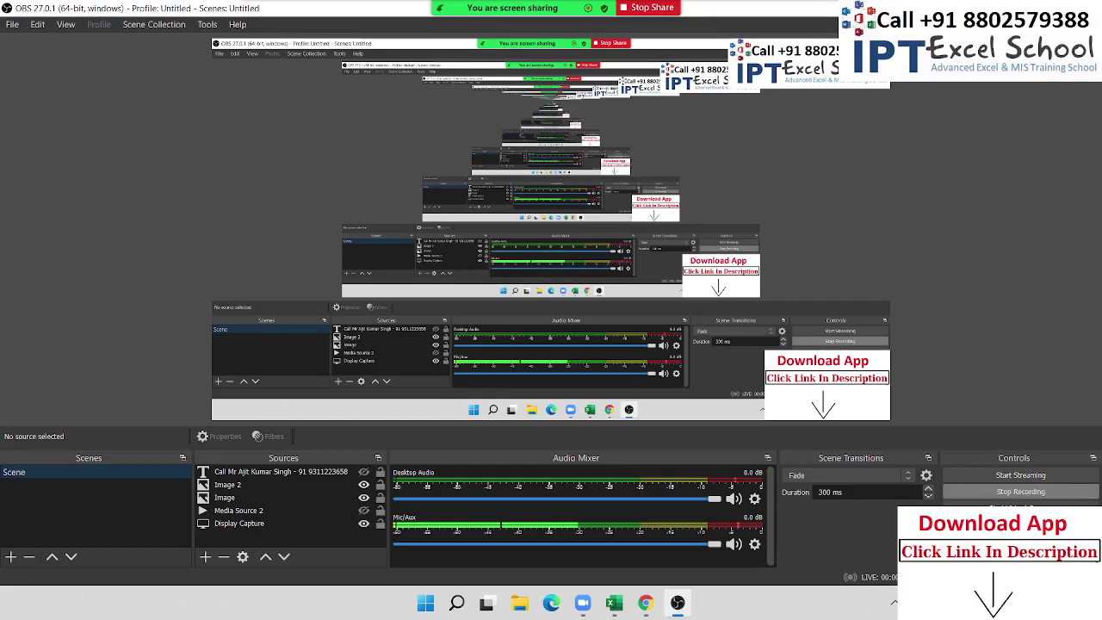
- Bring the Book1 Excel window in front of OBS and select cell D3
click(678, 603)
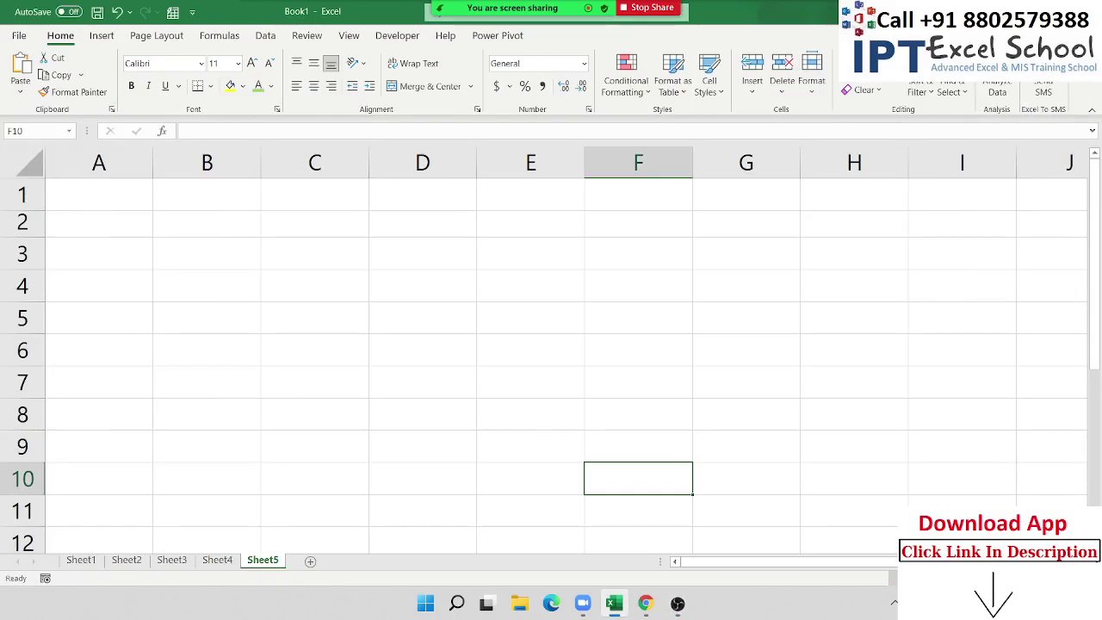
click(444, 262)
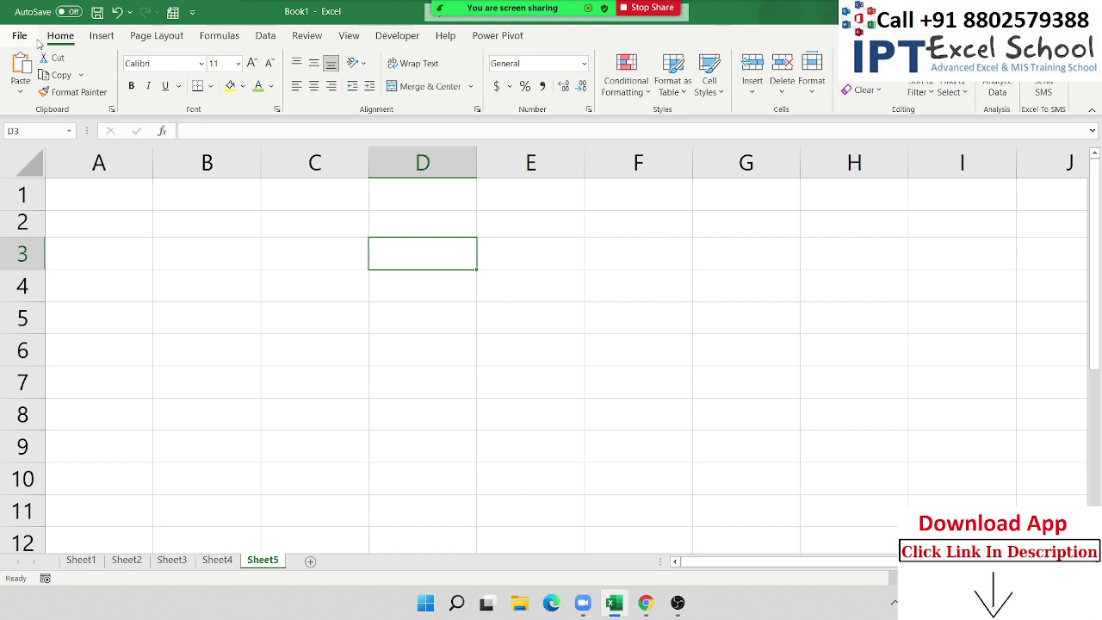
- Open the File Home backstage page and browse the Recent files list (File-PDF, PL, Data1)
click(33, 39)
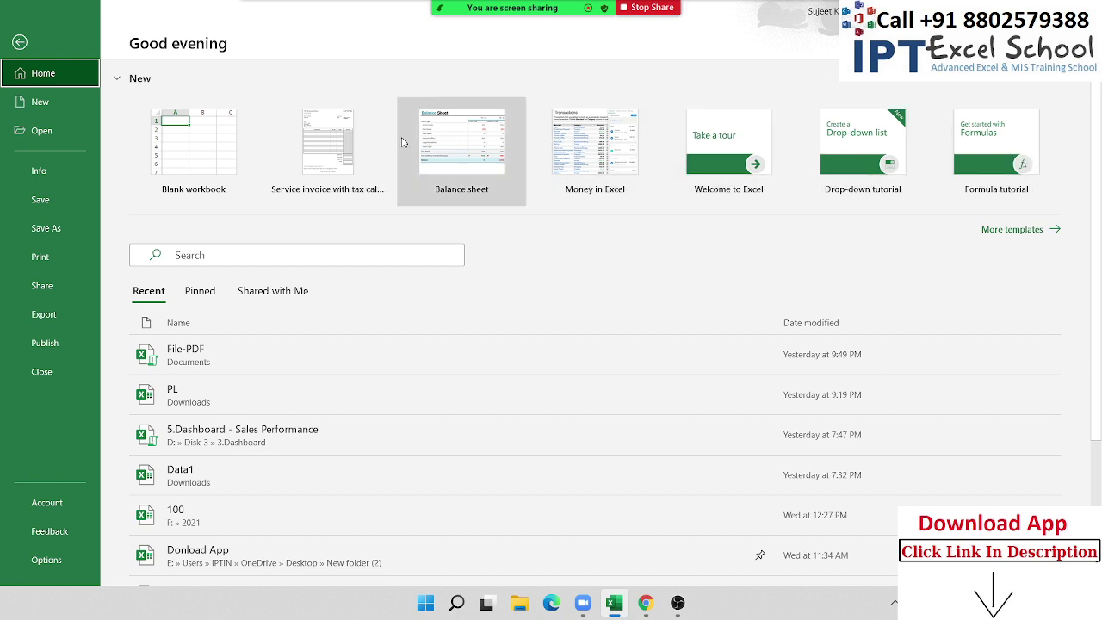
scroll(139, 273, down, 1)
scroll(148, 275, down, 2)
scroll(155, 284, down, 2)
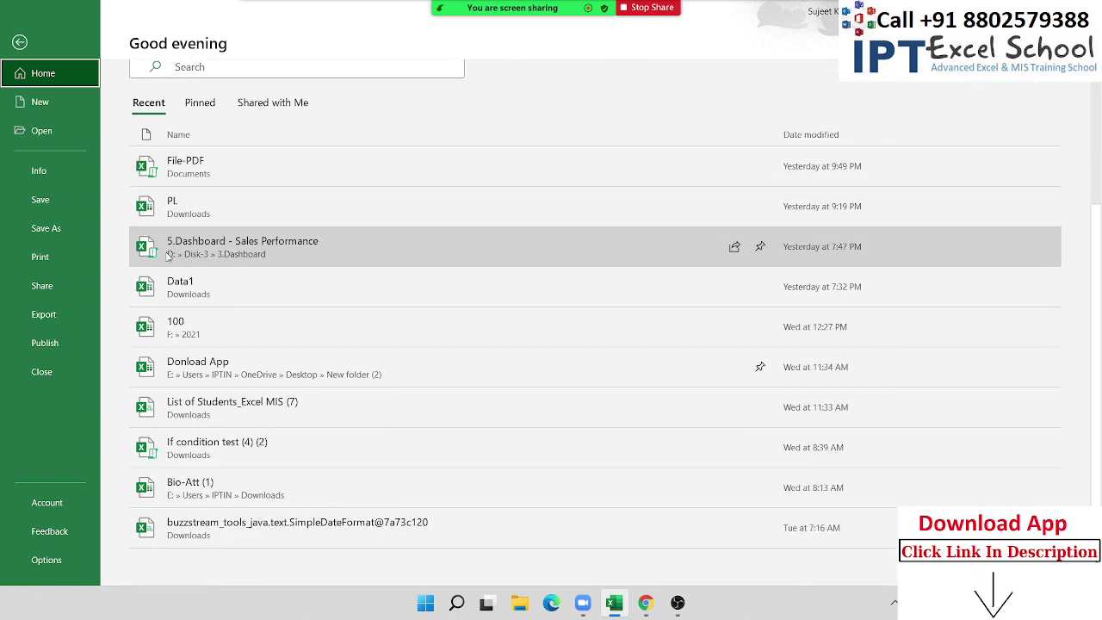
scroll(168, 297, up, 2)
scroll(173, 301, down, 2)
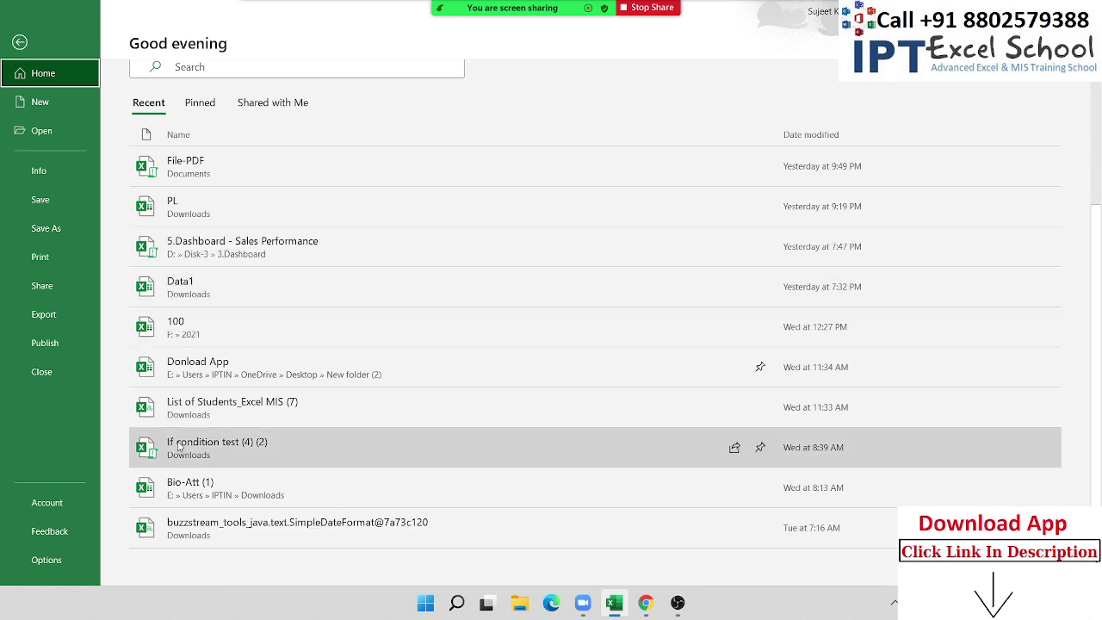
scroll(188, 417, up, 2)
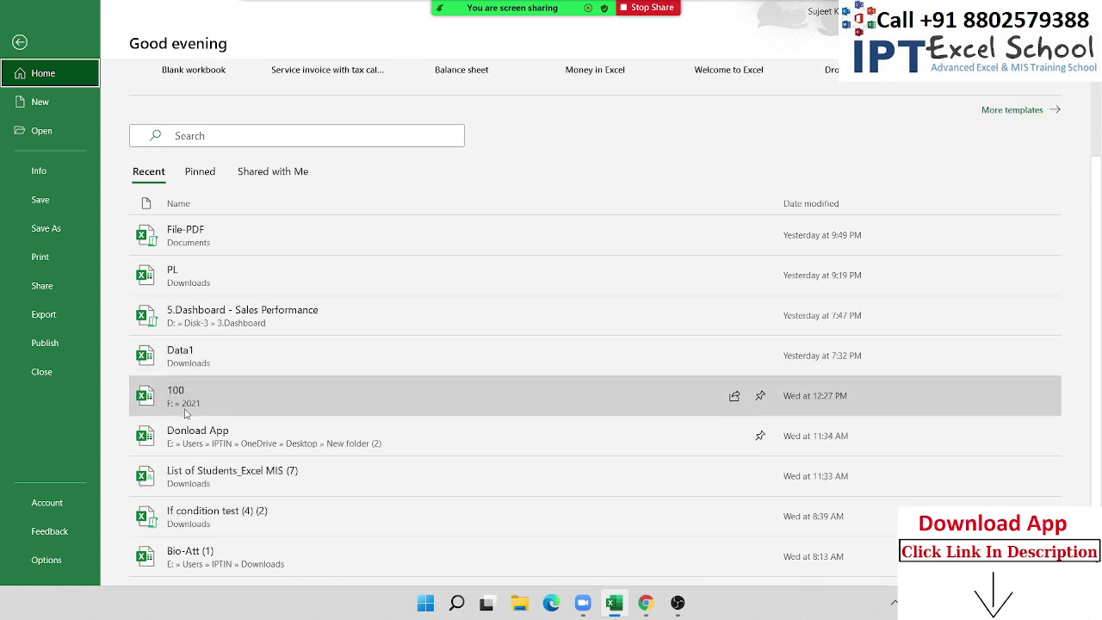
click(195, 173)
click(272, 293)
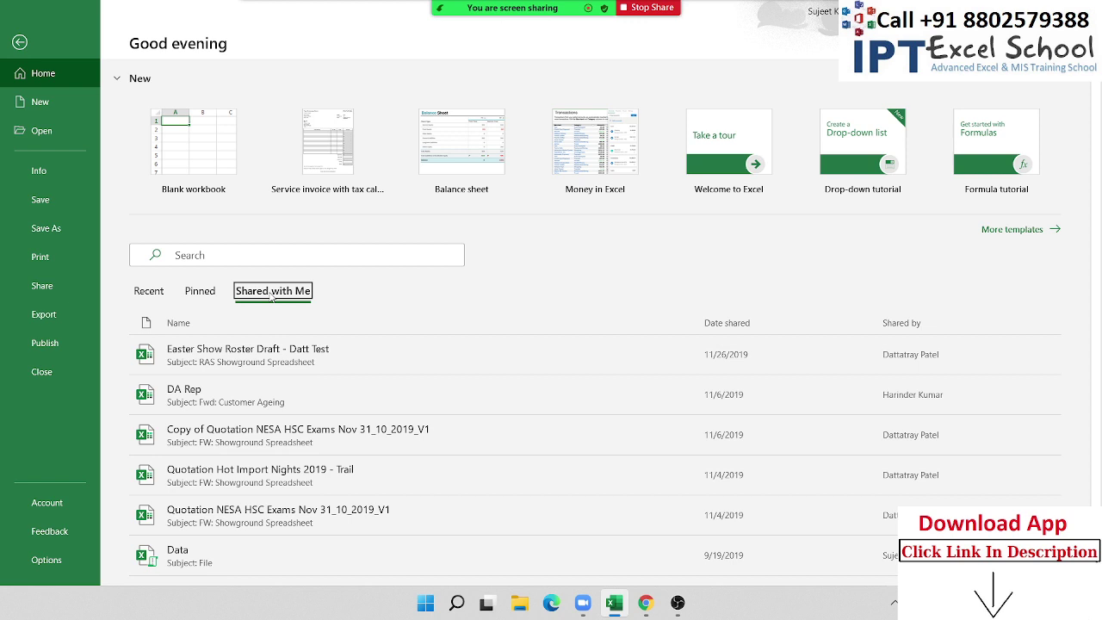
scroll(272, 295, down, 1)
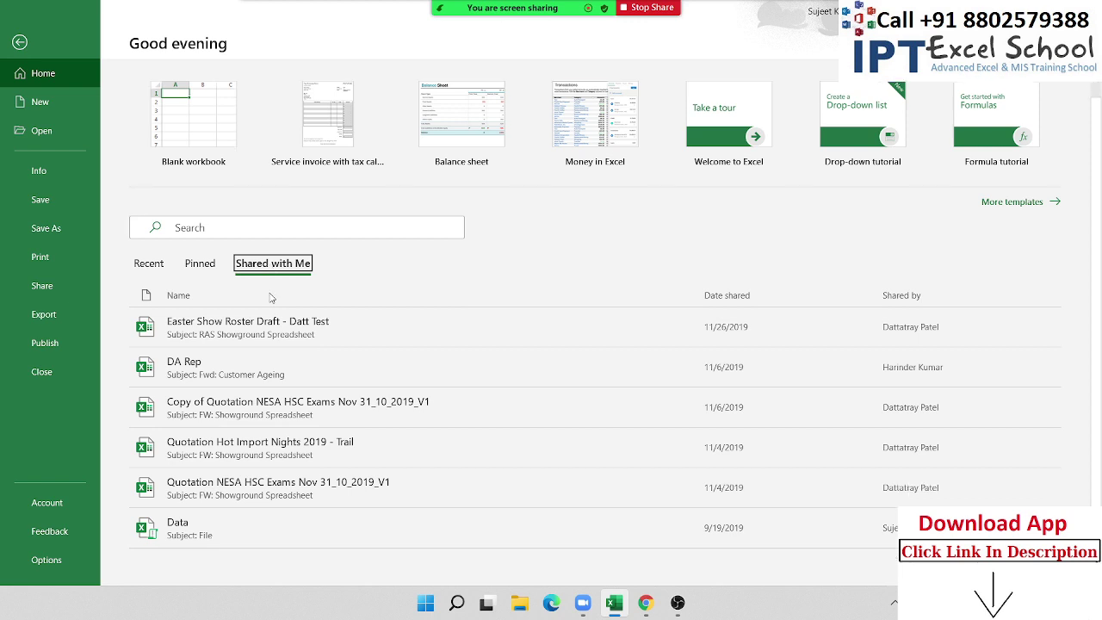
click(209, 267)
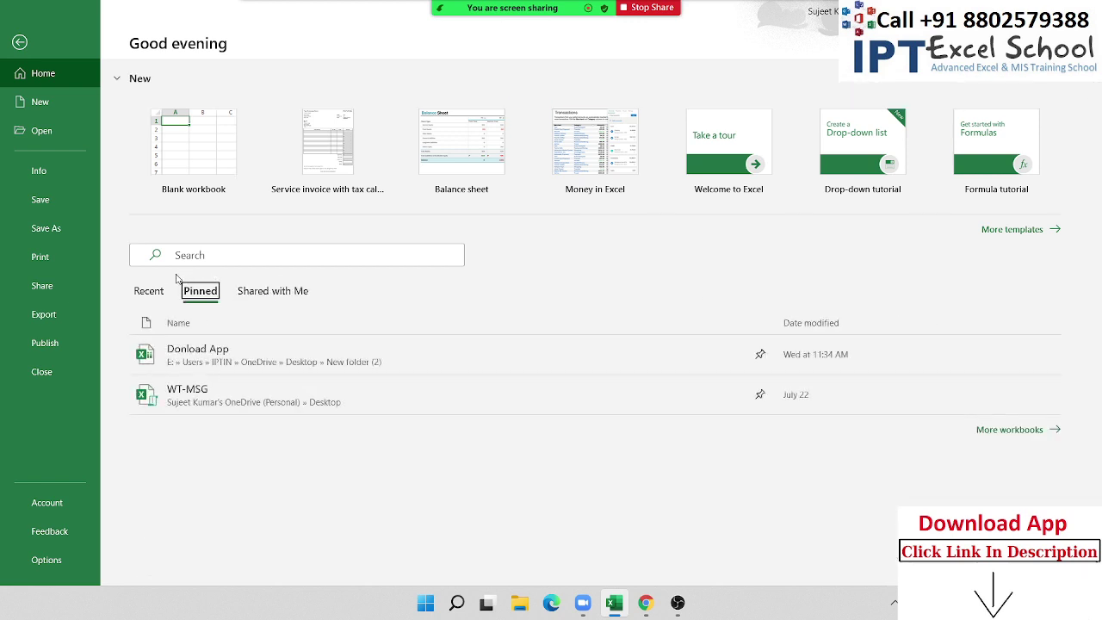
click(152, 290)
scroll(245, 284, down, 3)
scroll(247, 308, down, 3)
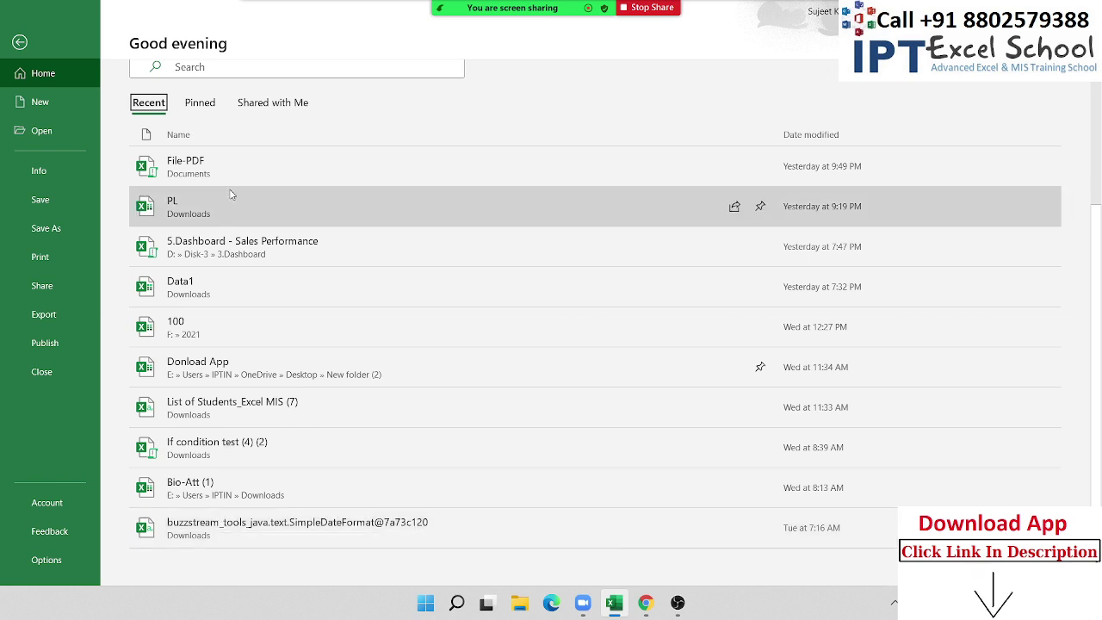
scroll(231, 195, up, 2)
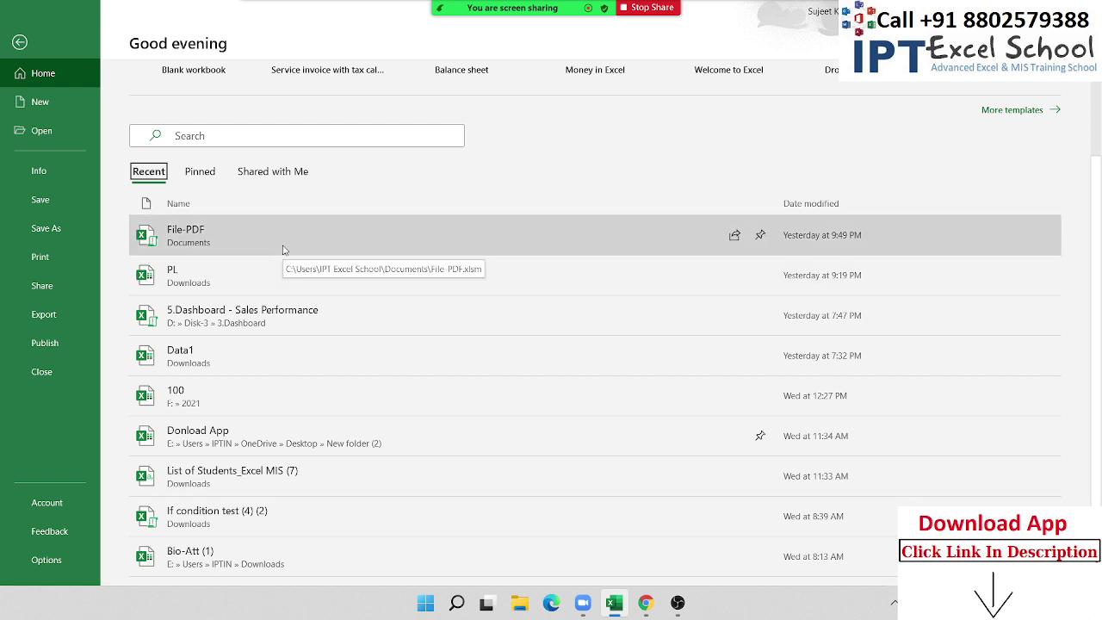
- Pin the File-PDF workbook, briefly open and close PL, then view the Pinned workbooks list
click(758, 239)
scroll(758, 238, down, 1)
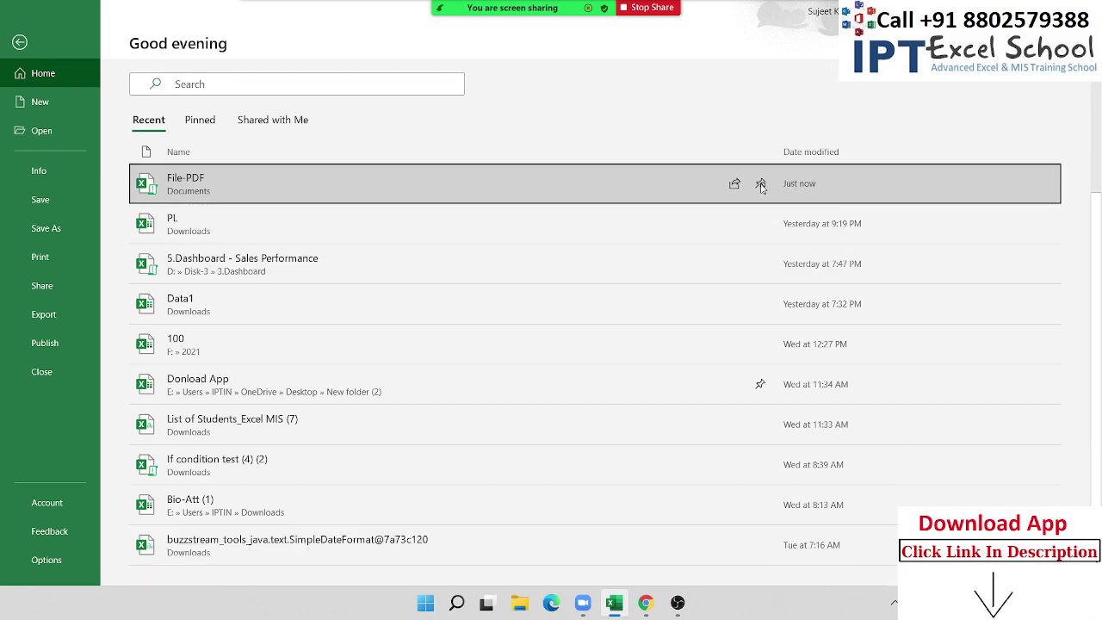
click(384, 236)
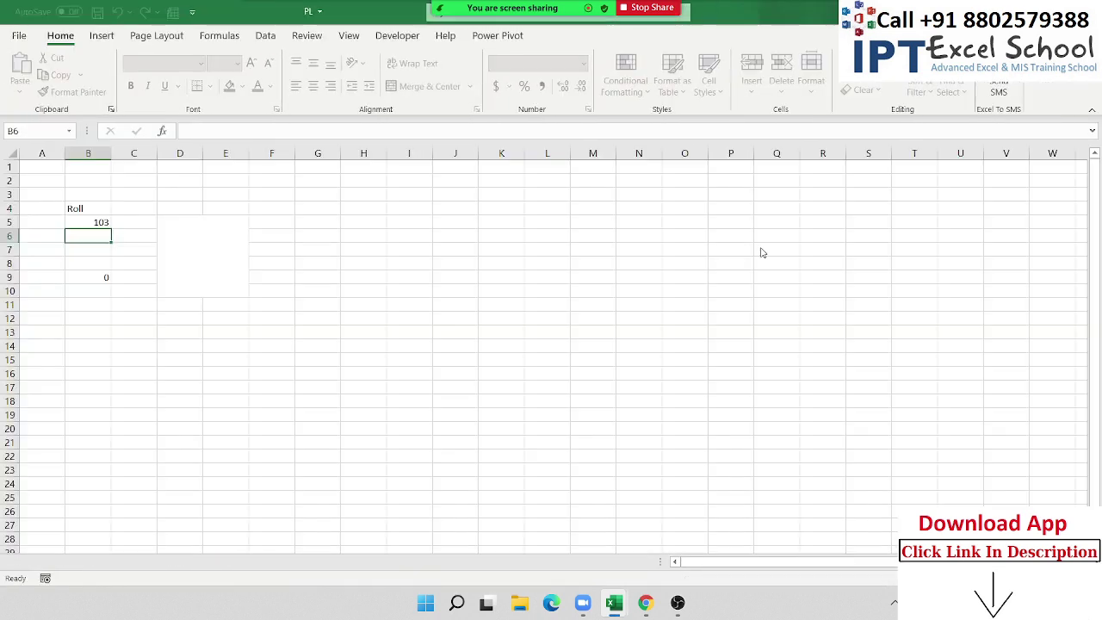
click(1086, 10)
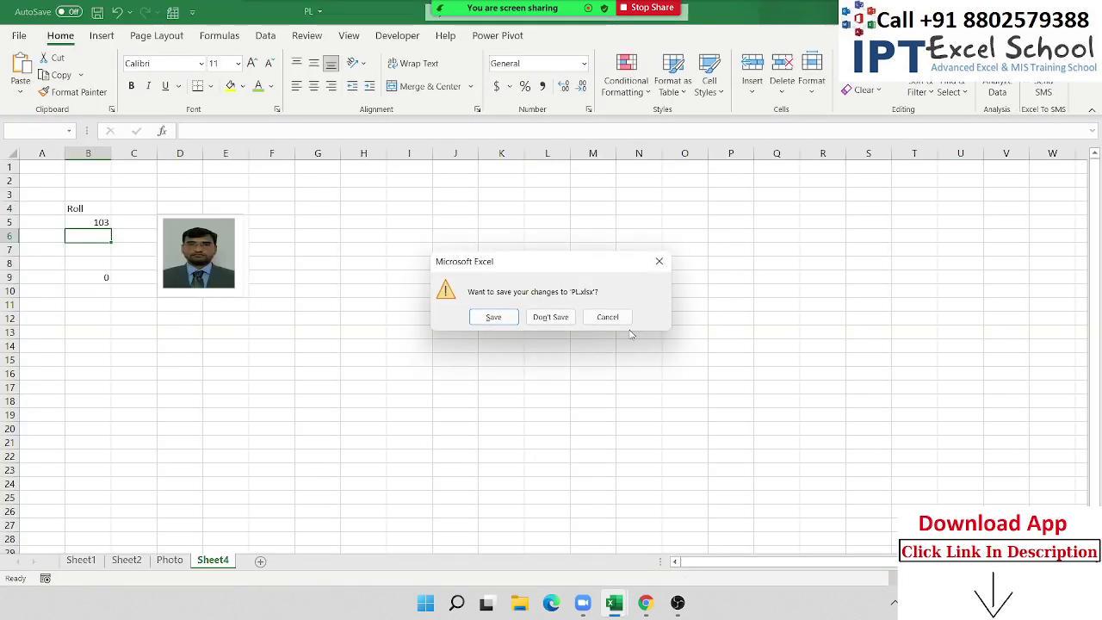
click(552, 317)
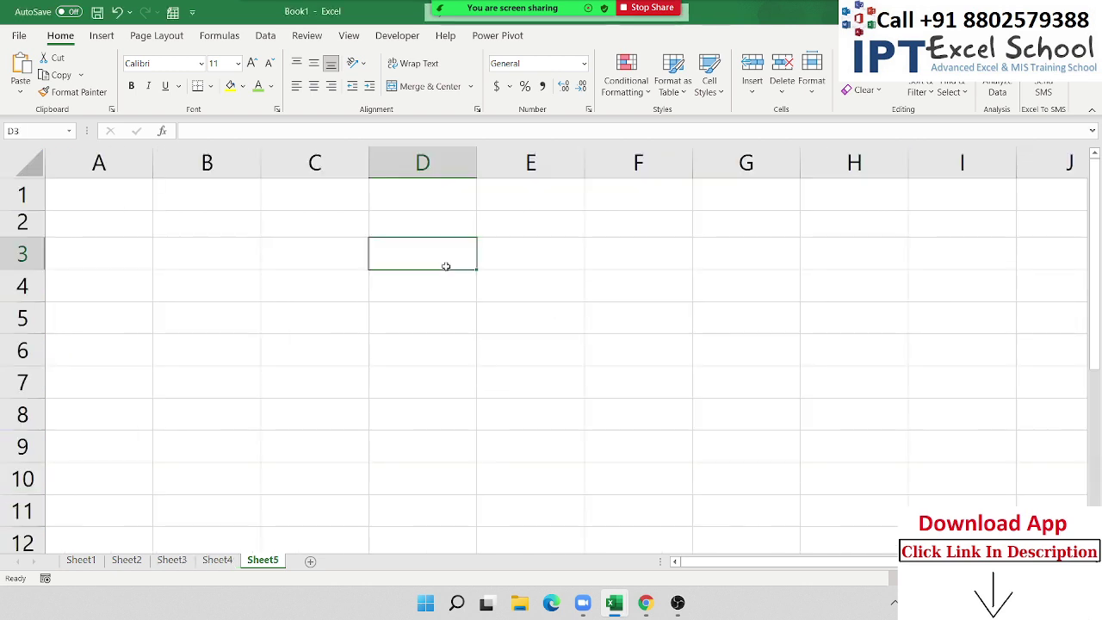
click(16, 36)
click(200, 291)
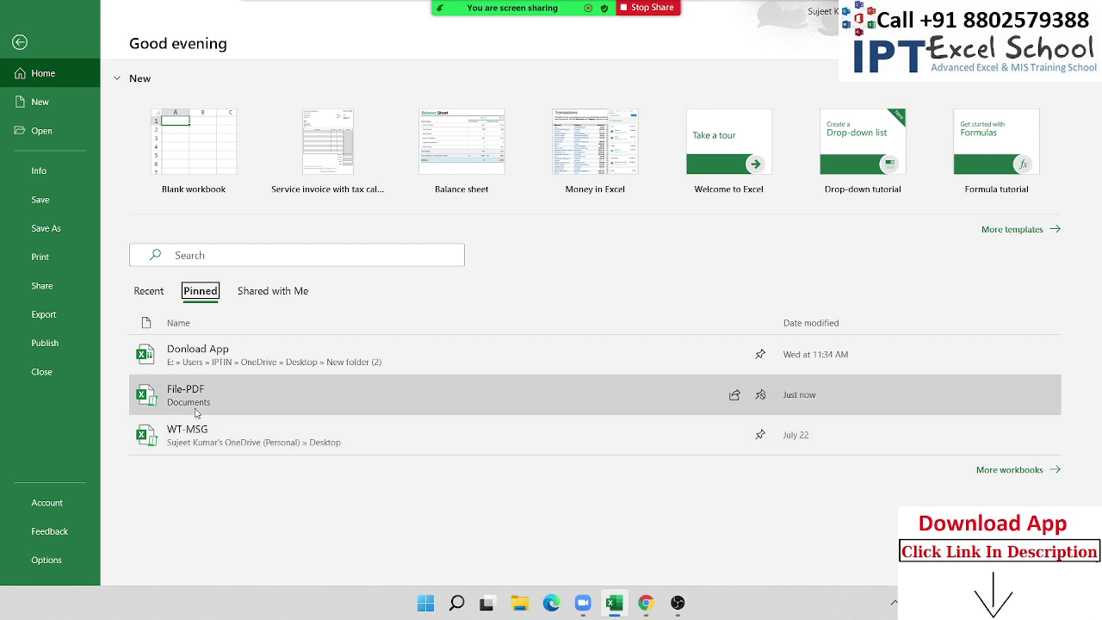
click(159, 295)
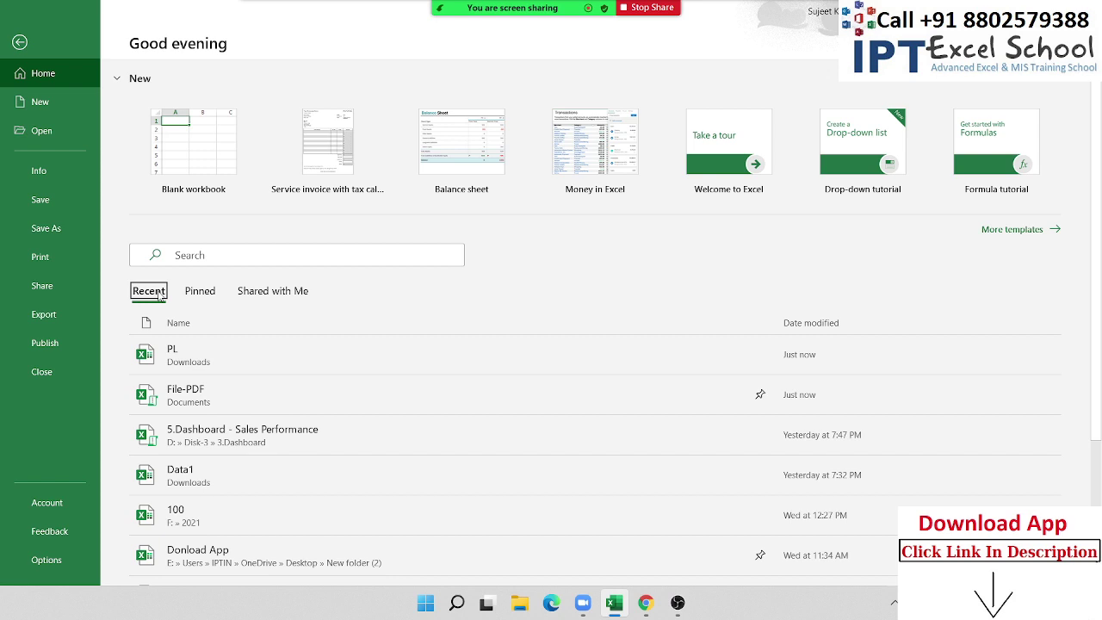
scroll(327, 258, down, 2)
scroll(319, 270, down, 2)
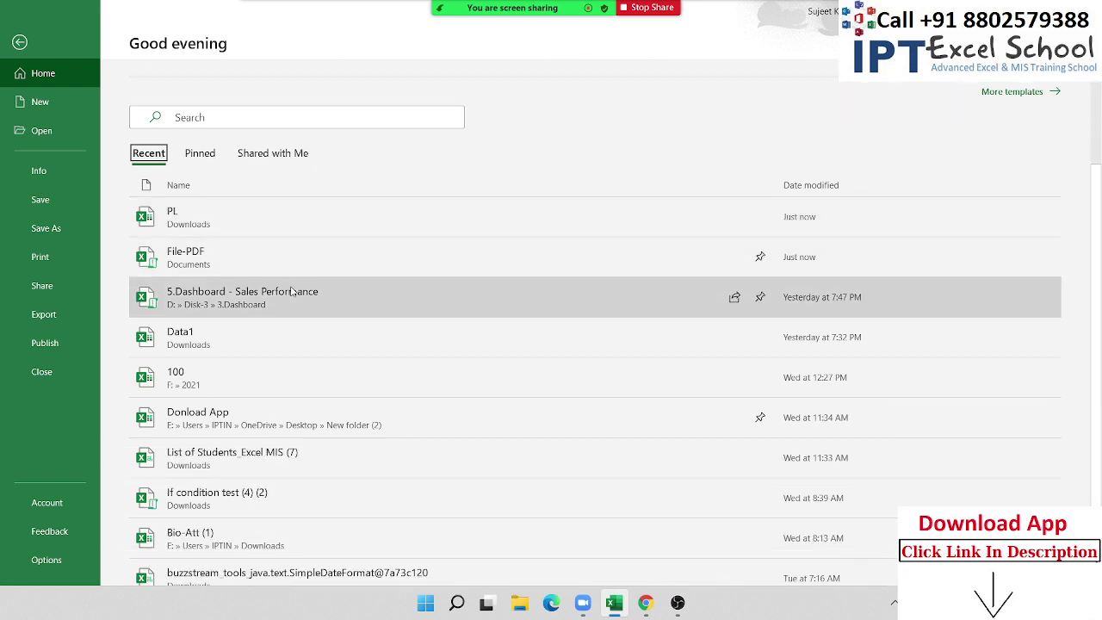
scroll(245, 538, down, 1)
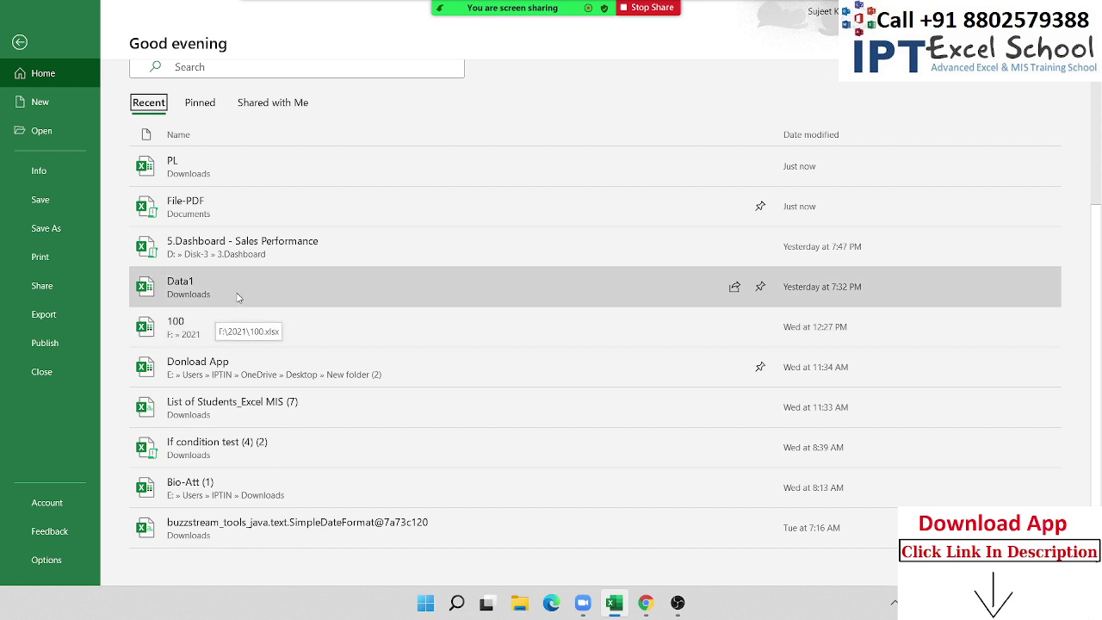
scroll(203, 297, up, 2)
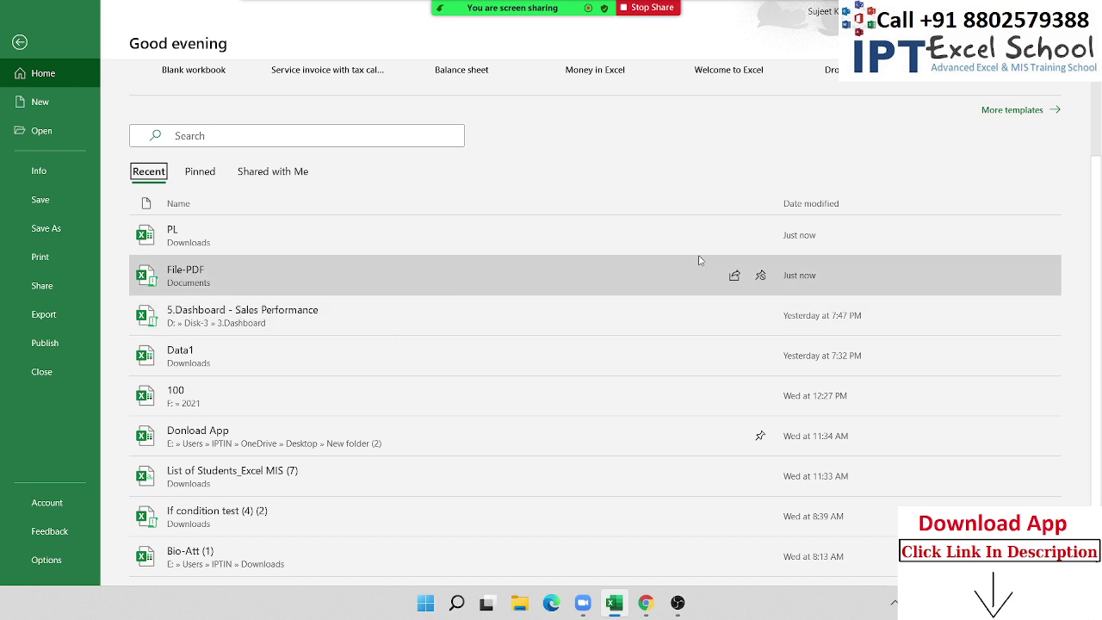
click(758, 276)
click(220, 177)
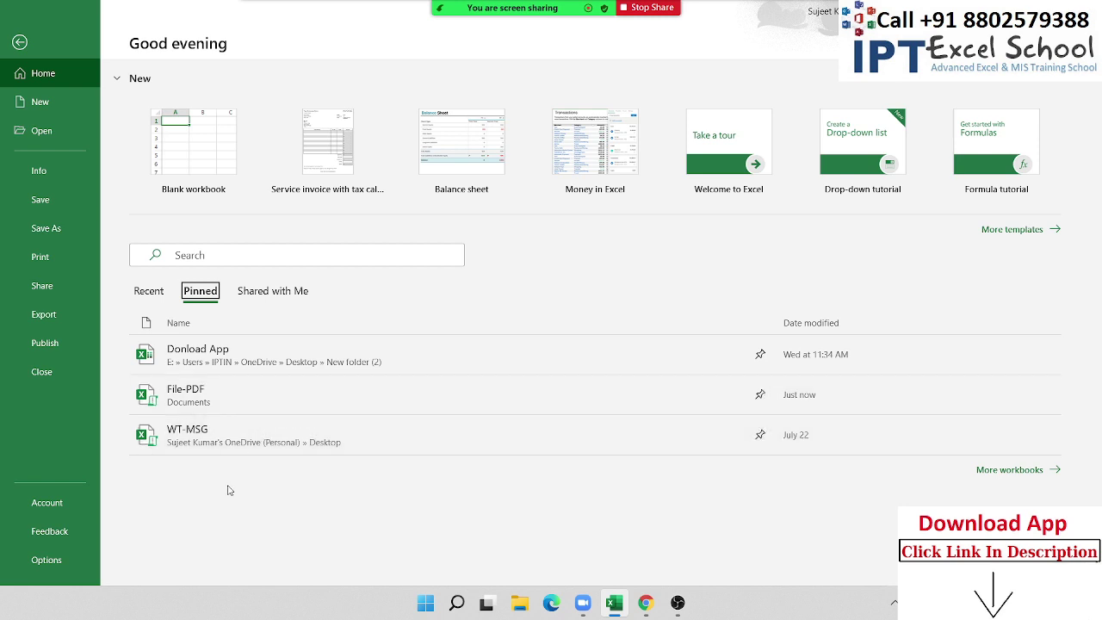
- Open the New page and scroll through the template gallery
click(36, 110)
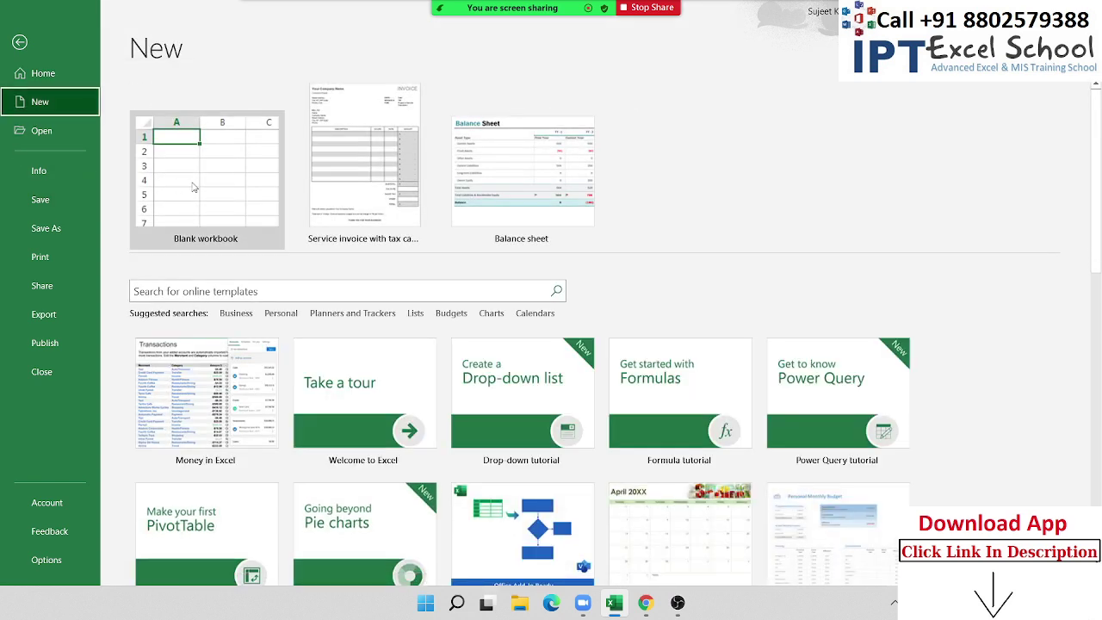
scroll(521, 404, down, 3)
scroll(585, 482, down, 2)
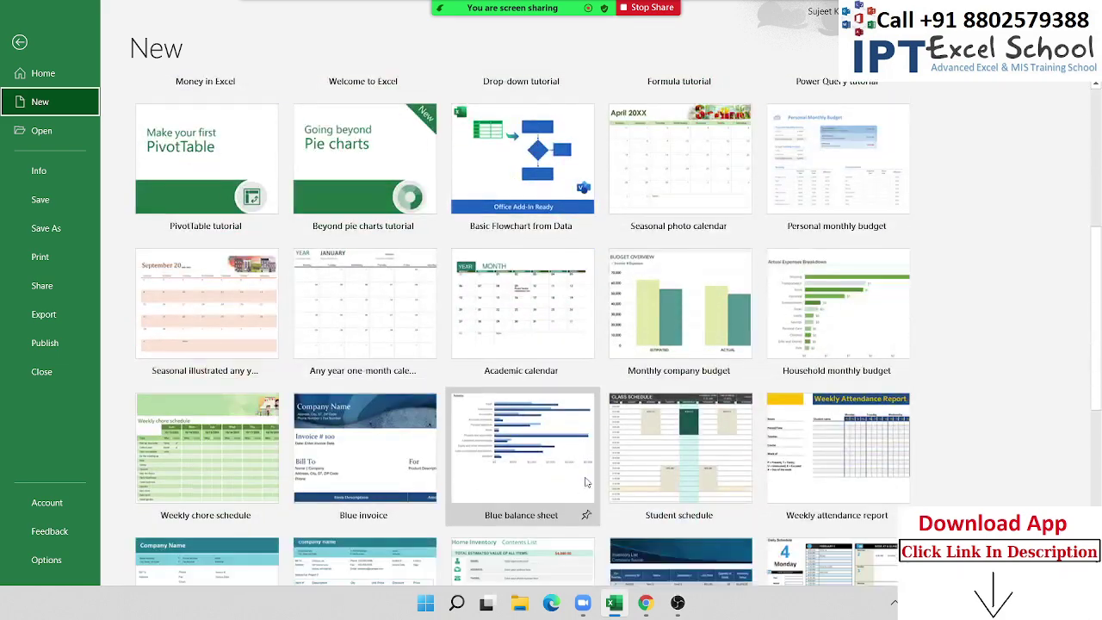
scroll(585, 483, down, 2)
scroll(586, 482, down, 3)
scroll(585, 482, down, 2)
scroll(585, 482, up, 3)
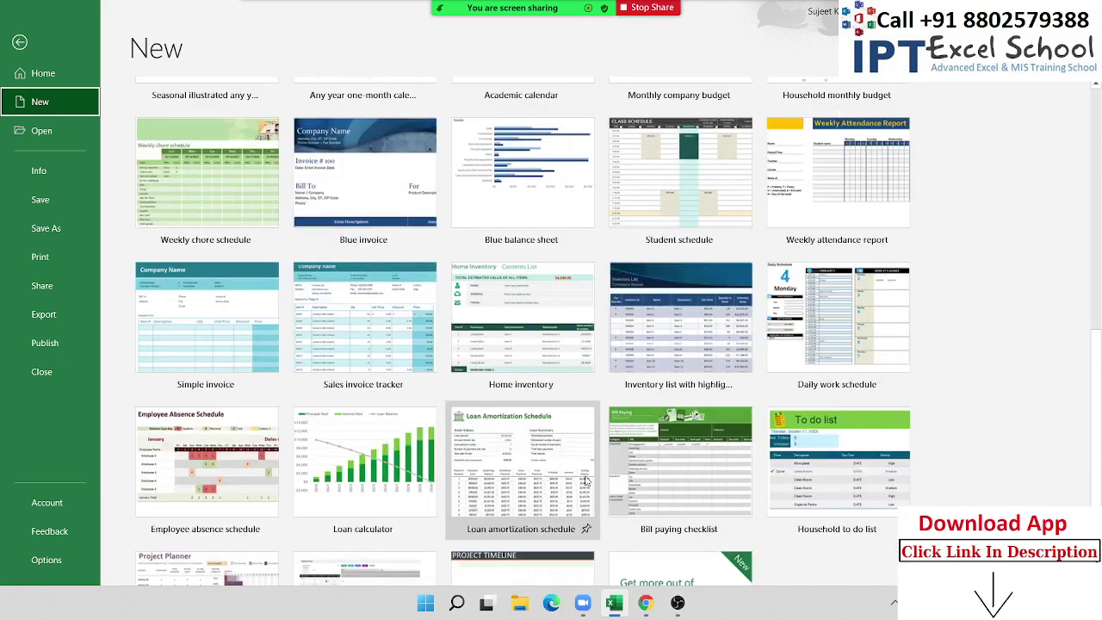
scroll(586, 480, up, 2)
scroll(577, 478, up, 6)
scroll(559, 472, up, 1)
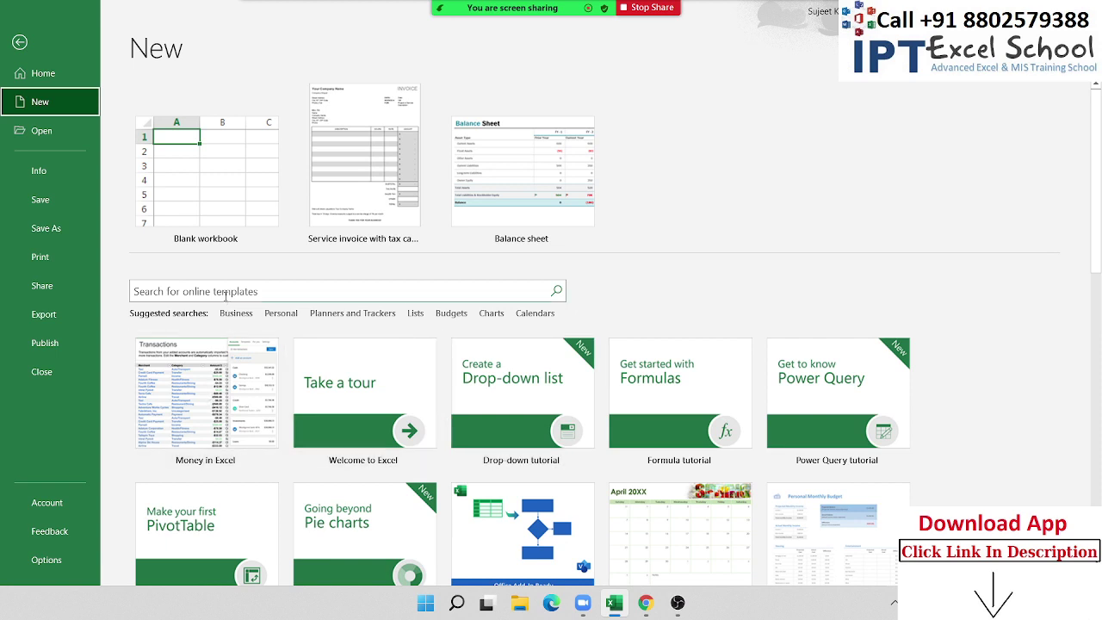
- Try a few letters in the online template search, clear them, and keep browsing templates
click(226, 294)
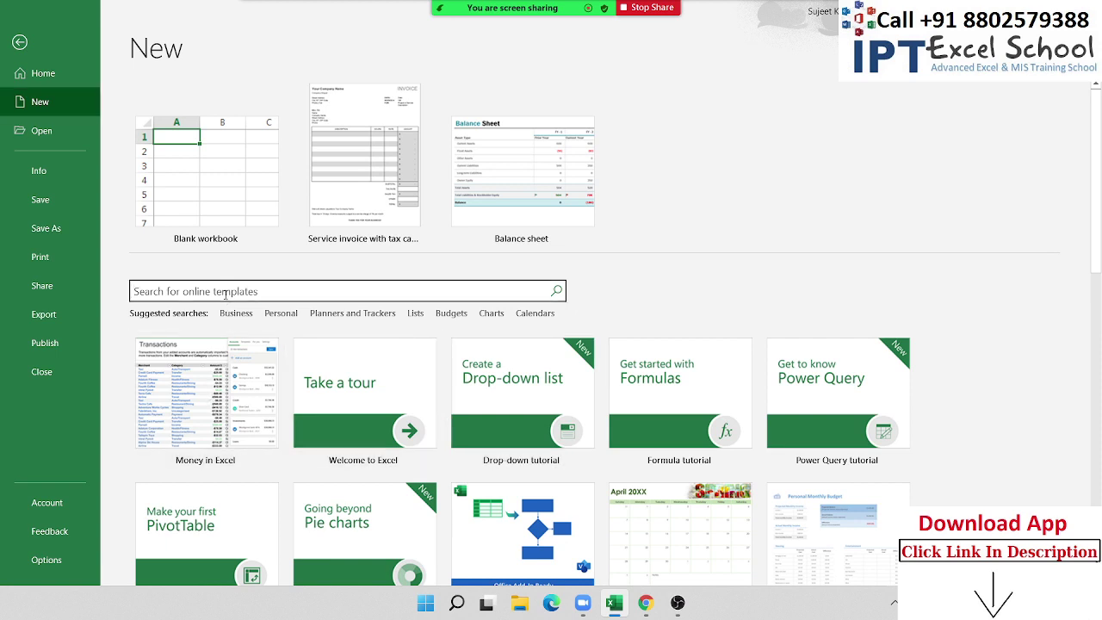
text(o)
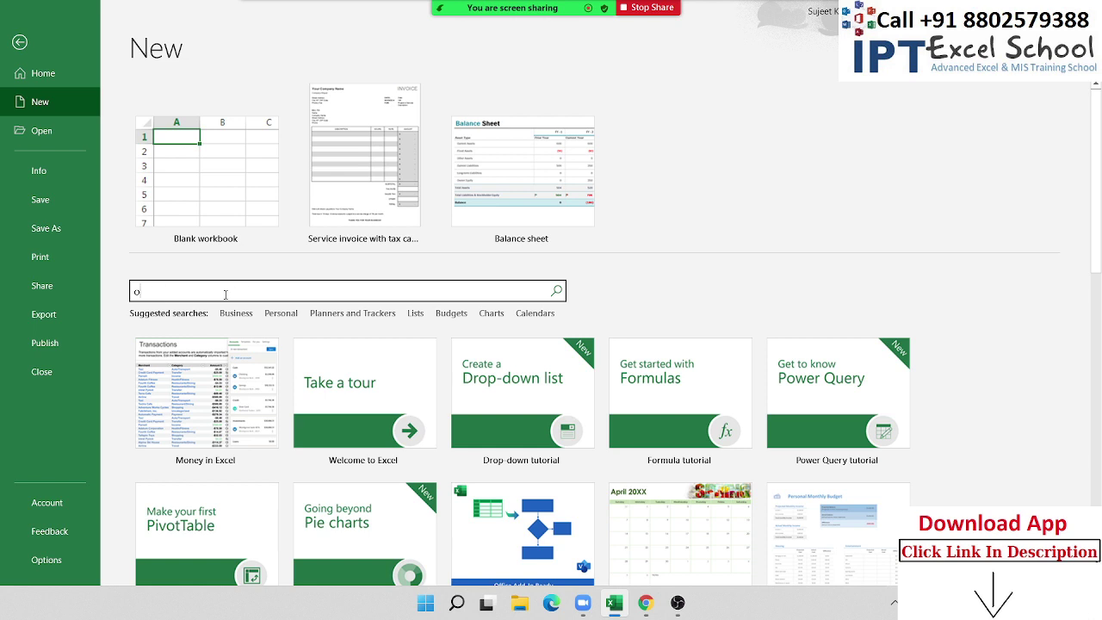
key(BackSpace)
text(wo)
key(BackSpace)
key(BackSpace)
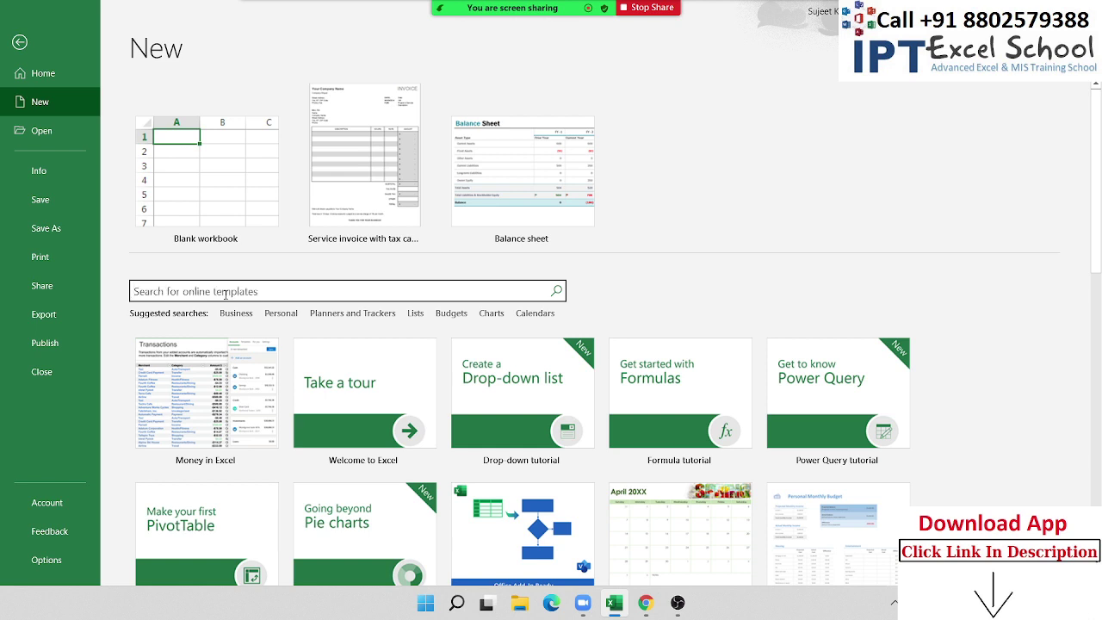
scroll(517, 404, down, 3)
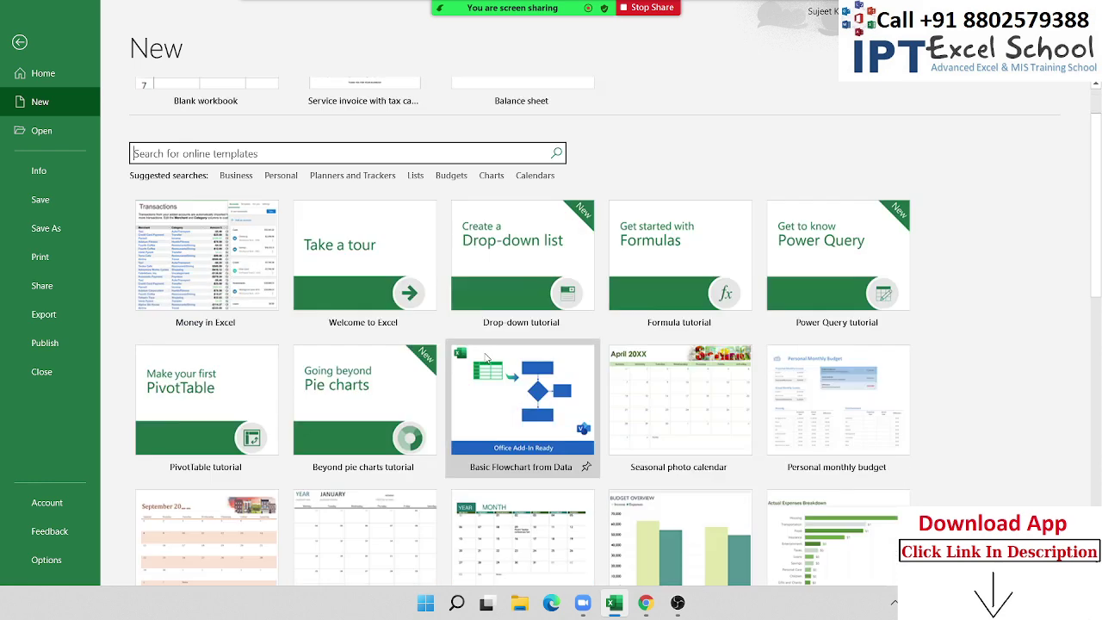
scroll(516, 404, down, 2)
scroll(500, 370, down, 3)
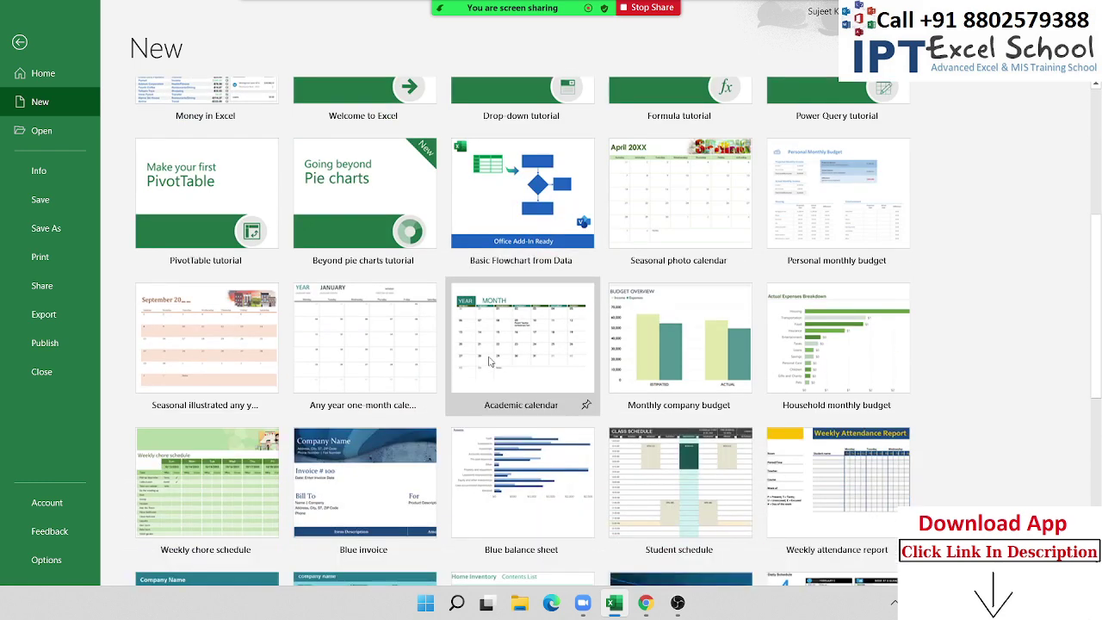
scroll(489, 361, up, 3)
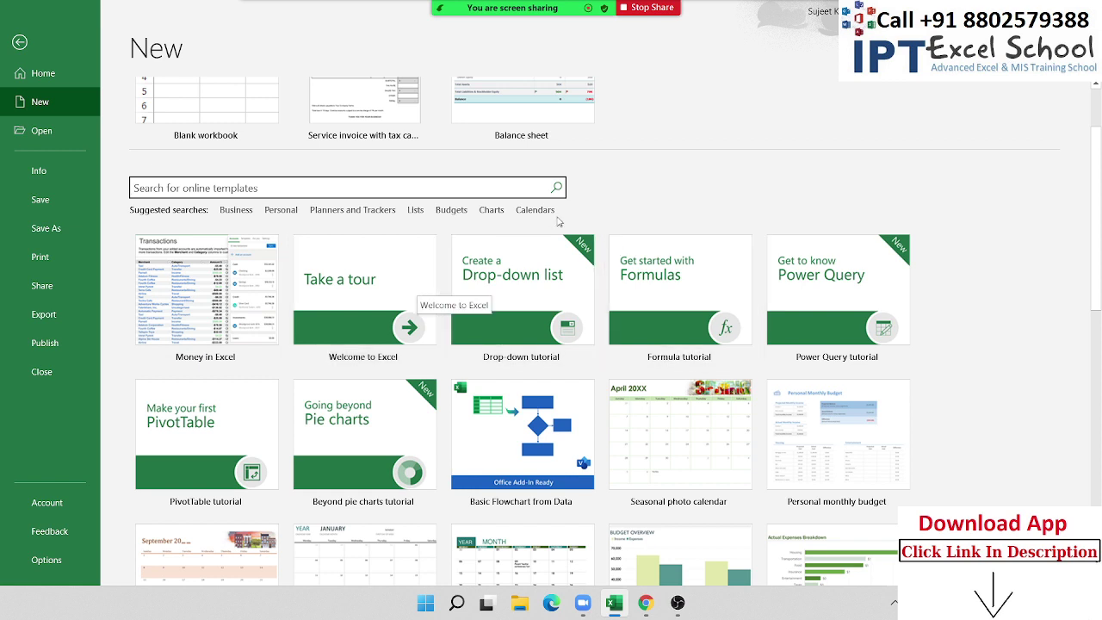
- Filter templates to Calendars and preview the Shift work calendar template (50 KB)
click(535, 210)
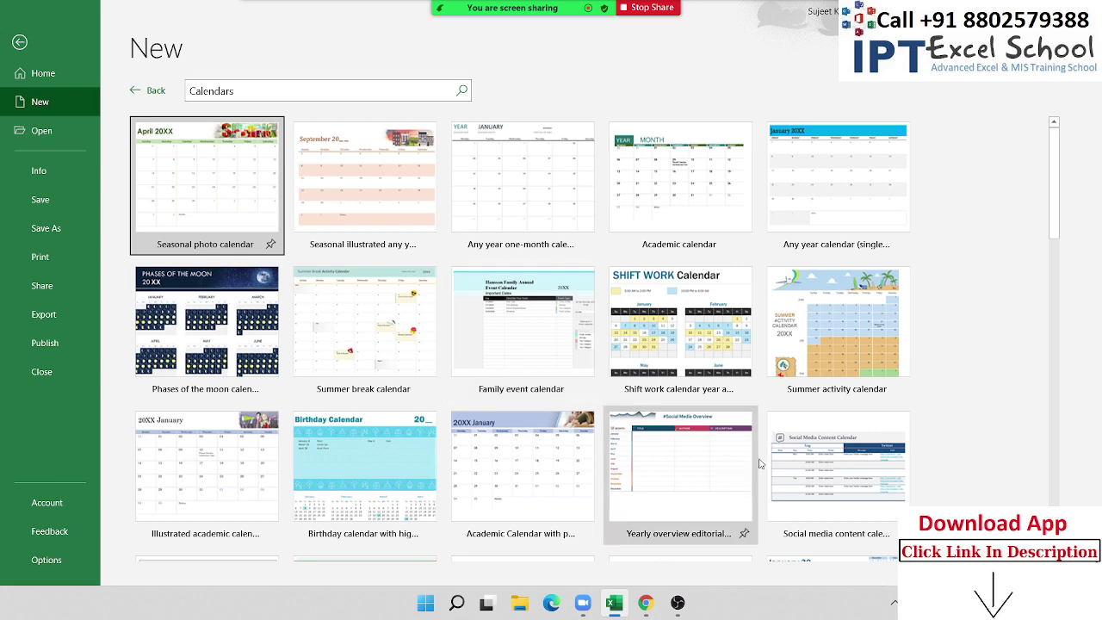
scroll(799, 461, down, 2)
scroll(799, 461, down, 3)
scroll(799, 457, down, 3)
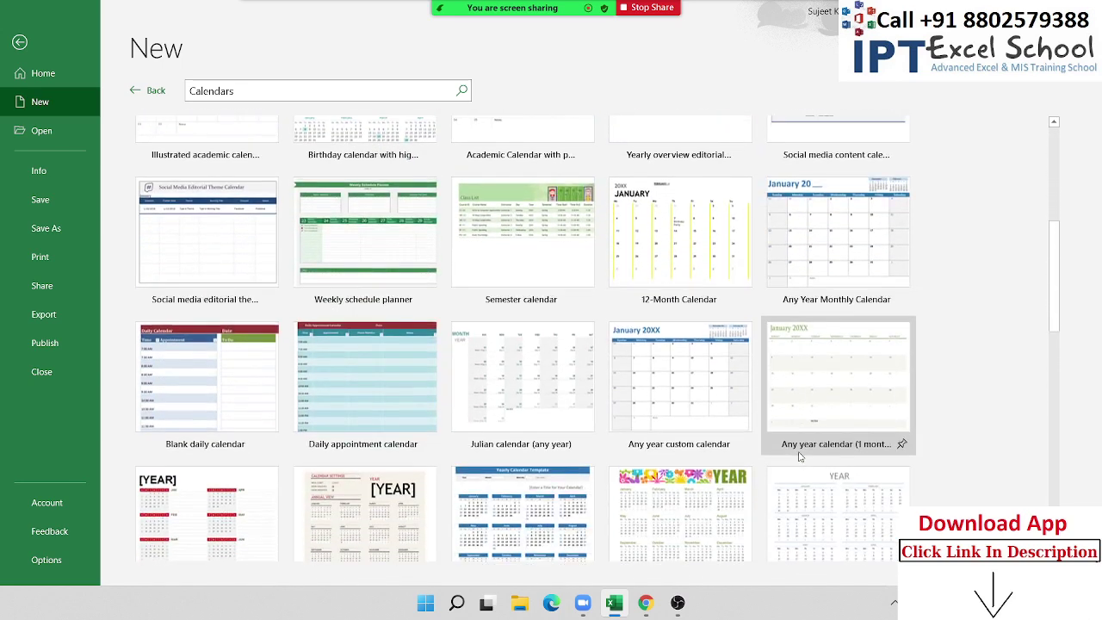
scroll(805, 454, down, 3)
scroll(810, 452, down, 2)
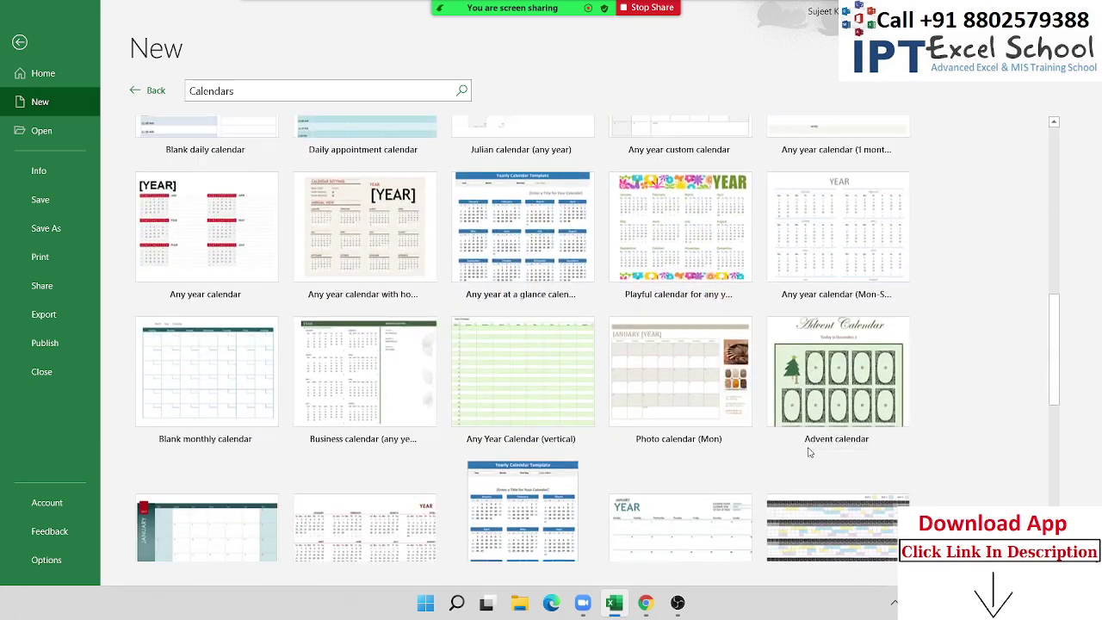
scroll(809, 452, down, 1)
scroll(810, 452, down, 2)
scroll(809, 452, down, 2)
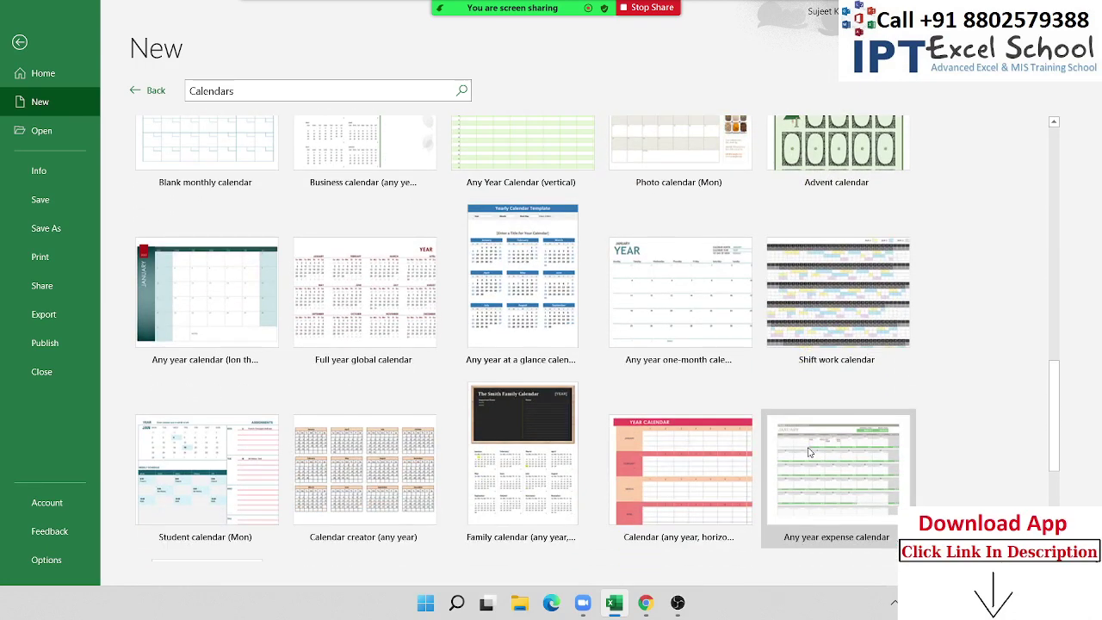
scroll(836, 388, down, 3)
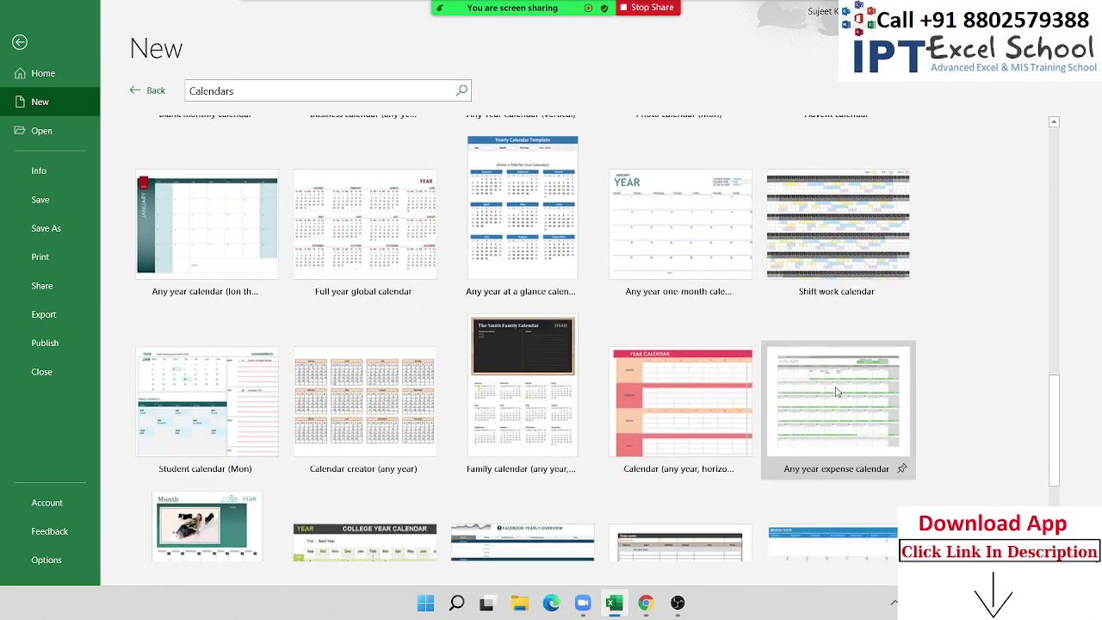
scroll(836, 389, up, 1)
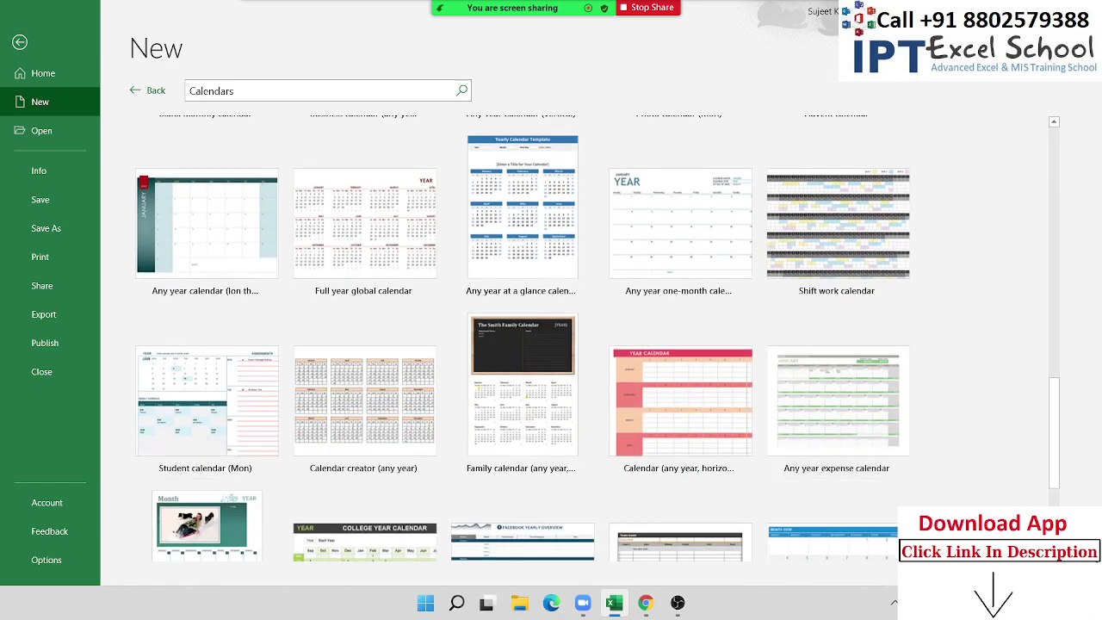
scroll(687, 414, down, 1)
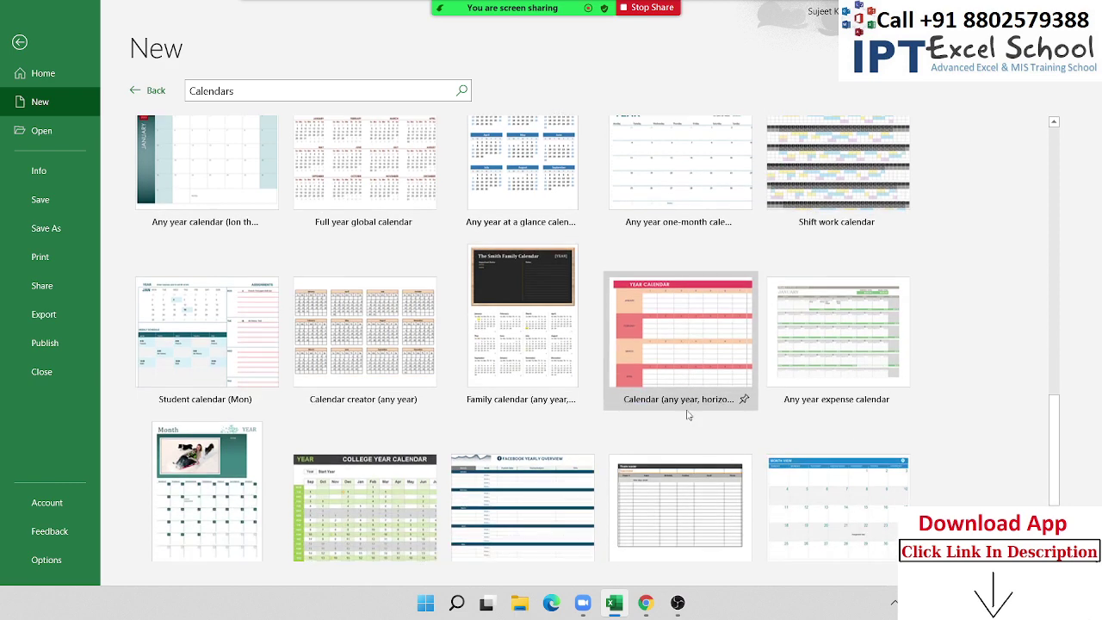
scroll(832, 435, up, 2)
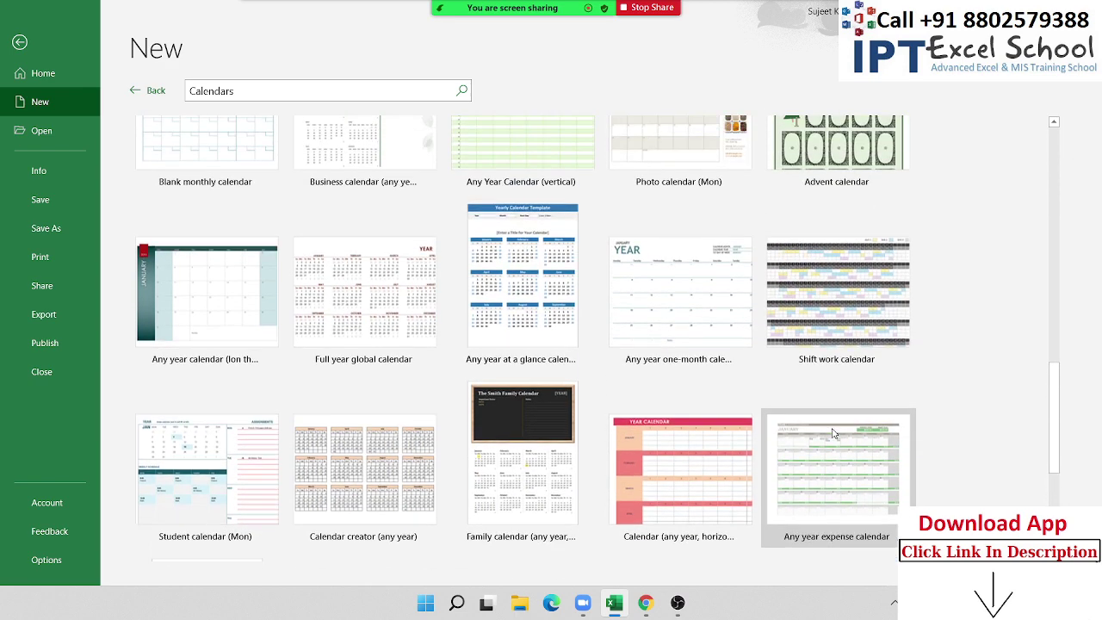
click(824, 303)
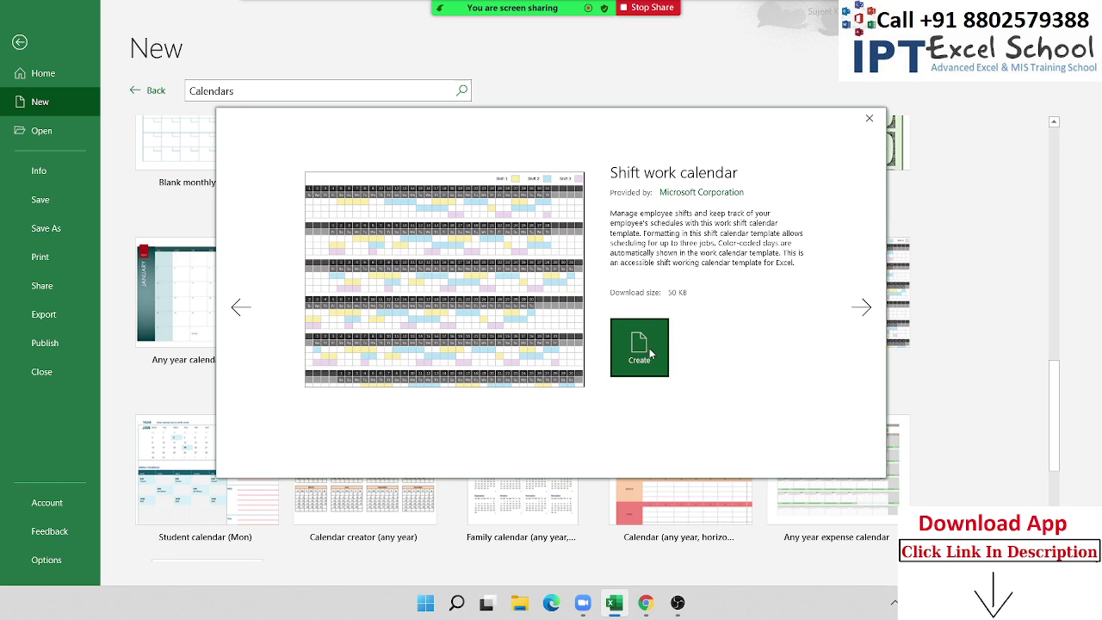
- Create a Shift work calendar workbook, inspect cells P9, B7, B8, H7:AI8, and the Jobs and Shifts sheet
click(645, 354)
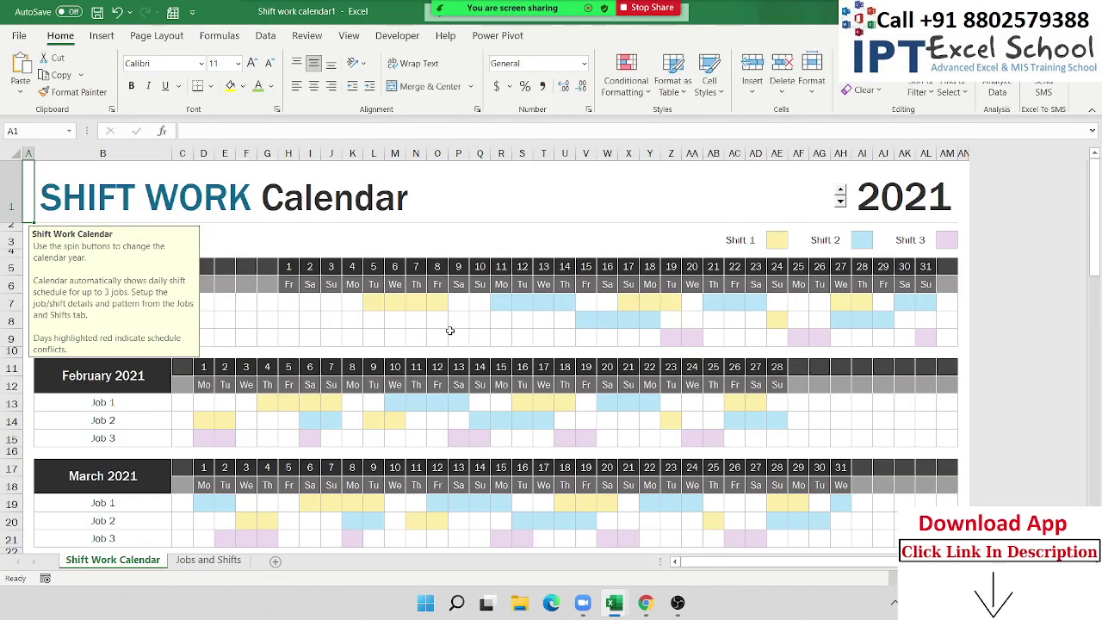
click(450, 331)
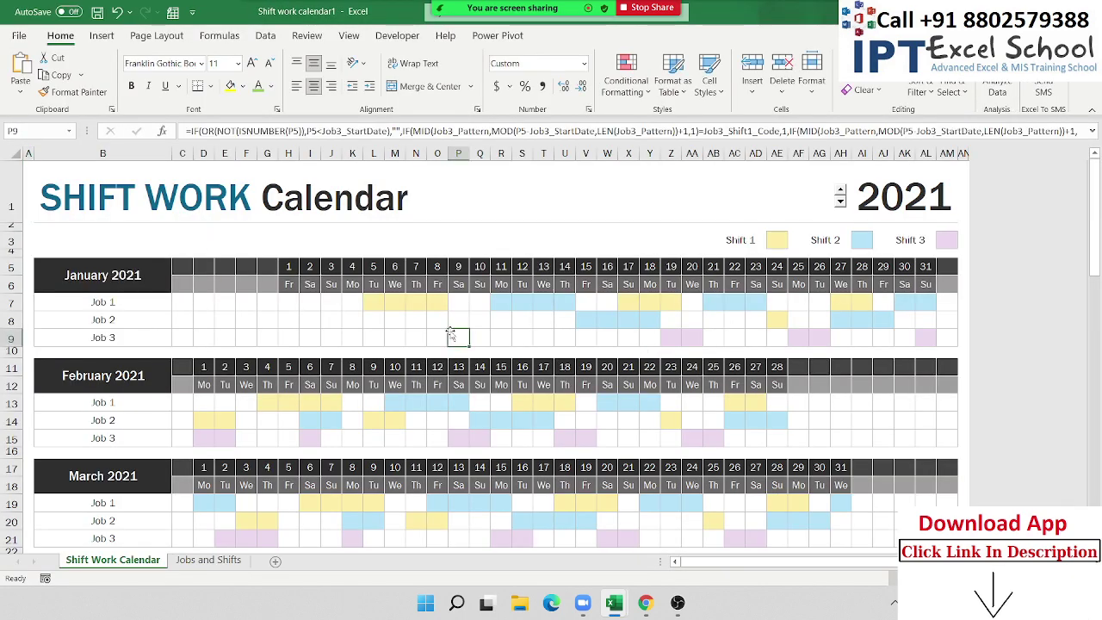
click(100, 303)
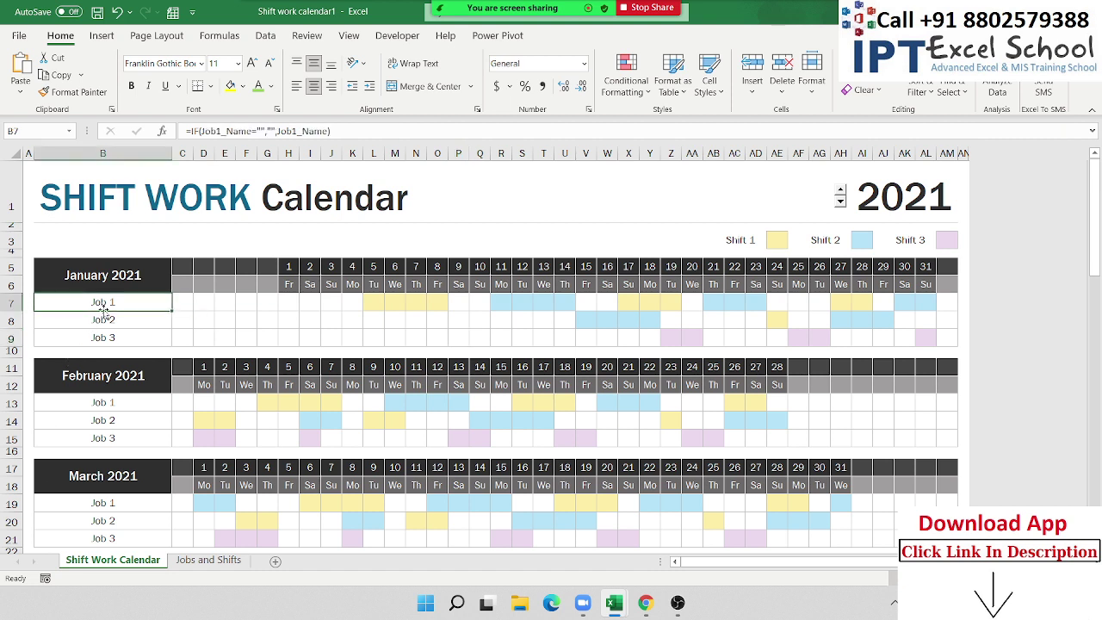
click(101, 319)
click(293, 305)
mouse_move(303, 310)
mouse_down()
mouse_move(853, 326)
mouse_move(853, 338)
mouse_up()
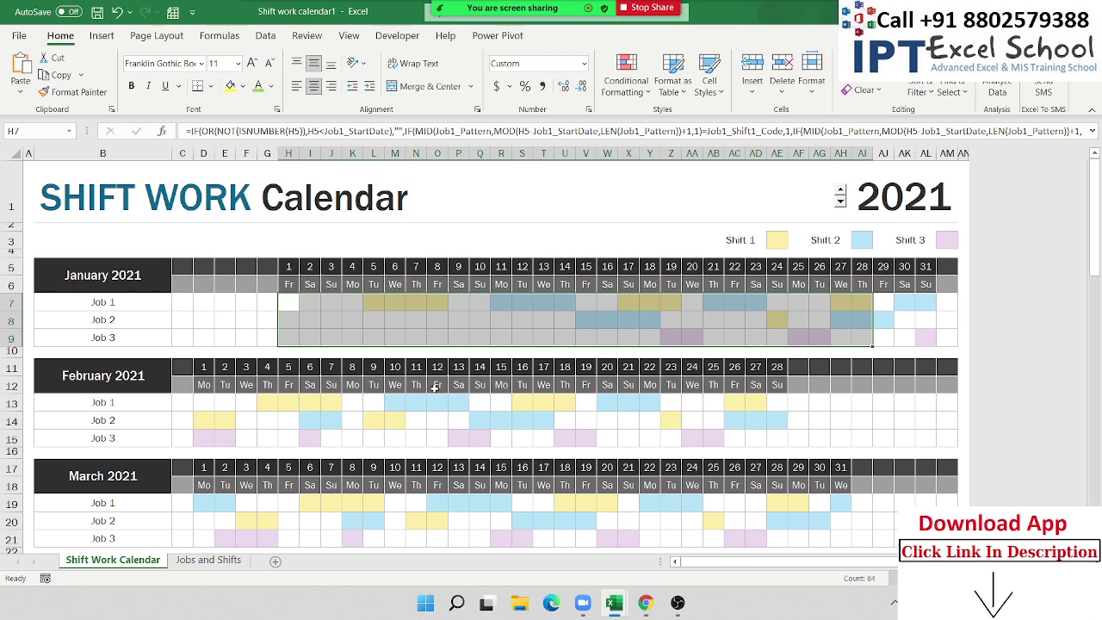
click(225, 561)
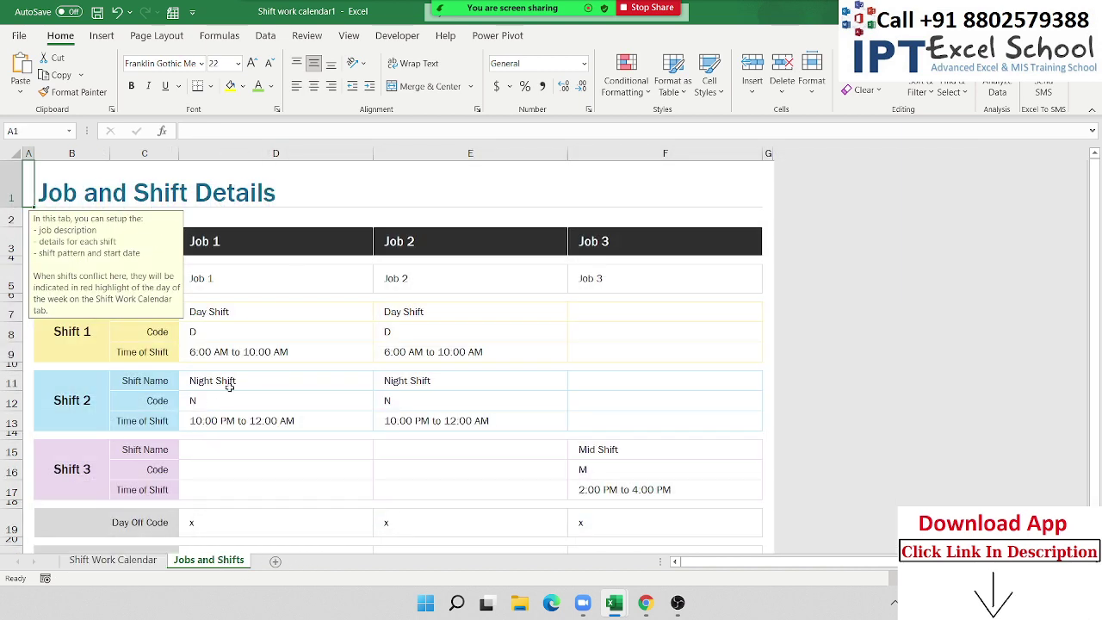
click(229, 387)
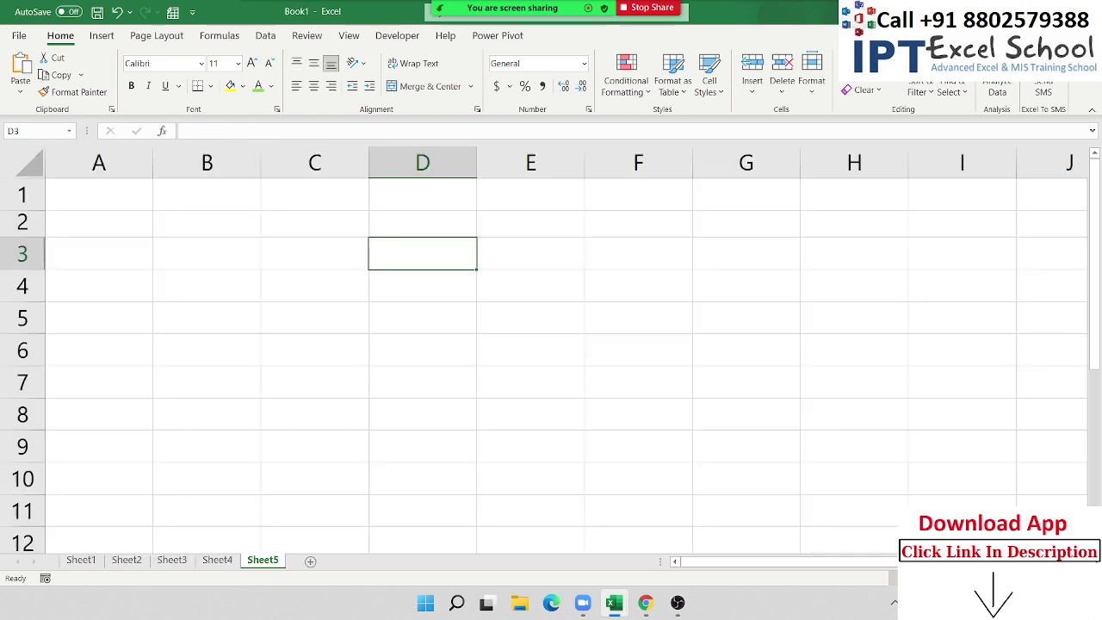
- Create another Shift work calendar workbook from the Home page, then return to File Home
click(12, 35)
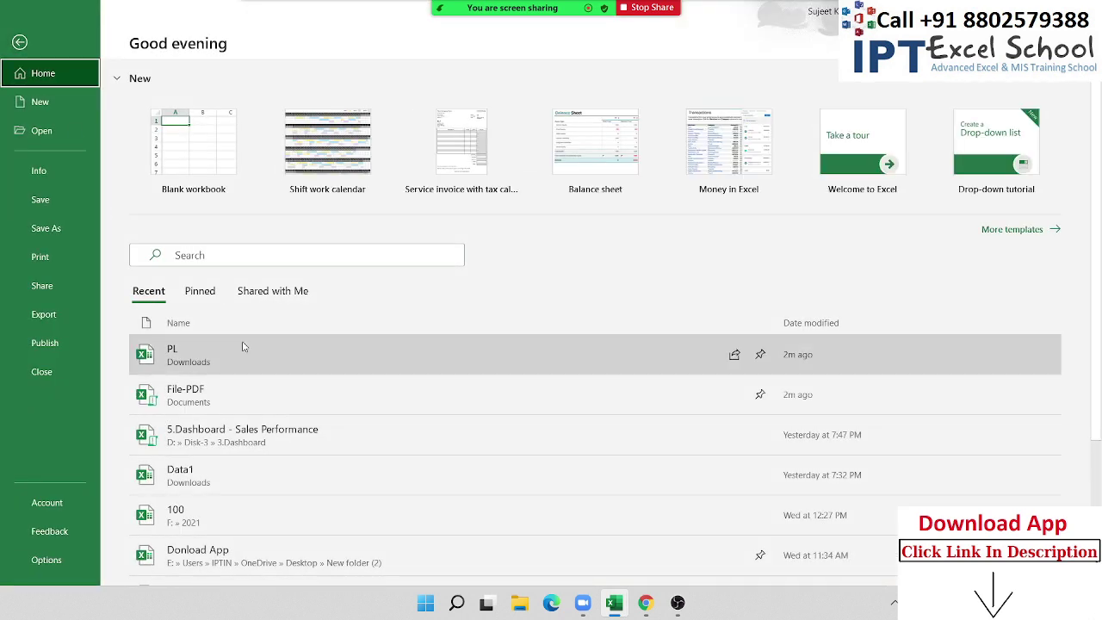
click(340, 180)
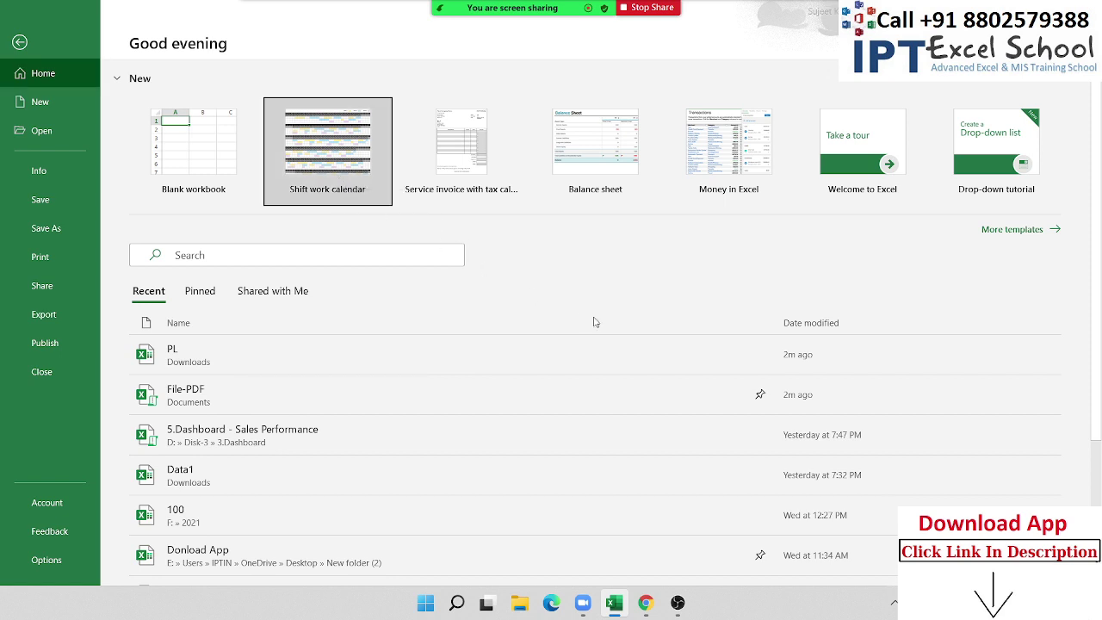
click(640, 348)
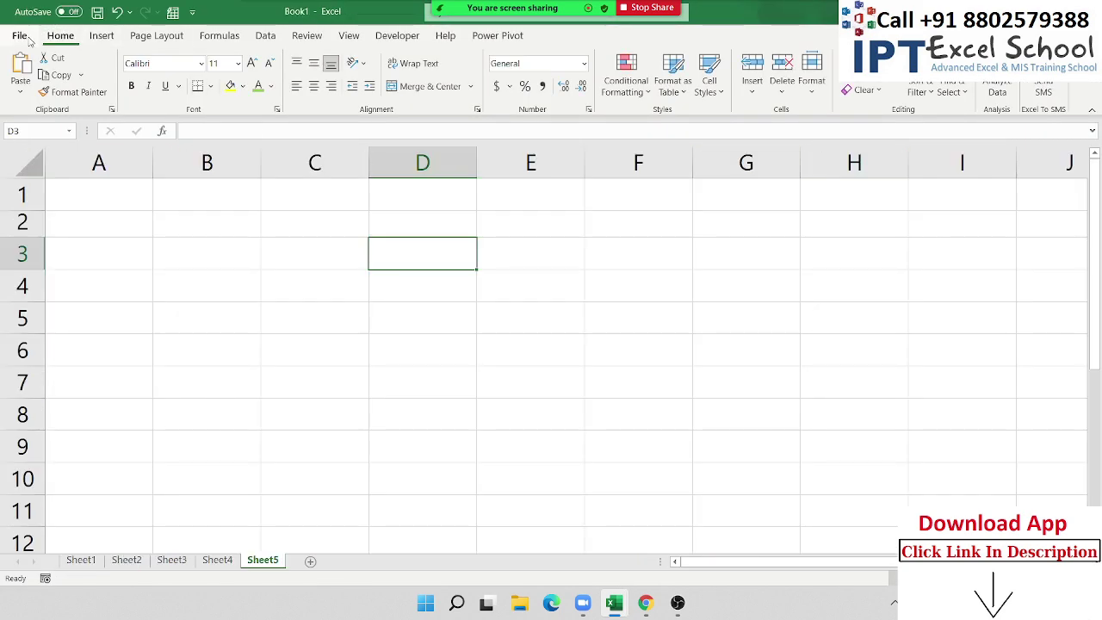
click(31, 41)
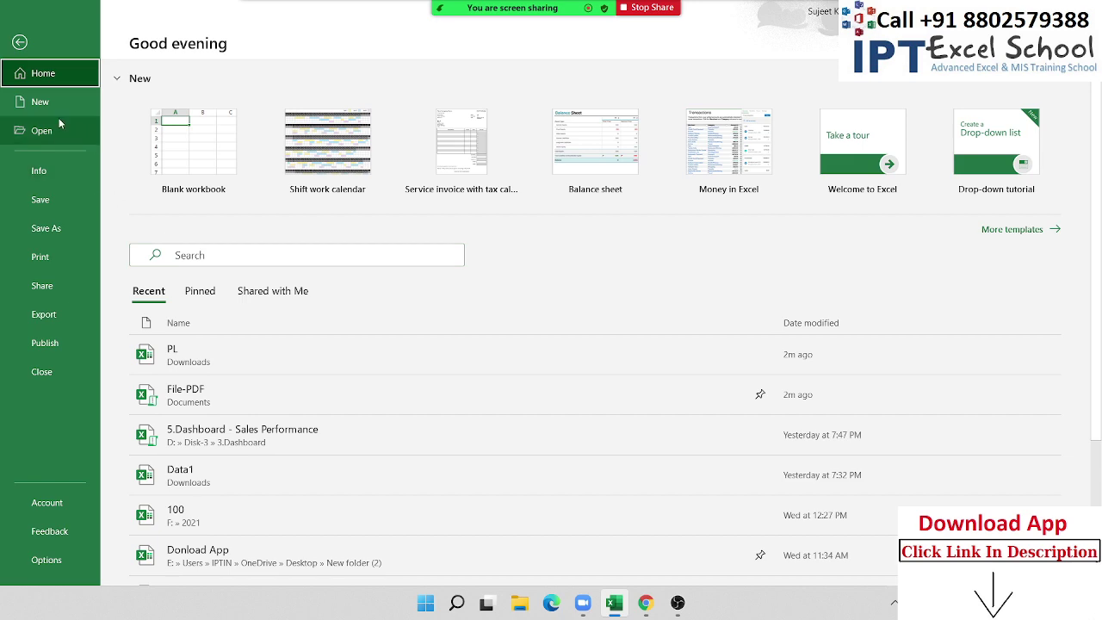
- Browse the New template gallery and preview the Household to do list template
click(59, 120)
click(39, 102)
scroll(779, 483, down, 3)
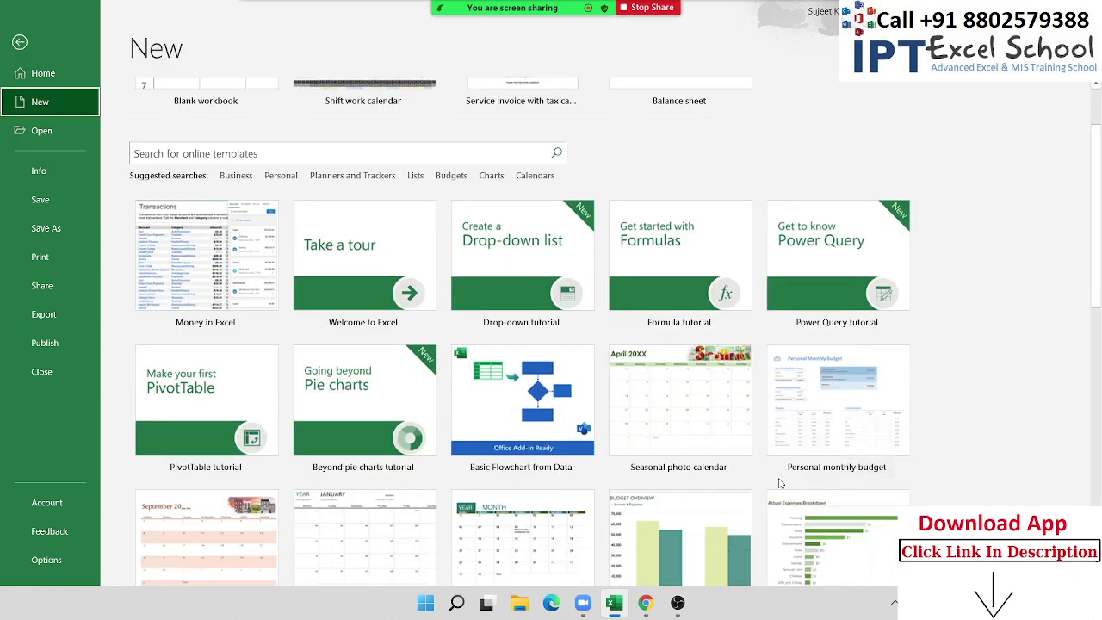
scroll(779, 483, down, 3)
scroll(779, 483, down, 1)
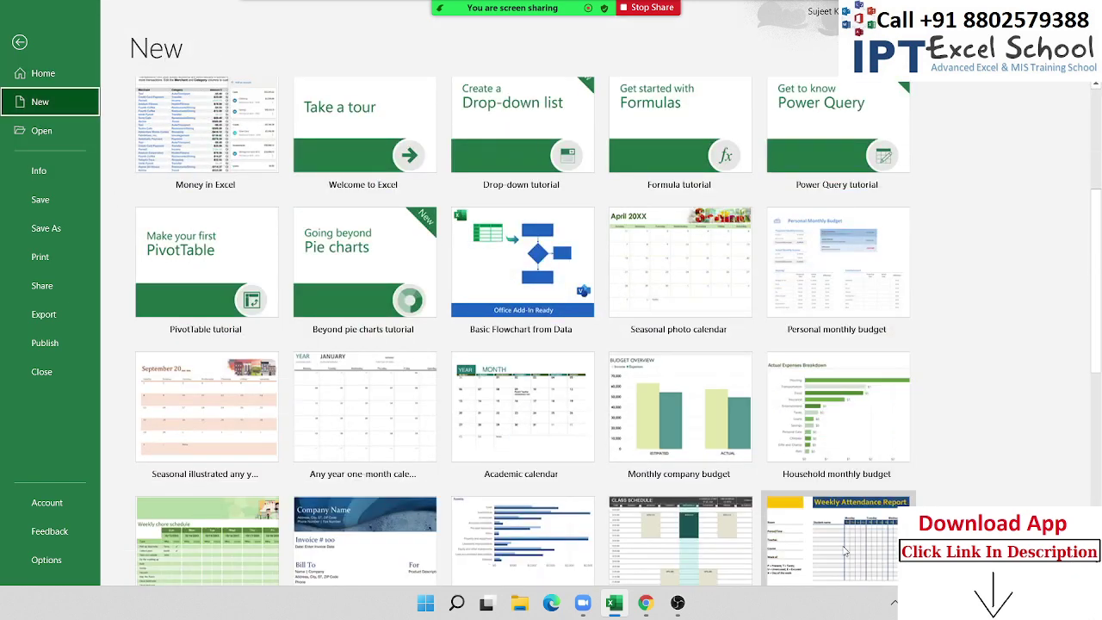
scroll(845, 551, down, 3)
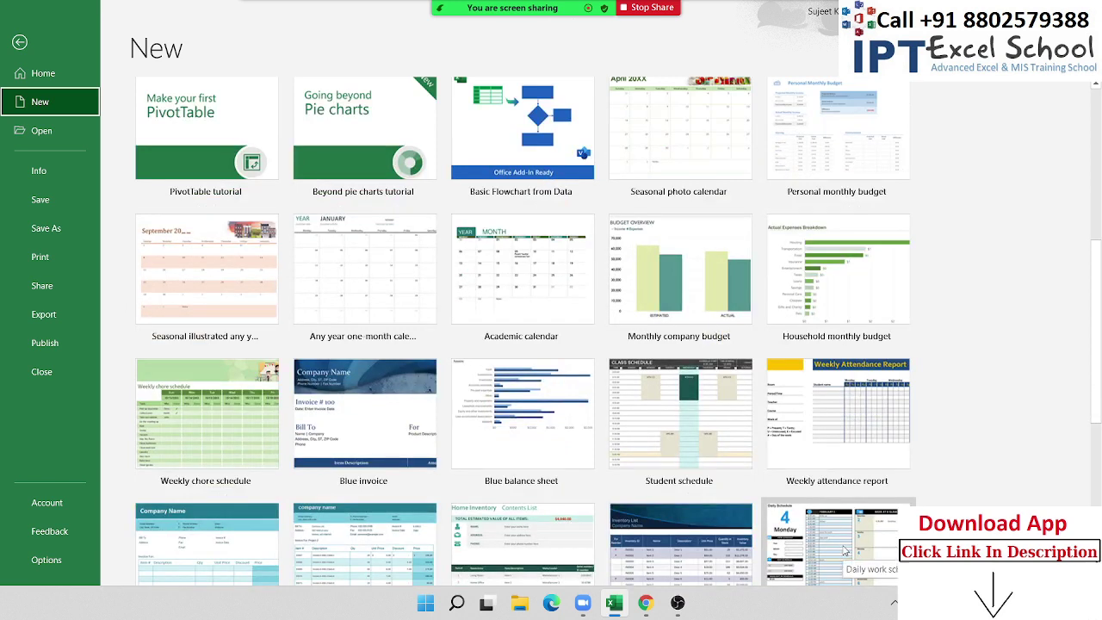
scroll(844, 551, down, 2)
scroll(845, 551, down, 2)
scroll(844, 551, down, 1)
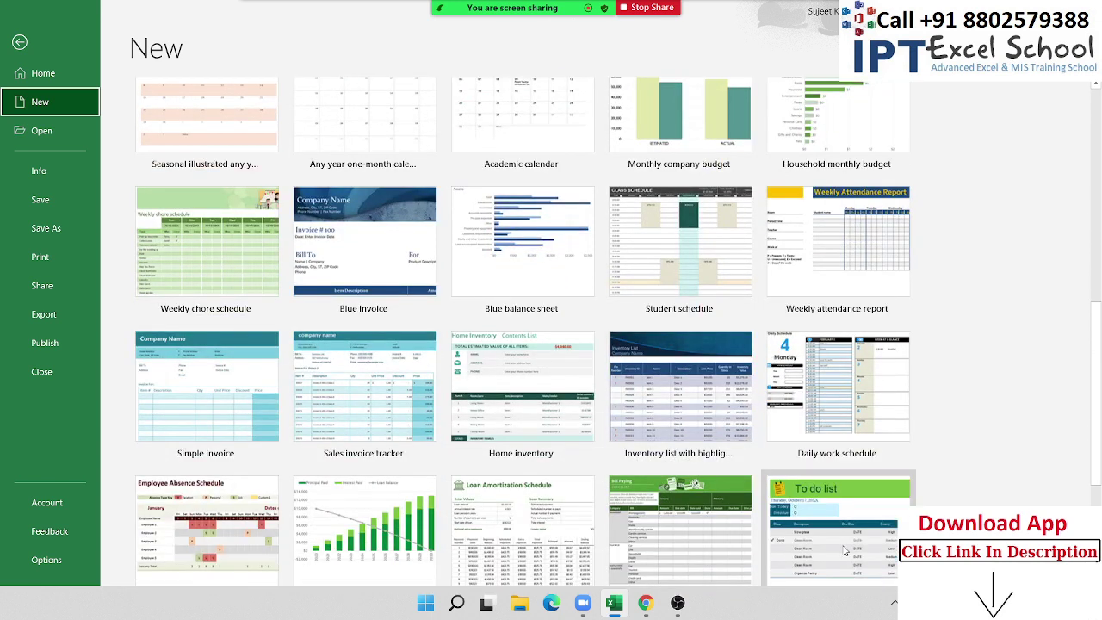
scroll(844, 551, down, 3)
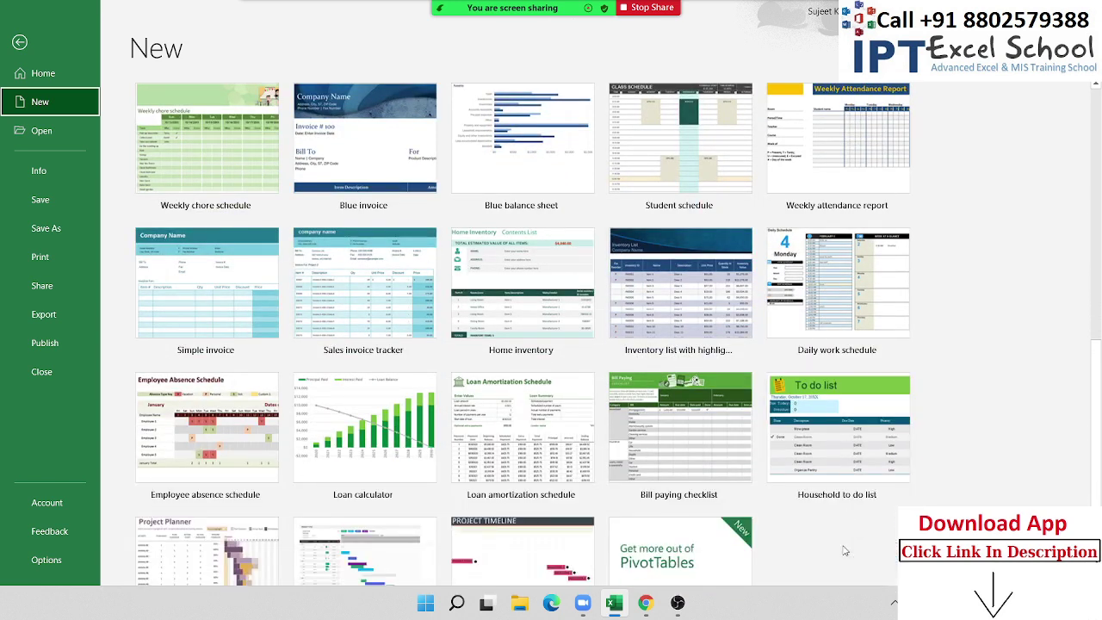
click(851, 464)
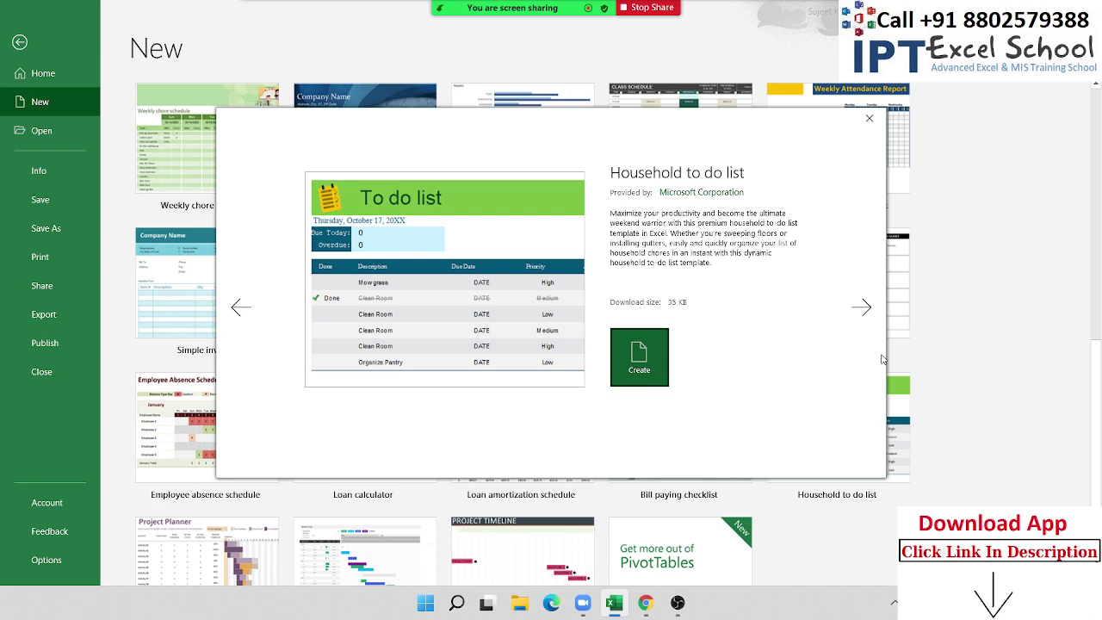
key(Escape)
- Preview the Shift work calendar and Money in Excel templates, then show the Open page's Recent workbooks
scroll(693, 449, up, 1)
scroll(693, 448, up, 3)
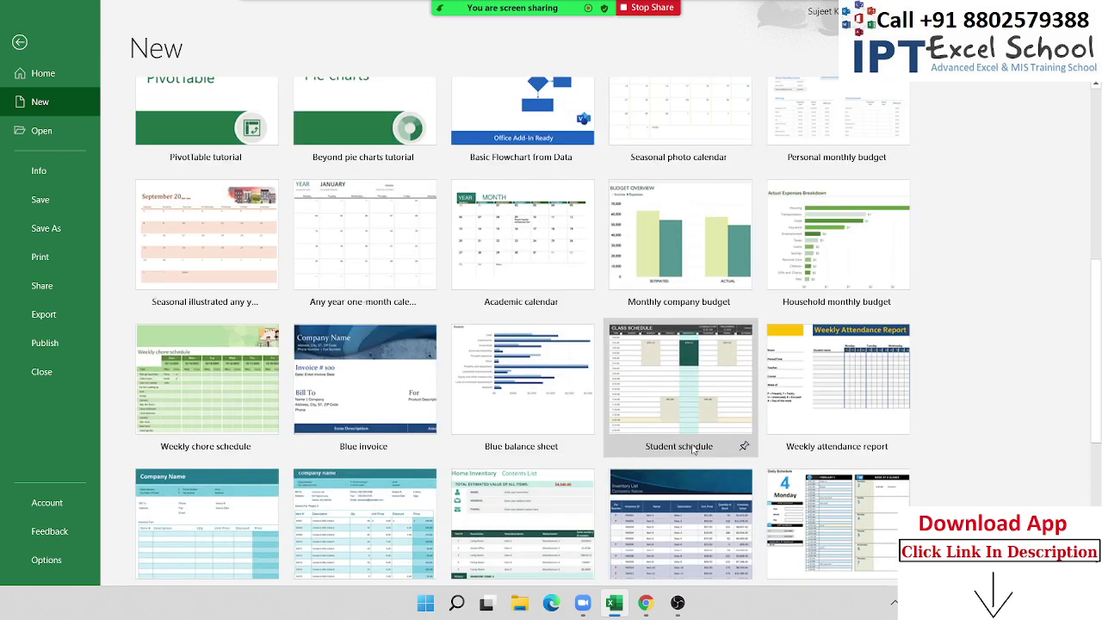
scroll(693, 449, up, 2)
scroll(693, 449, up, 2)
scroll(693, 448, up, 2)
scroll(693, 449, up, 2)
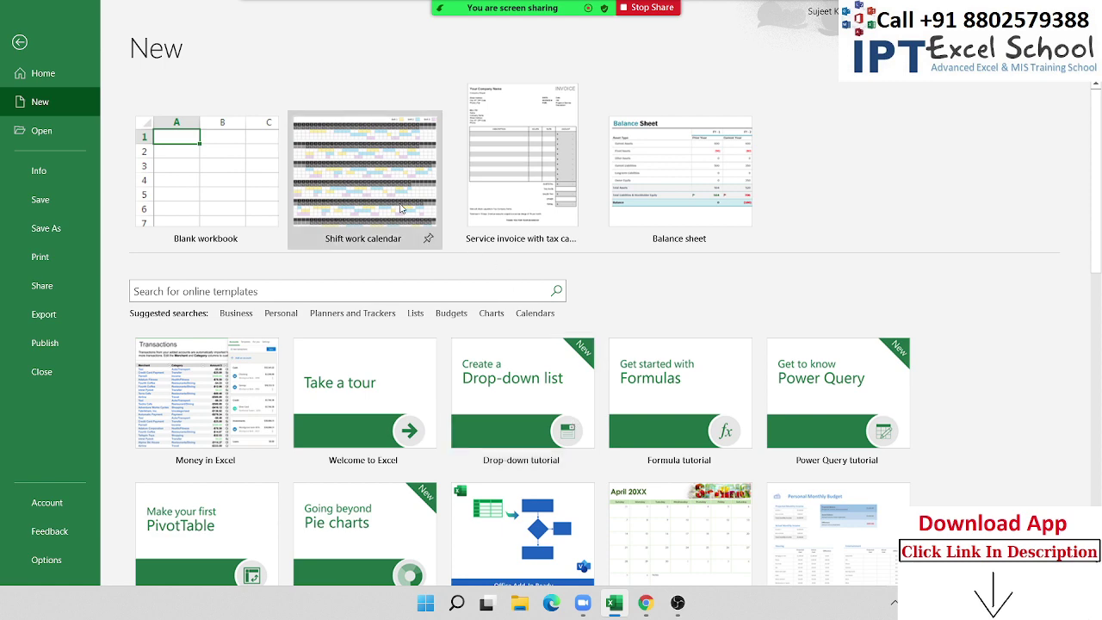
click(401, 209)
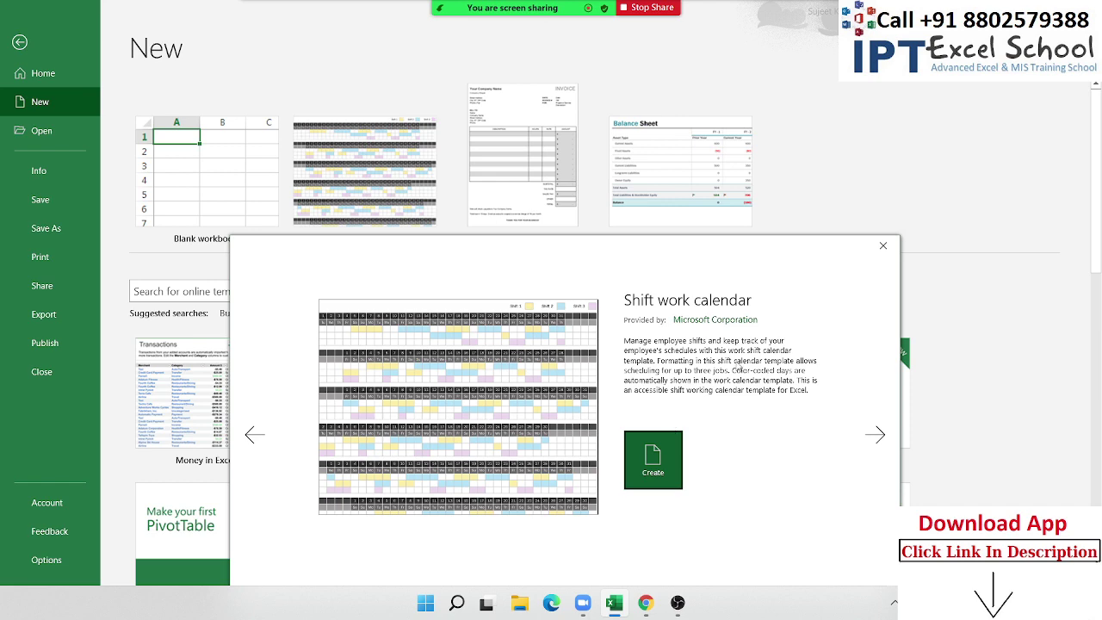
click(880, 249)
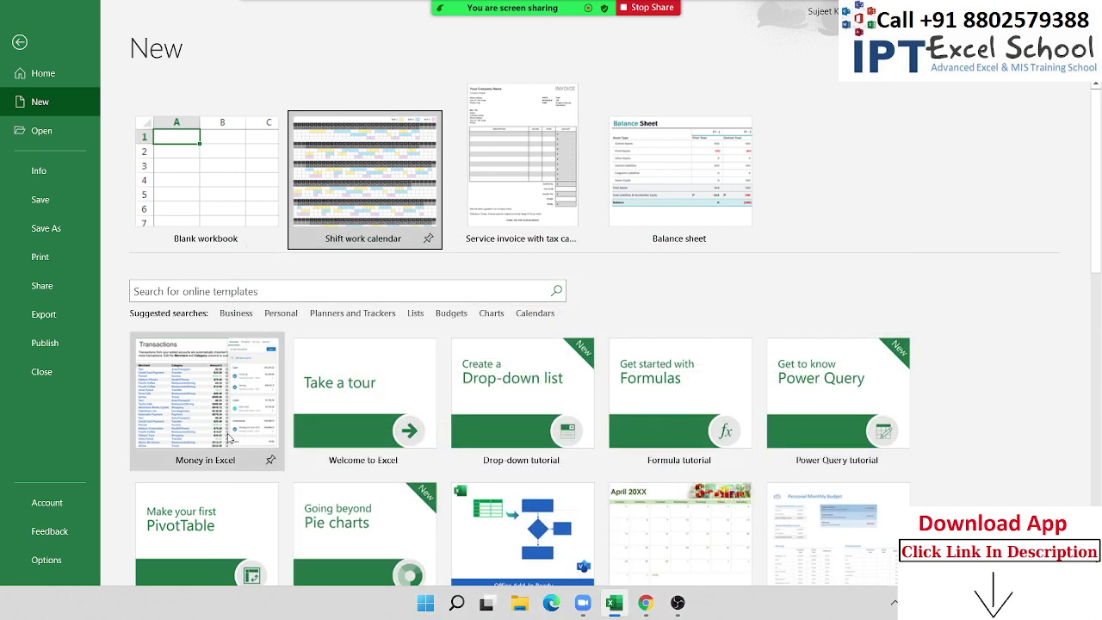
click(229, 438)
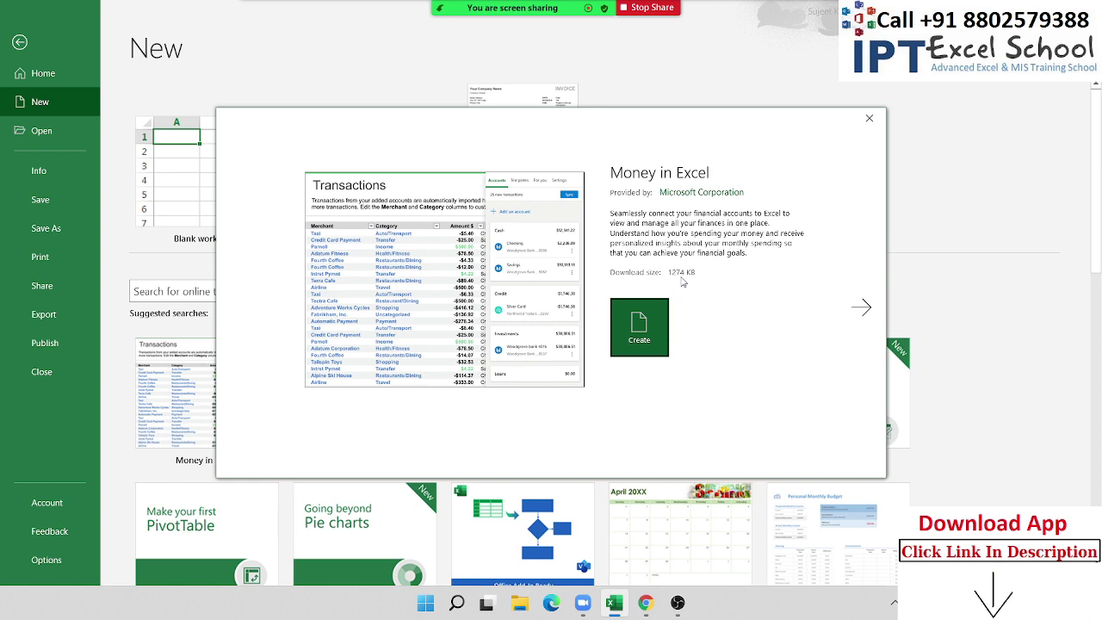
key(Escape)
mouse_move(364, 402)
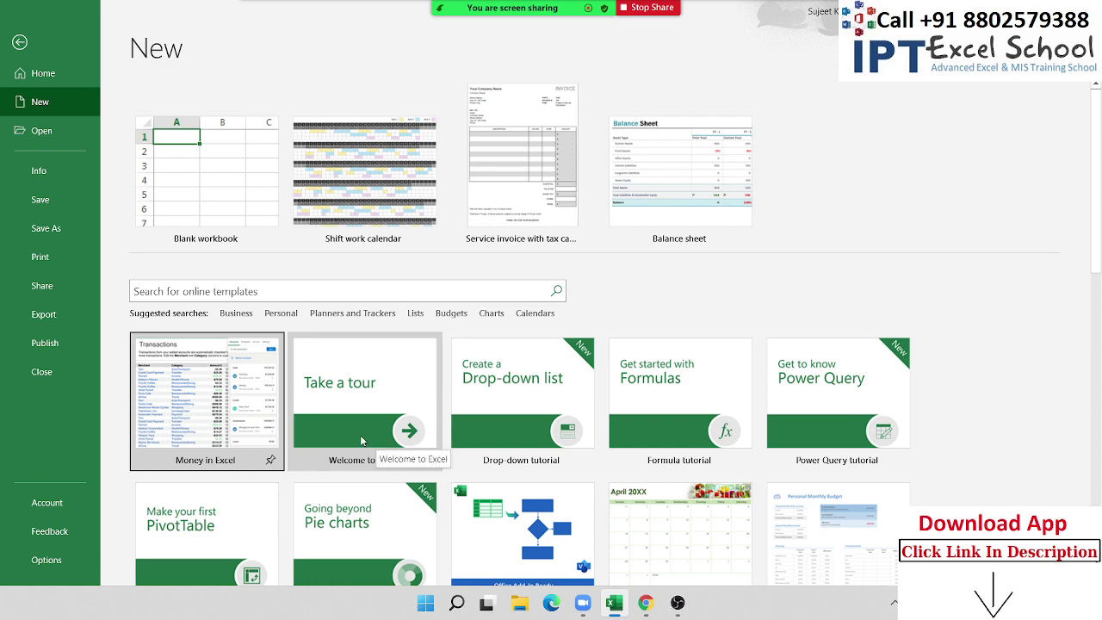
click(27, 143)
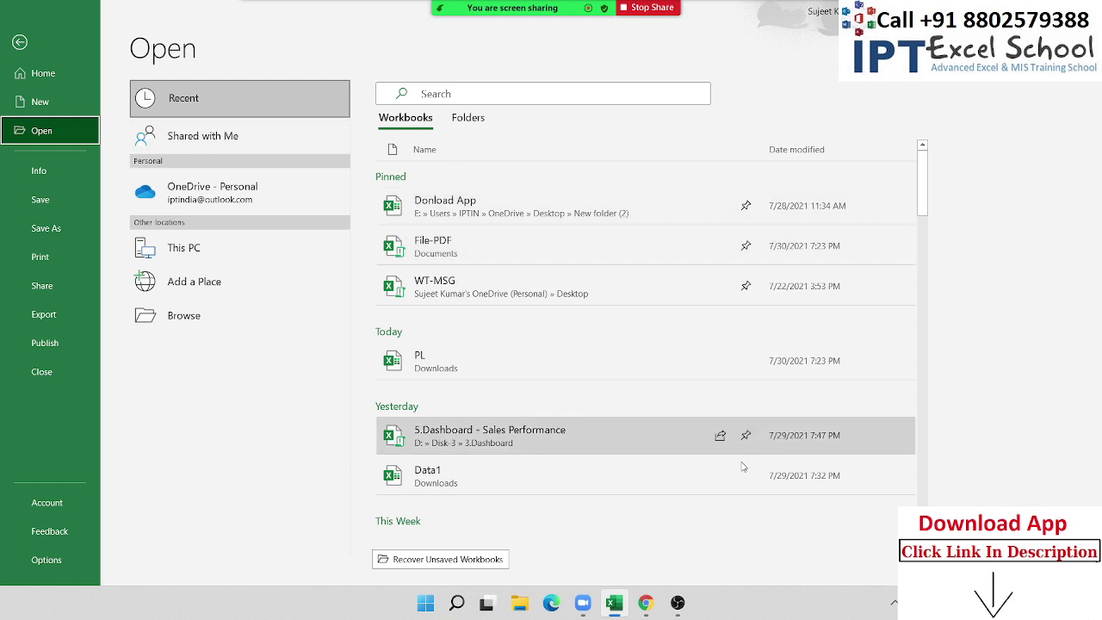
scroll(726, 433, down, 3)
scroll(714, 479, down, 2)
scroll(726, 474, up, 5)
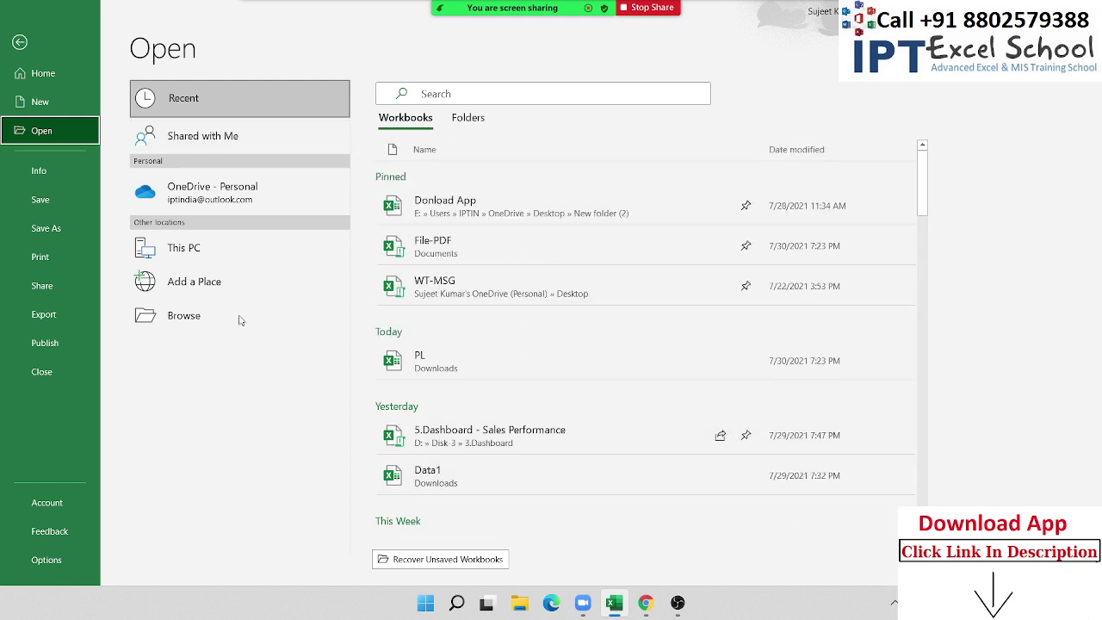
click(42, 74)
scroll(413, 364, down, 2)
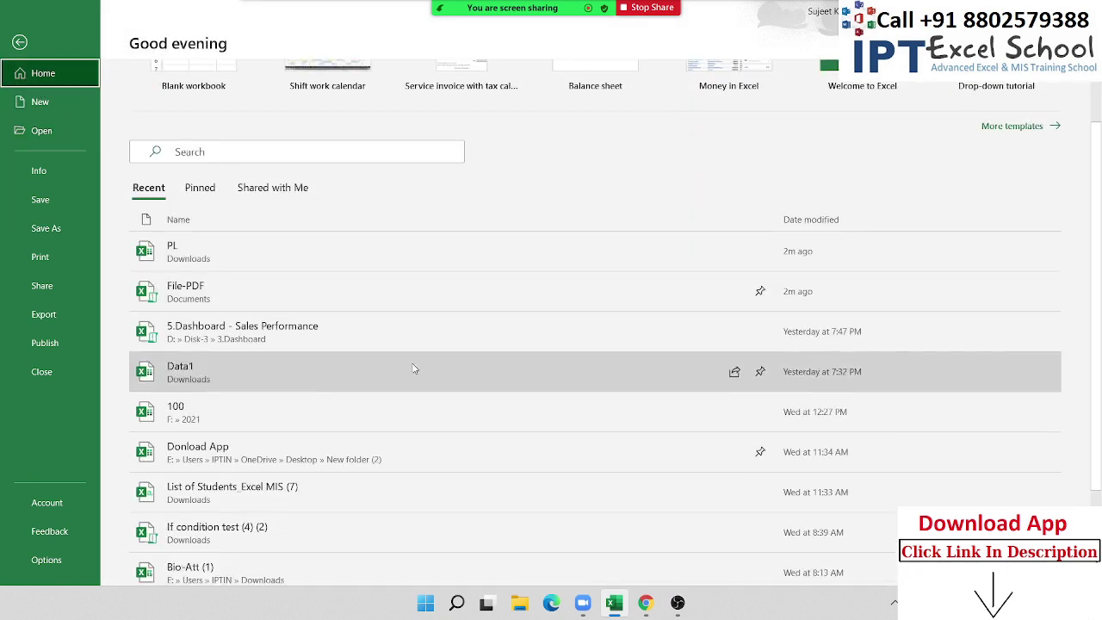
scroll(413, 376, up, 2)
click(69, 137)
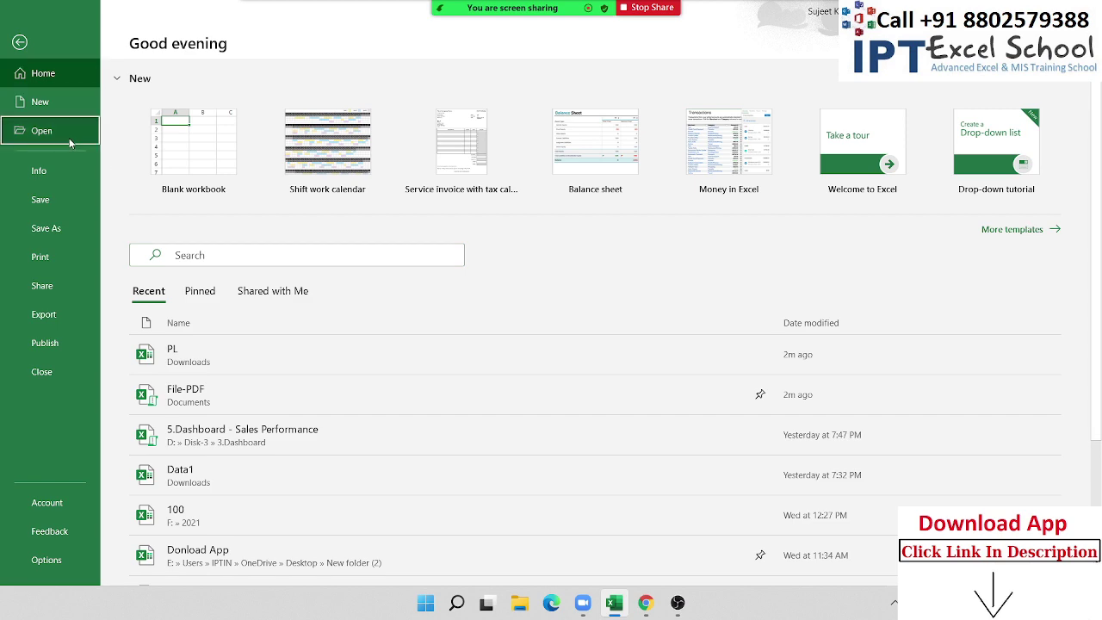
scroll(528, 288, down, 3)
scroll(569, 350, down, 4)
scroll(568, 352, down, 3)
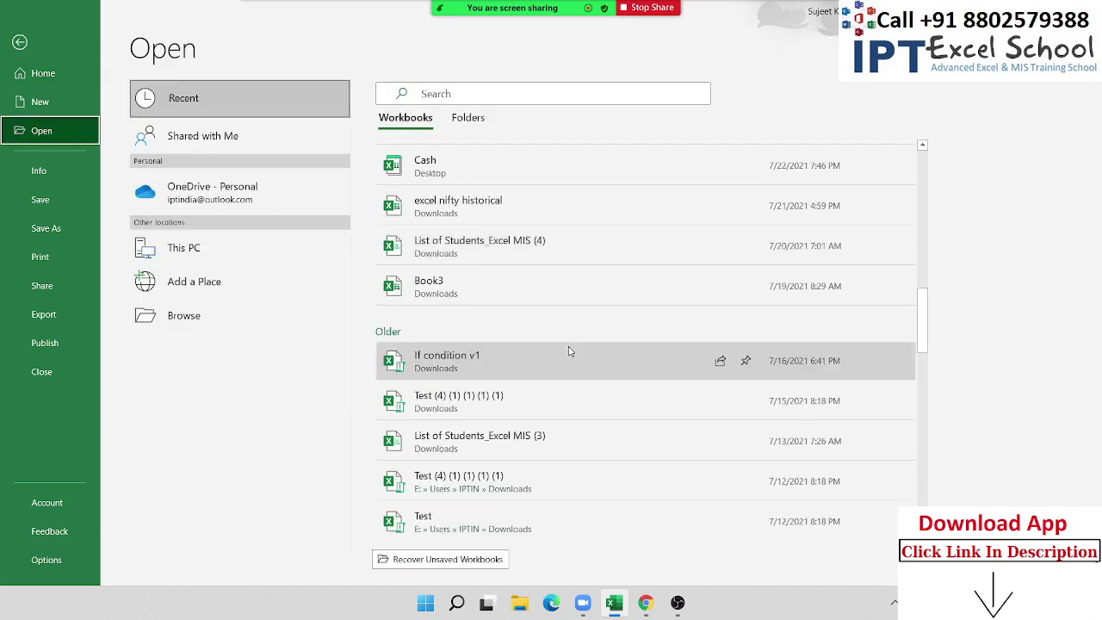
scroll(568, 352, down, 3)
scroll(568, 351, up, 3)
scroll(569, 352, up, 4)
scroll(568, 351, up, 5)
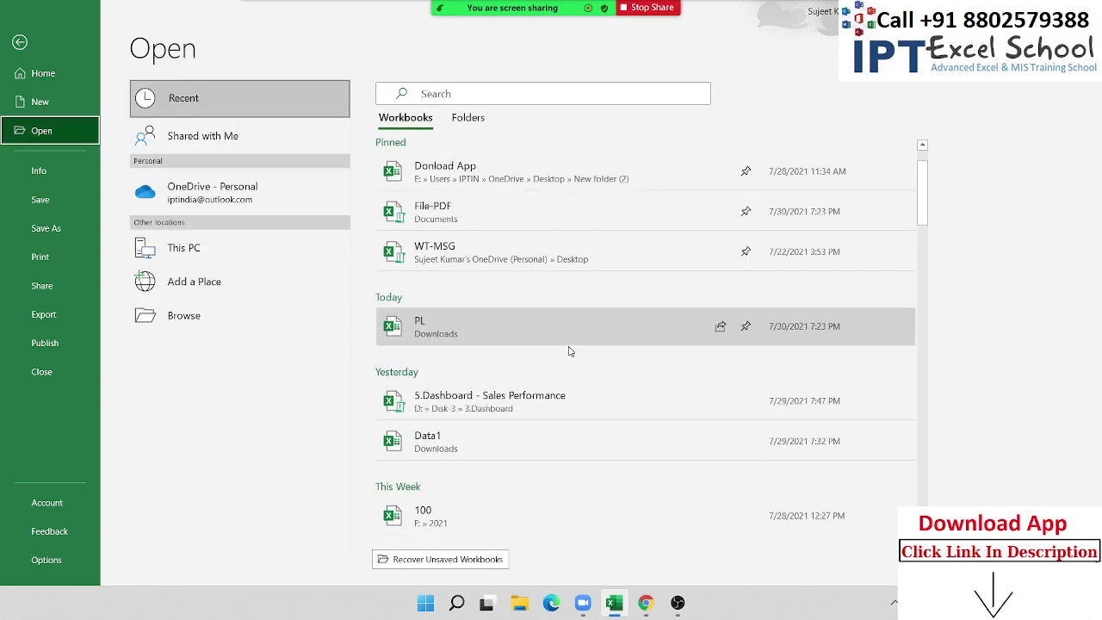
scroll(571, 281, up, 1)
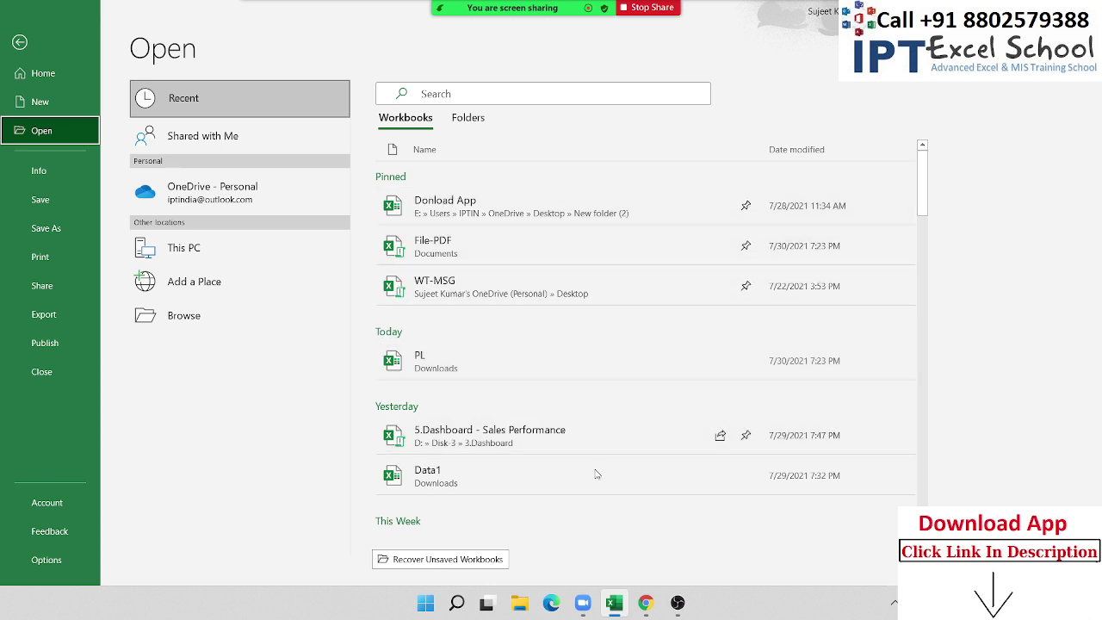
scroll(586, 417, down, 3)
scroll(572, 426, up, 2)
scroll(564, 433, up, 2)
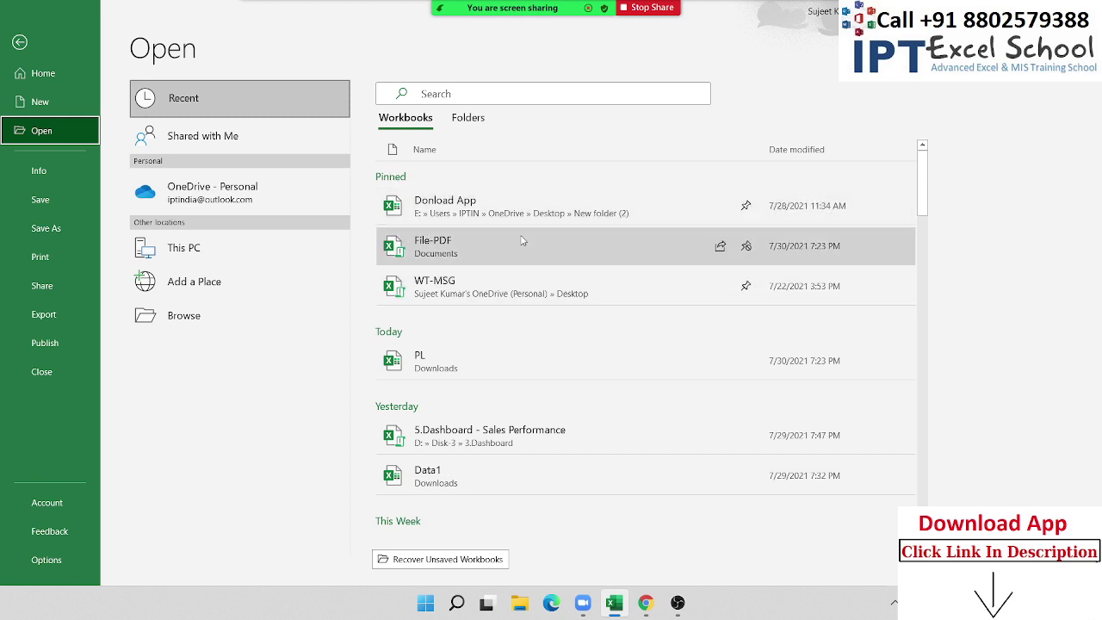
scroll(427, 439, down, 3)
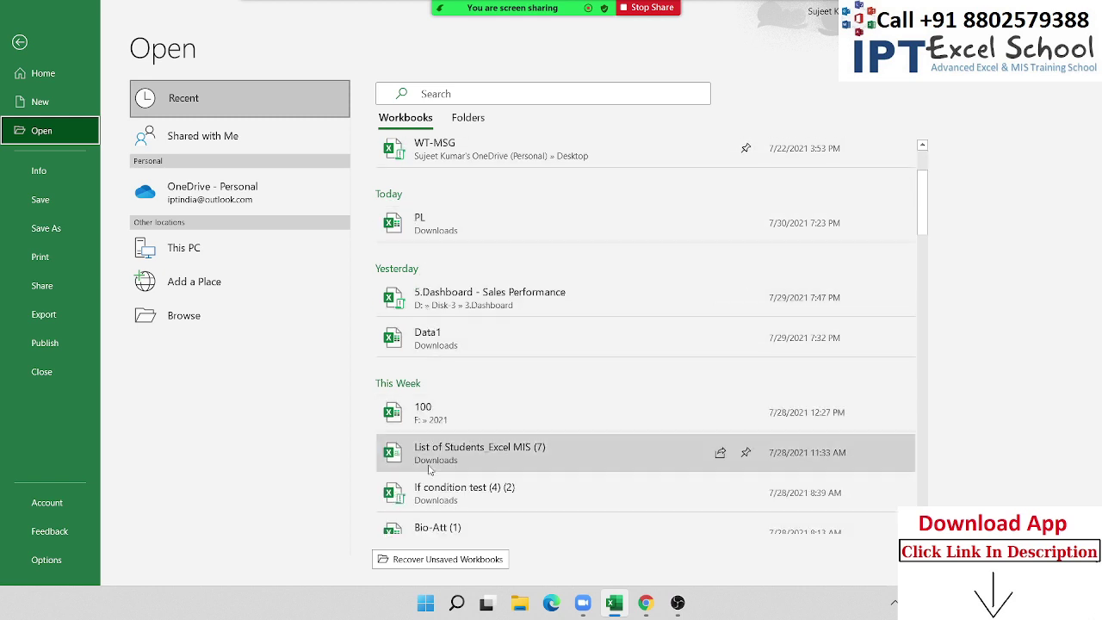
scroll(431, 464, down, 2)
scroll(429, 472, down, 3)
scroll(430, 472, down, 3)
scroll(430, 471, down, 3)
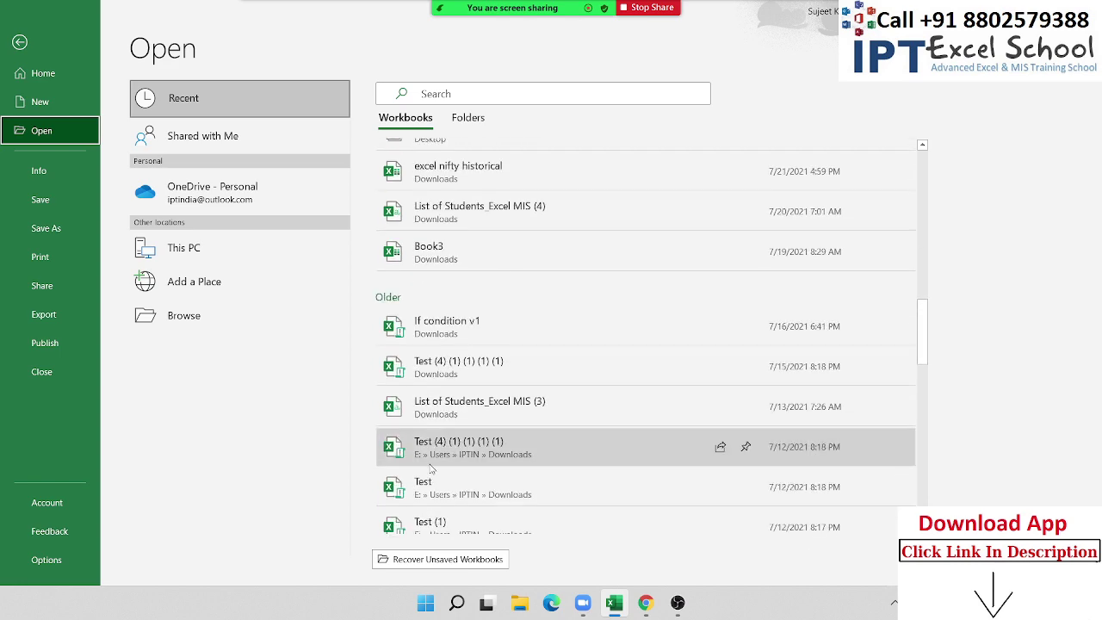
scroll(431, 470, down, 3)
scroll(433, 469, down, 3)
scroll(432, 468, down, 3)
scroll(435, 466, down, 2)
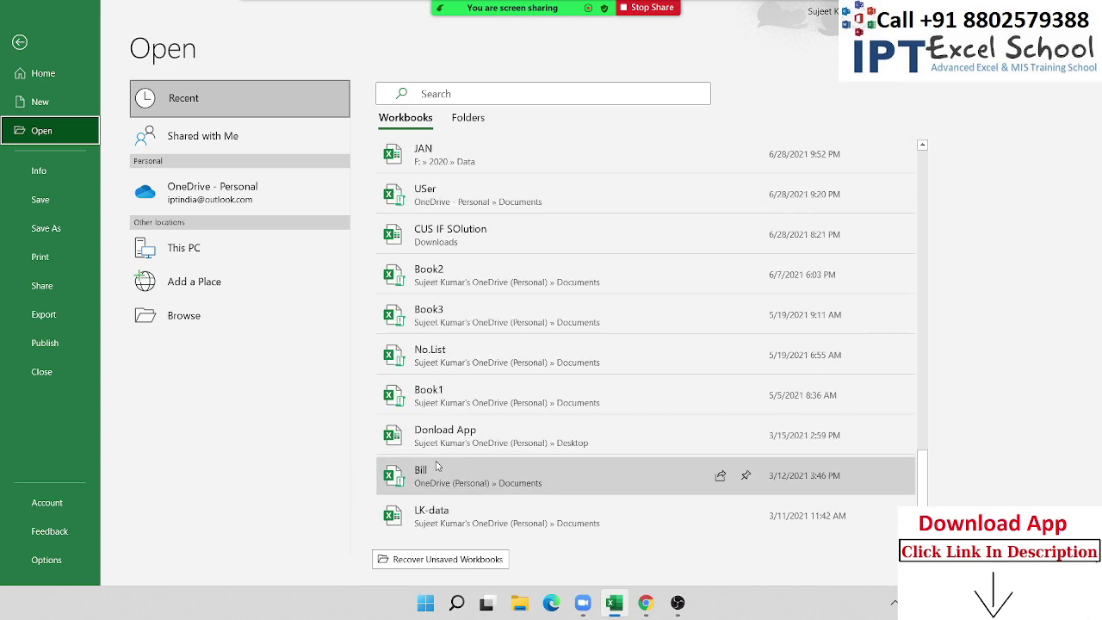
scroll(437, 463, up, 3)
scroll(437, 463, up, 3)
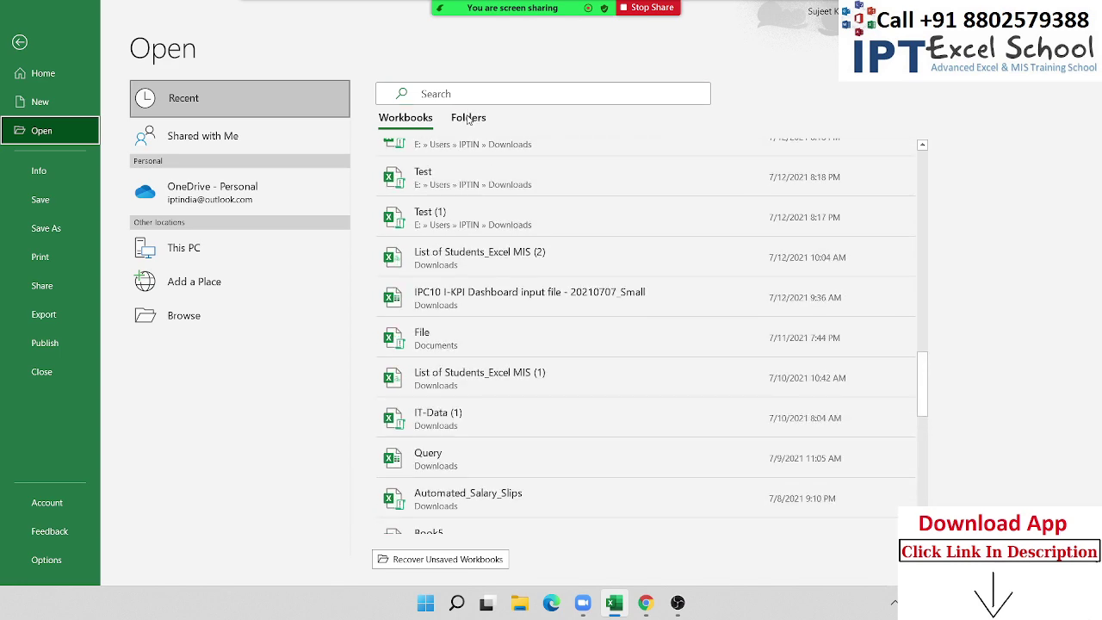
- Switch the Open page to list recently used Folders instead of workbooks
click(467, 119)
scroll(507, 292, down, 3)
scroll(515, 344, down, 1)
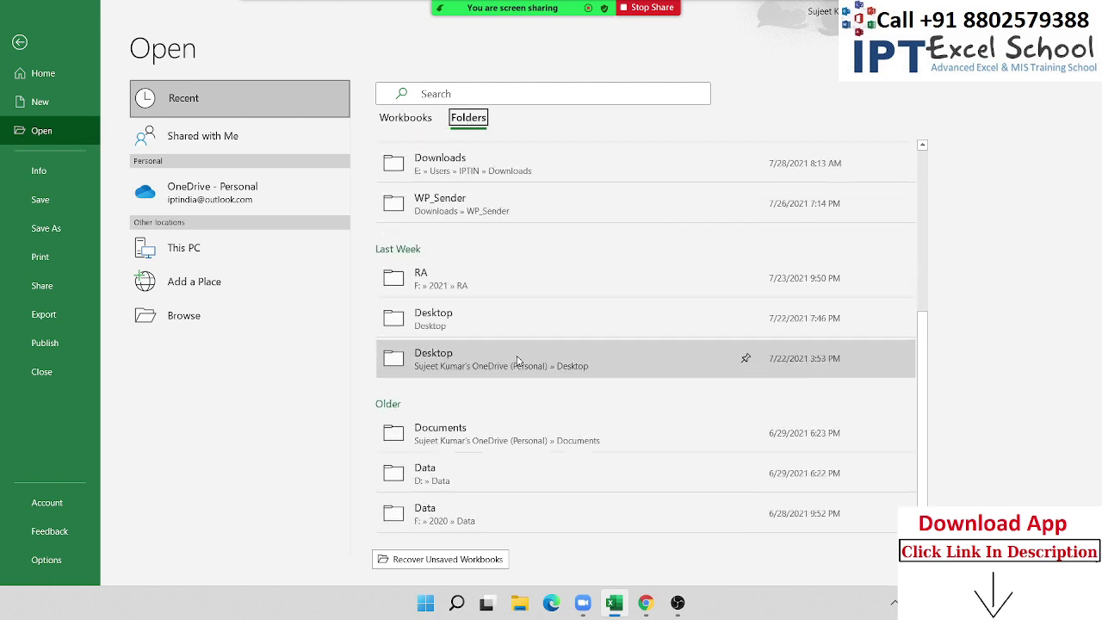
scroll(517, 361, up, 1)
scroll(517, 361, up, 3)
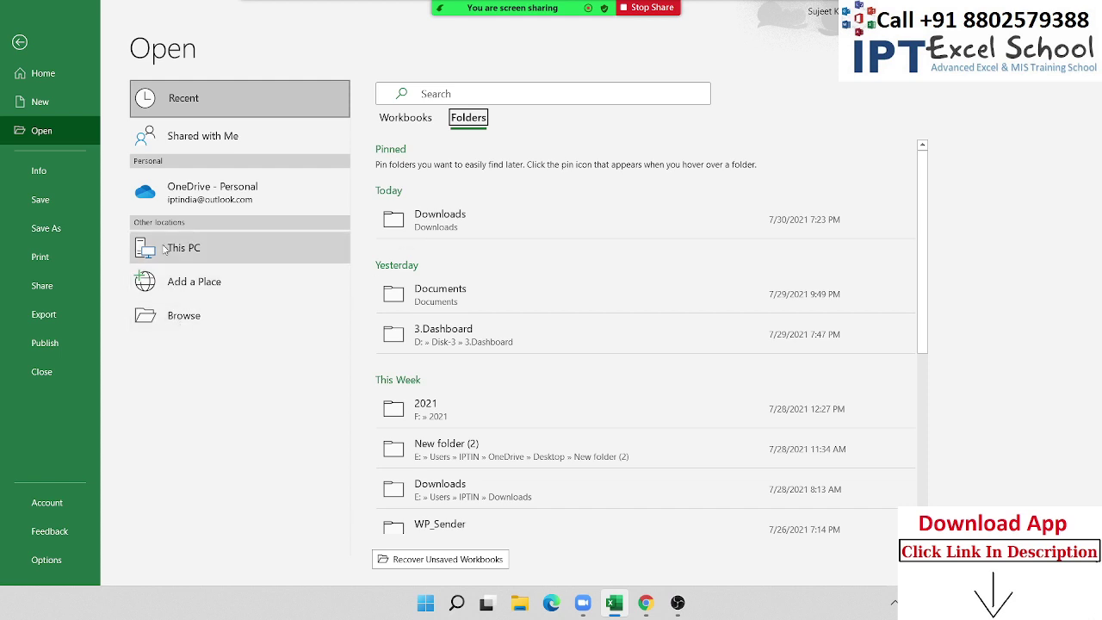
- Look at Add a Place, browse for a file, close the Open dialog, and show the Info page
click(192, 281)
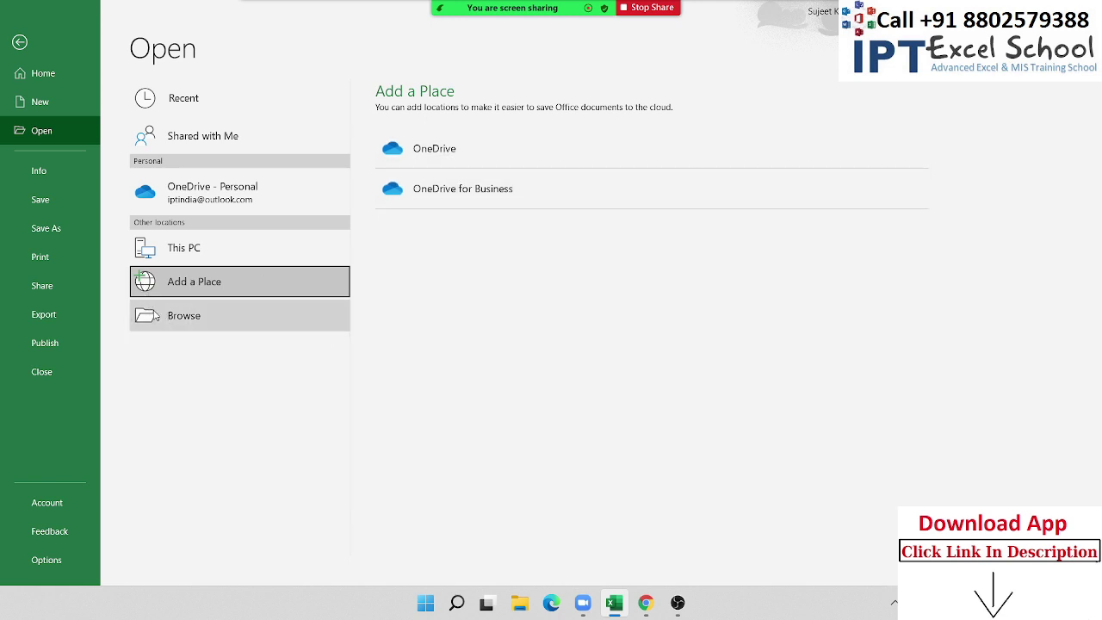
click(155, 316)
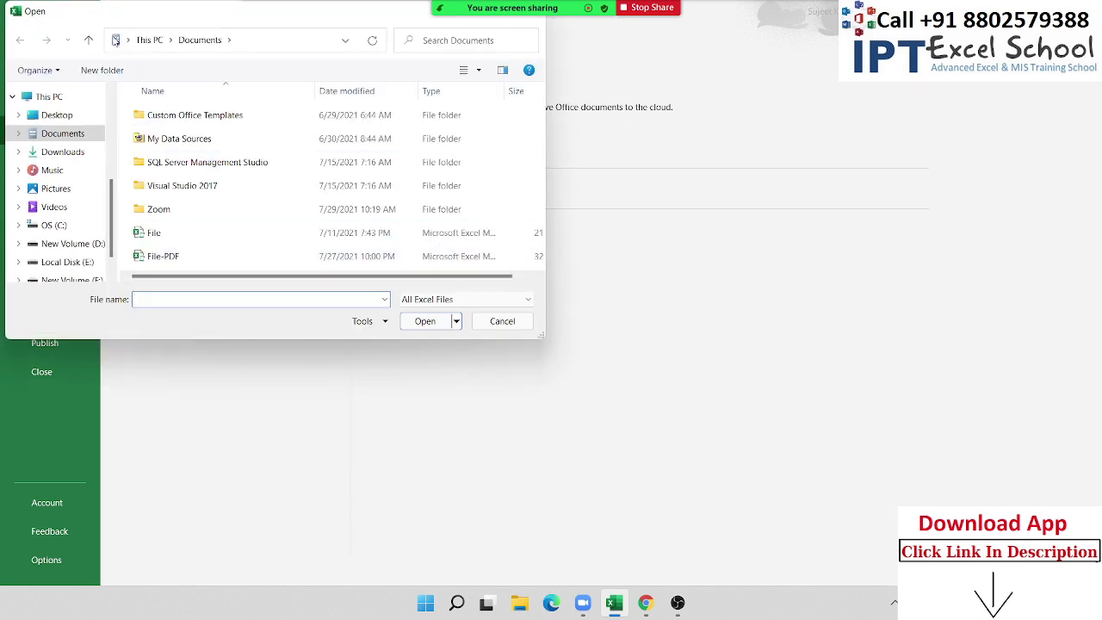
scroll(279, 353, down, 1)
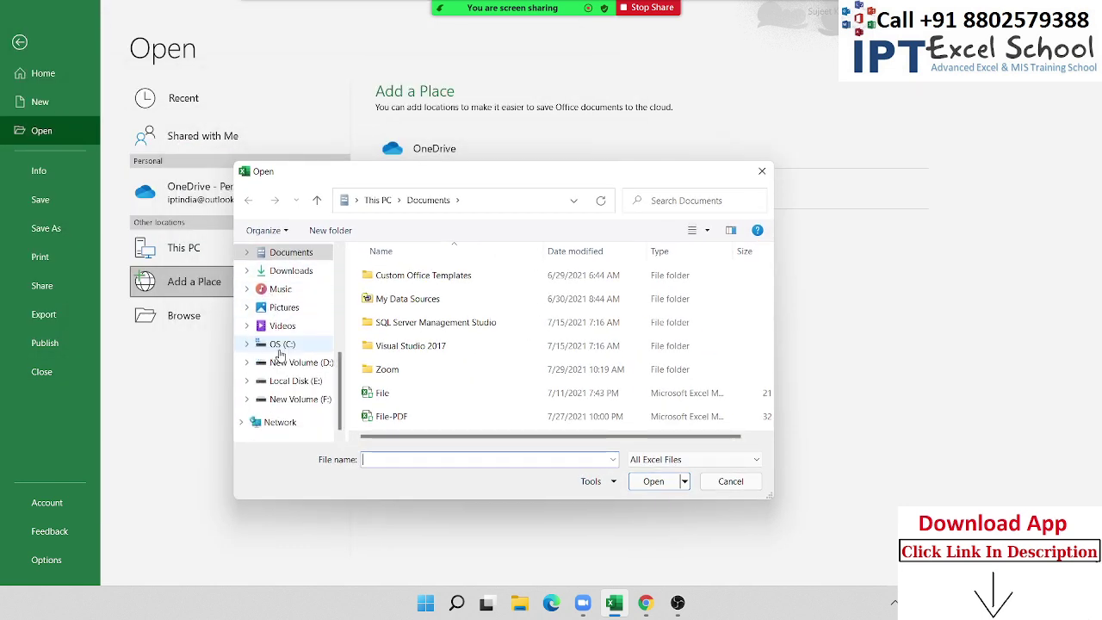
scroll(280, 353, up, 3)
scroll(278, 351, up, 2)
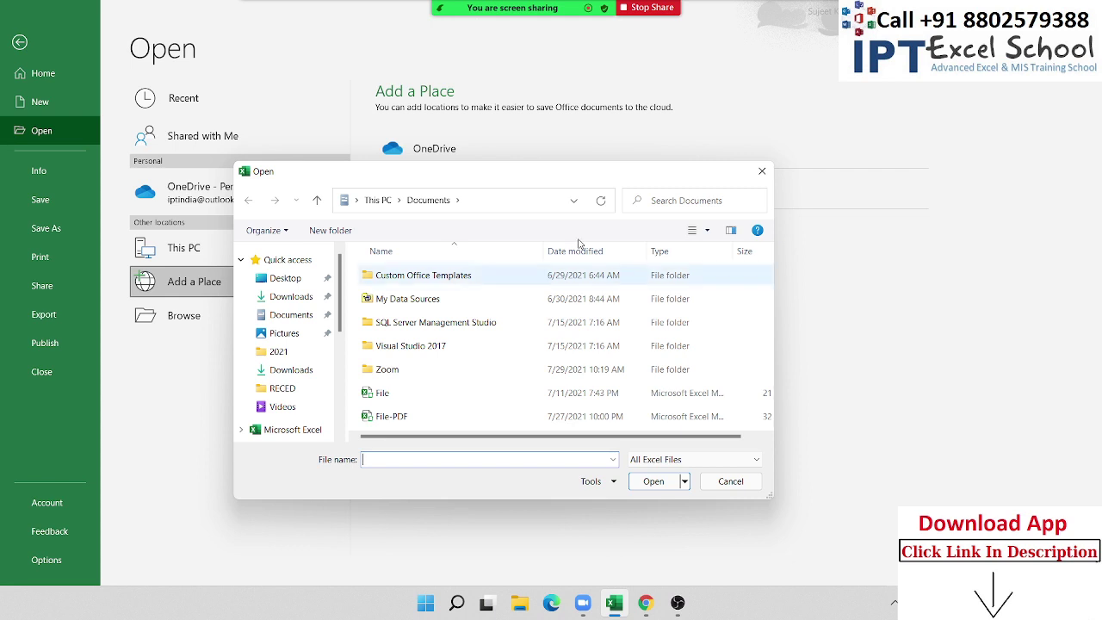
click(769, 173)
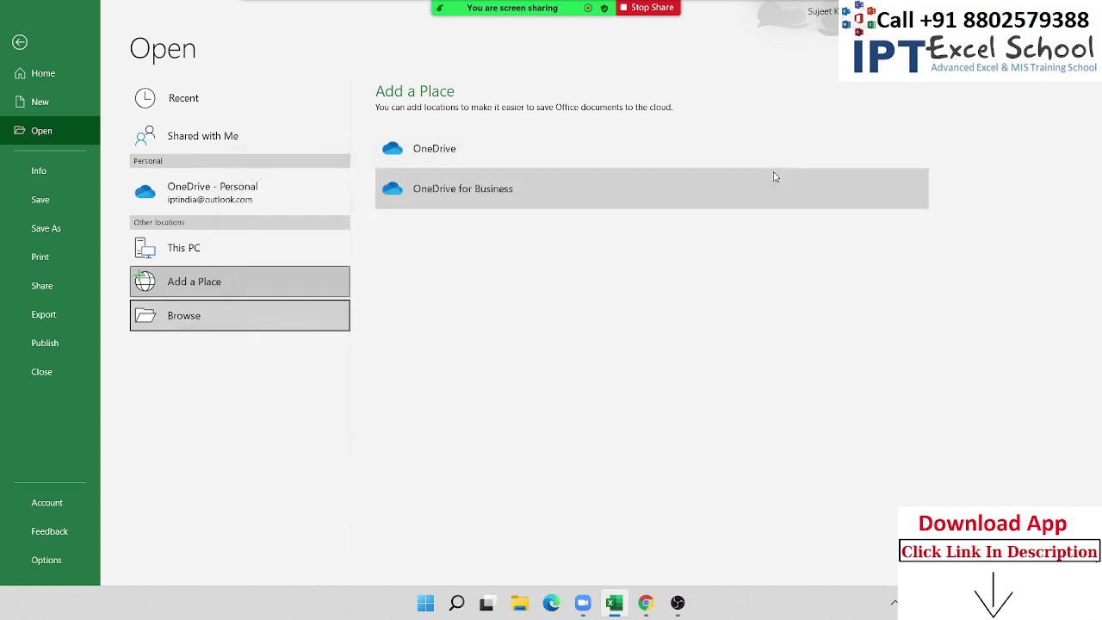
click(71, 175)
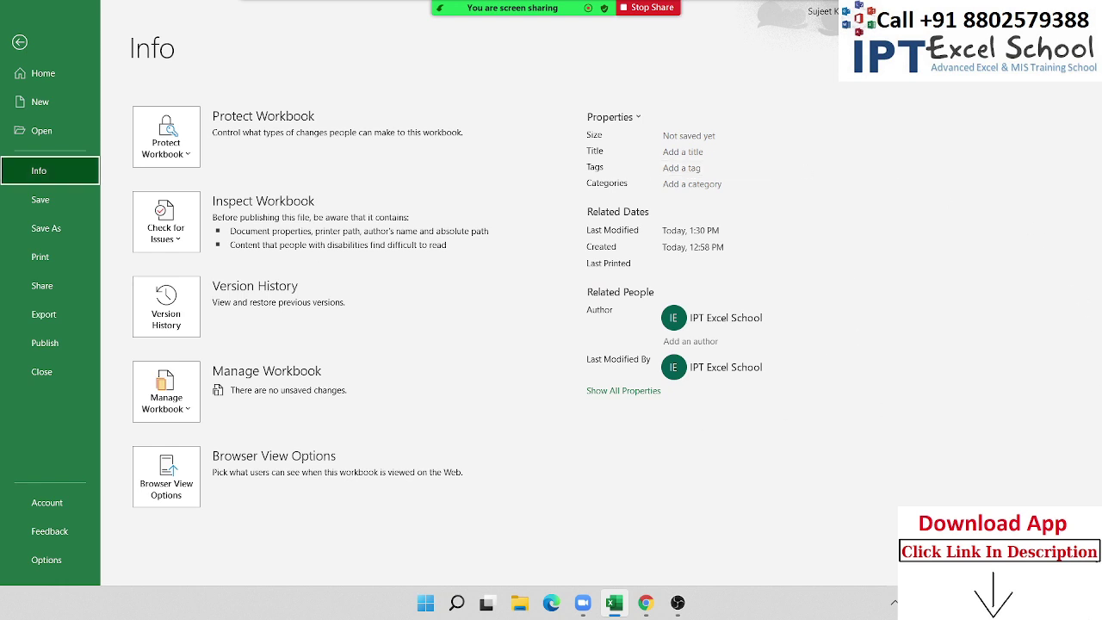
- Minimize Excel, launch File Explorer and go to the Documents folder
click(1001, 11)
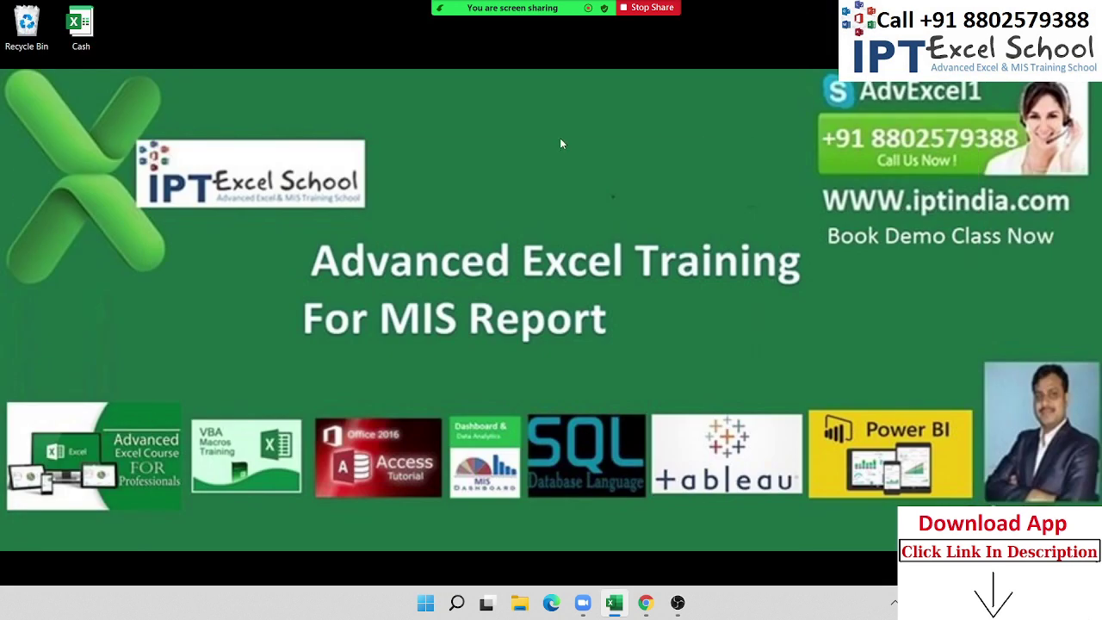
click(521, 604)
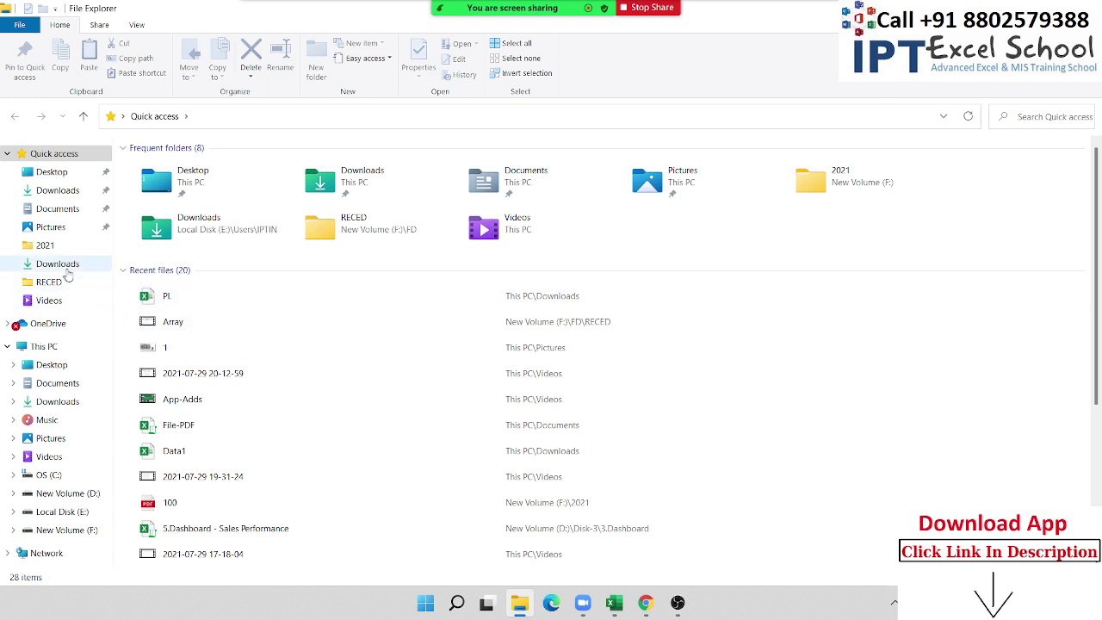
click(49, 213)
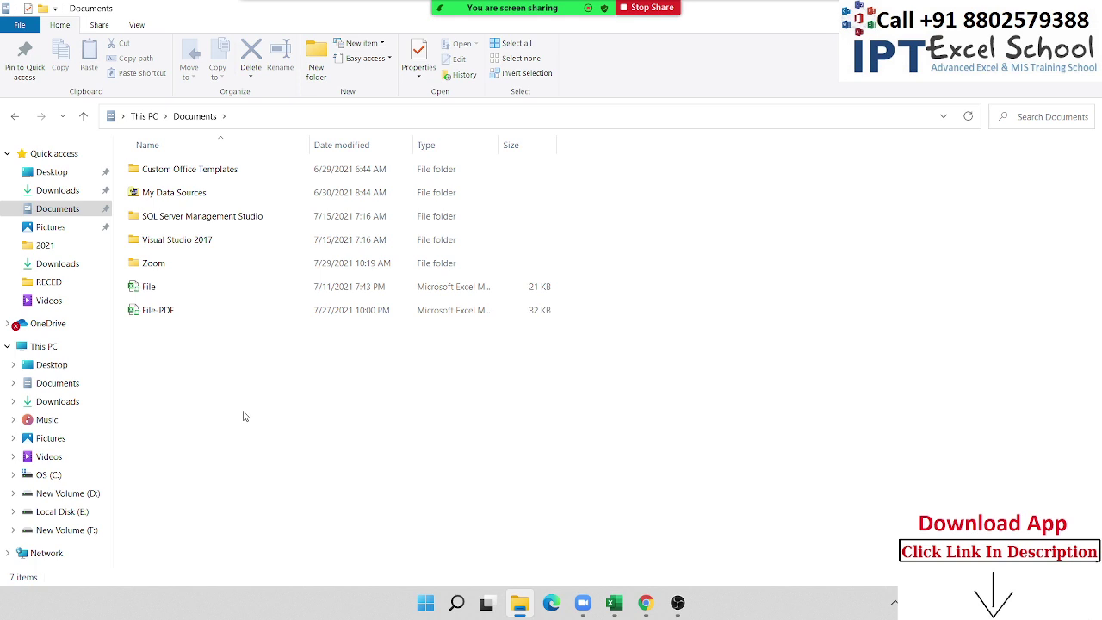
- Check the Documents folder's properties (1.99 GB, 125 files, 50 folders, not shared), then bring up the File workbook's actions
right_click(177, 289)
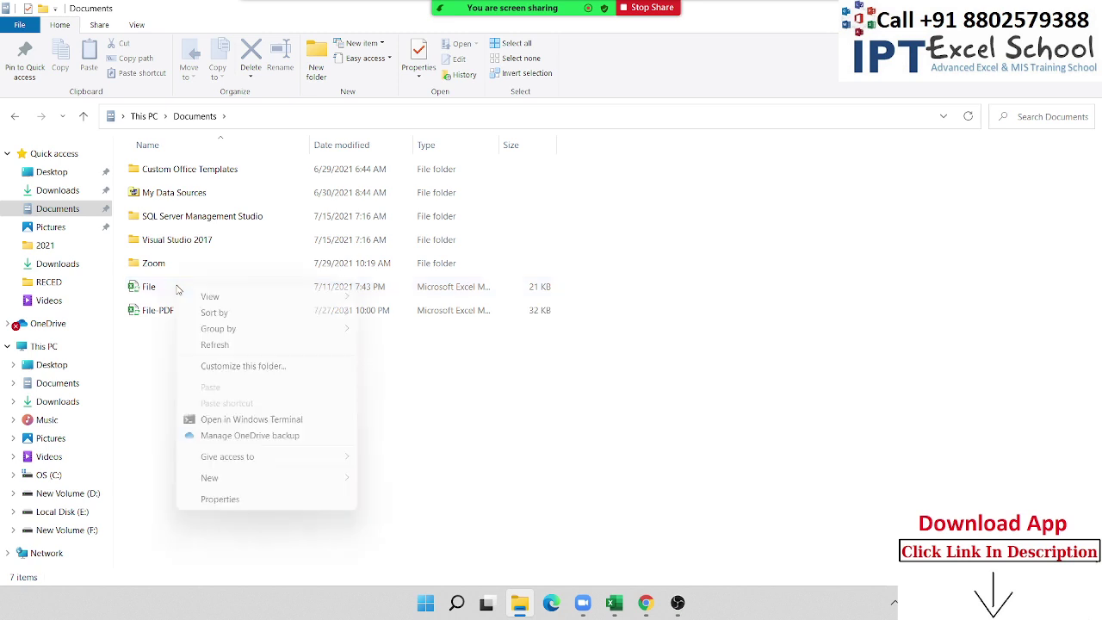
click(226, 499)
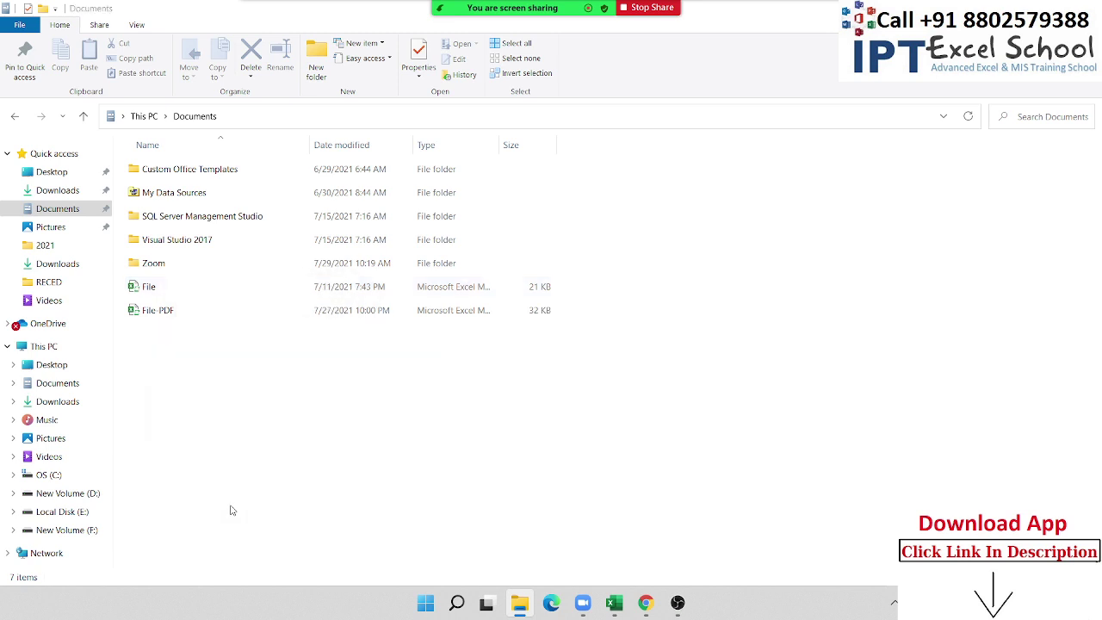
drag(103, 149, 451, 166)
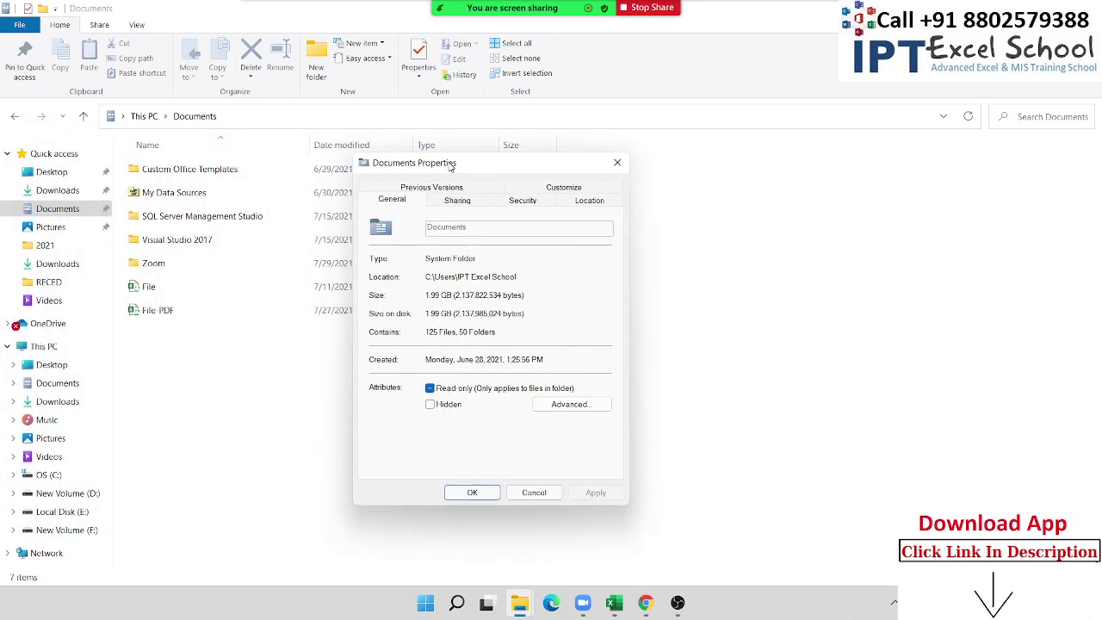
click(465, 201)
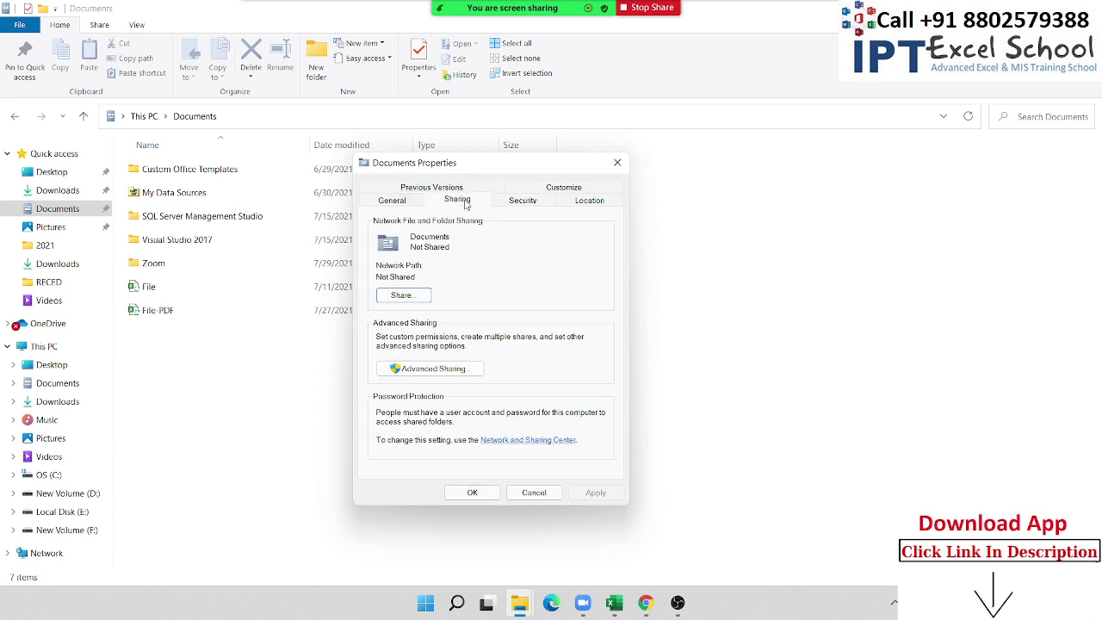
click(628, 166)
right_click(250, 293)
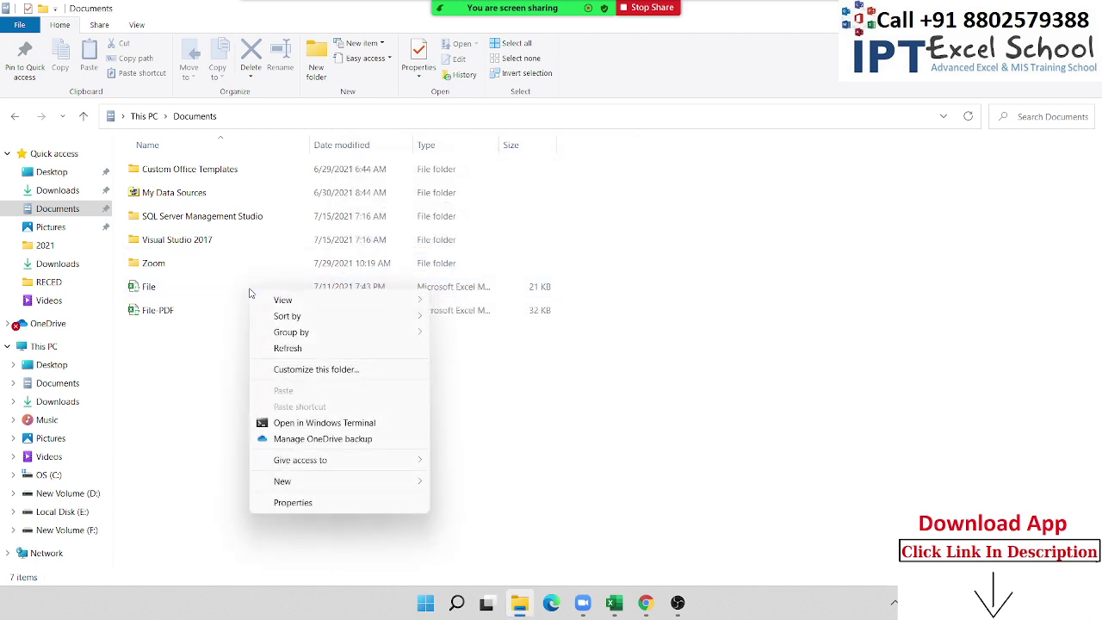
right_click(157, 288)
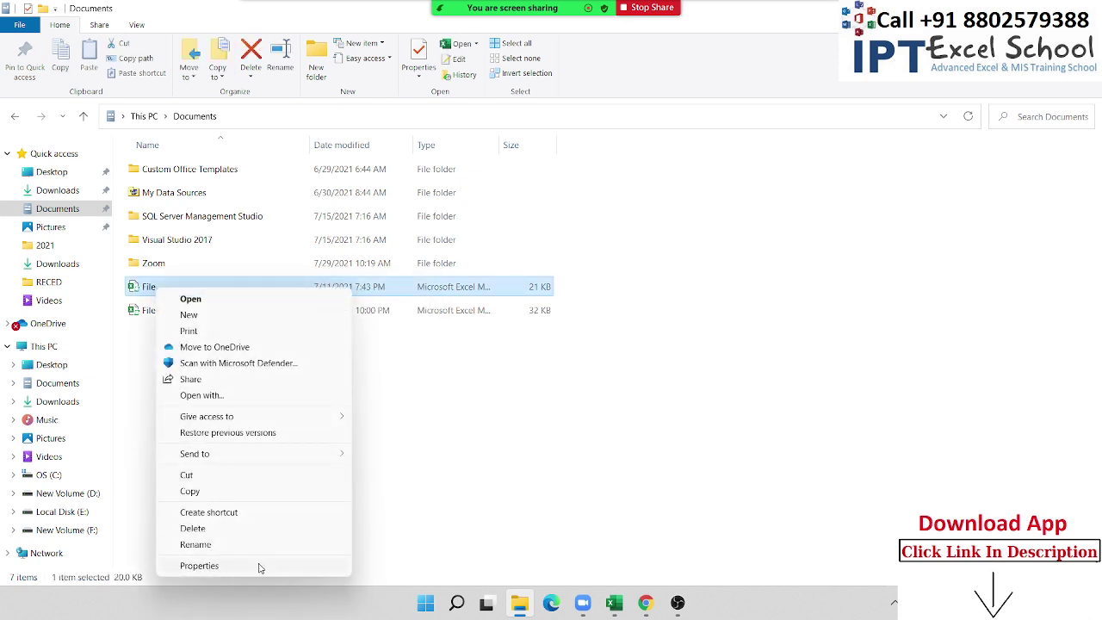
- Give the File workbook Title 'Sample File List' and Subject 'VBA Example Code' in Details, and apply
click(257, 568)
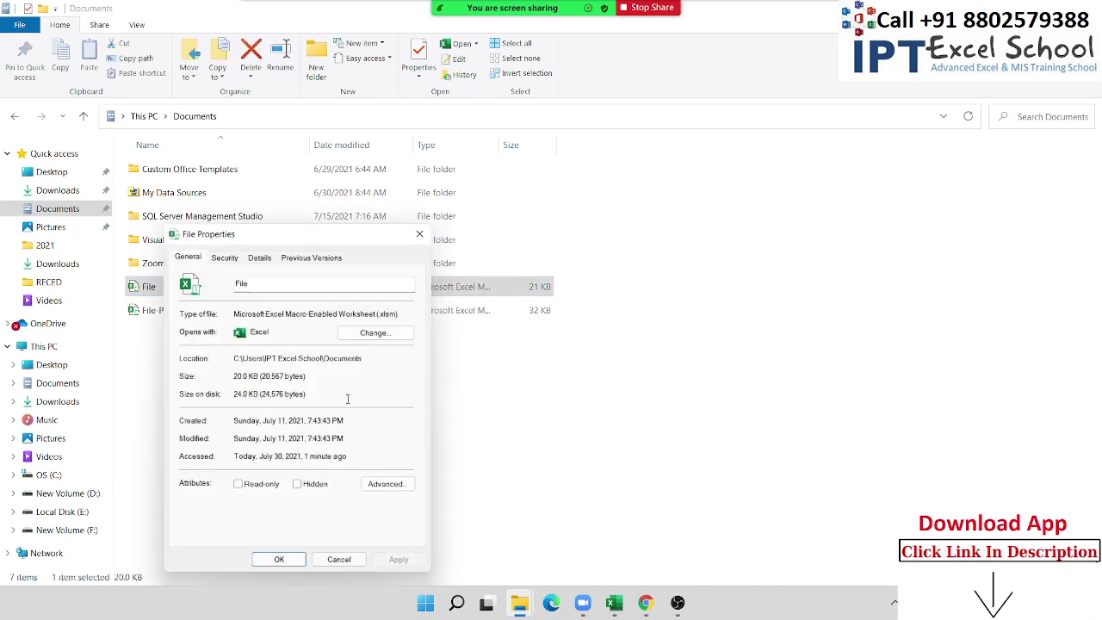
click(268, 258)
drag(276, 238, 463, 240)
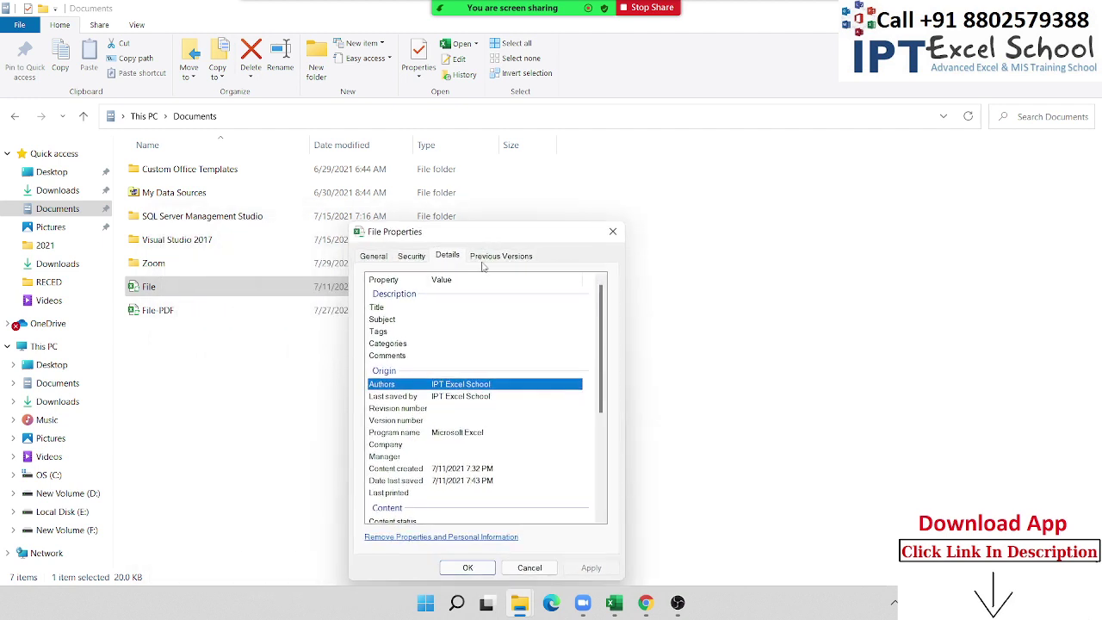
click(465, 308)
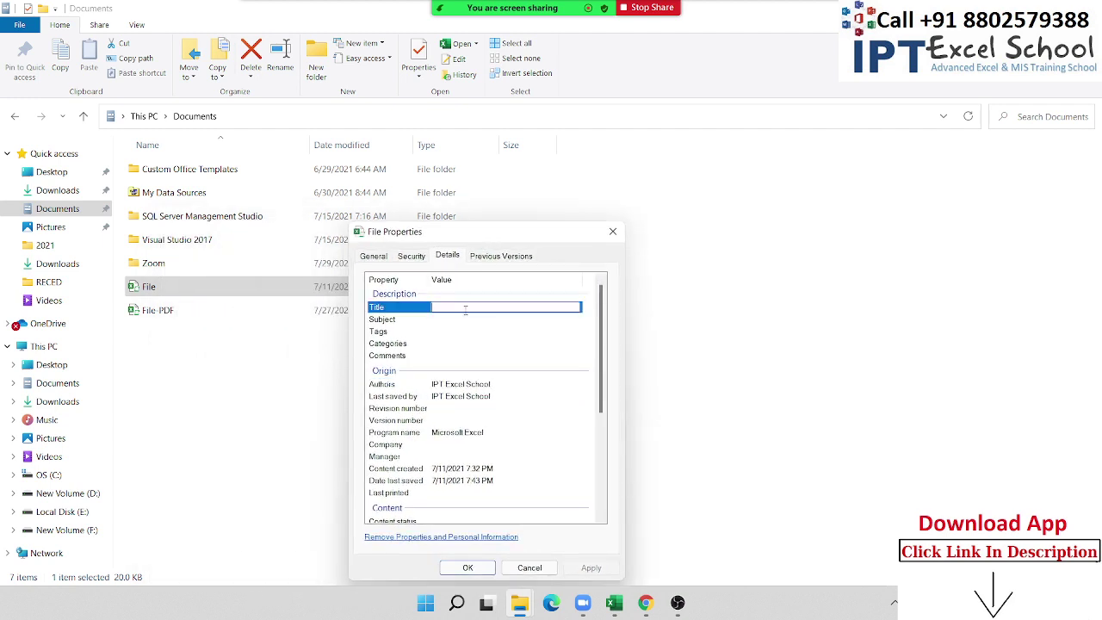
text(Sample)
text( File L)
text(ist)
click(466, 318)
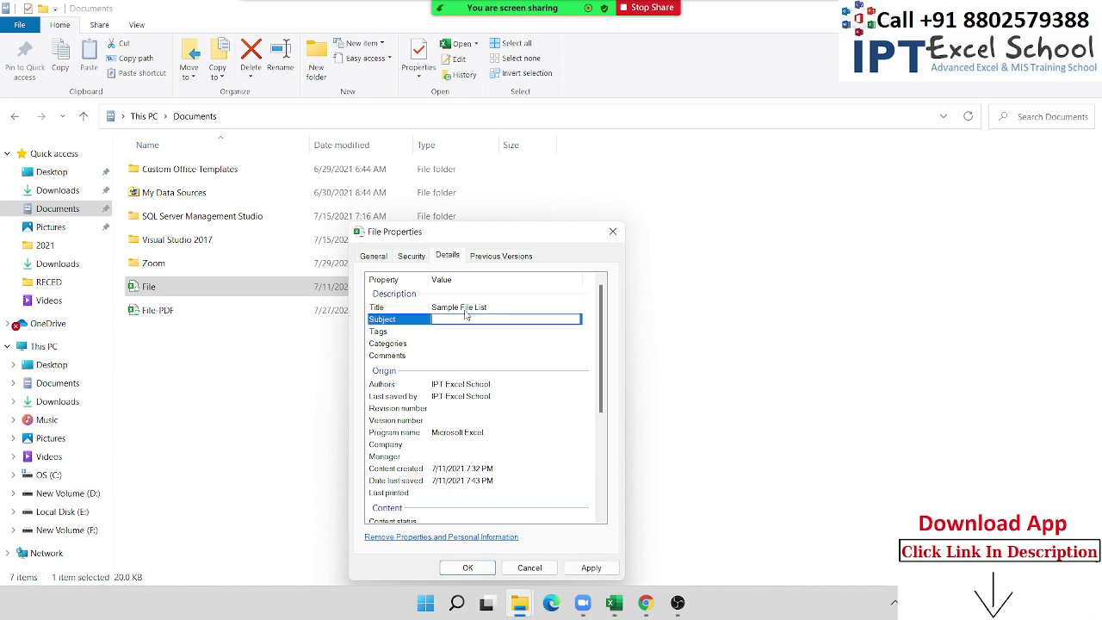
text(VBA)
text( Example)
text( Code)
key(Tab)
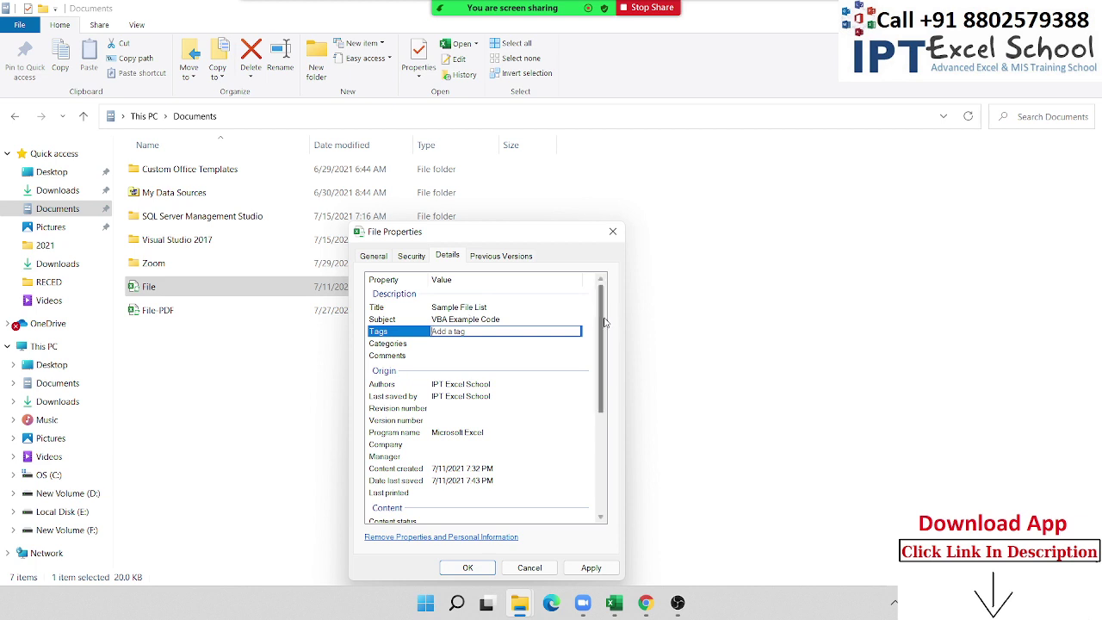
click(591, 568)
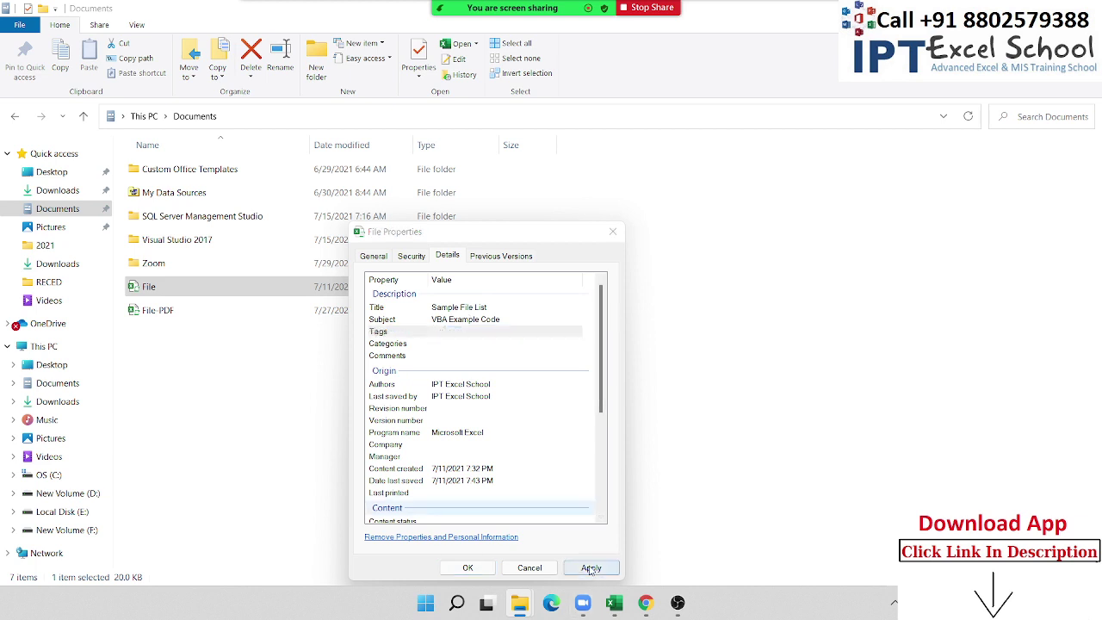
click(414, 335)
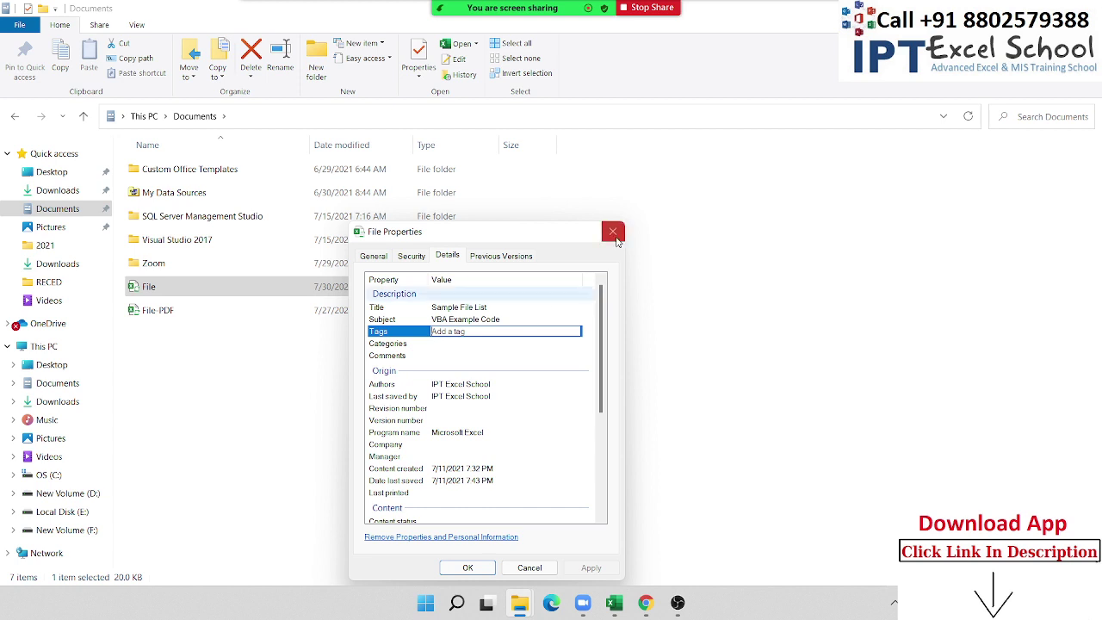
- Close the File workbook's properties, keeping the changes, and refresh the Documents folder listing
click(488, 570)
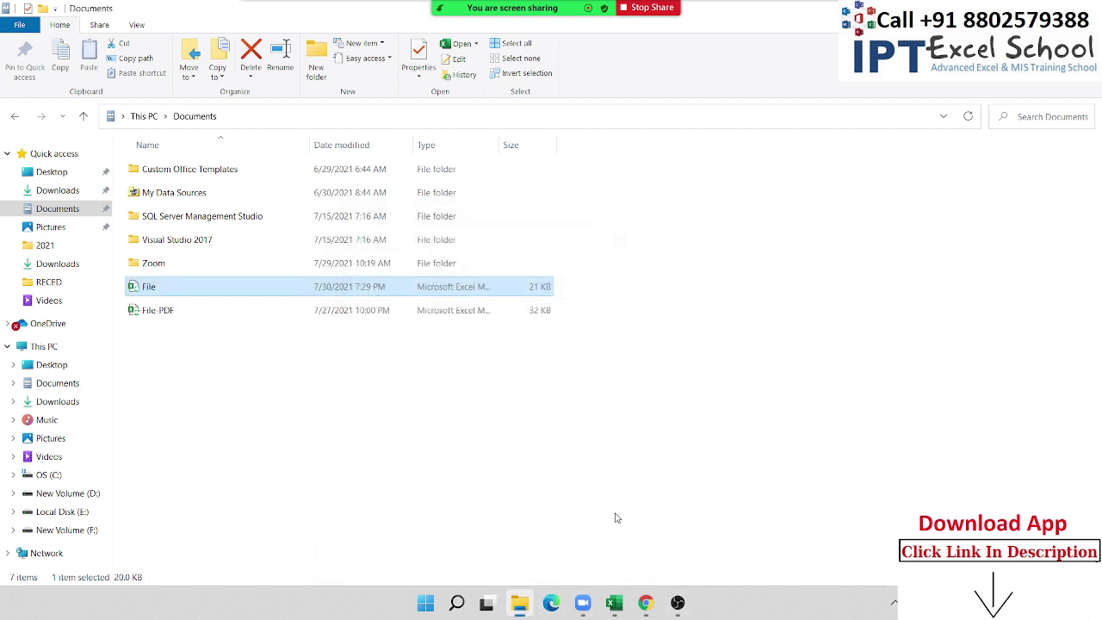
right_click(747, 422)
click(788, 234)
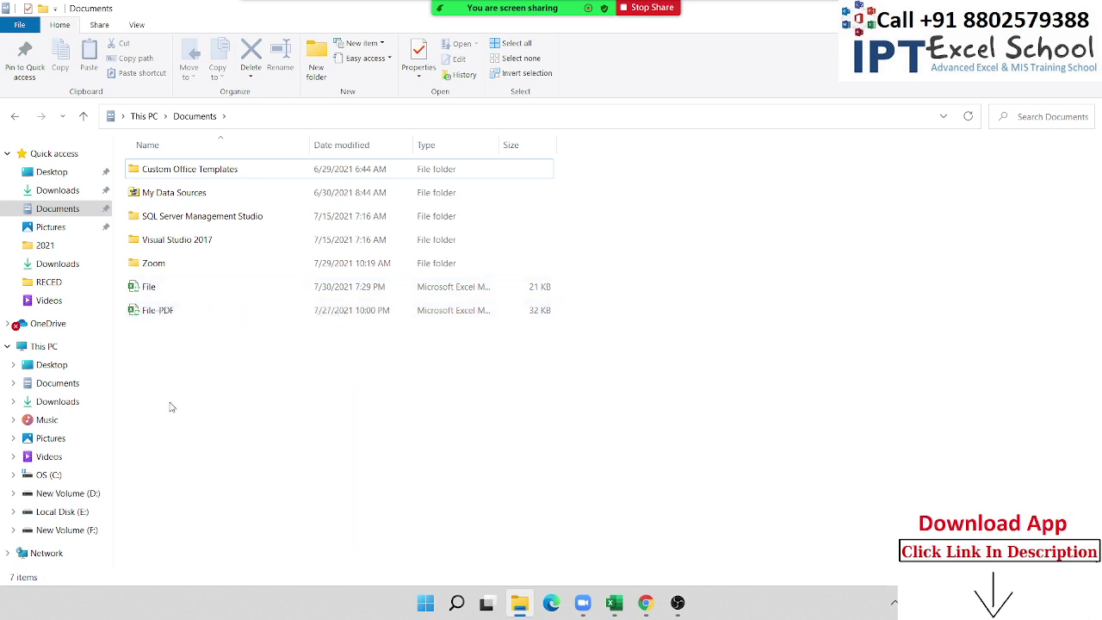
- Browse the Pictures, Downloads and Desktop folders, then minimize Explorer and bring Excel back
click(39, 227)
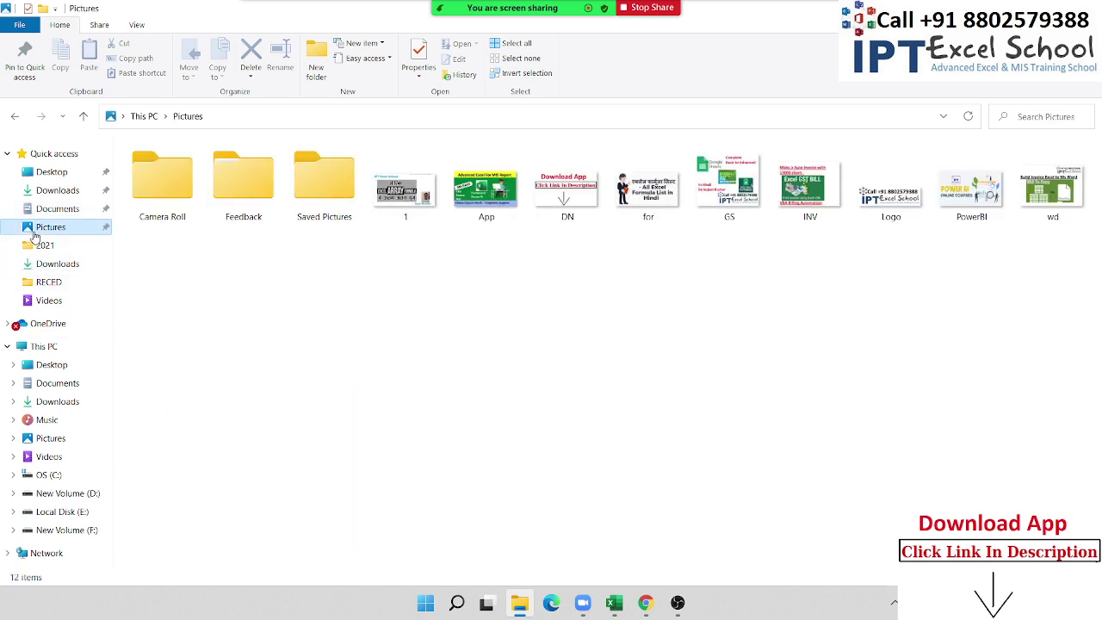
click(62, 192)
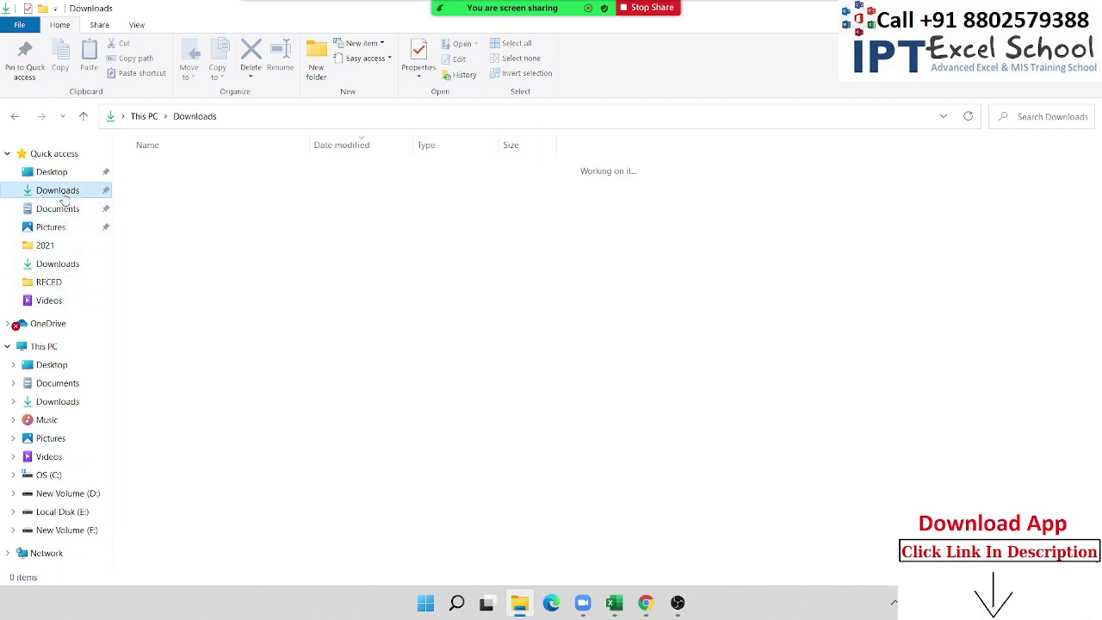
click(69, 175)
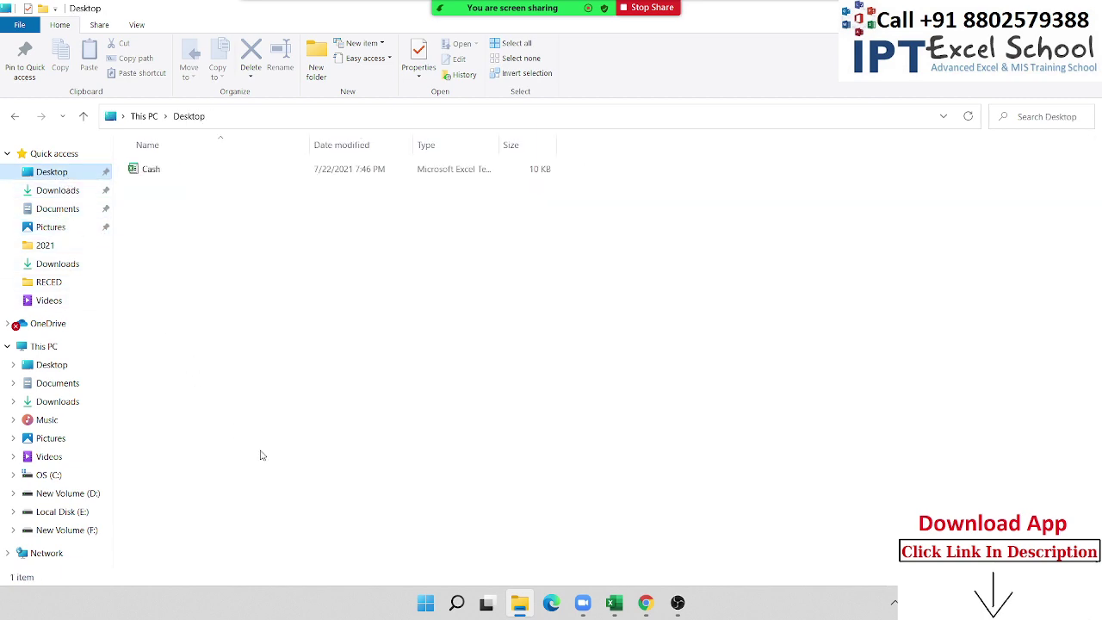
click(519, 603)
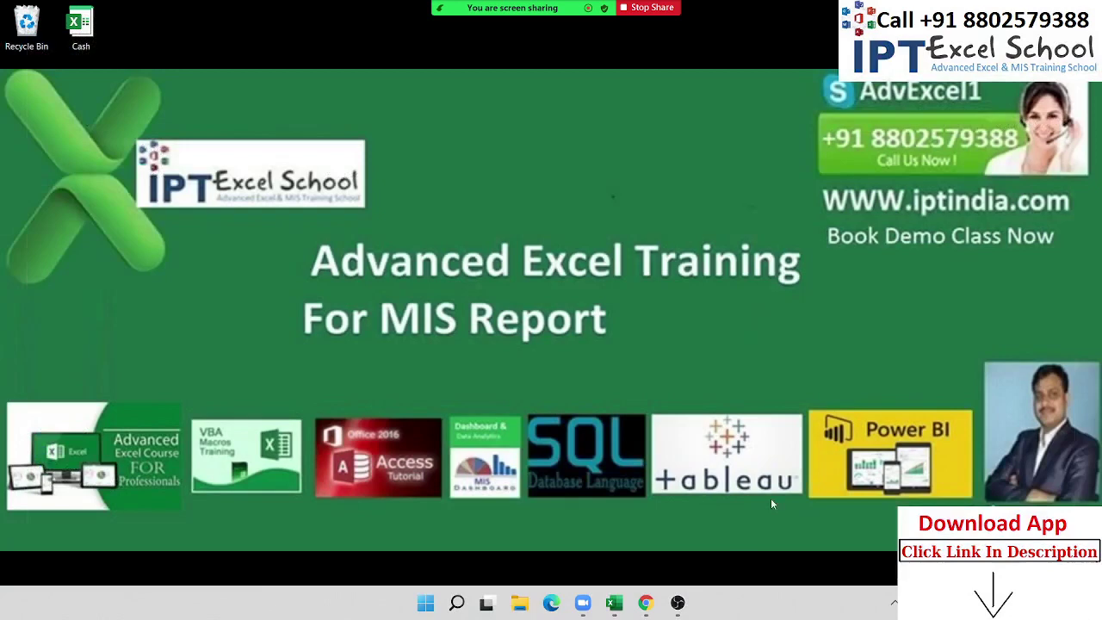
click(614, 603)
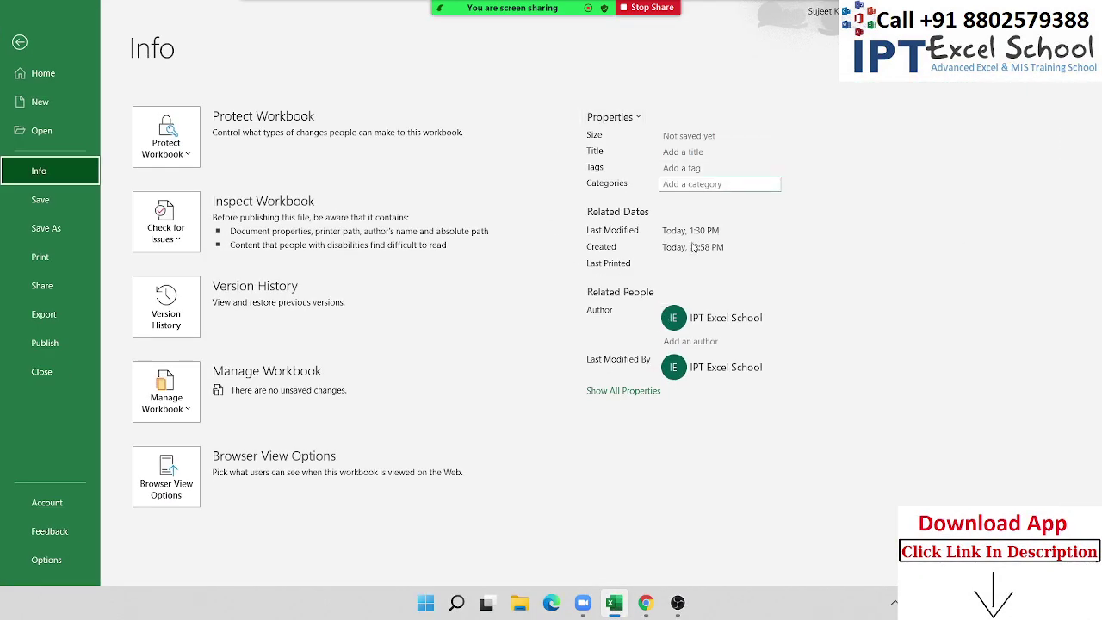
- Open Excel's Save As dialog through Browse and expand the Save as type format list
click(43, 200)
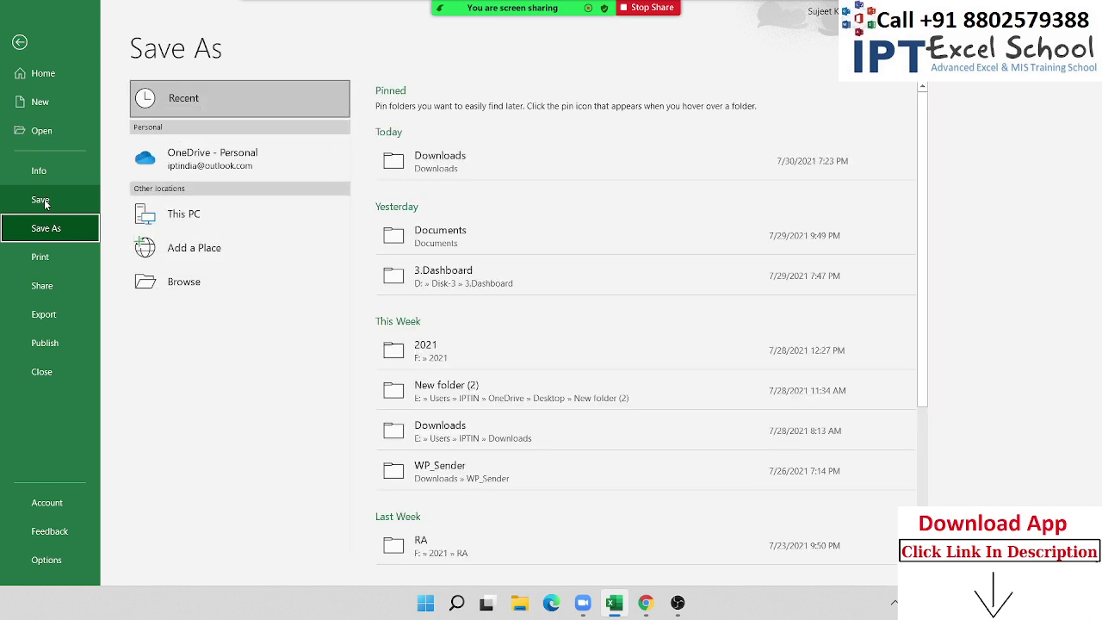
click(37, 181)
click(32, 228)
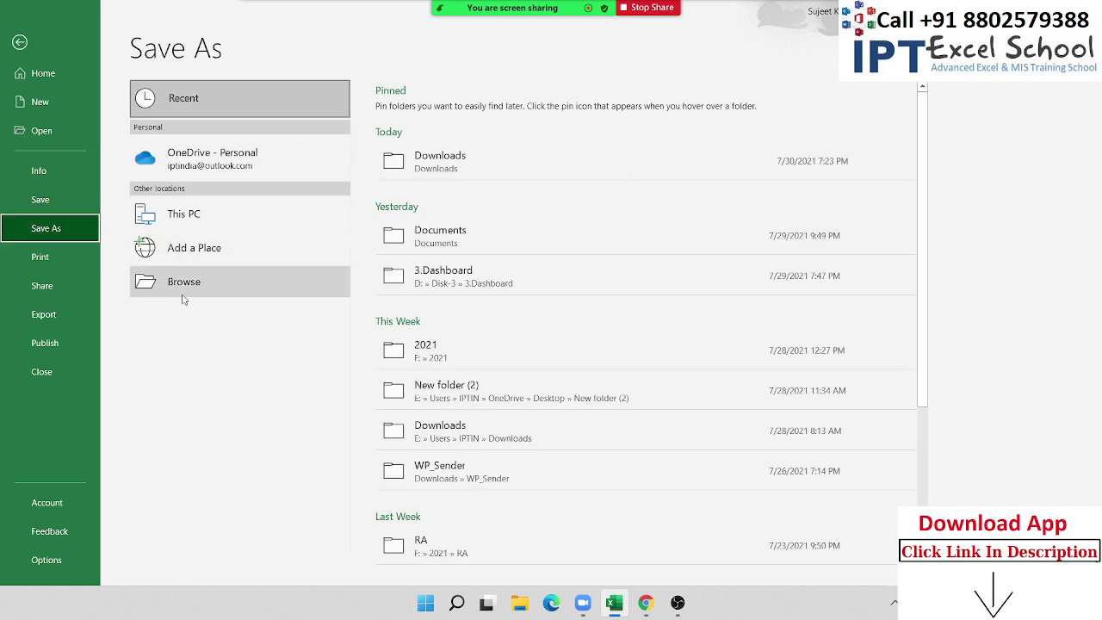
click(183, 284)
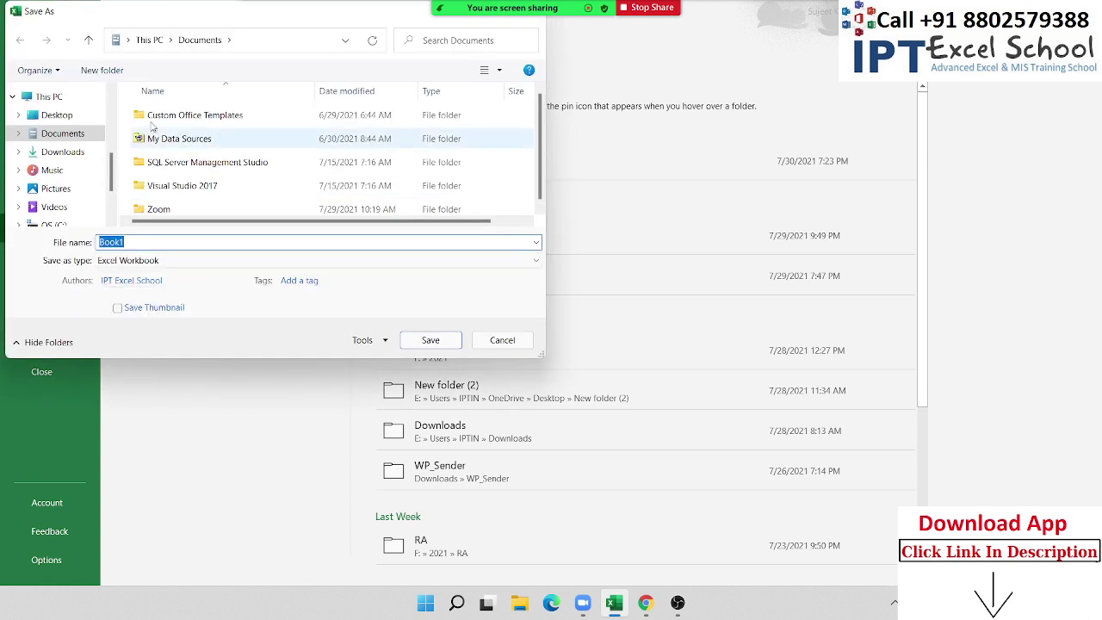
drag(144, 25, 388, 162)
click(381, 399)
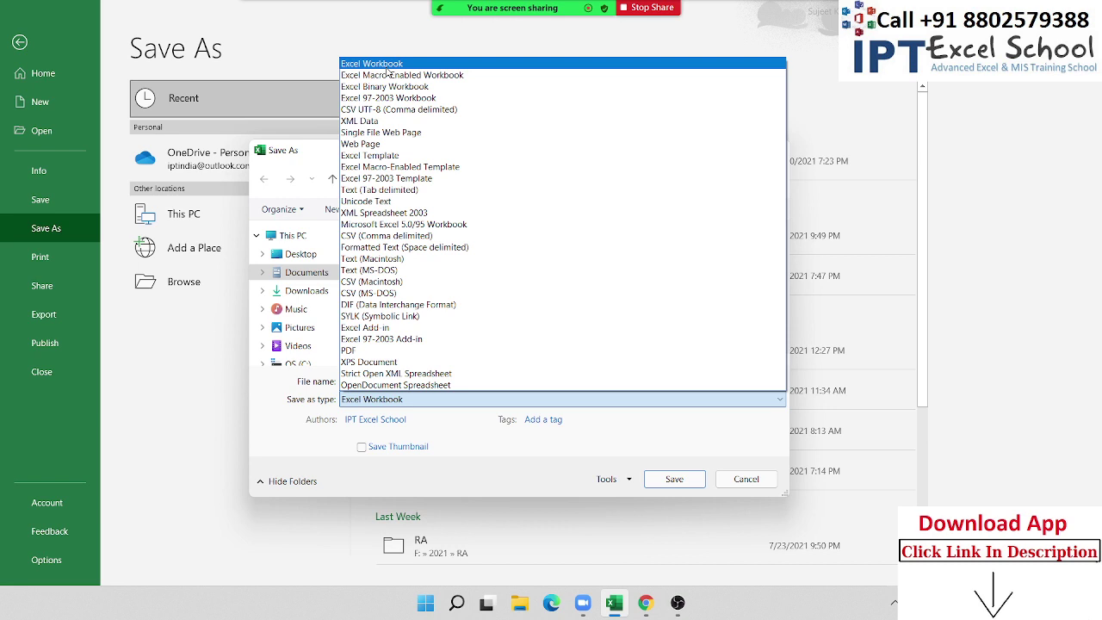
- Step through the Save as type formats and settle on CSV (Comma delimited)
key(Down)
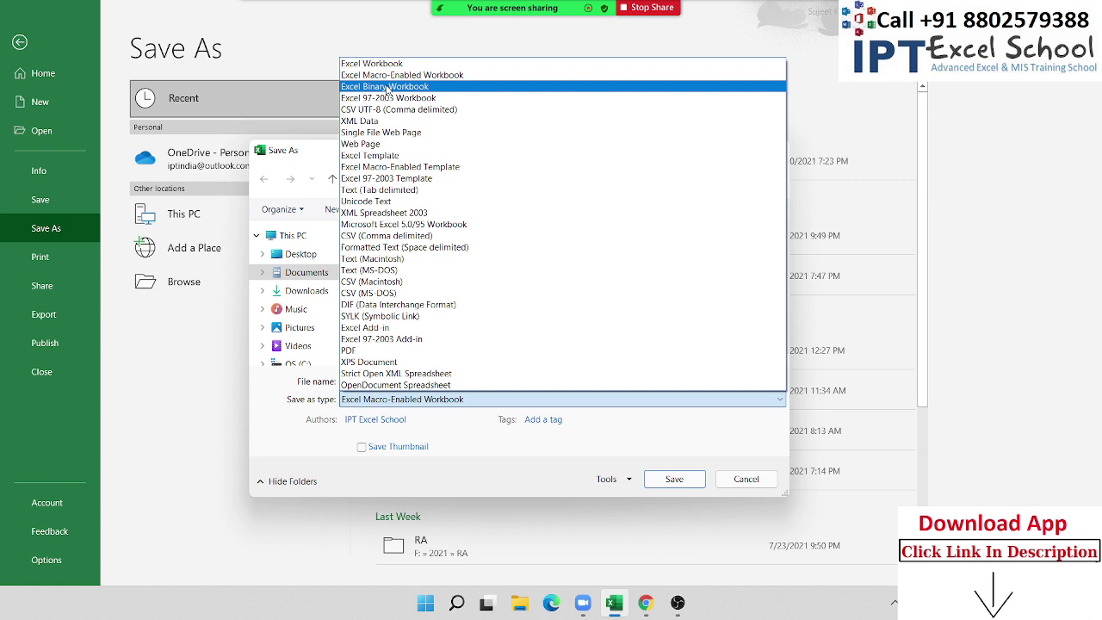
key(Down)
key(Down)
key(Down)
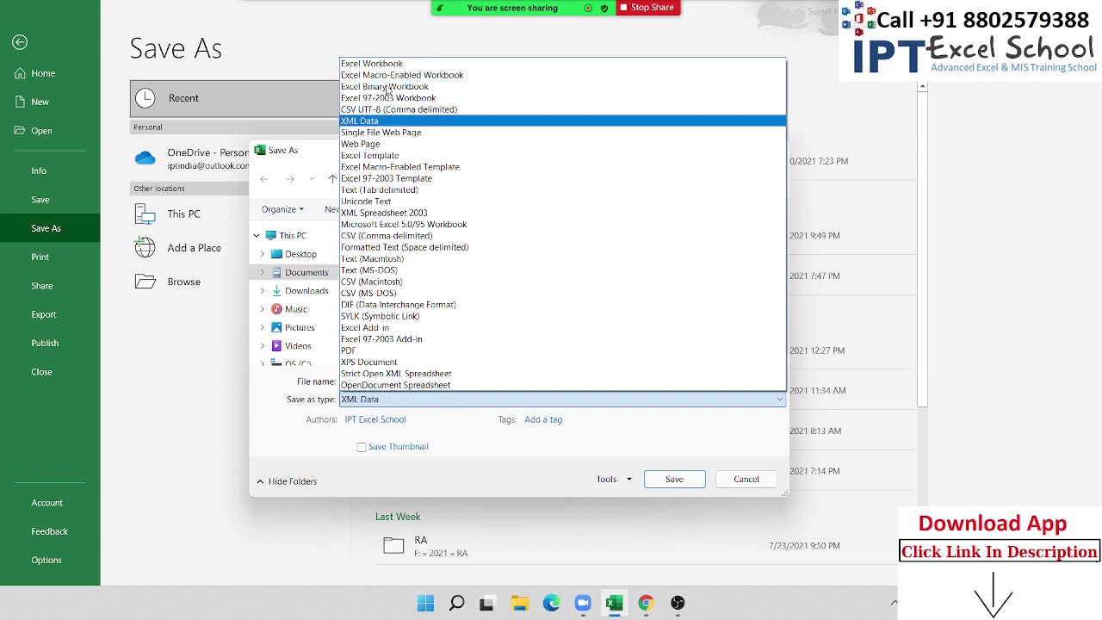
key(Down)
key(Down)
key(Down)
key(Down)
key(Down)
key(Down)
key(Down)
key(Down)
key(Down)
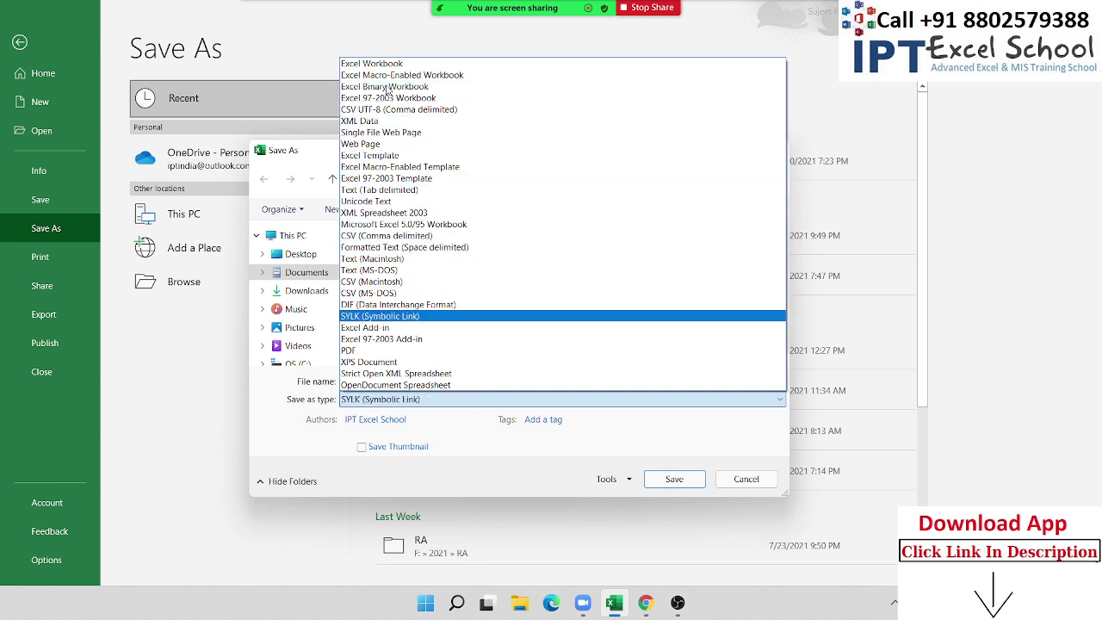
key(Down)
key(Down)
key(Down)
key(Up)
key(Up)
key(Up)
key(Up)
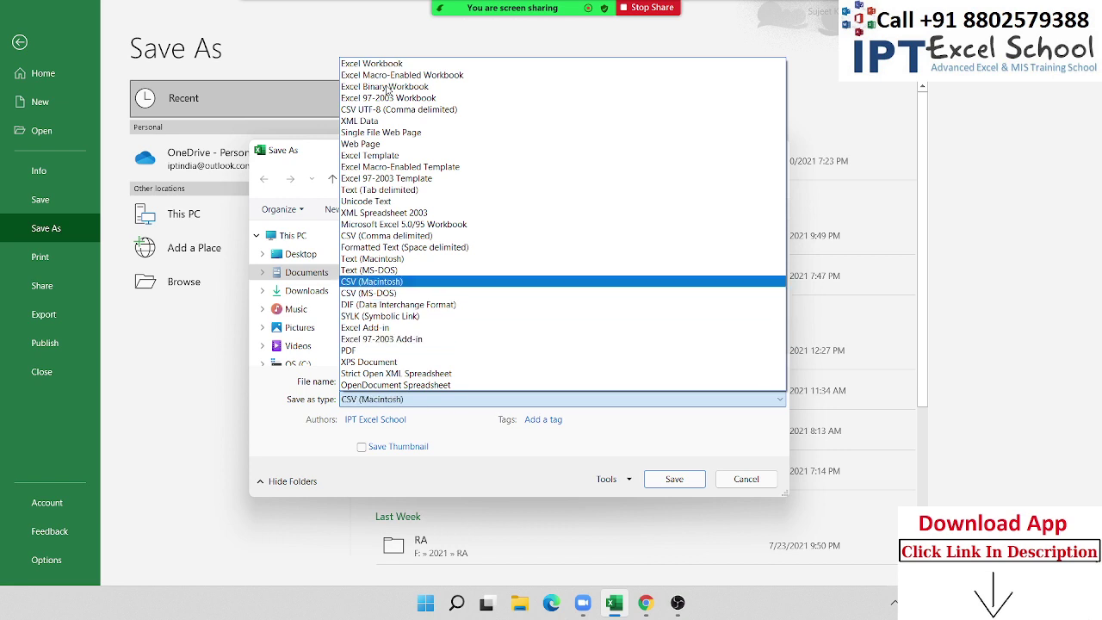
key(Up)
key(Up)
key(Up)
key(Up)
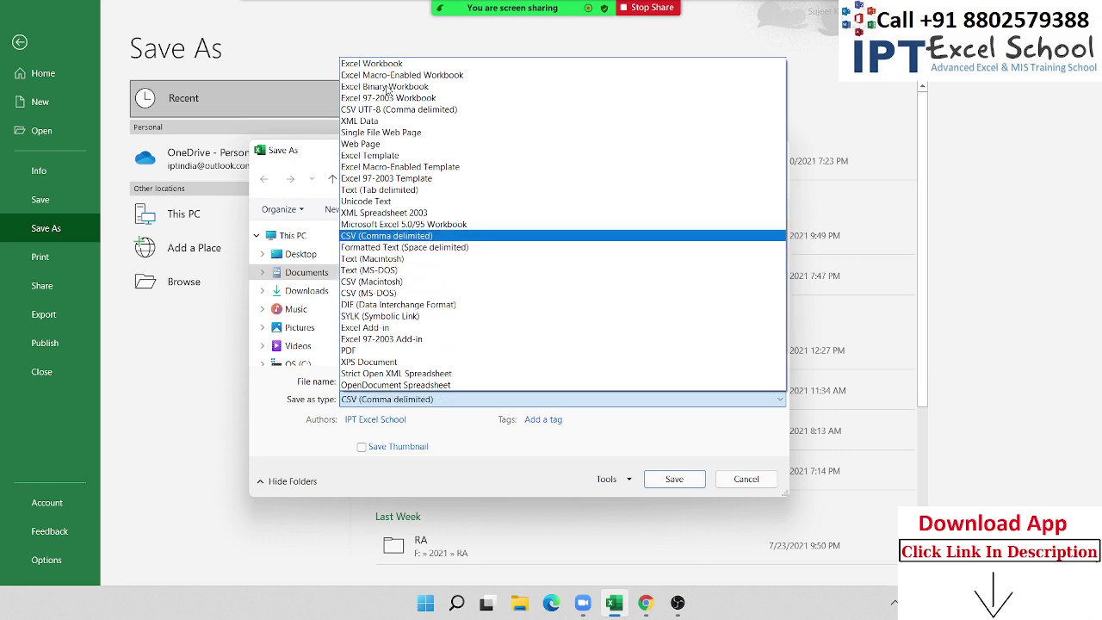
click(763, 484)
- Cancel the Save As dialog, glance at Print and Share, then show the Publish to Power BI page
click(756, 465)
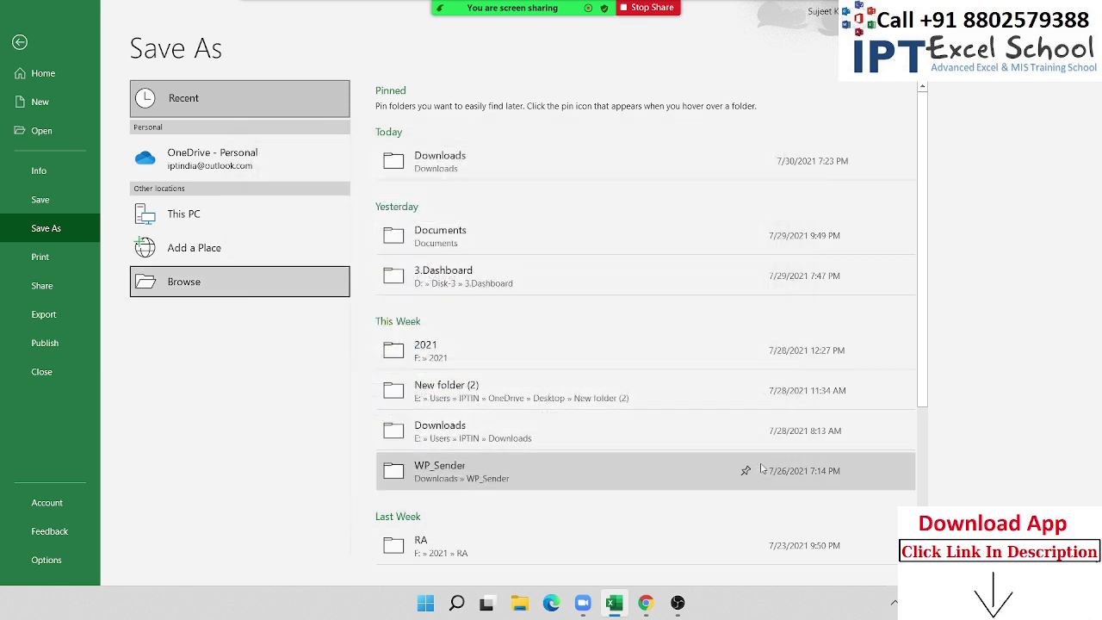
click(50, 258)
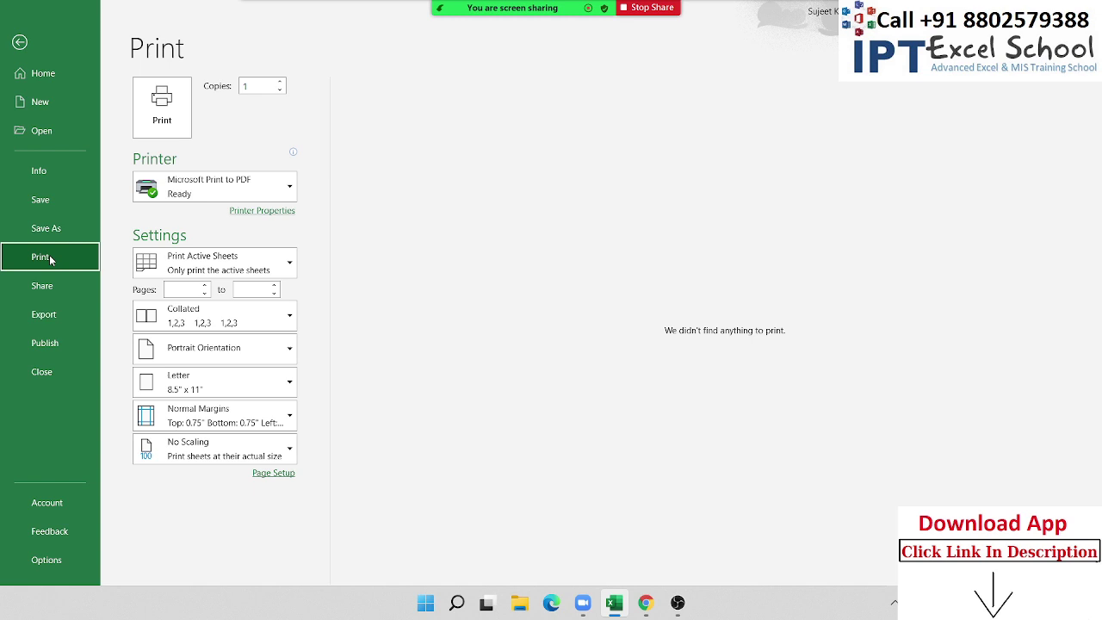
click(66, 287)
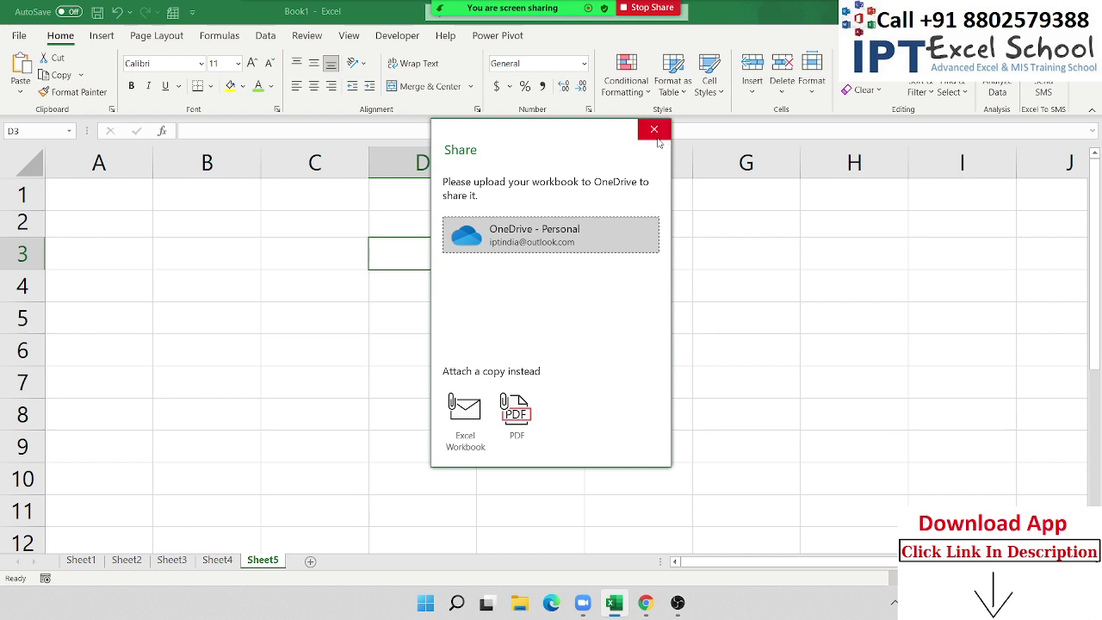
click(654, 132)
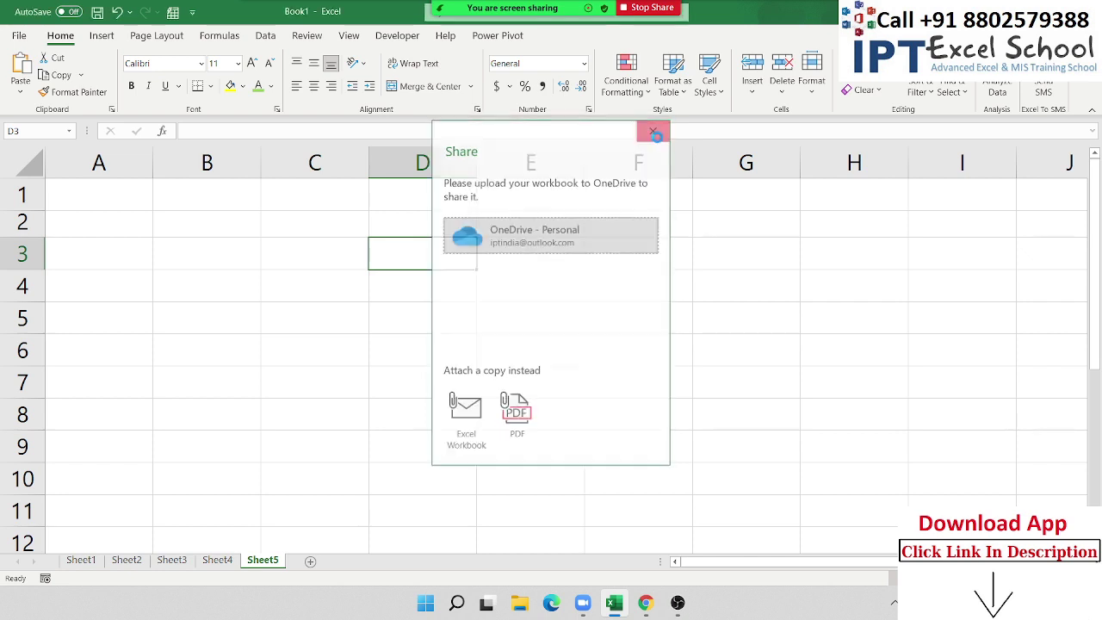
click(17, 38)
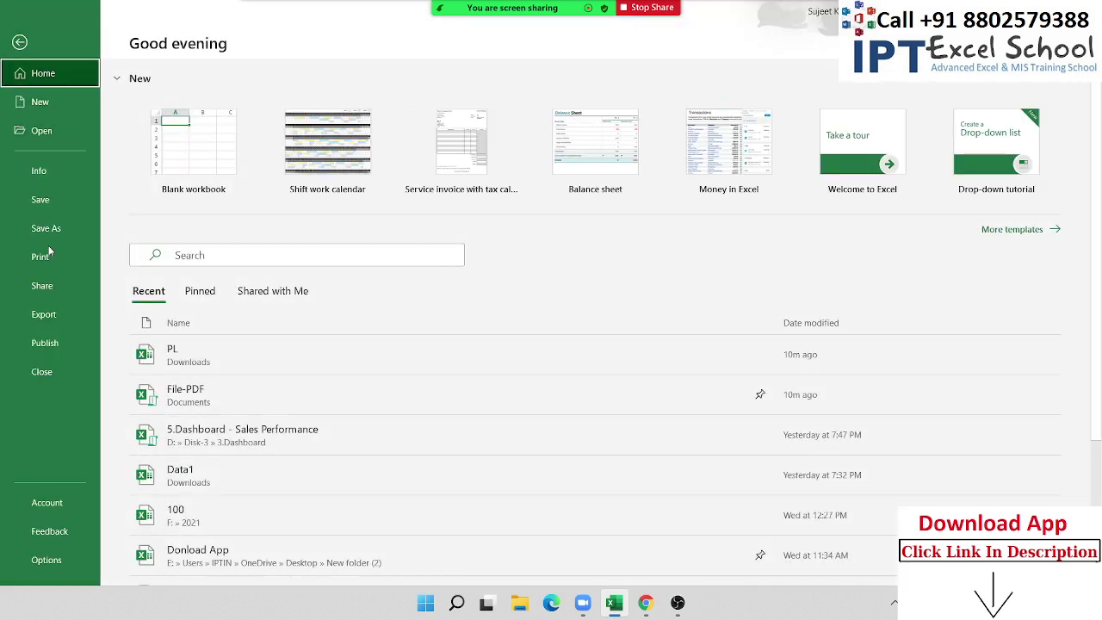
click(26, 346)
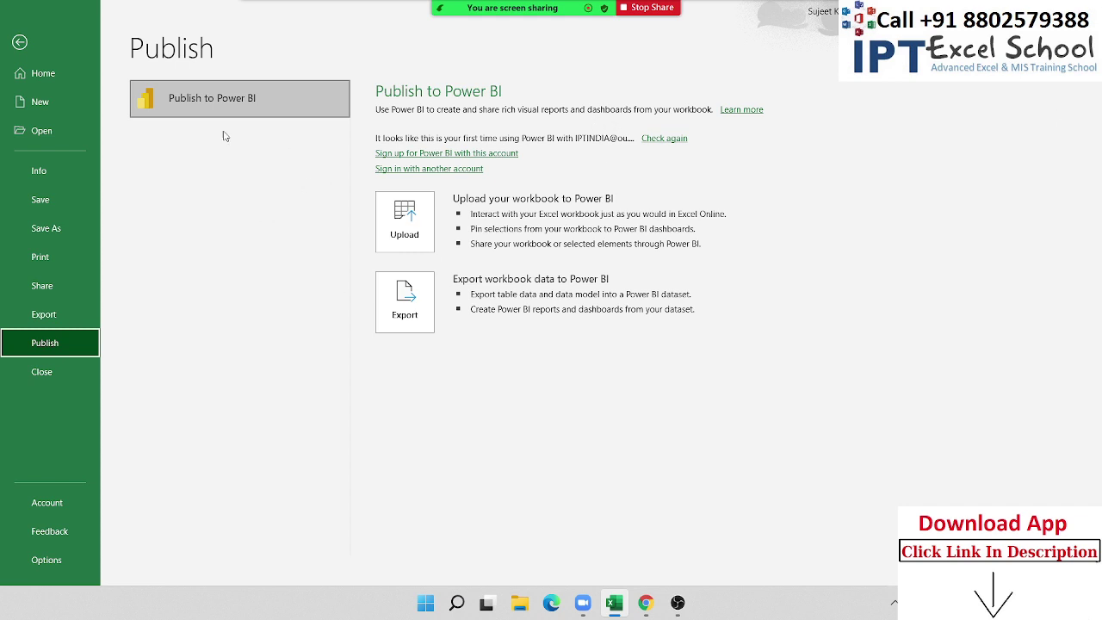
- Open the File > Account page showing the Microsoft 365 subscription and Office theme details
click(60, 509)
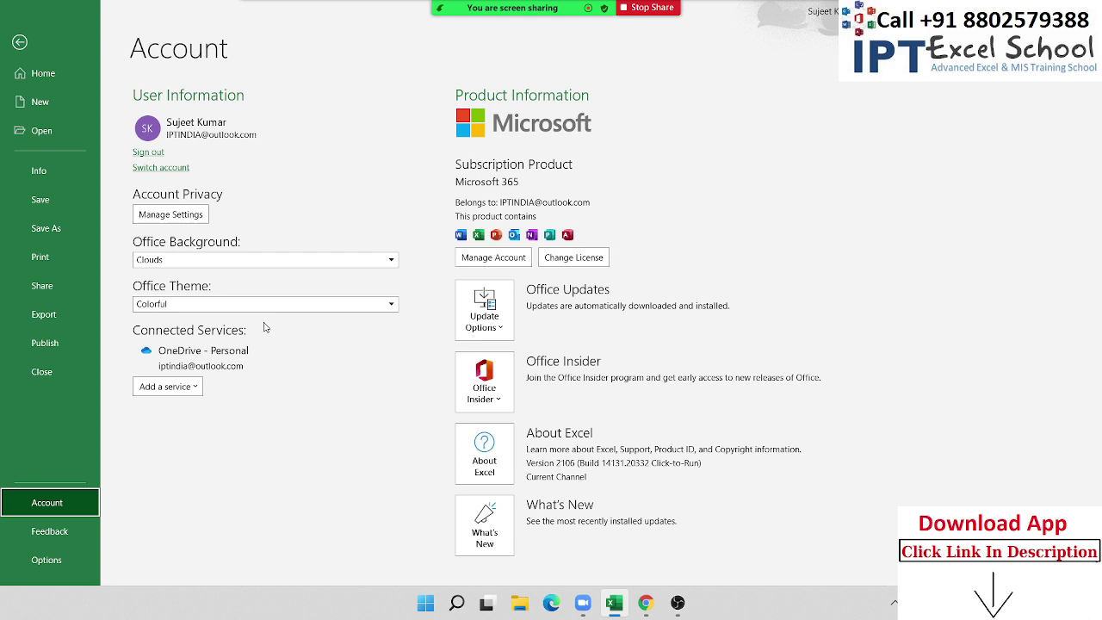
- Look at the Office update options, dismiss them, and open the What's New pane
click(478, 315)
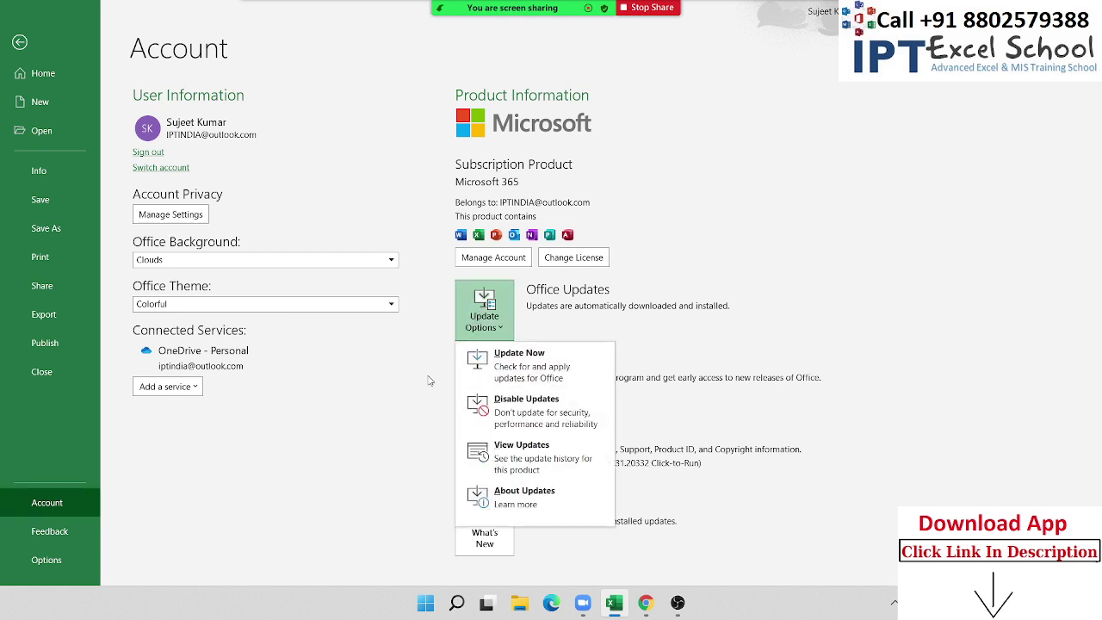
key(Escape)
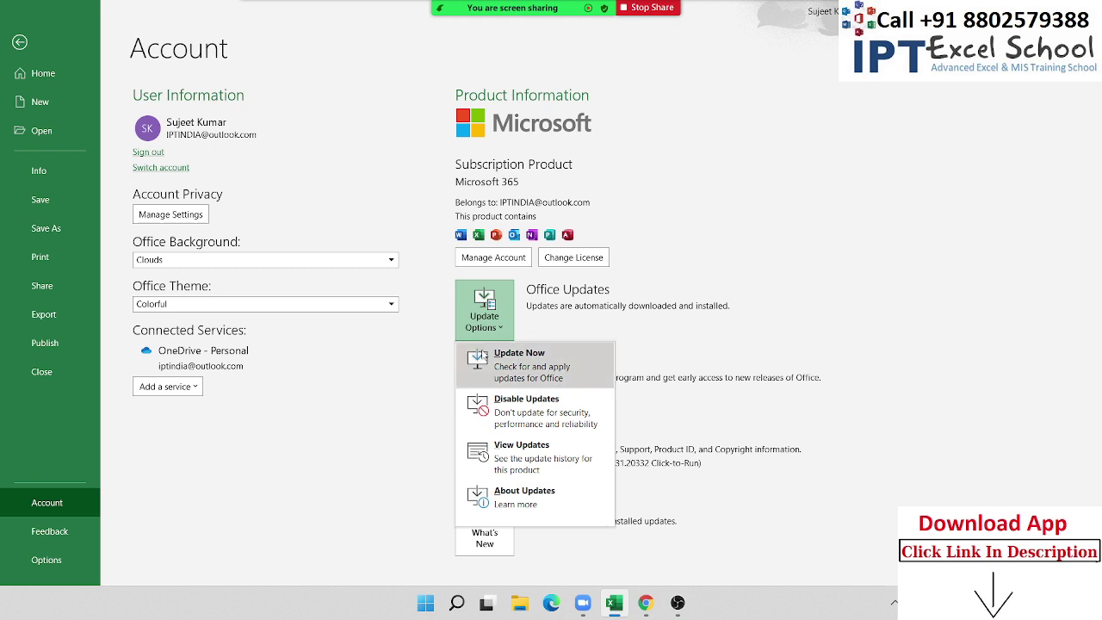
click(381, 425)
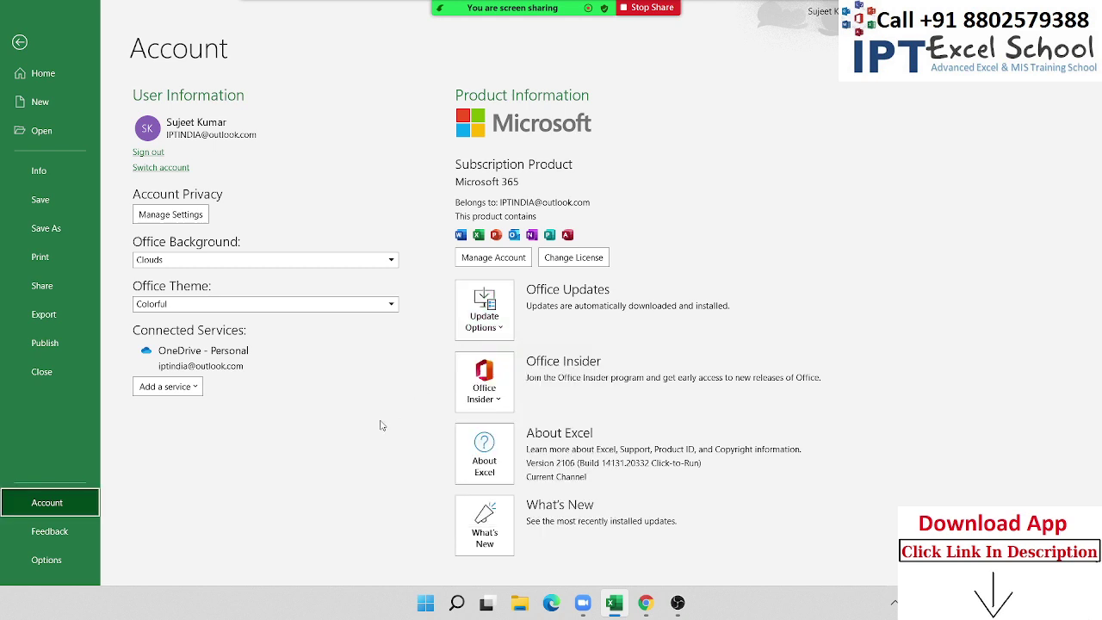
click(482, 527)
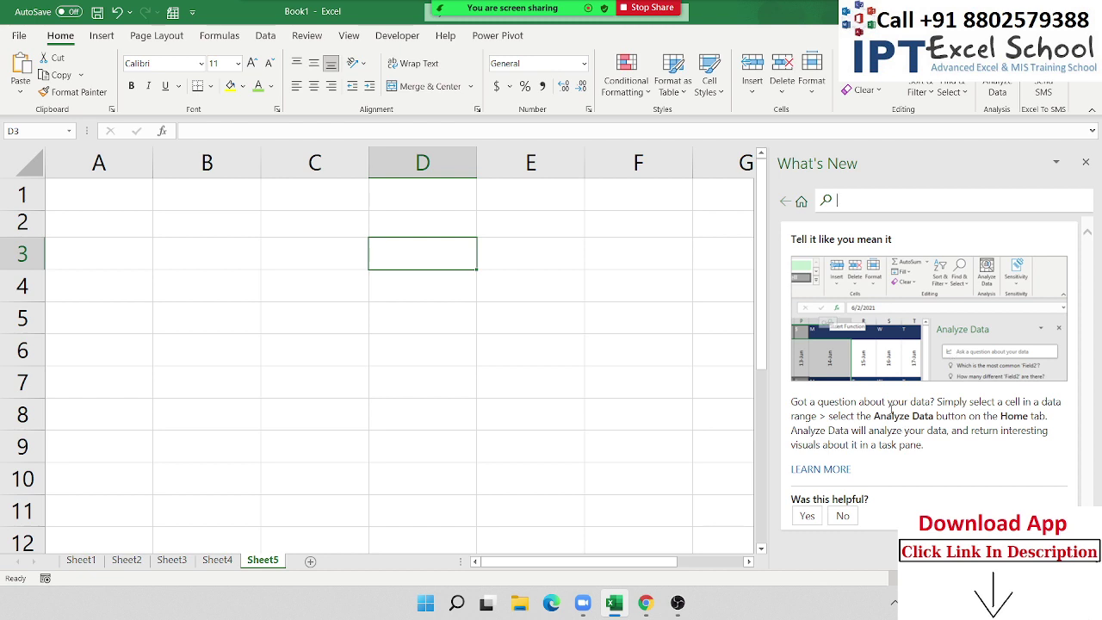
- Read the Analyze Data article, close the What's New pane, and return to the File start page
click(809, 470)
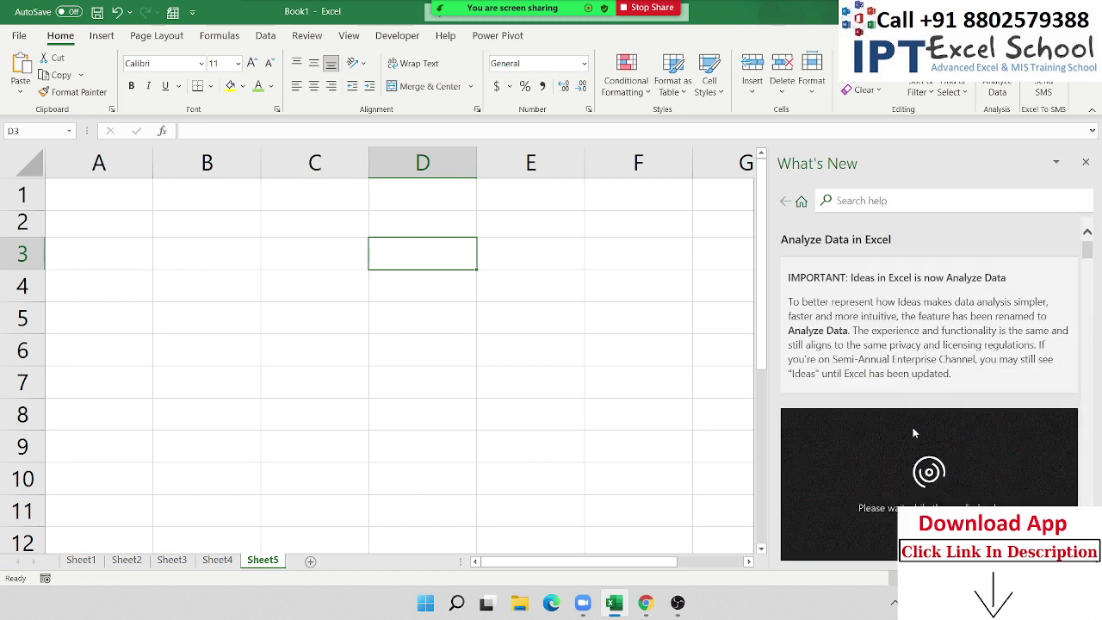
scroll(915, 432, down, 2)
scroll(916, 439, down, 3)
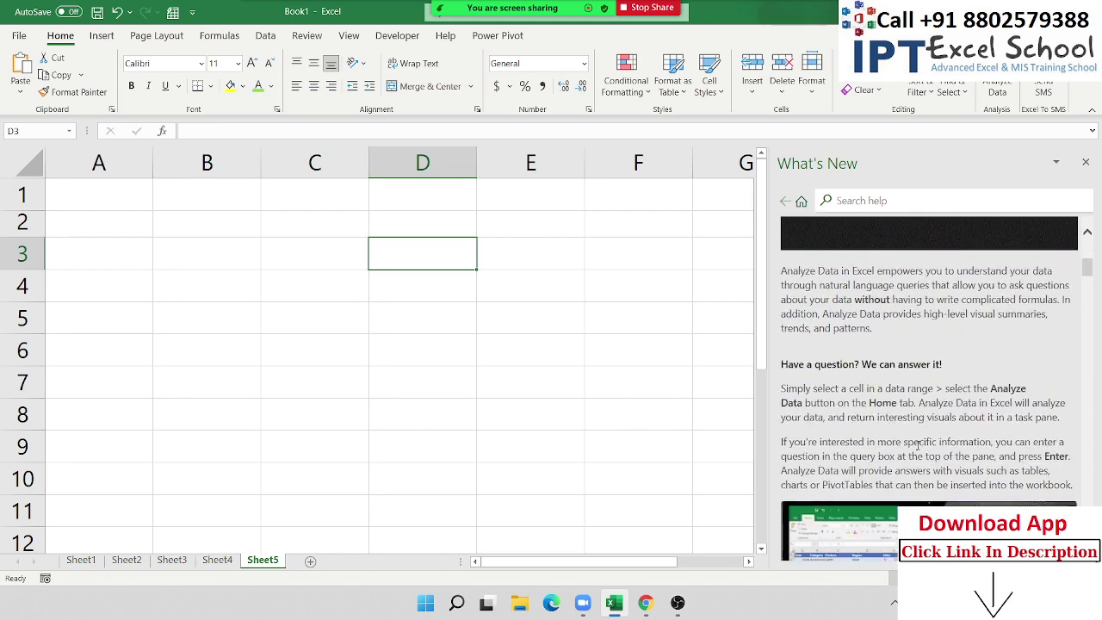
scroll(917, 444, down, 5)
scroll(918, 444, down, 5)
scroll(918, 446, down, 5)
scroll(920, 449, down, 5)
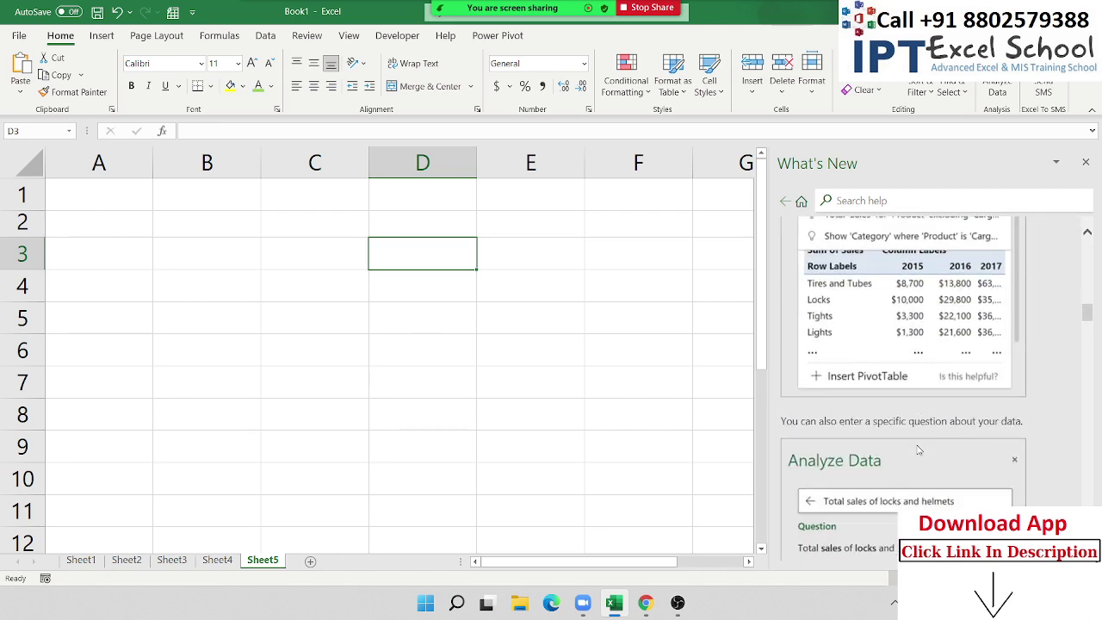
scroll(919, 449, down, 5)
scroll(919, 449, down, 5)
scroll(919, 447, down, 5)
scroll(920, 446, down, 5)
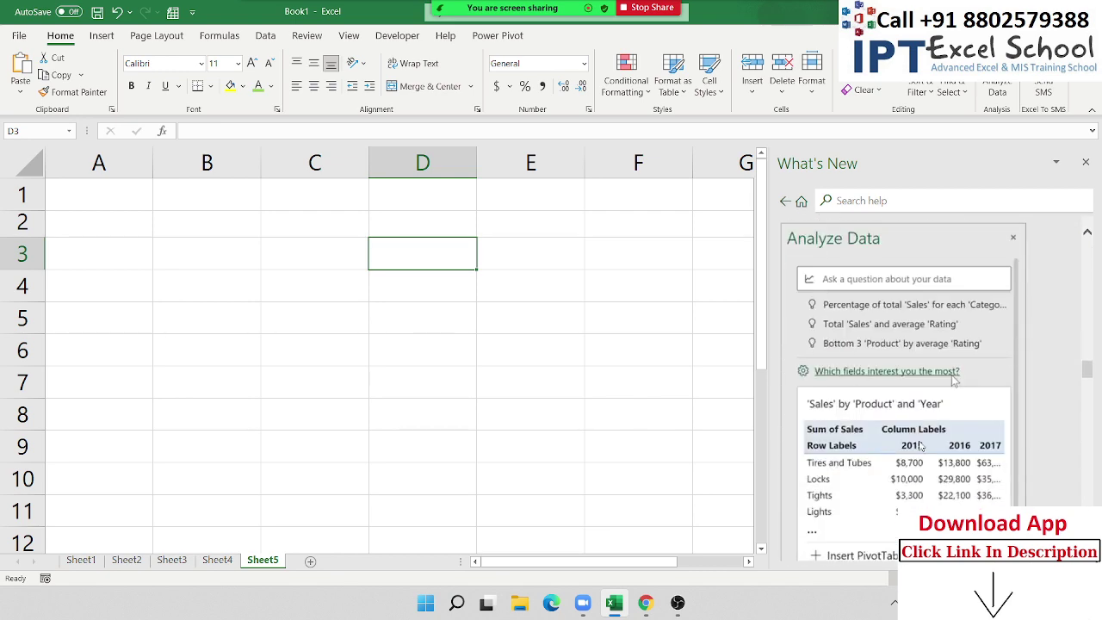
scroll(919, 445, down, 5)
scroll(921, 446, down, 5)
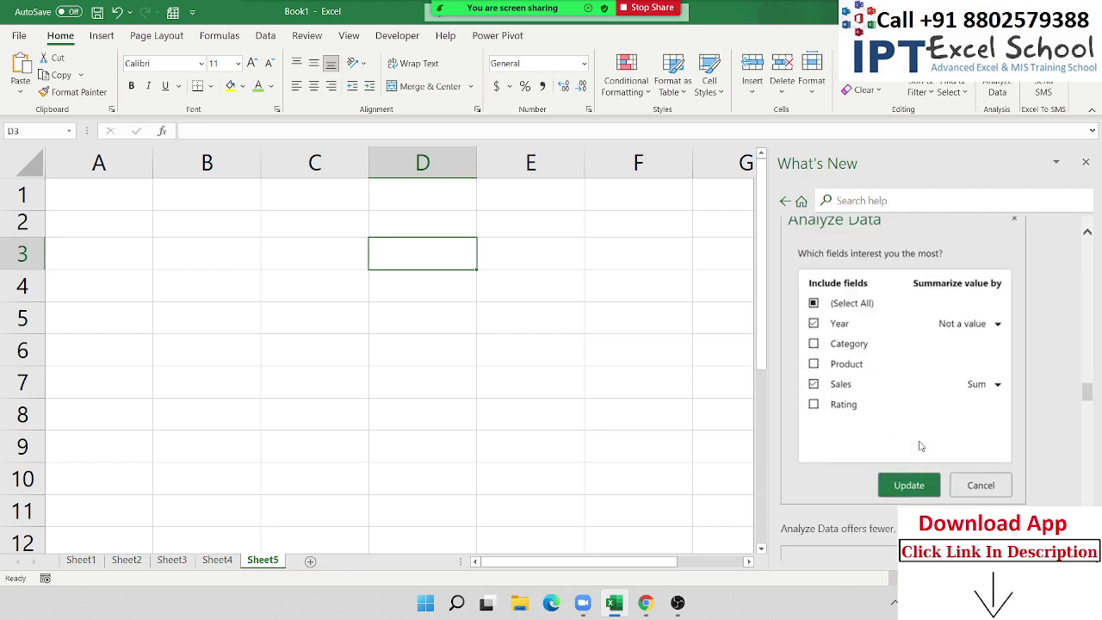
click(1085, 161)
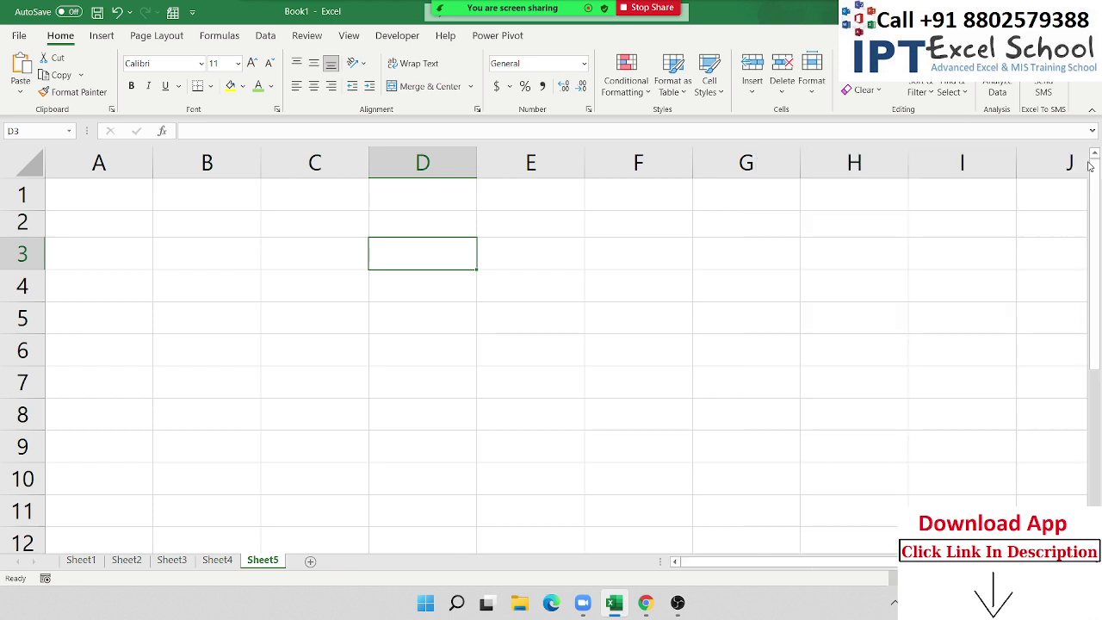
click(19, 38)
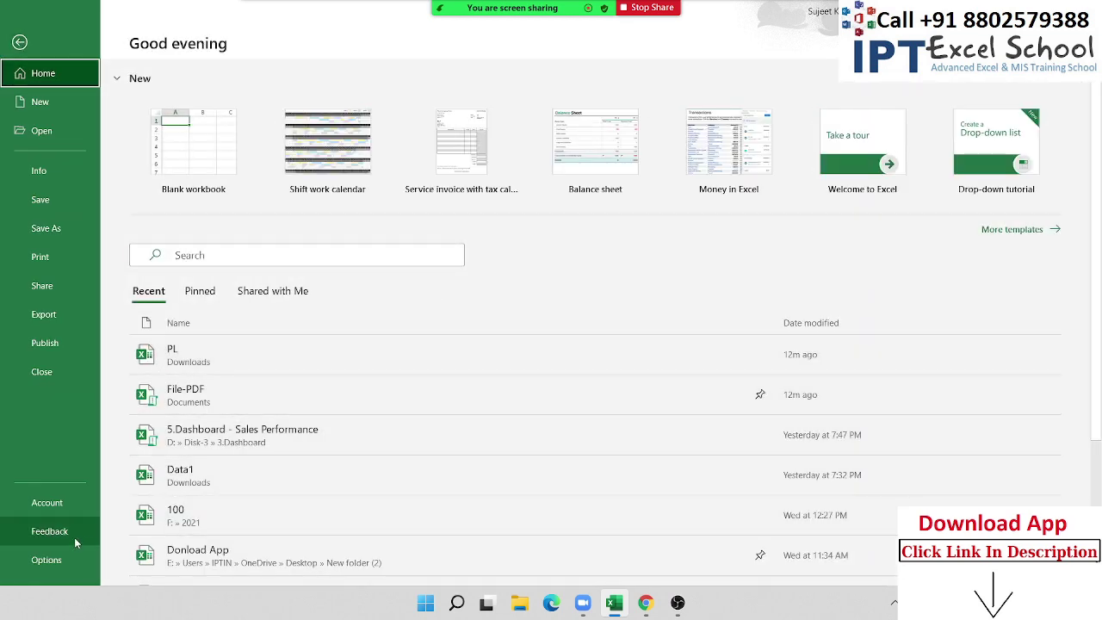
- Open Excel's Feedback page from the File backstage
click(74, 537)
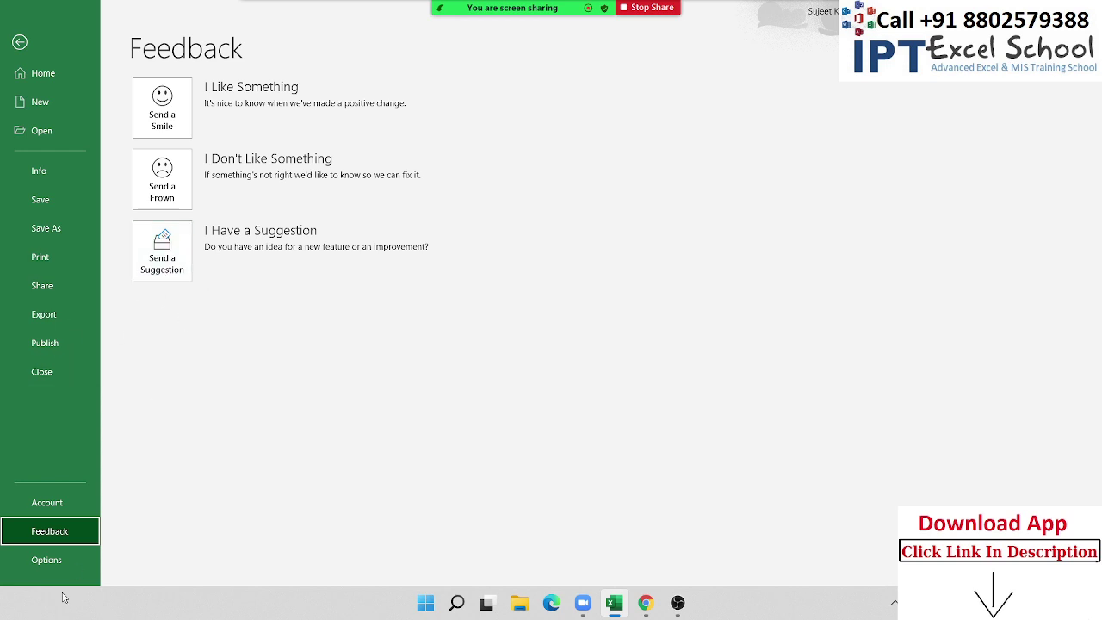
- Open Excel Options from the File backstage, landing on the General page
click(62, 565)
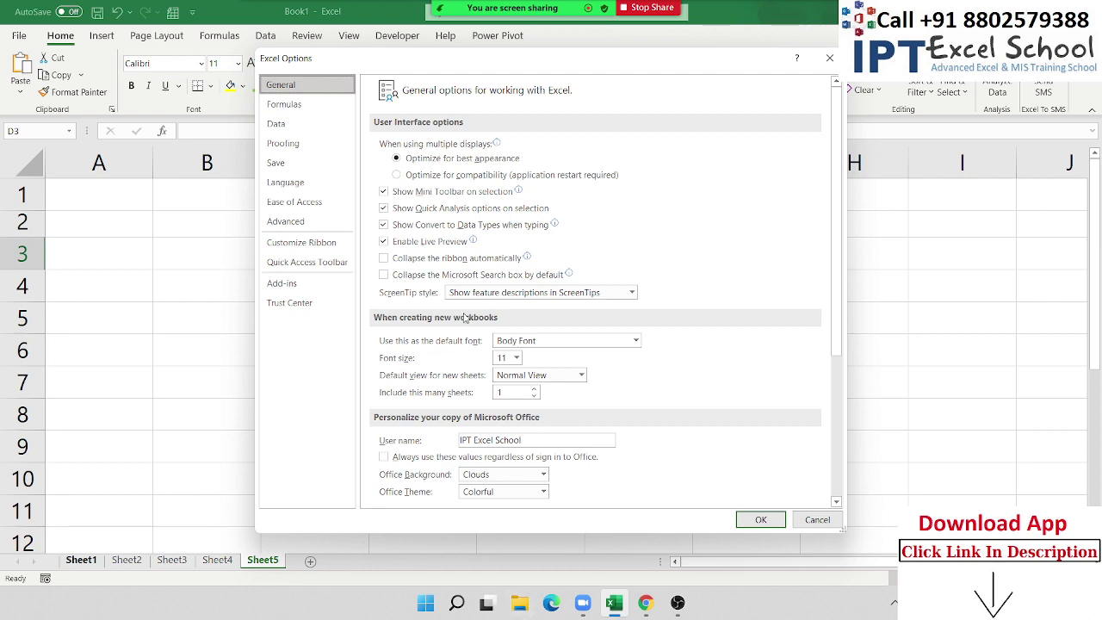
- Close Excel Options and select cell G3 on the worksheet
scroll(465, 315, down, 2)
scroll(465, 308, up, 2)
click(827, 60)
click(776, 254)
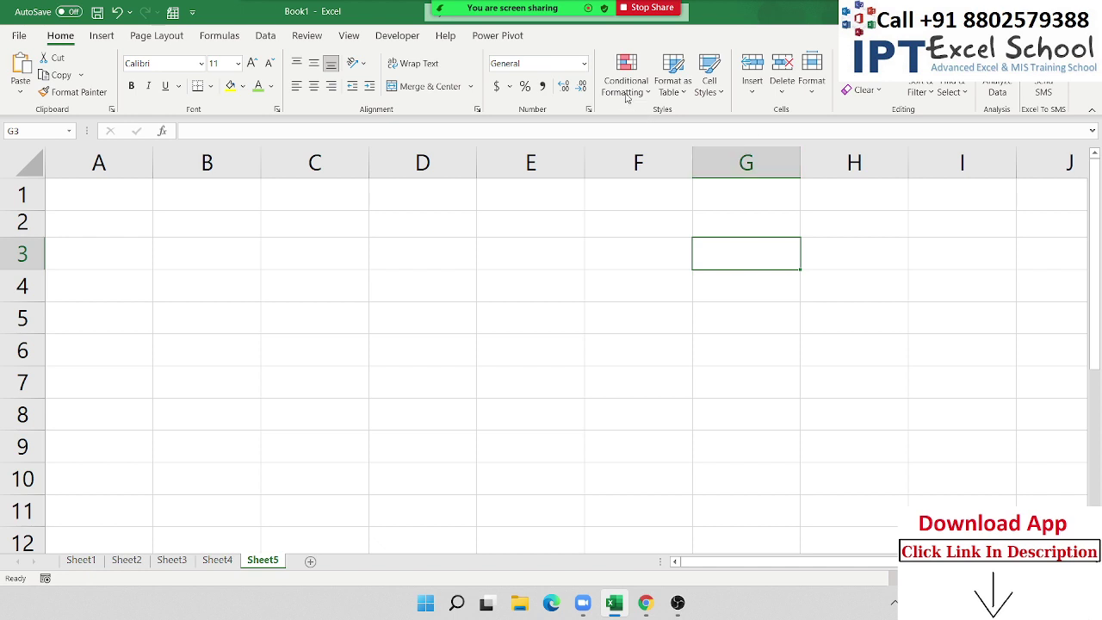
mouse_move(625, 76)
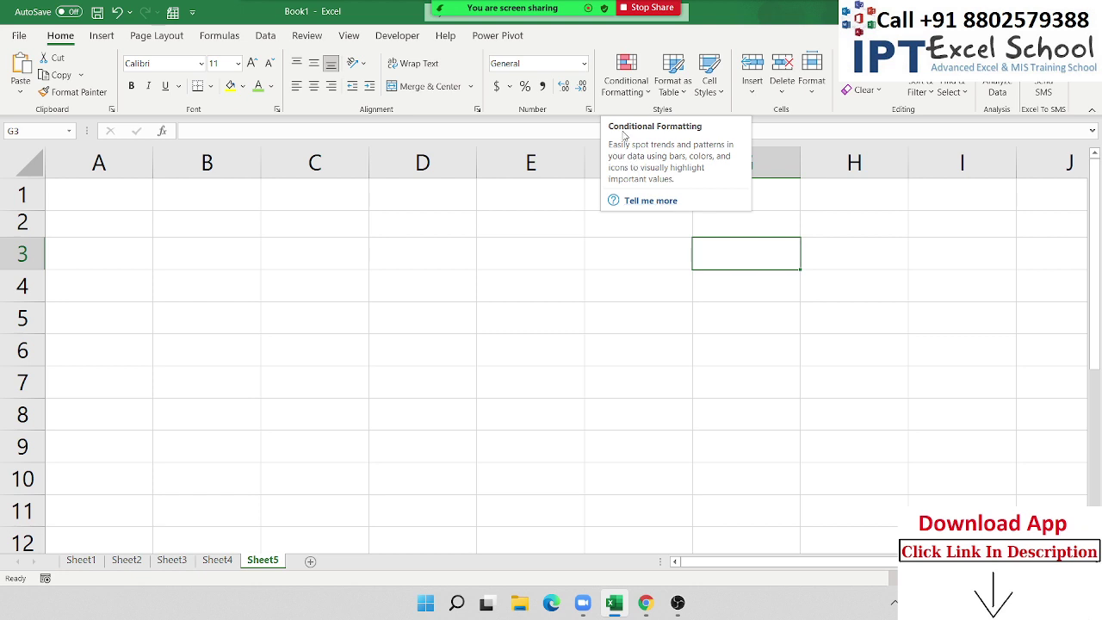
- Read the Conditional Formatting help, close the Help pane, and return to the File start page
click(651, 203)
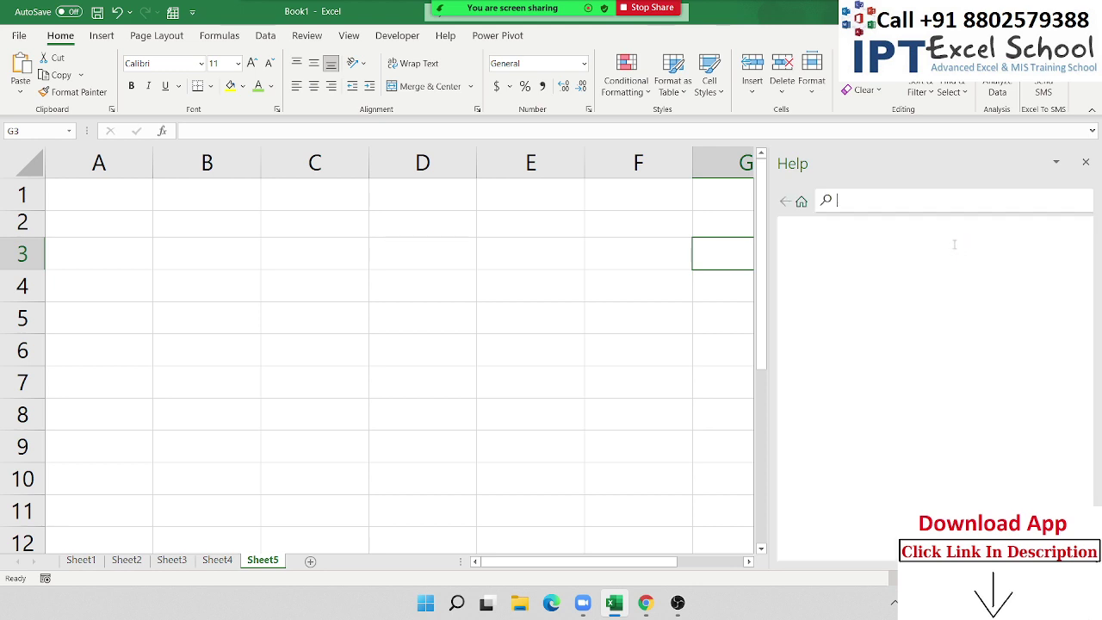
scroll(916, 342, down, 5)
scroll(915, 342, down, 3)
scroll(915, 342, down, 3)
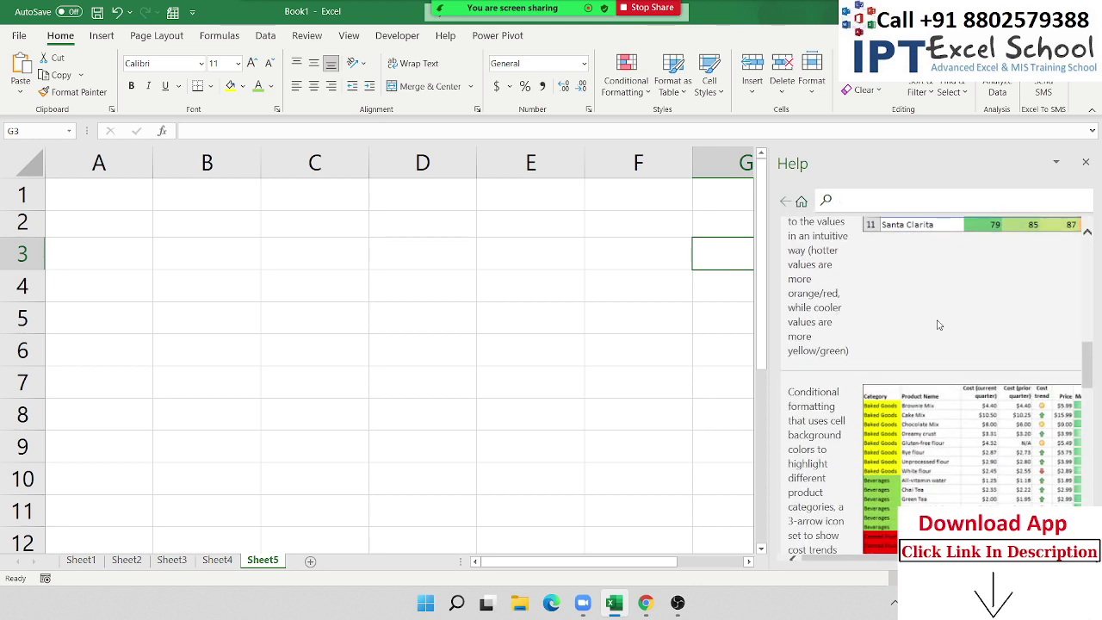
click(1084, 163)
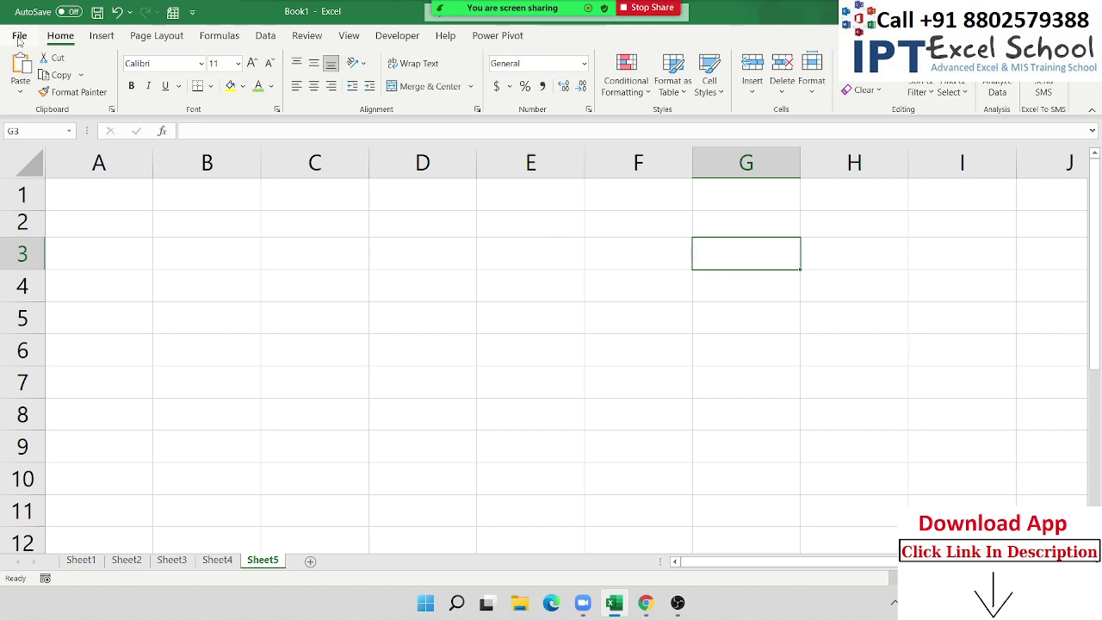
click(19, 36)
- Inspect the ScreenTip style and Body default font in General options, then close without changes
click(47, 559)
click(461, 292)
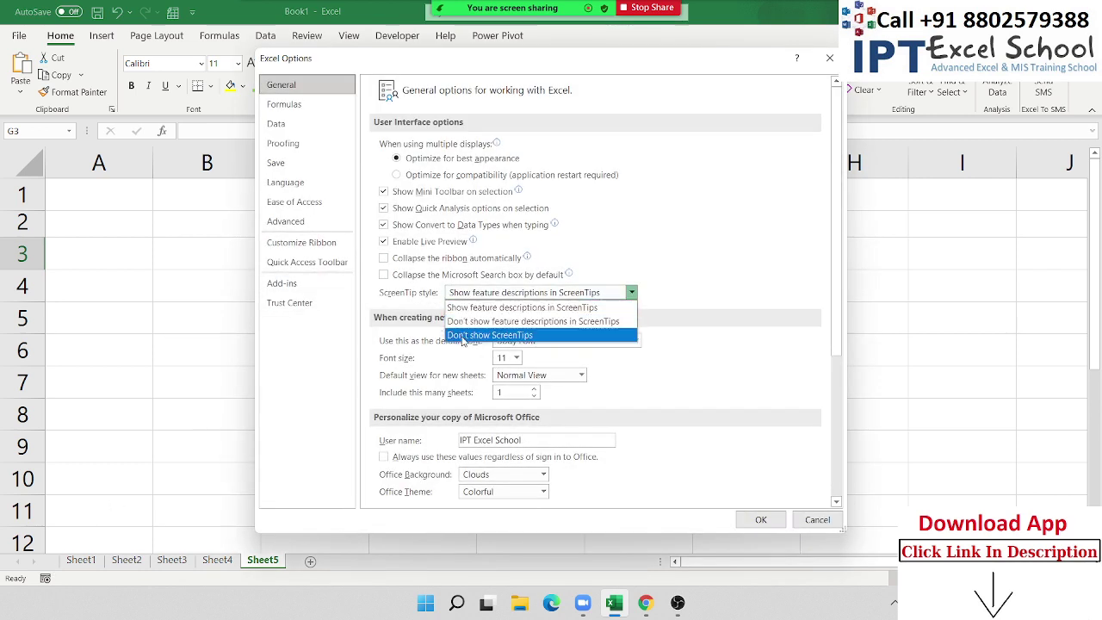
click(750, 403)
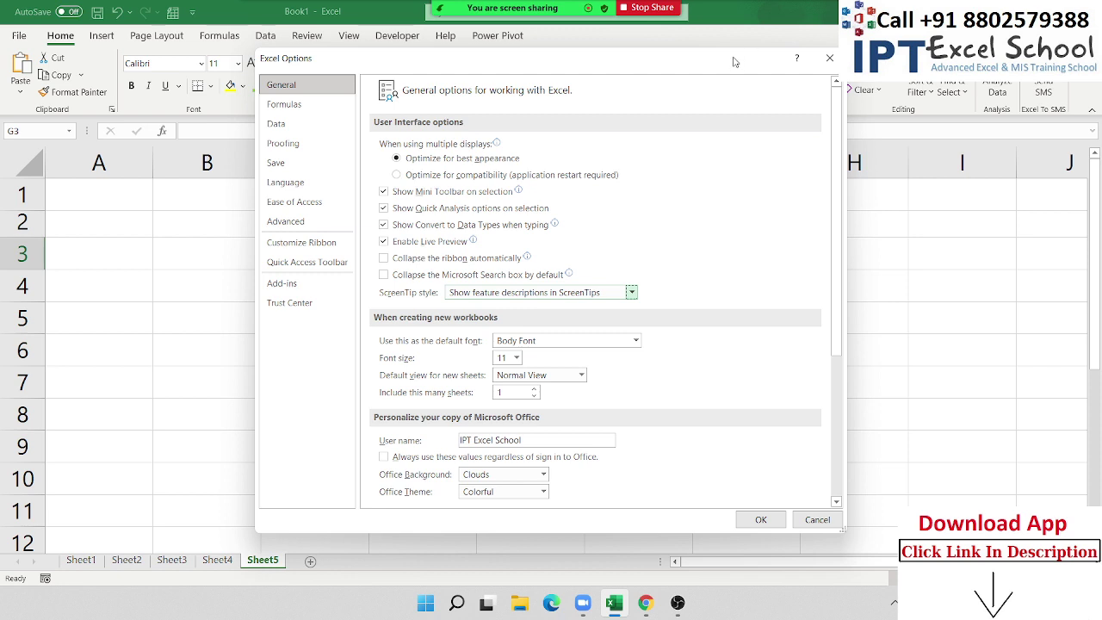
mouse_move(732, 68)
mouse_down()
mouse_move(629, 69)
mouse_move(839, 51)
mouse_up()
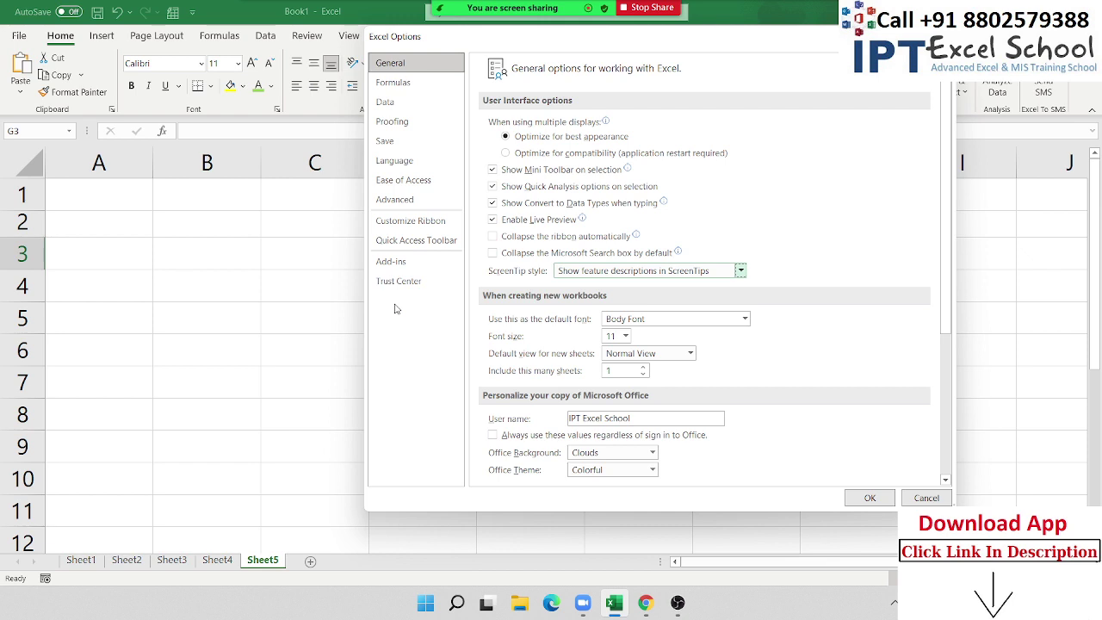
scroll(603, 328, down, 4)
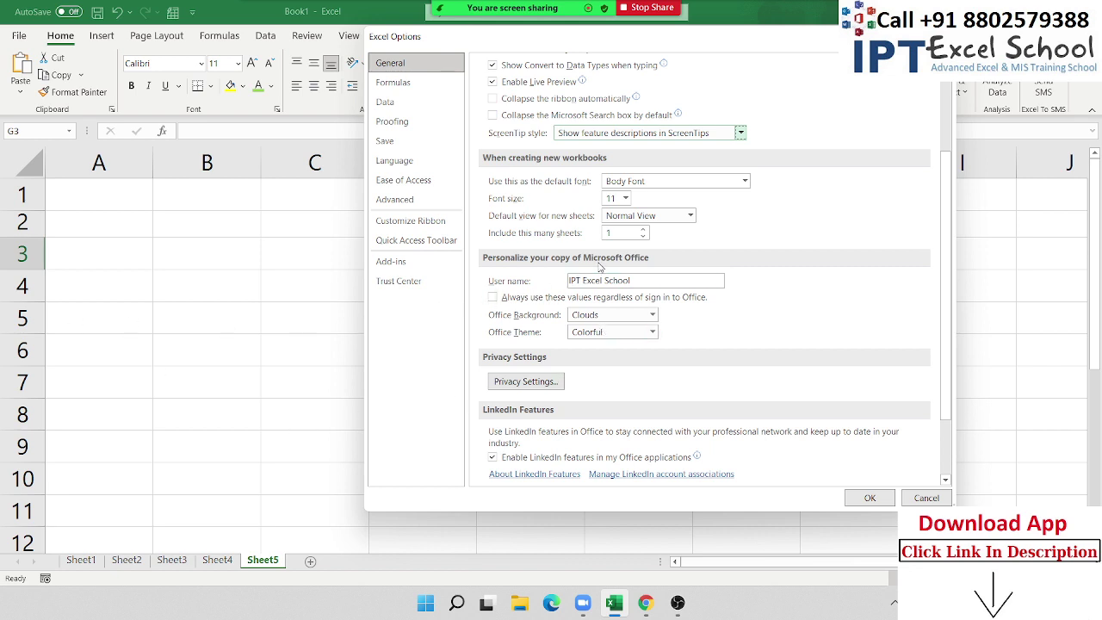
double_click(615, 181)
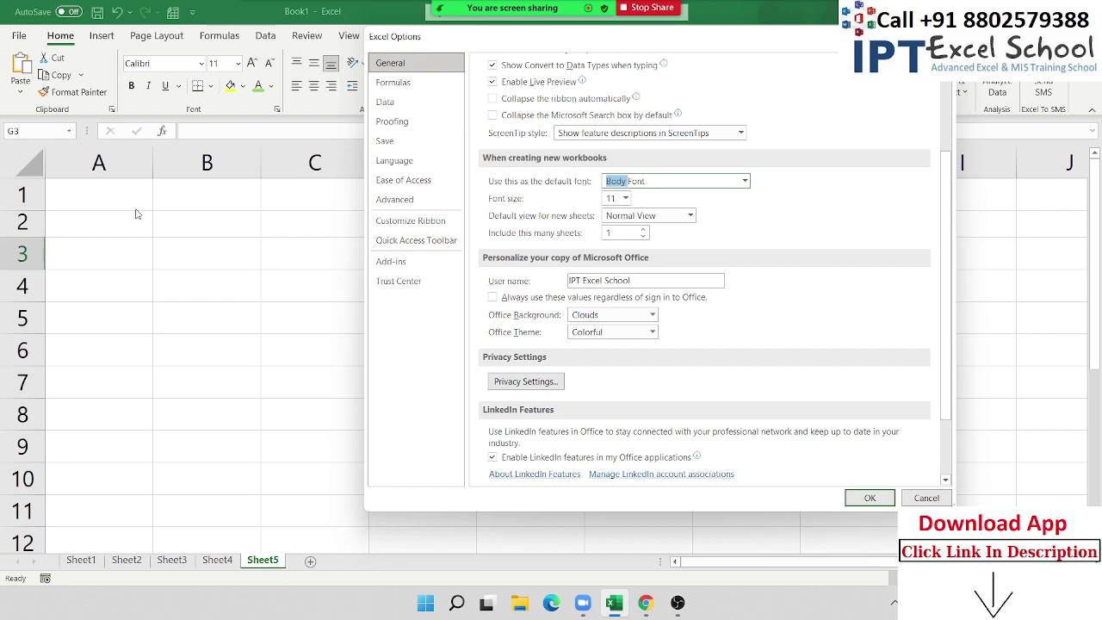
key(Escape)
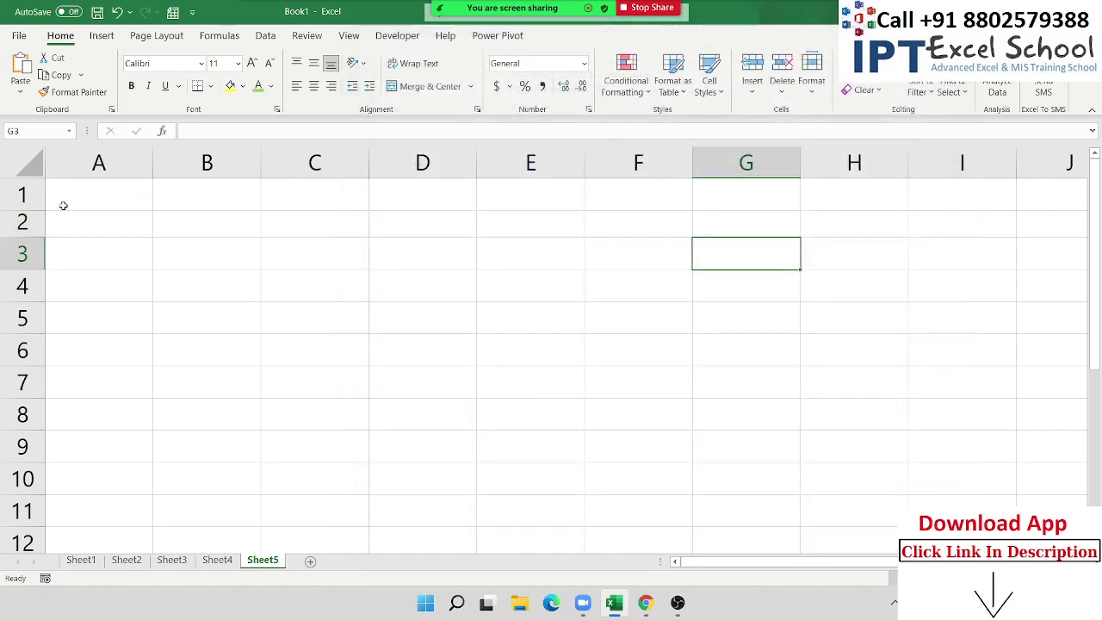
- Enter the heading 'Name' in cell A1 using the Arial Black font
click(63, 205)
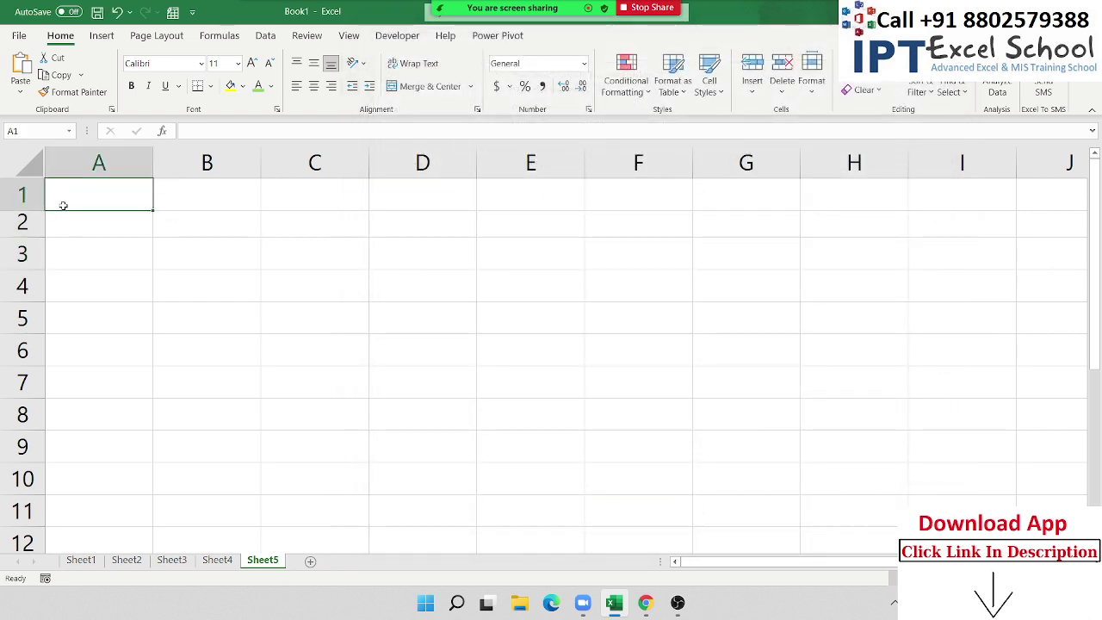
click(199, 66)
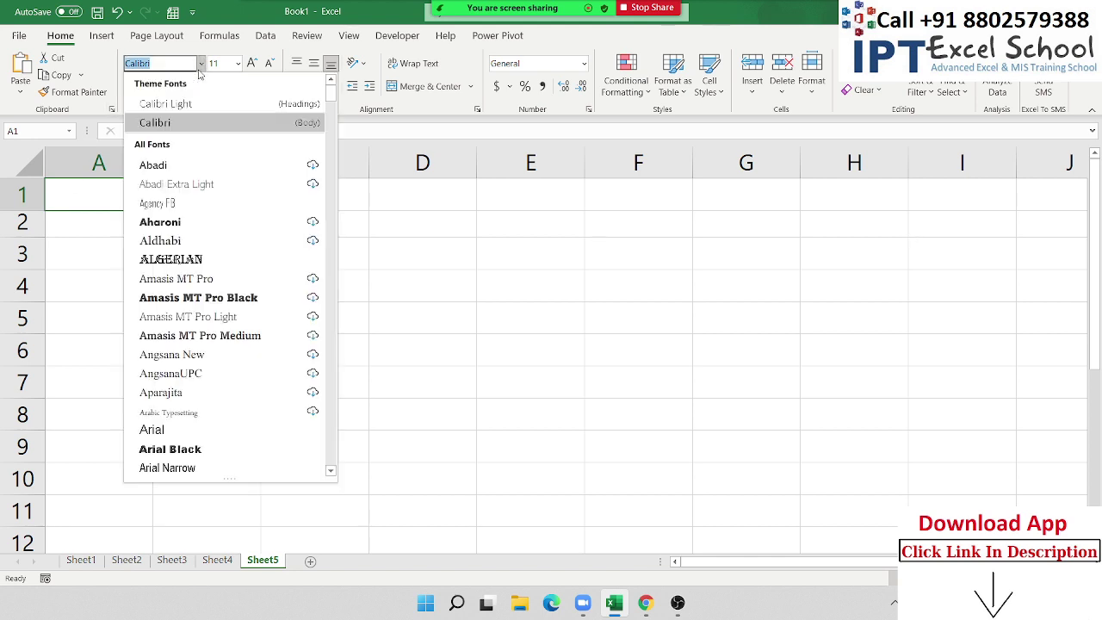
click(213, 448)
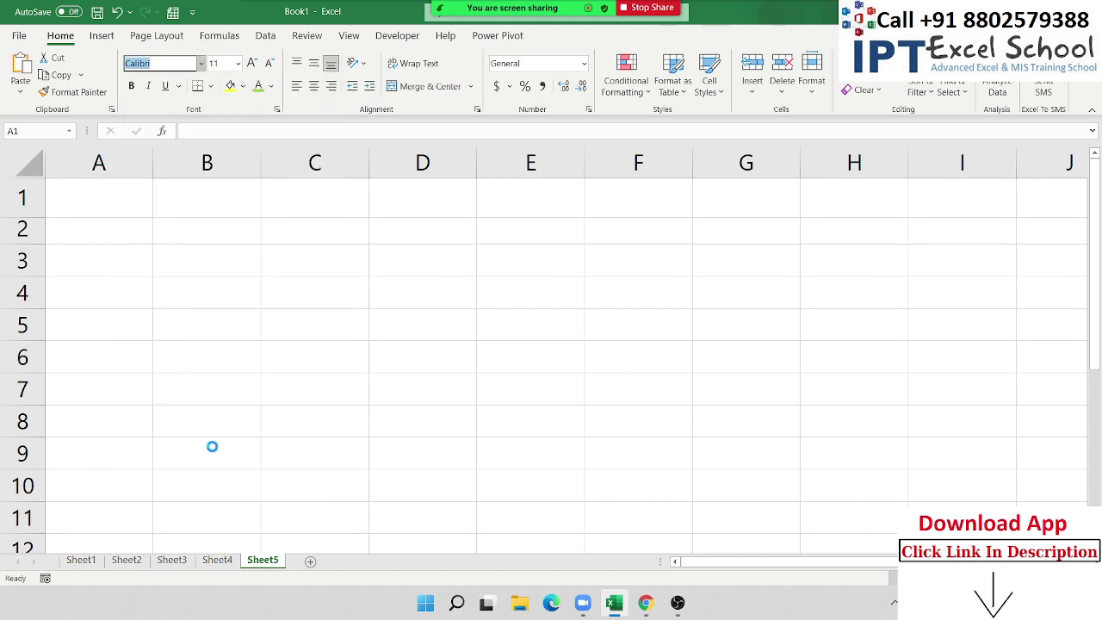
text(NAme)
key(Return)
click(138, 213)
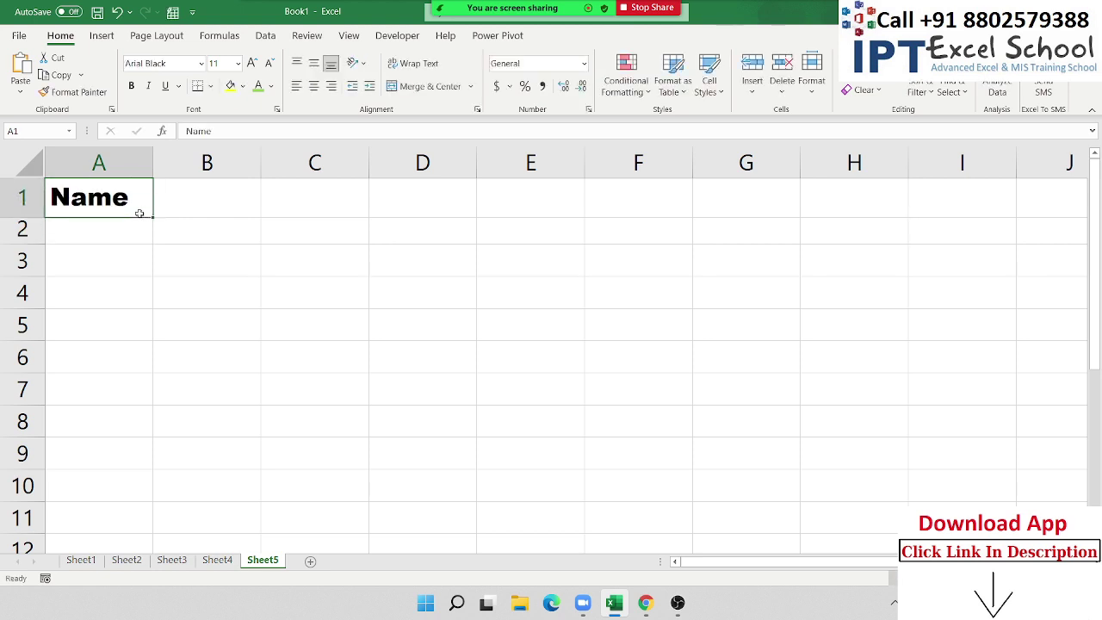
key(Tab)
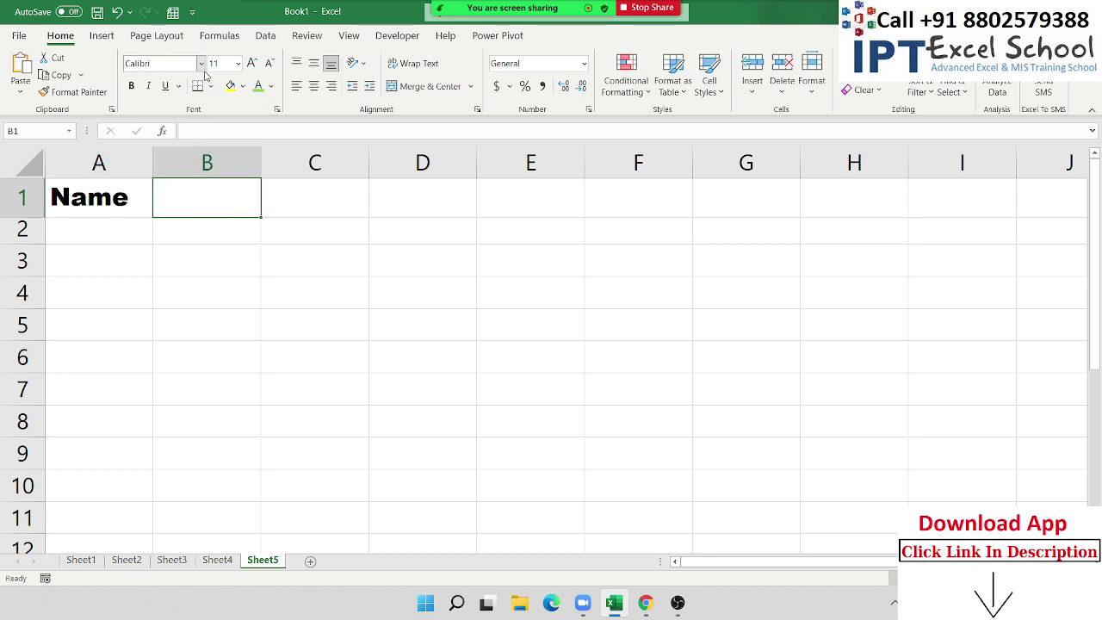
- Apply Arial Black to the header row A1:F1
click(370, 258)
drag(99, 197, 681, 189)
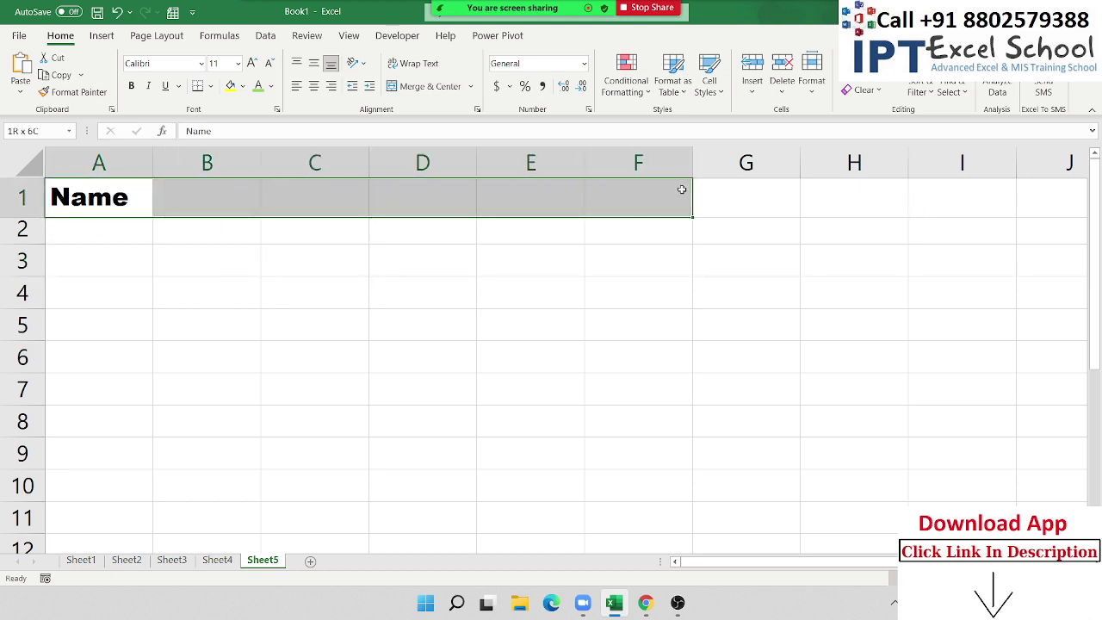
scroll(200, 69, down, 2)
click(200, 66)
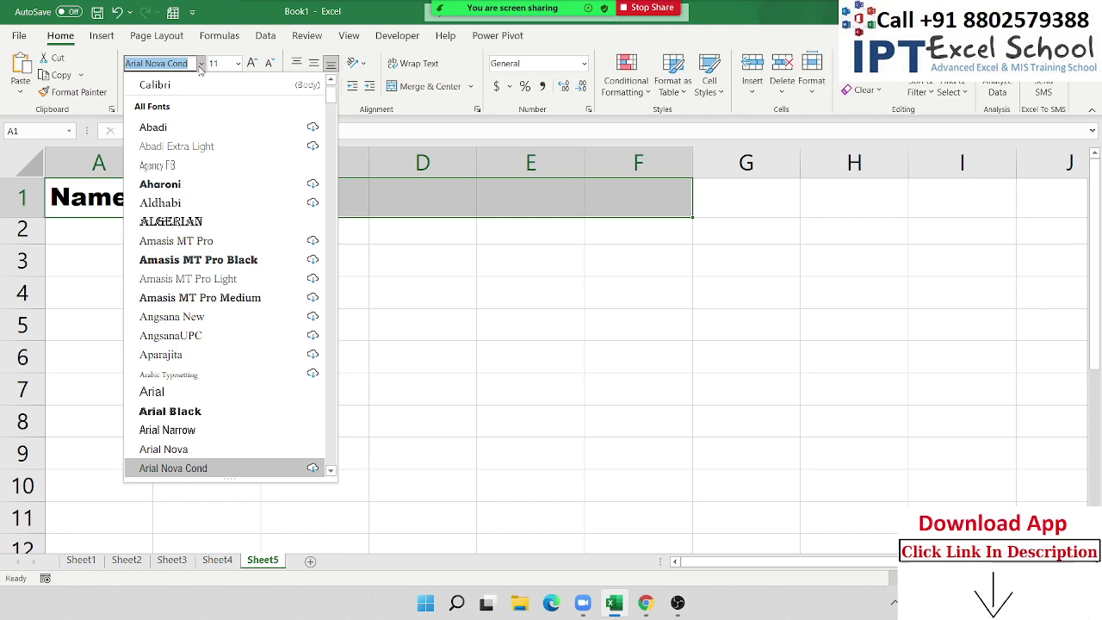
click(211, 418)
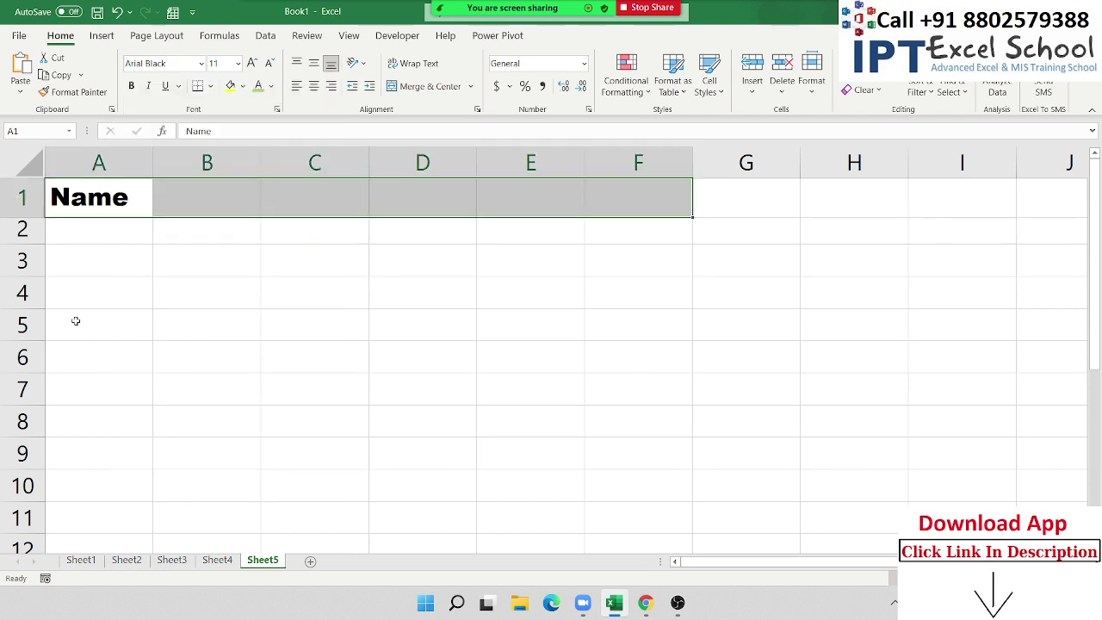
click(72, 293)
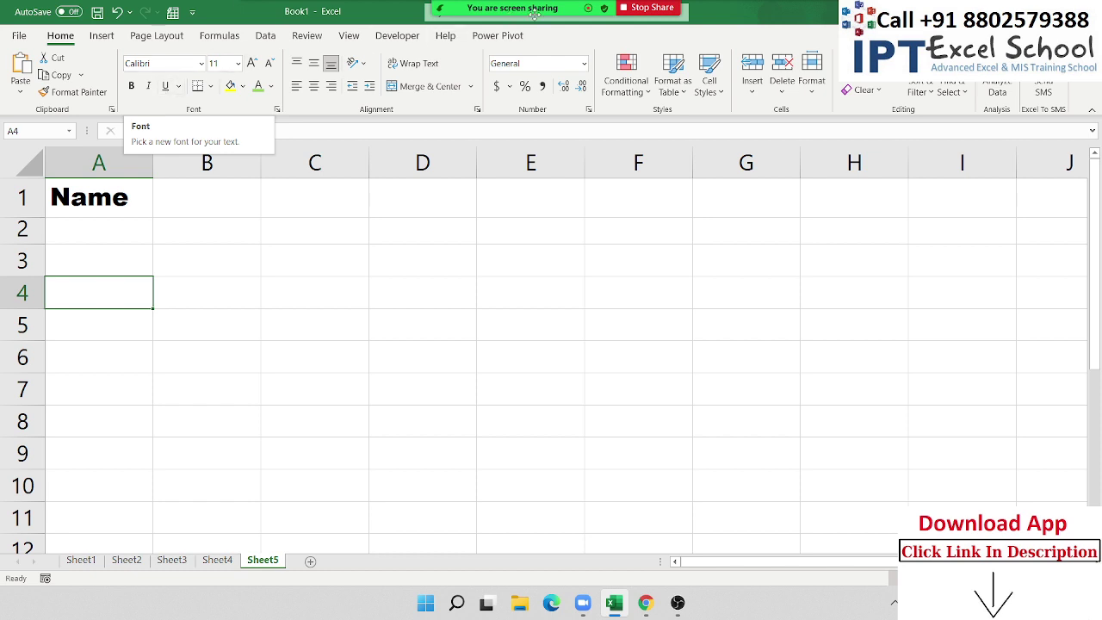
click(19, 36)
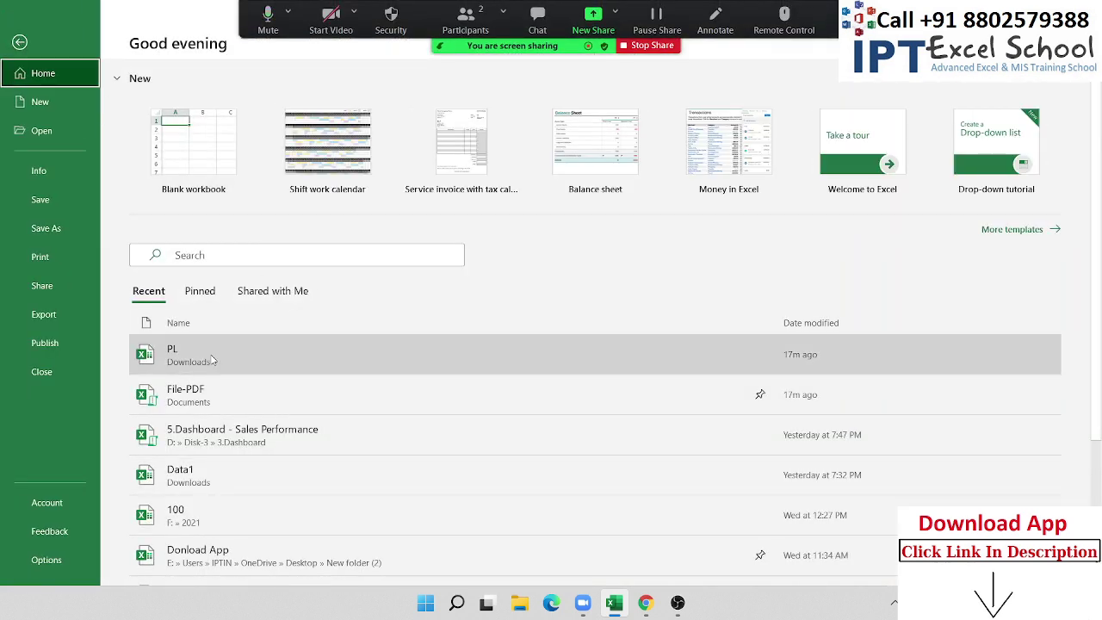
click(47, 560)
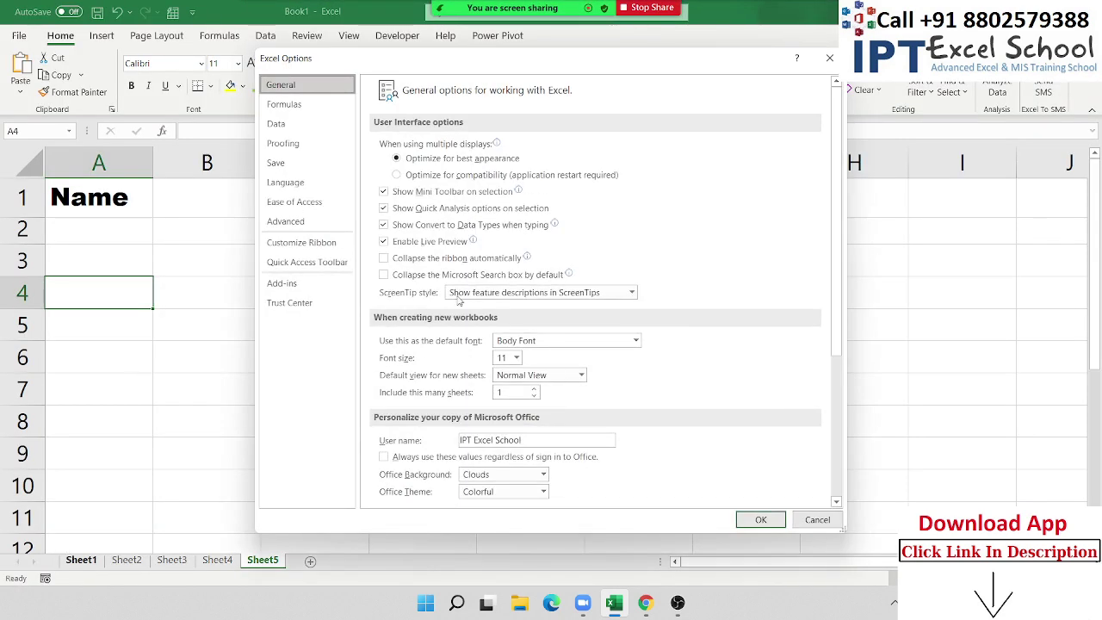
scroll(635, 278, down, 2)
click(615, 270)
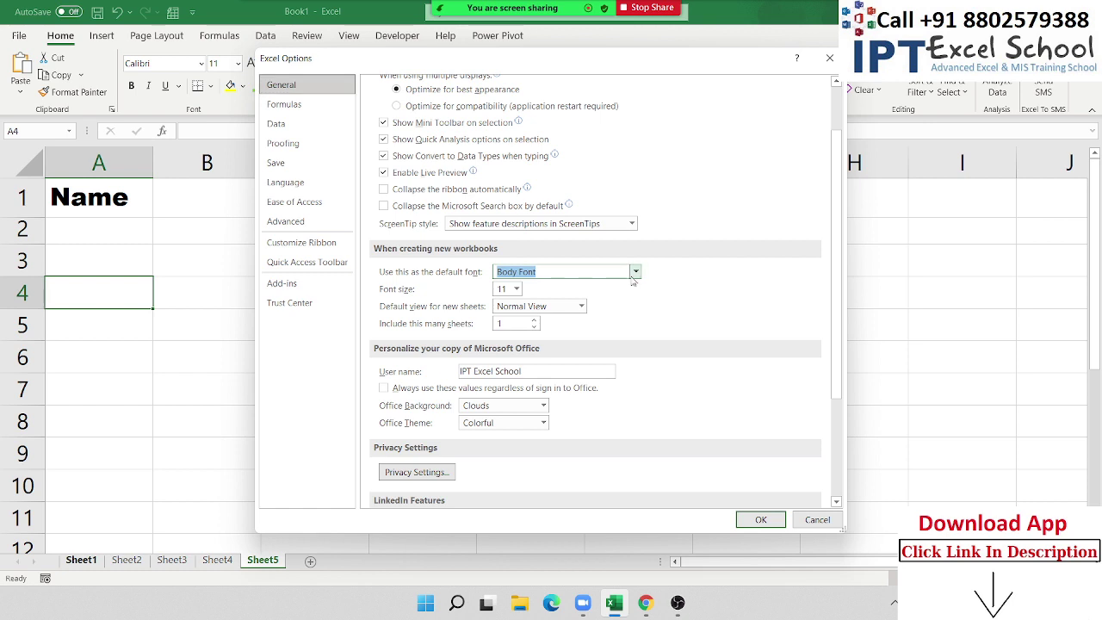
click(635, 272)
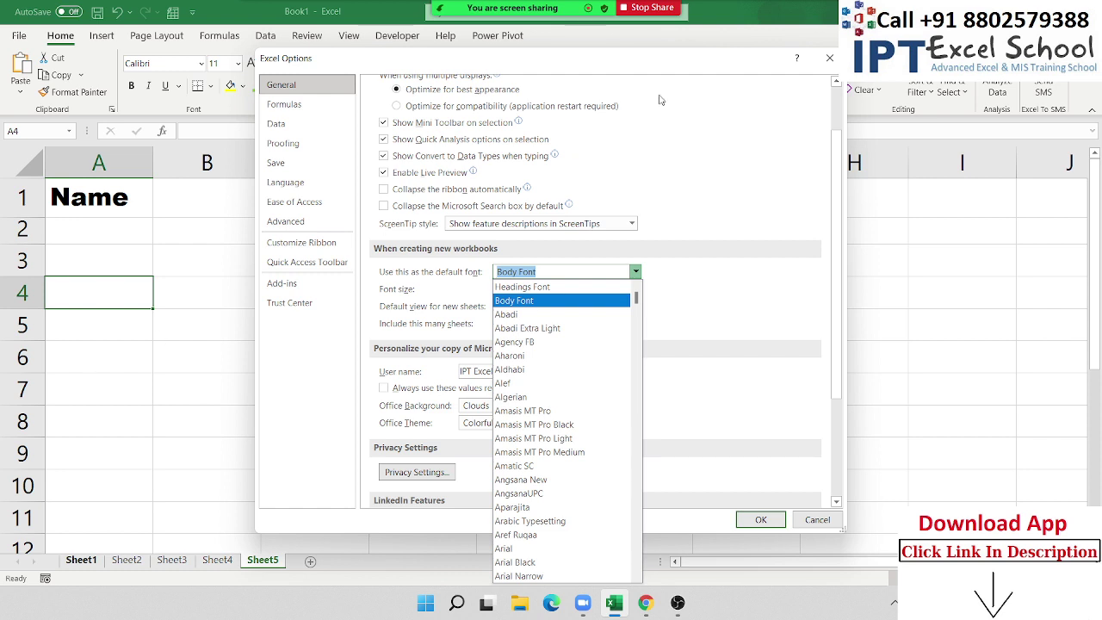
click(714, 274)
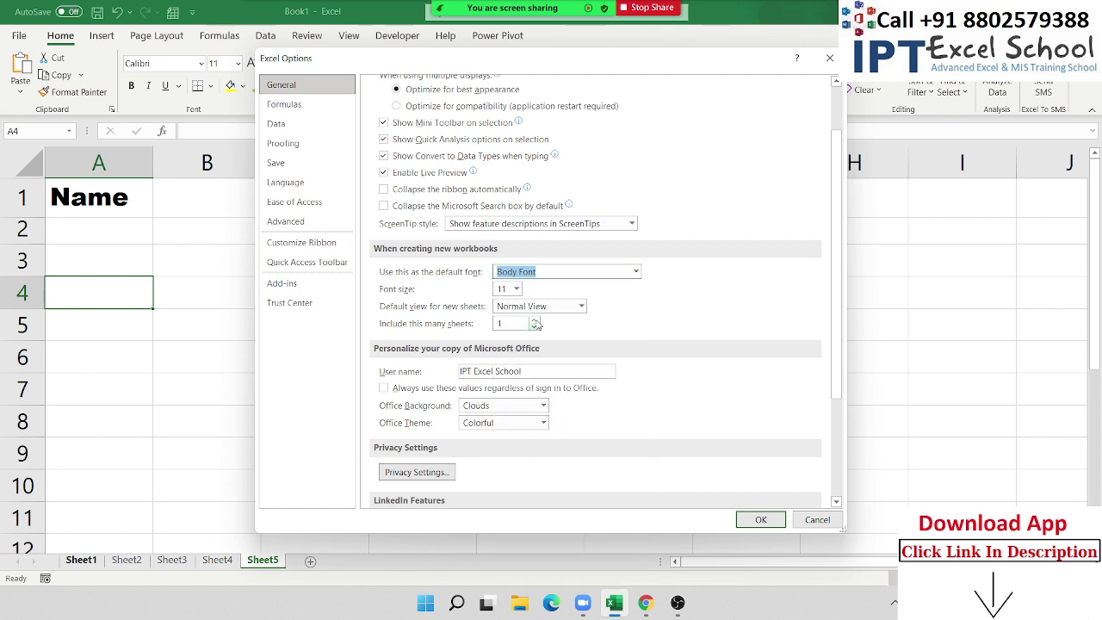
click(517, 288)
click(915, 498)
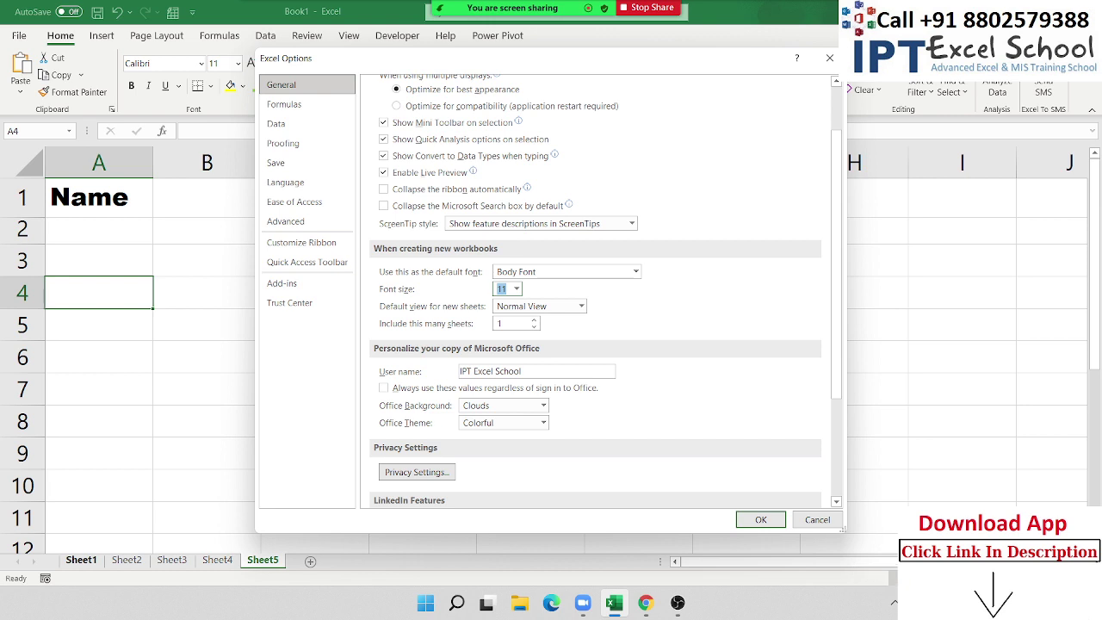
click(582, 306)
click(583, 306)
click(516, 323)
scroll(713, 368, down, 1)
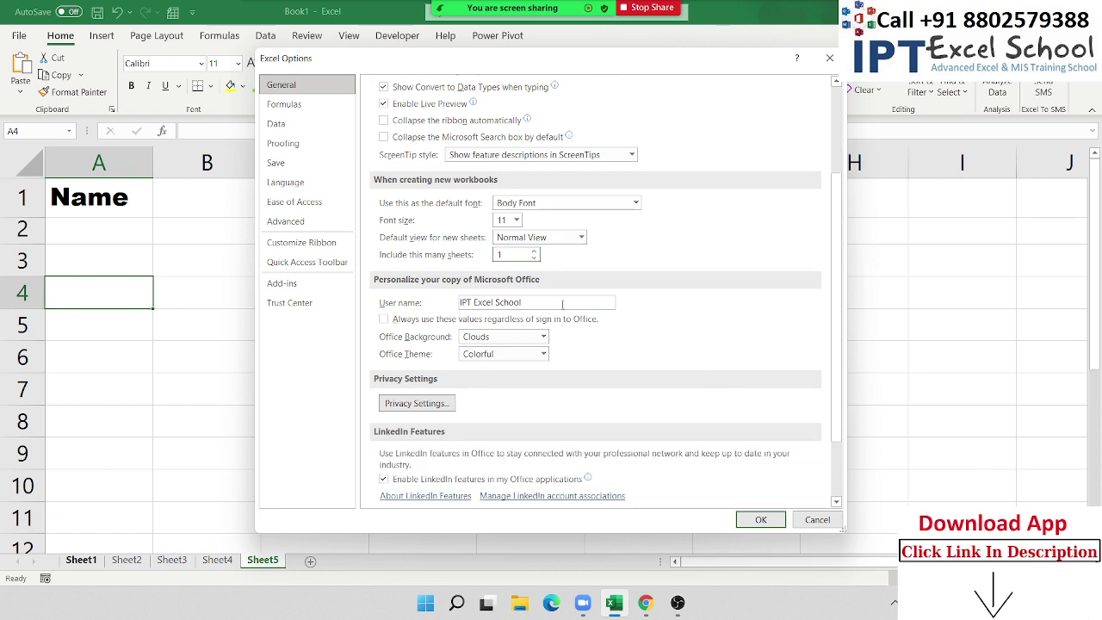
drag(520, 303, 458, 303)
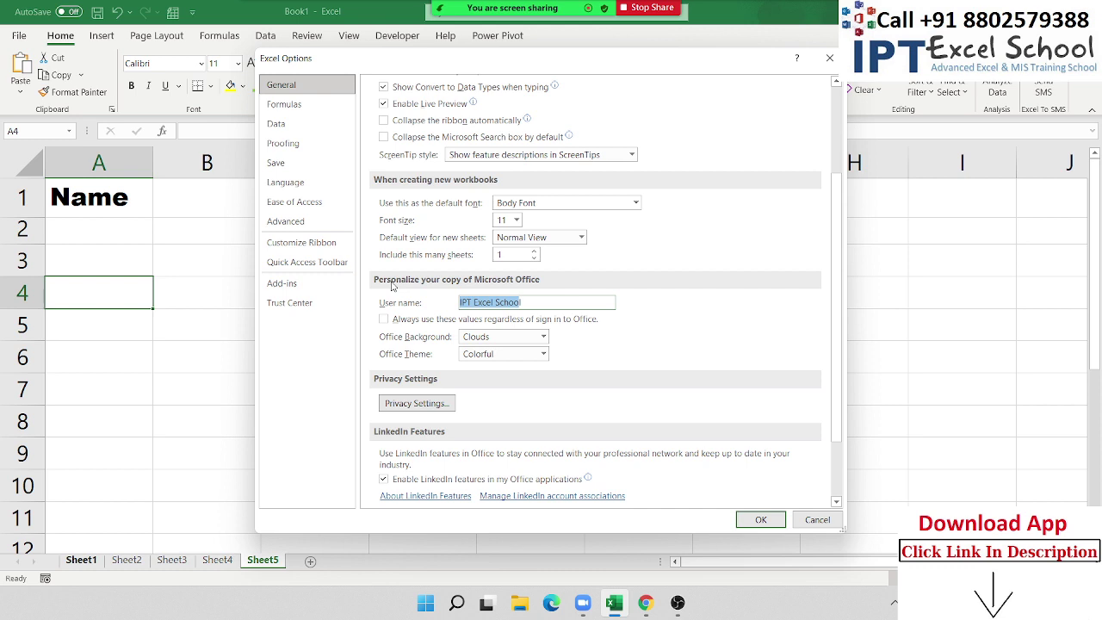
click(538, 308)
double_click(538, 307)
click(533, 302)
key(ctrl+a)
key(super+d)
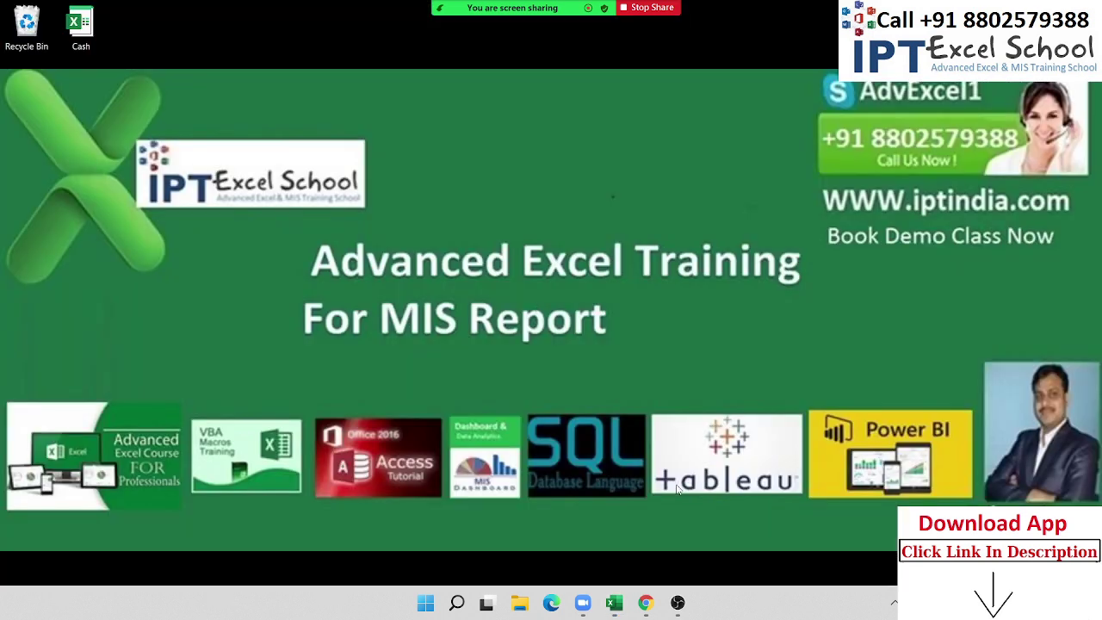
click(519, 605)
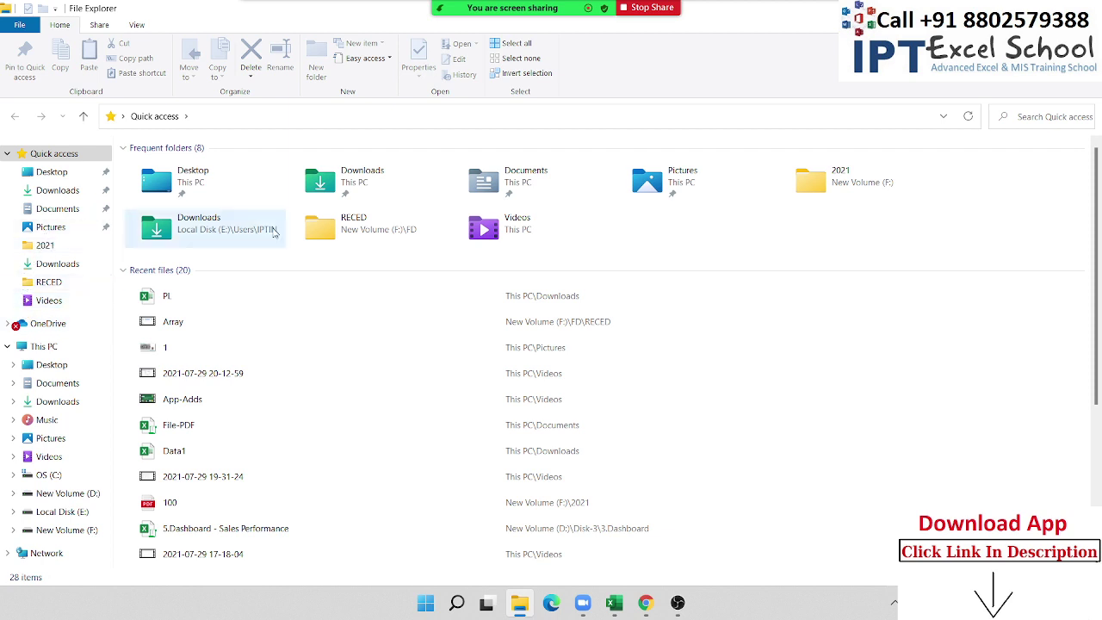
click(60, 272)
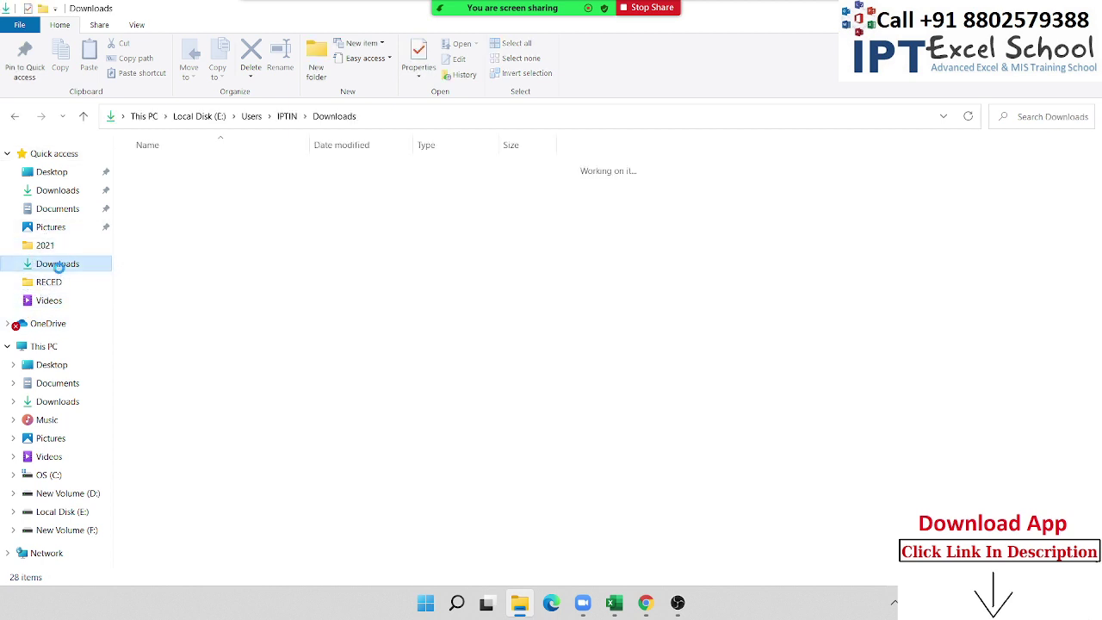
click(76, 286)
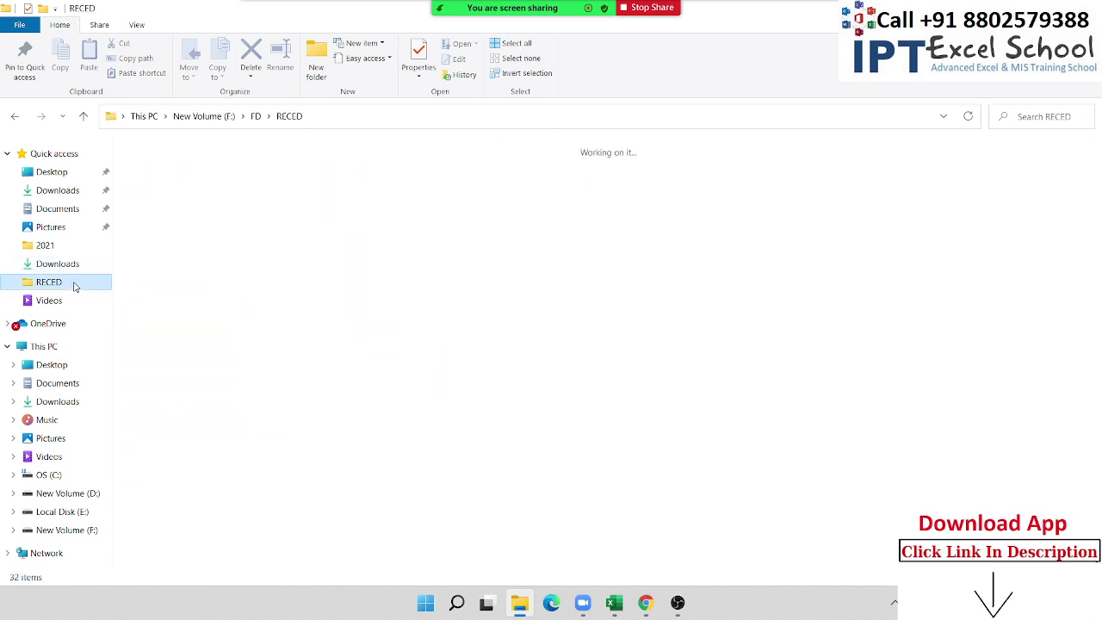
click(54, 209)
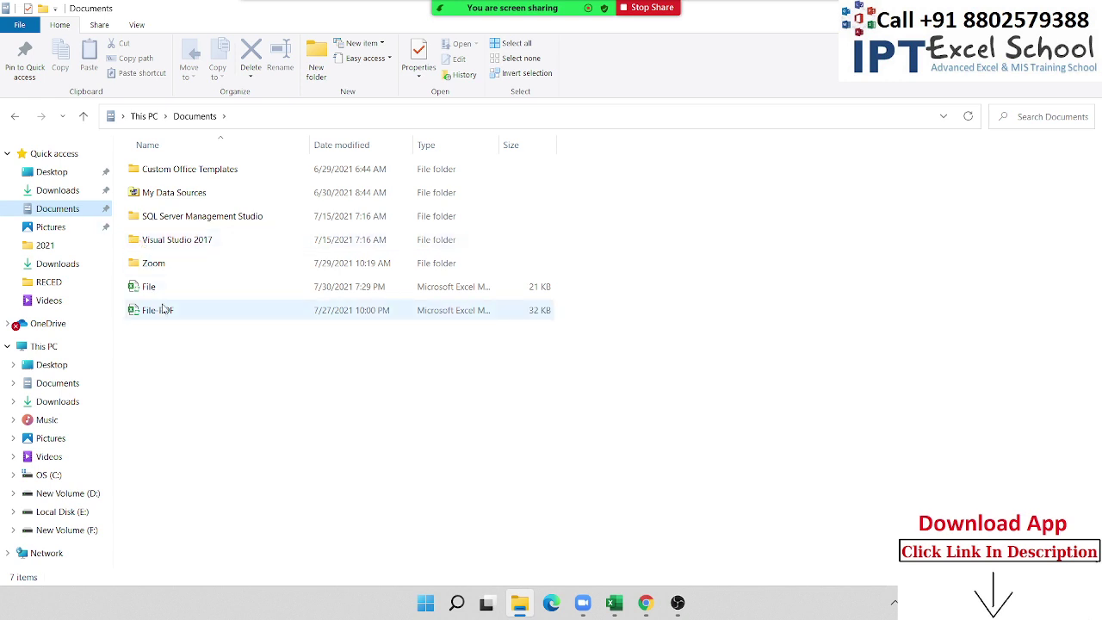
mouse_move(158, 310)
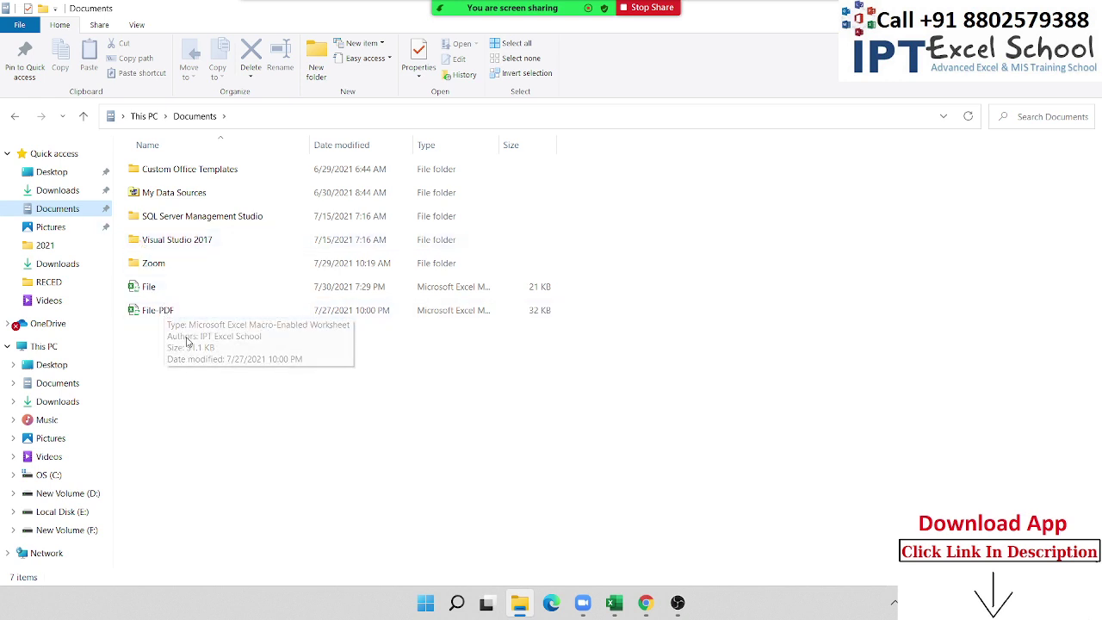
click(161, 314)
click(159, 287)
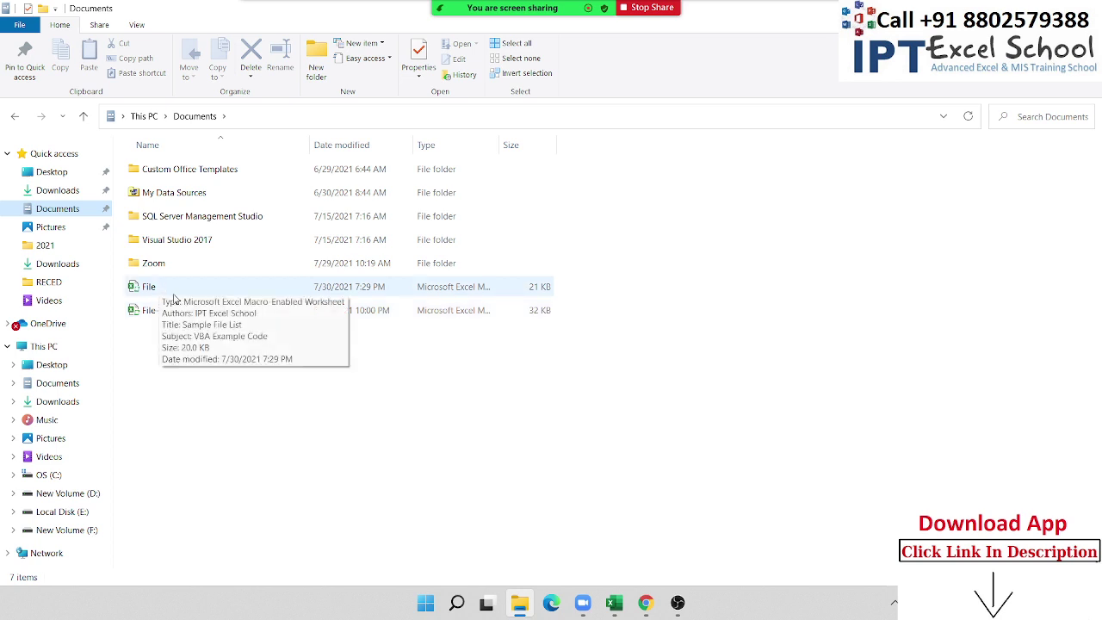
click(616, 605)
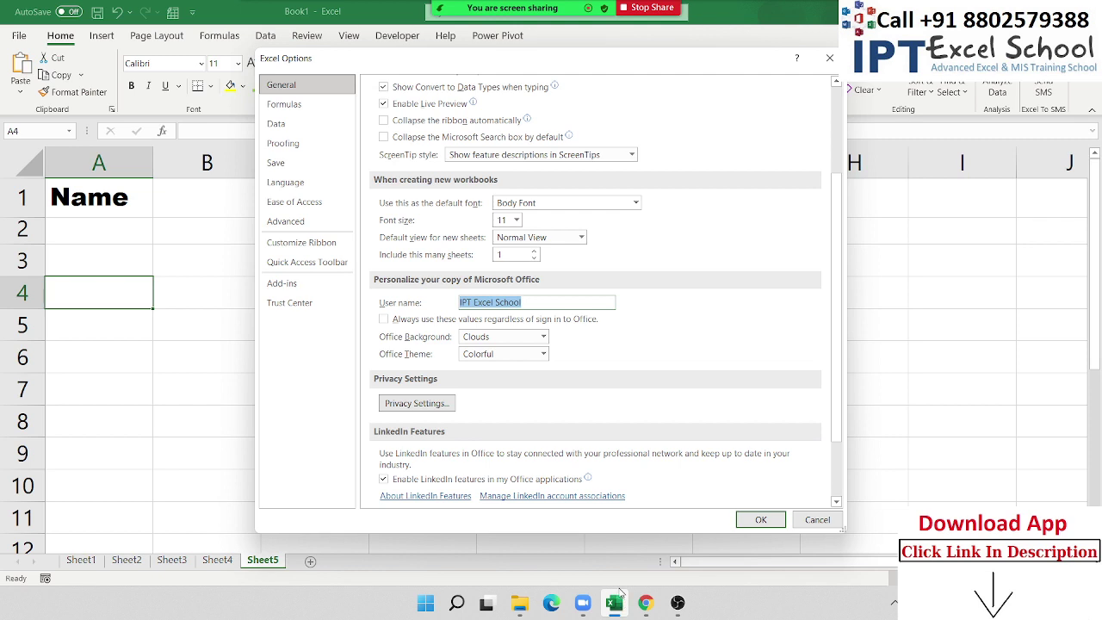
- Keep the Clouds background and apply the Black Office theme
double_click(473, 303)
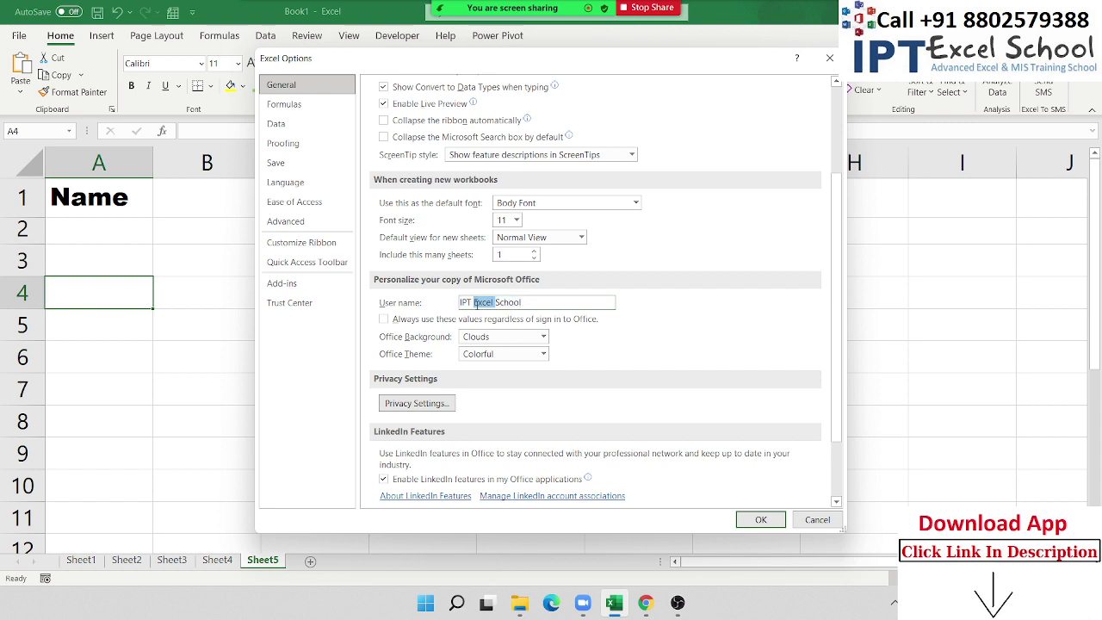
triple_click(476, 303)
click(542, 336)
click(589, 347)
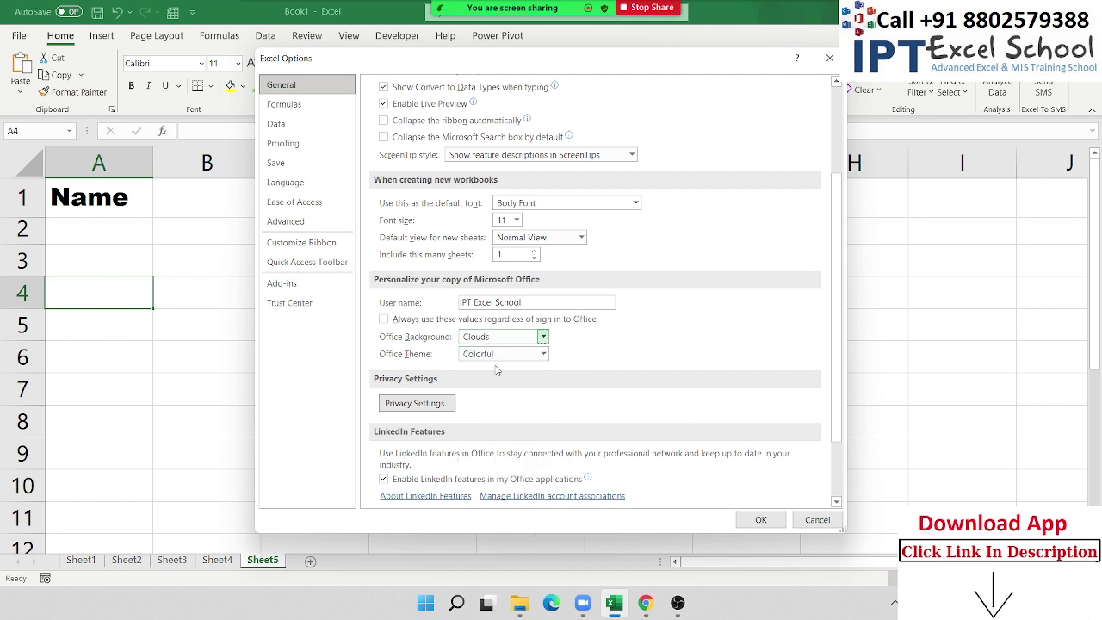
click(486, 357)
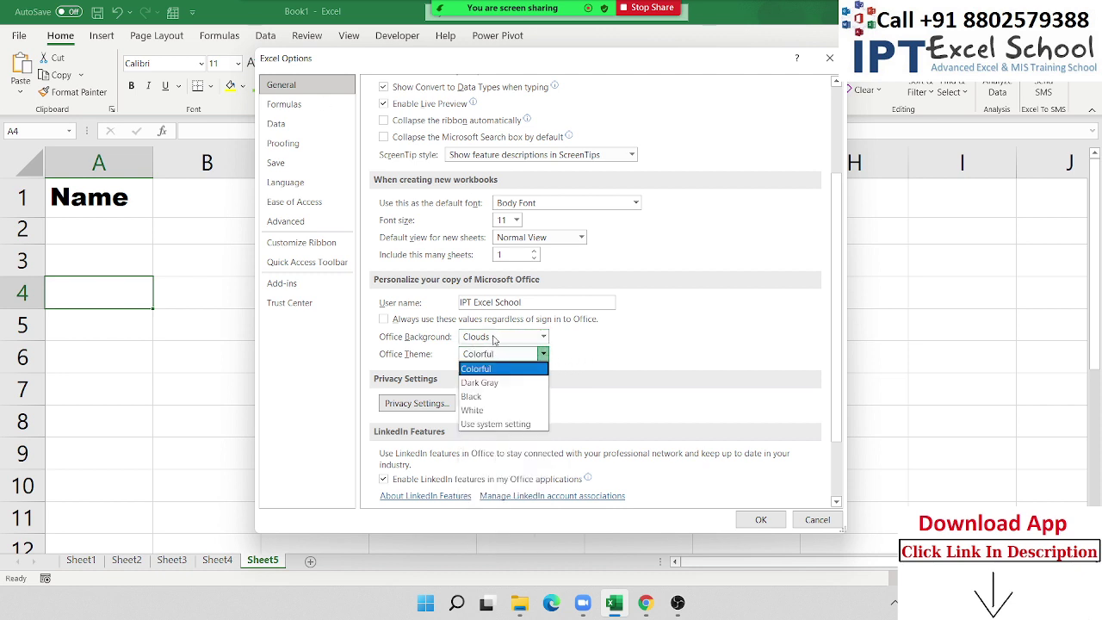
click(484, 396)
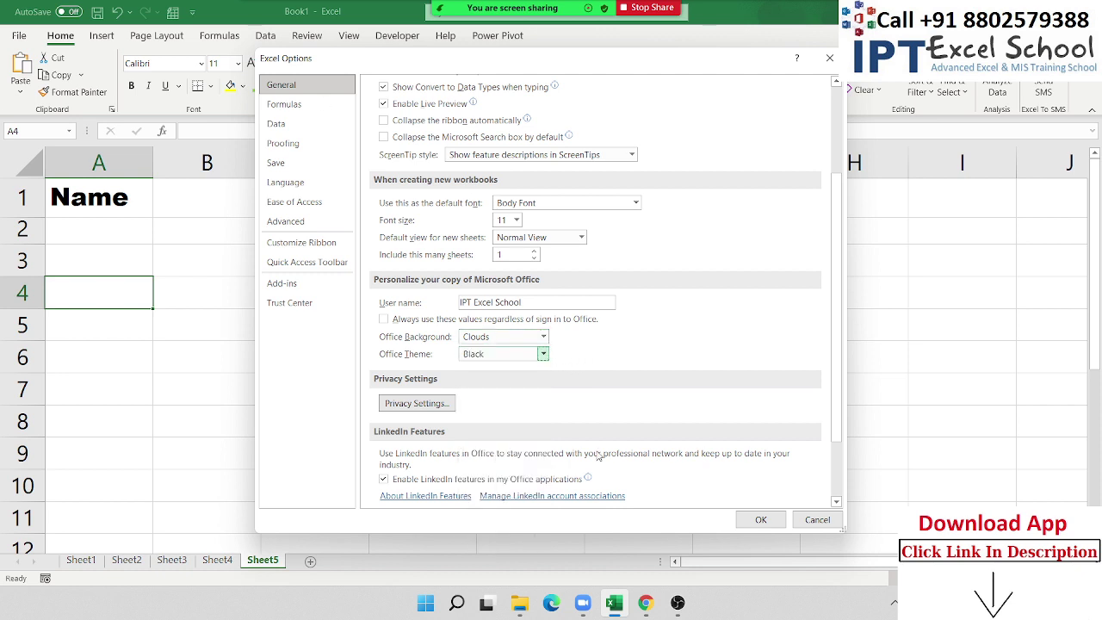
click(775, 522)
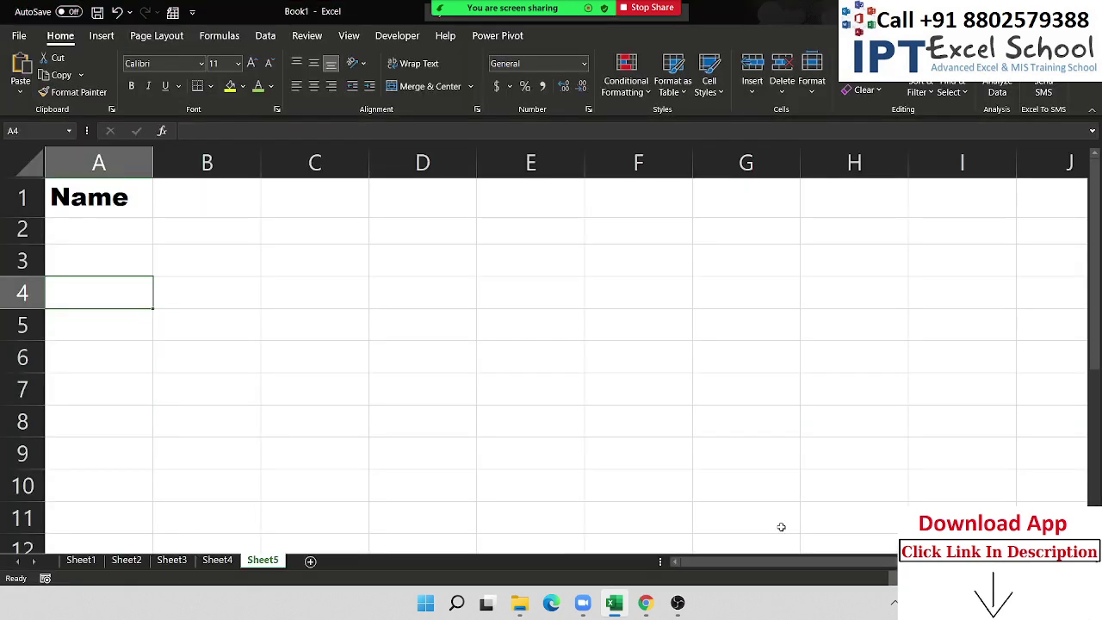
- Reopen Excel Options and switch the Office theme to White
click(17, 39)
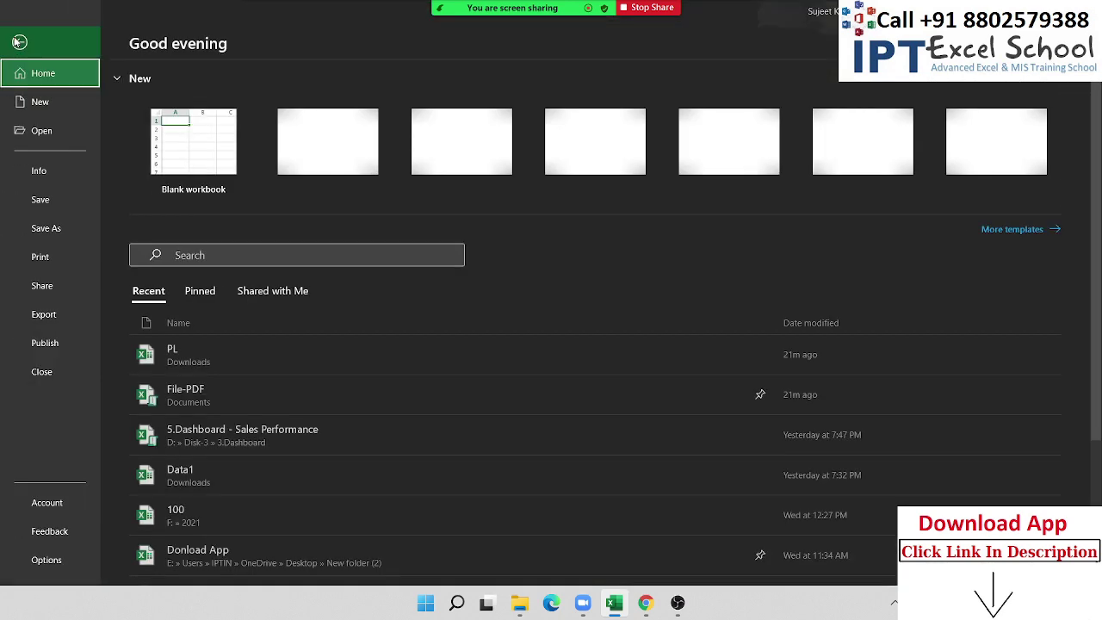
click(56, 562)
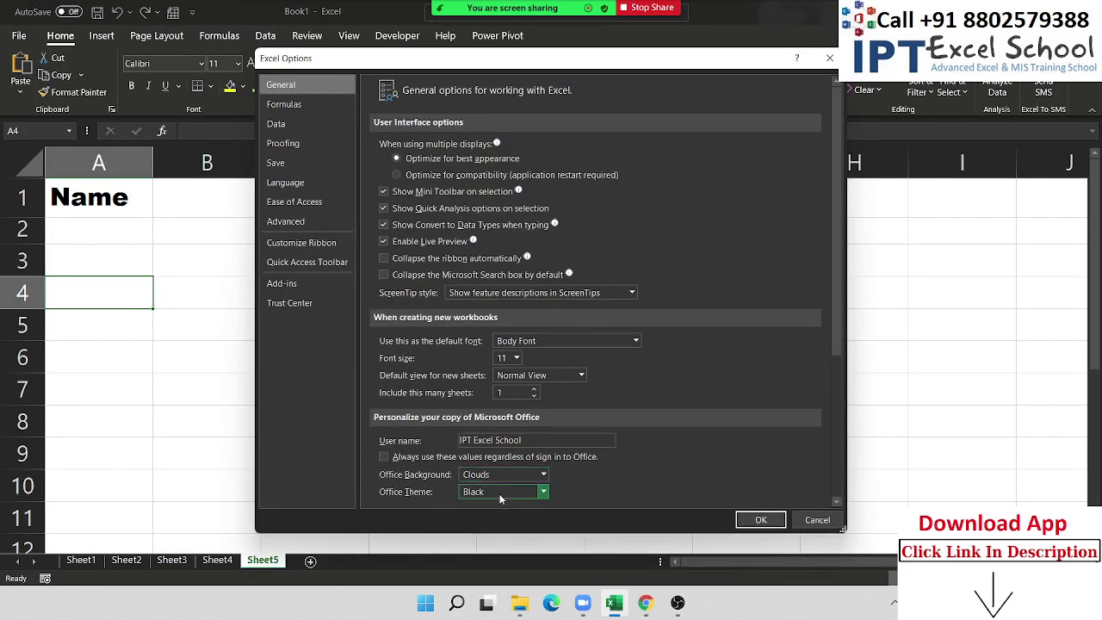
click(499, 495)
click(513, 552)
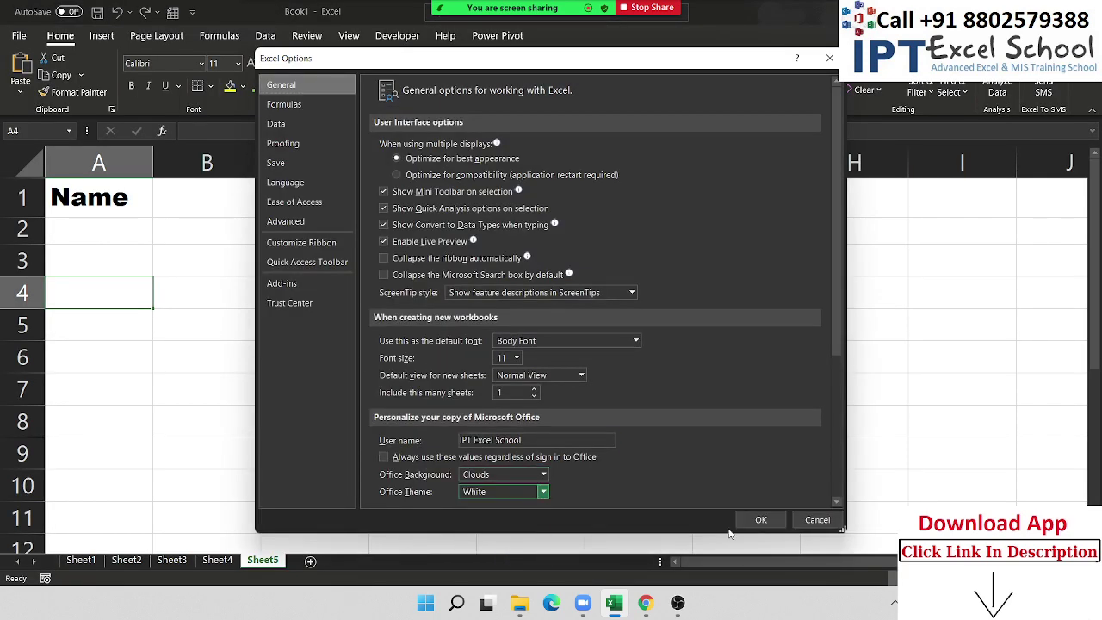
click(761, 520)
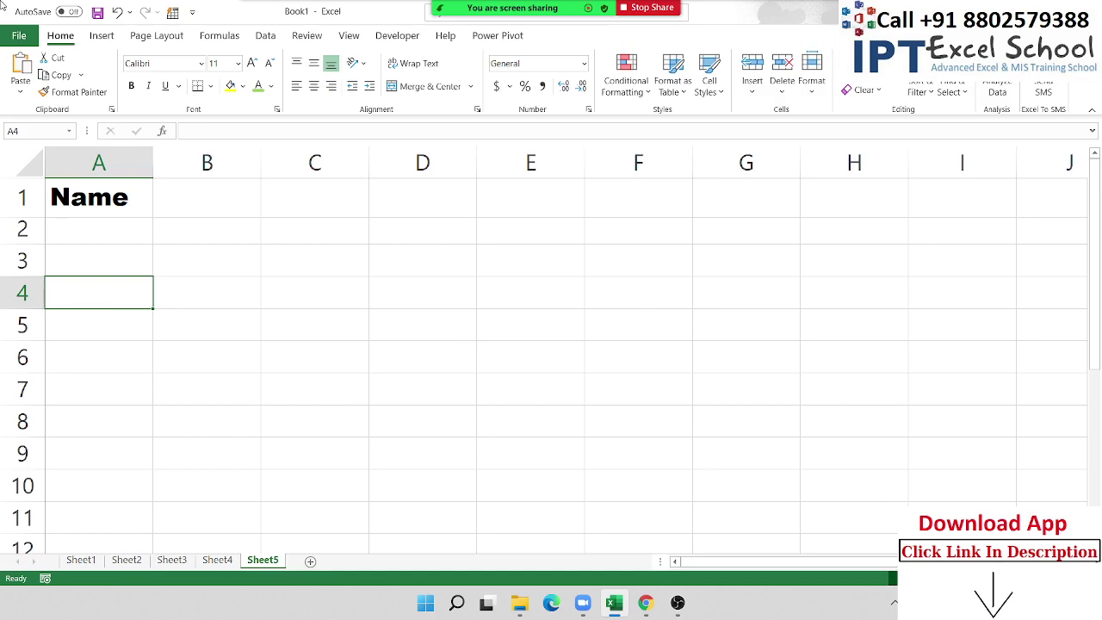
- Reopen Excel Options and set the Office theme back to Colorful
click(19, 36)
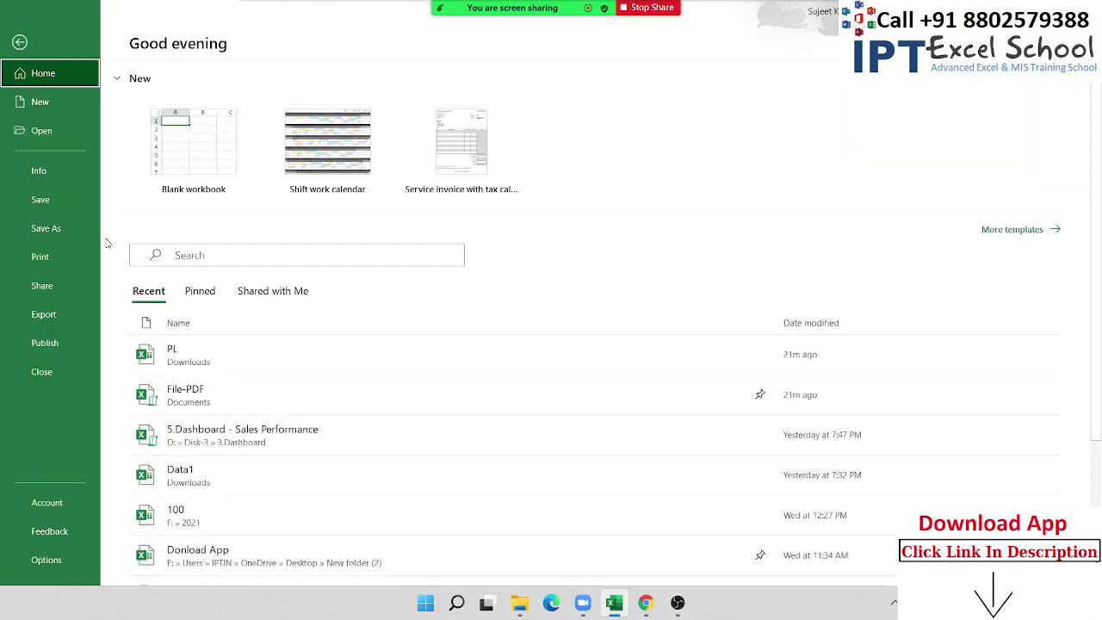
click(69, 559)
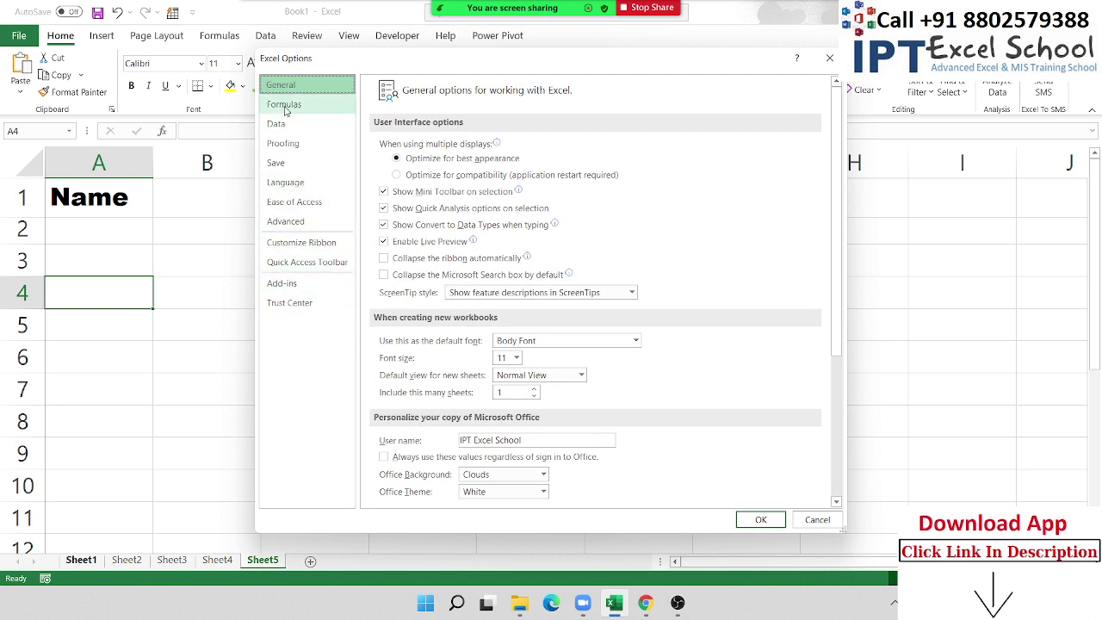
scroll(496, 414, down, 3)
click(508, 388)
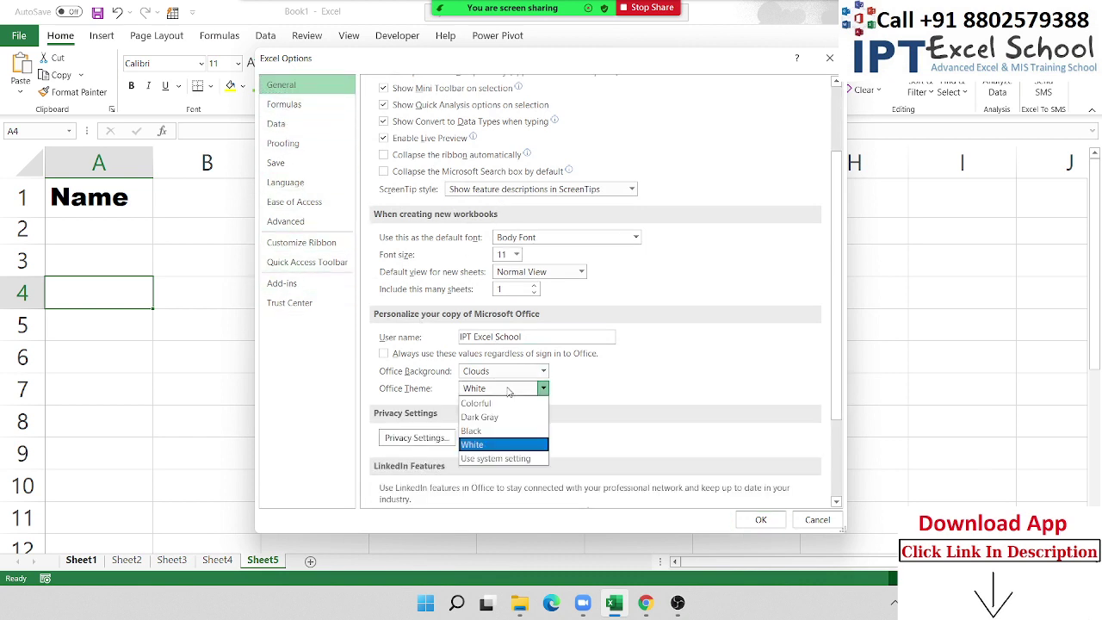
click(480, 401)
click(762, 521)
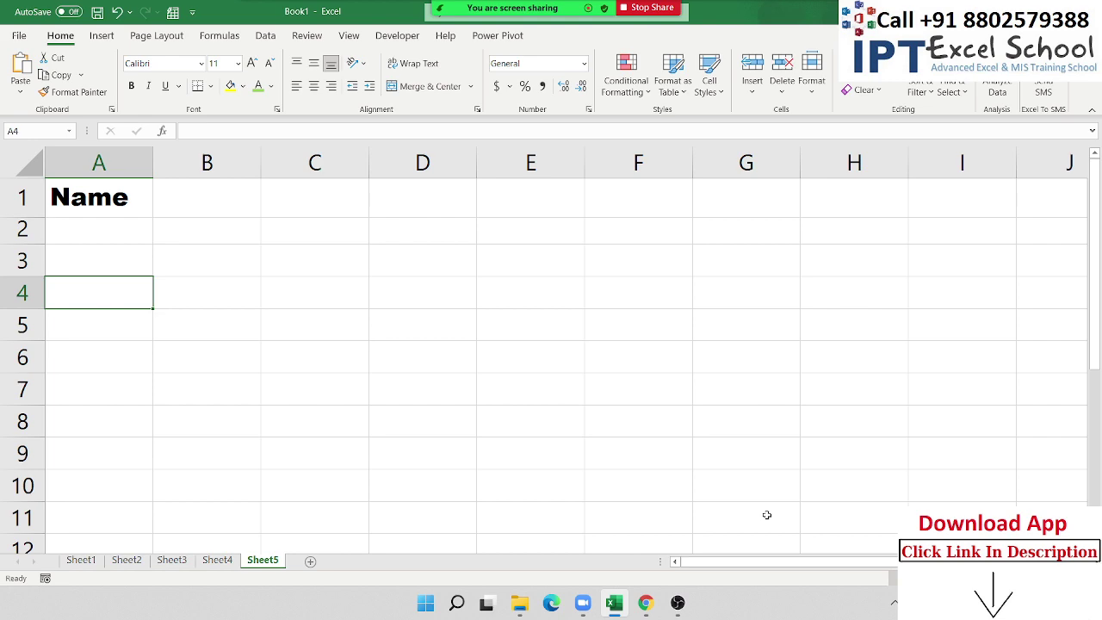
- Turn on R1C1 reference style in the Formulas options
click(19, 35)
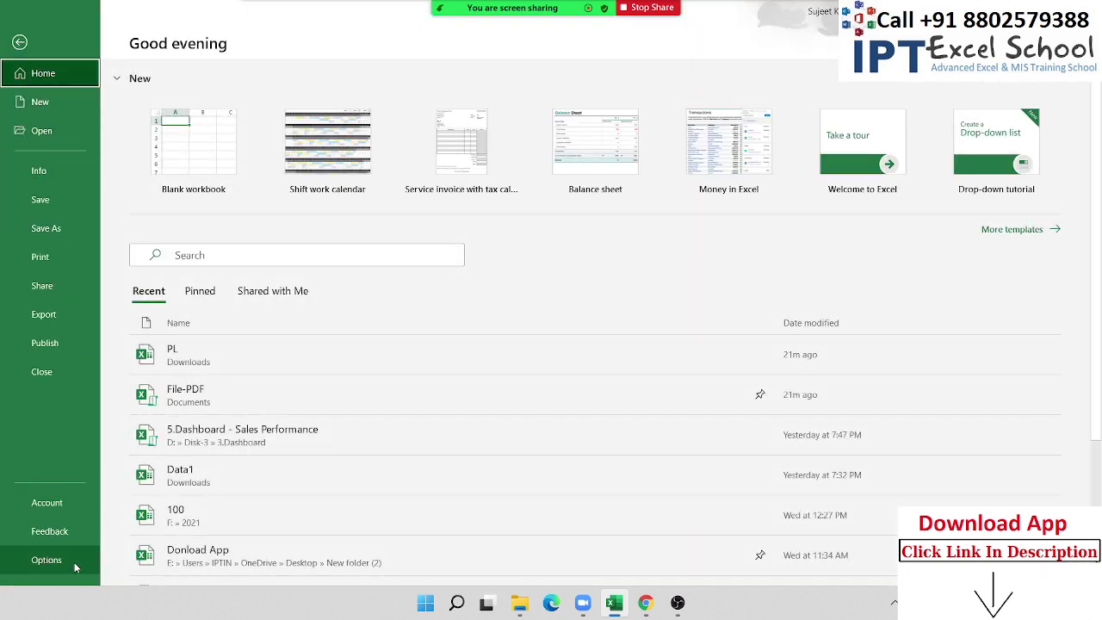
key(Escape)
click(297, 105)
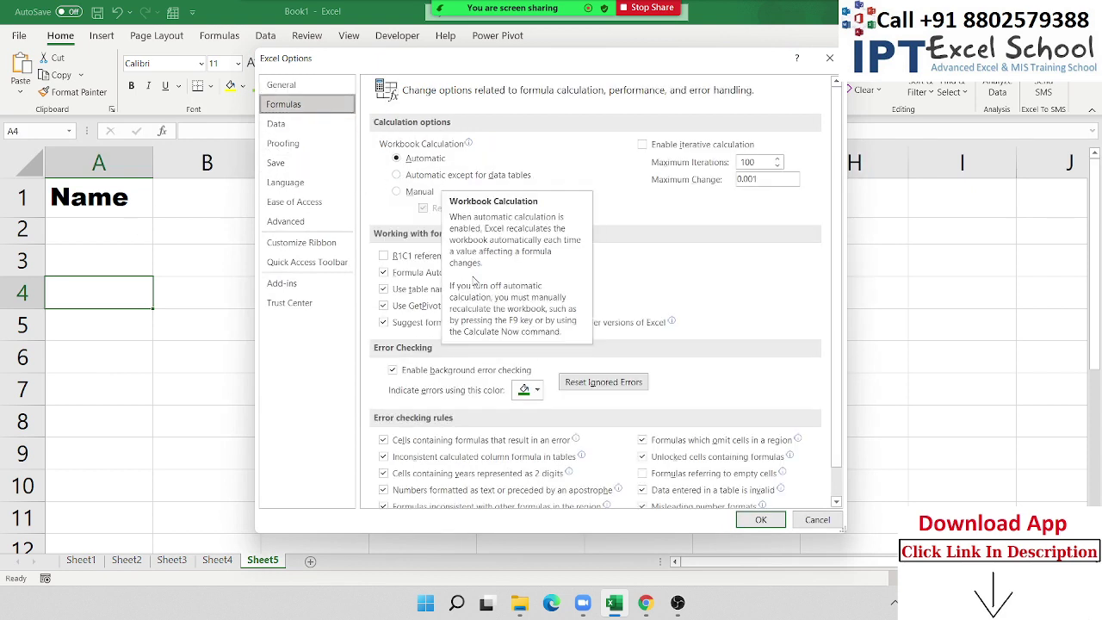
click(386, 259)
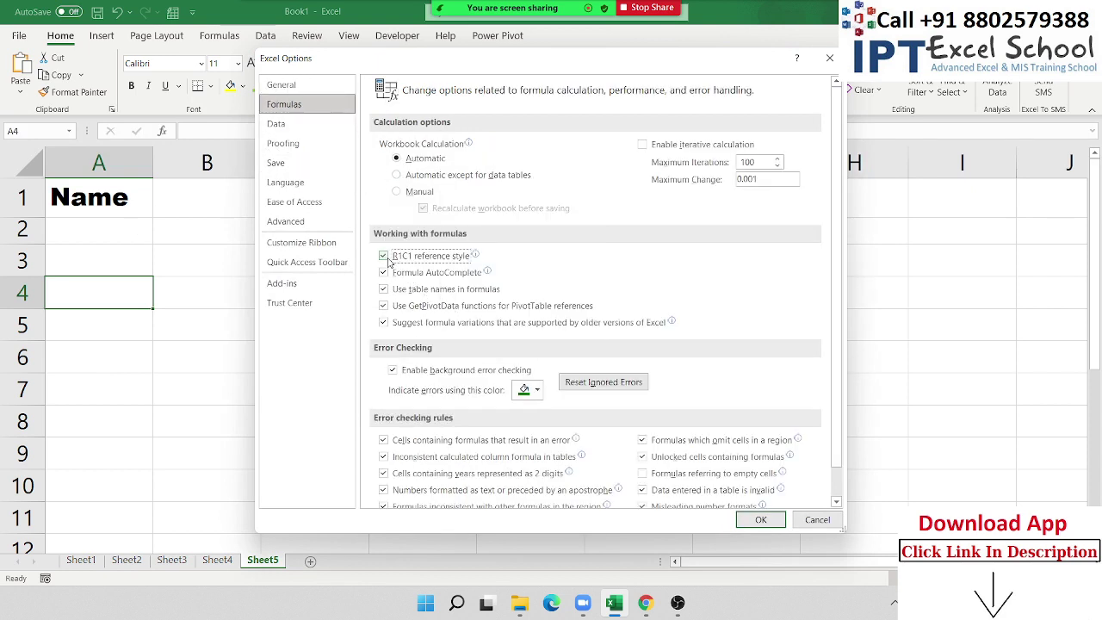
click(760, 520)
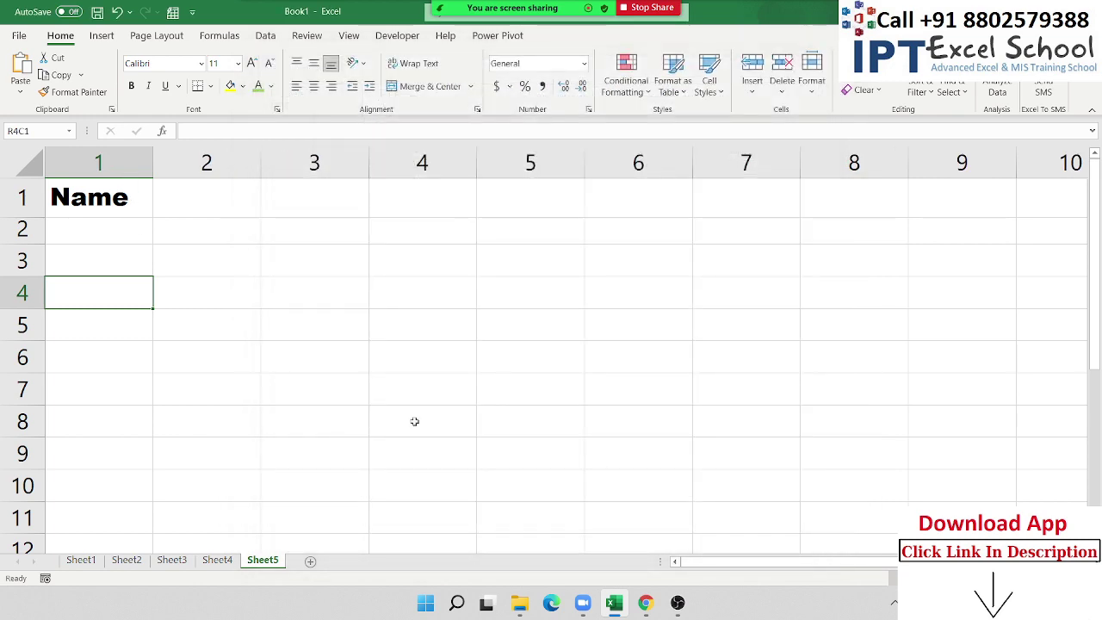
- Turn R1C1 reference style back off so columns show letters again
click(10, 39)
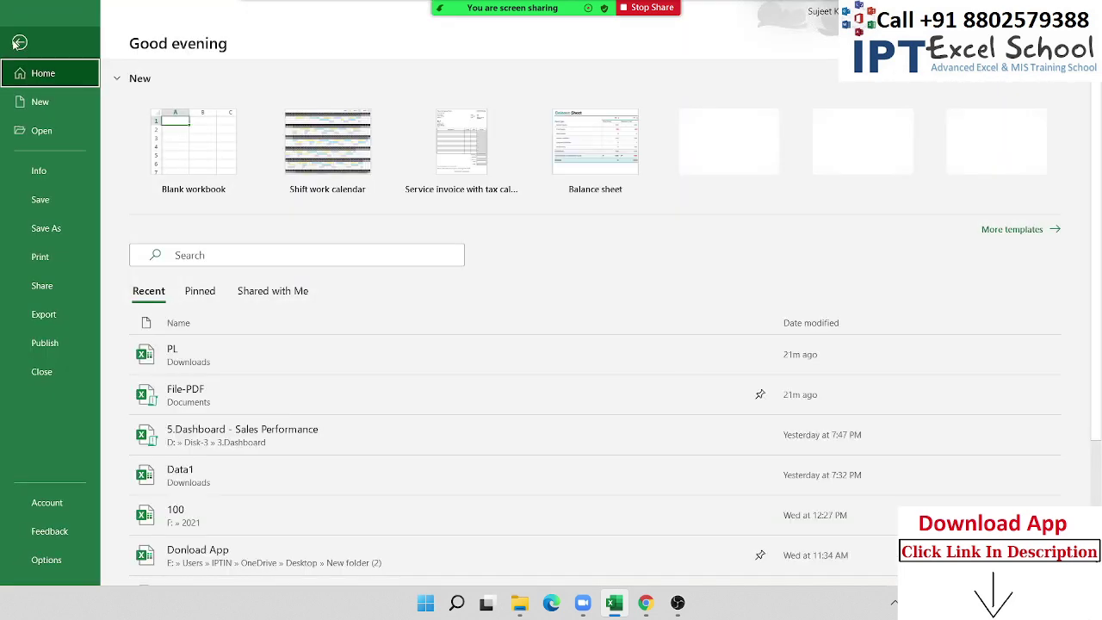
click(85, 575)
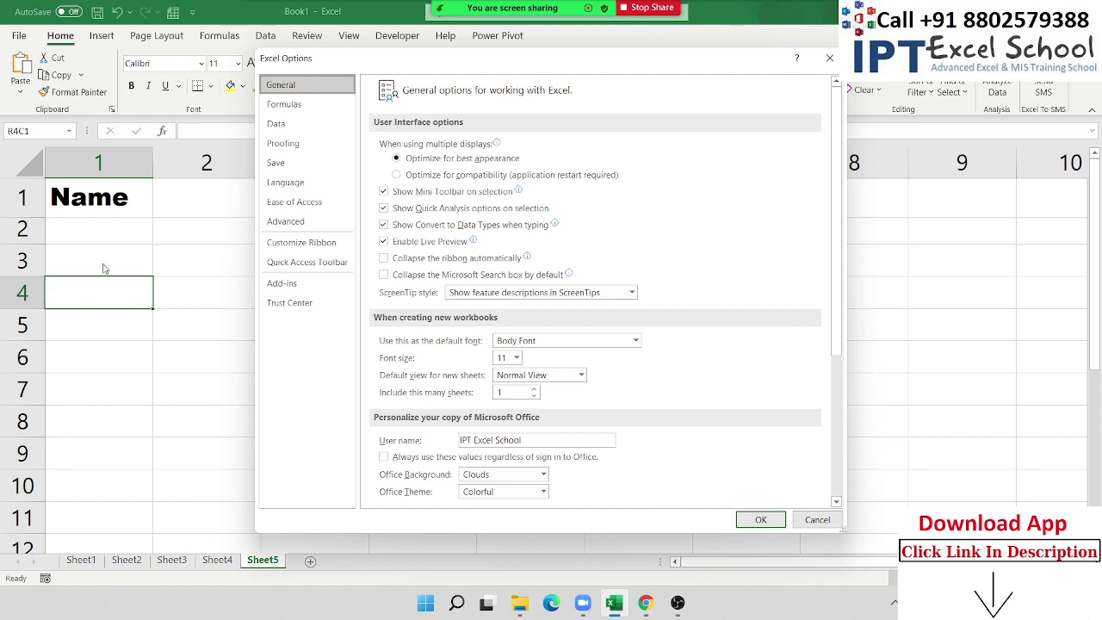
click(283, 104)
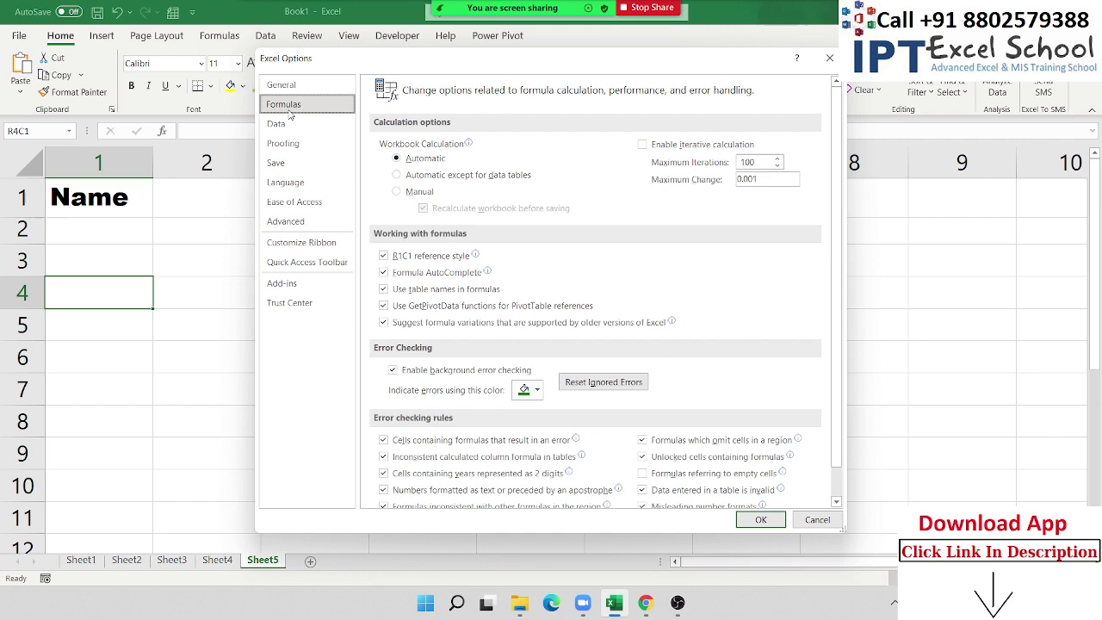
click(413, 258)
click(766, 521)
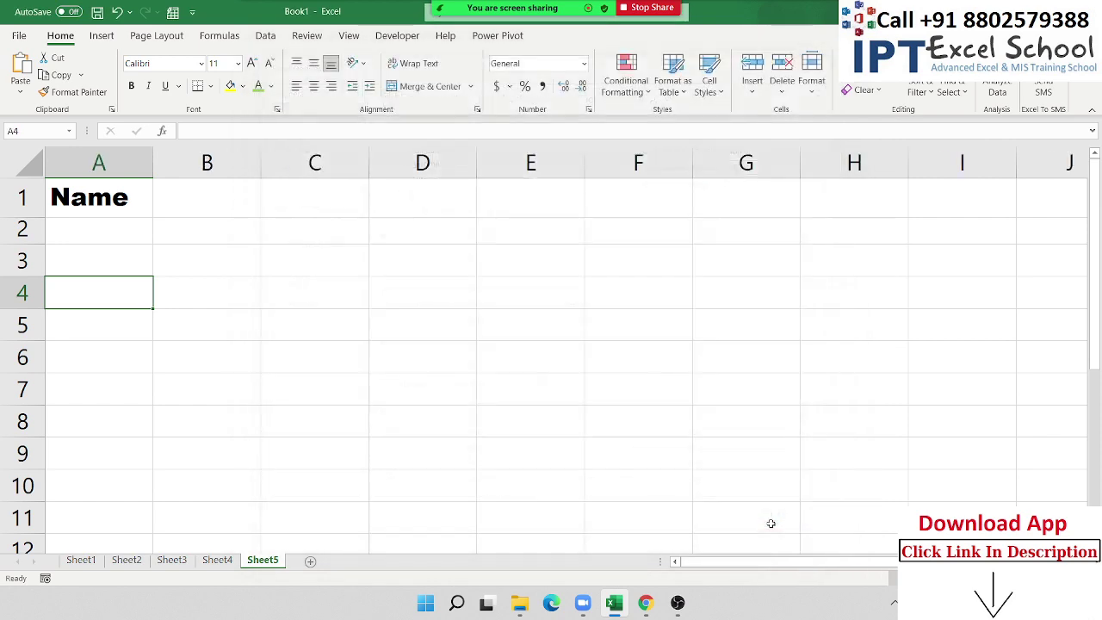
click(19, 36)
- Add an AutoCorrect entry replacing MS with 'Mothly Sales Report 2021'
click(35, 557)
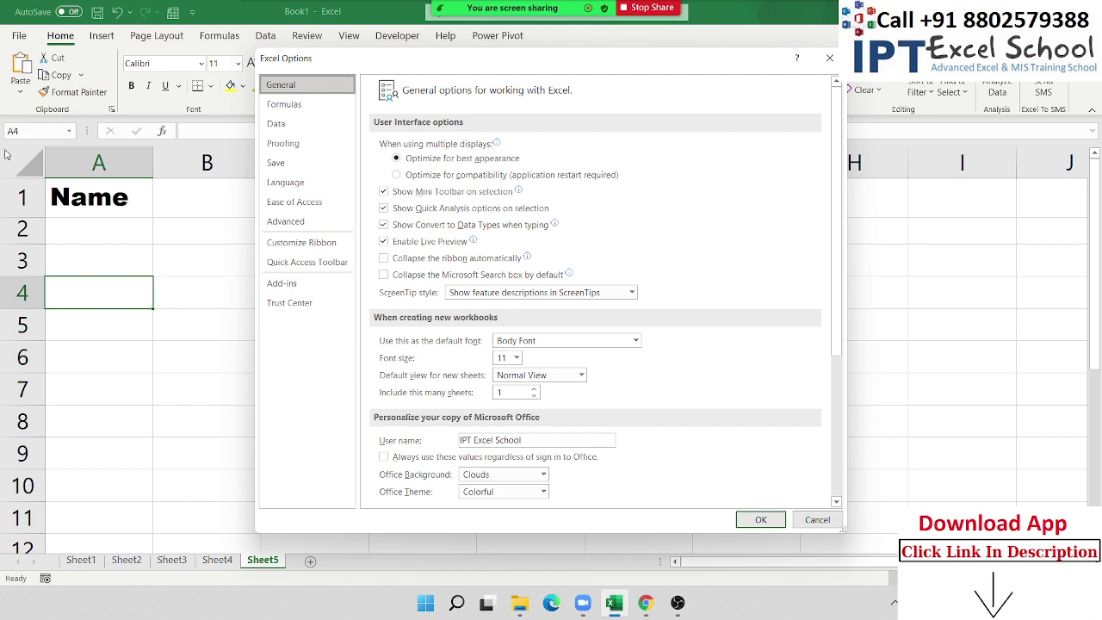
click(293, 106)
click(282, 142)
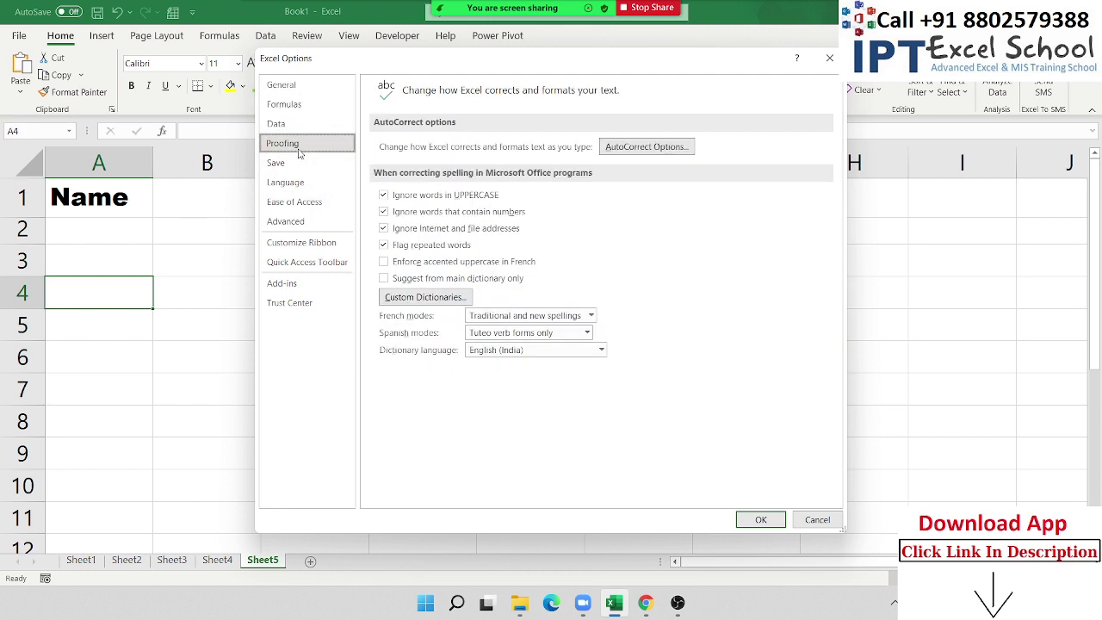
click(654, 148)
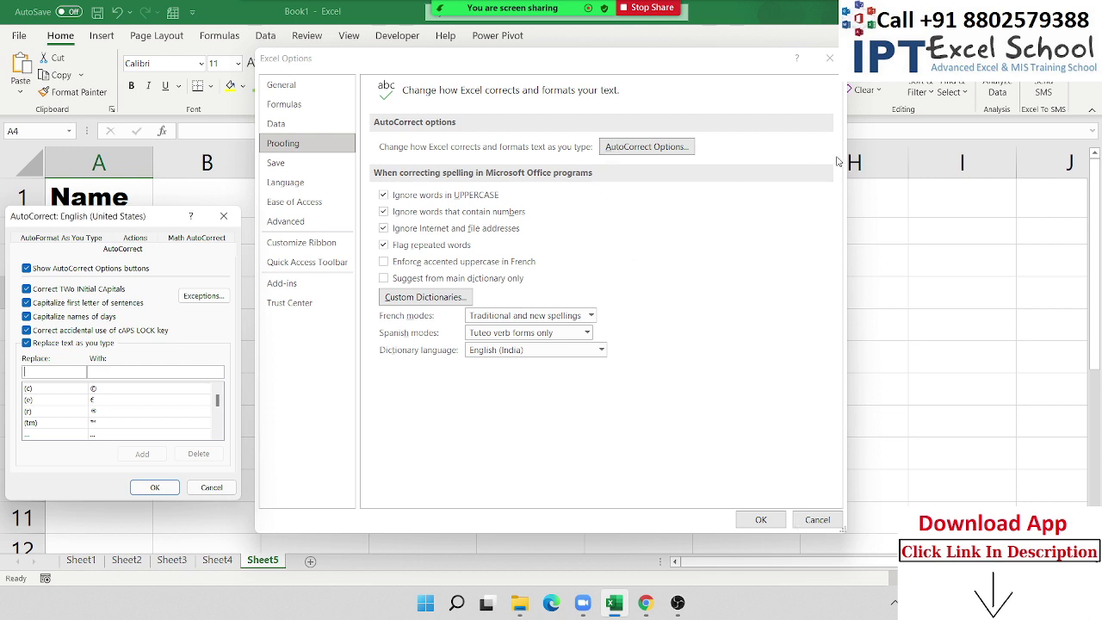
drag(43, 218, 611, 199)
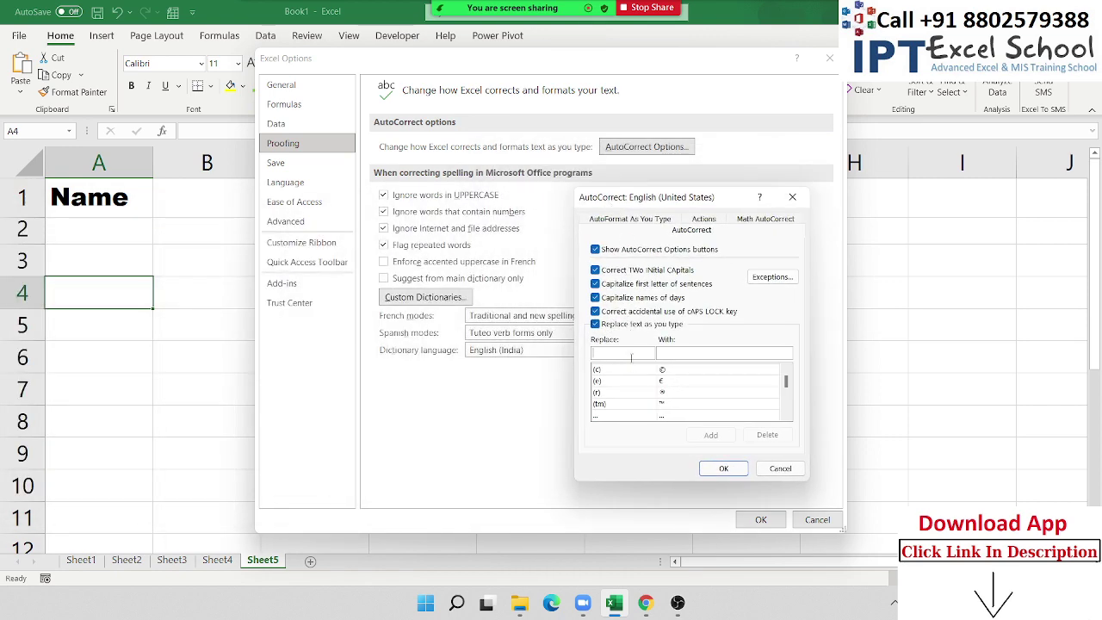
text(DL)
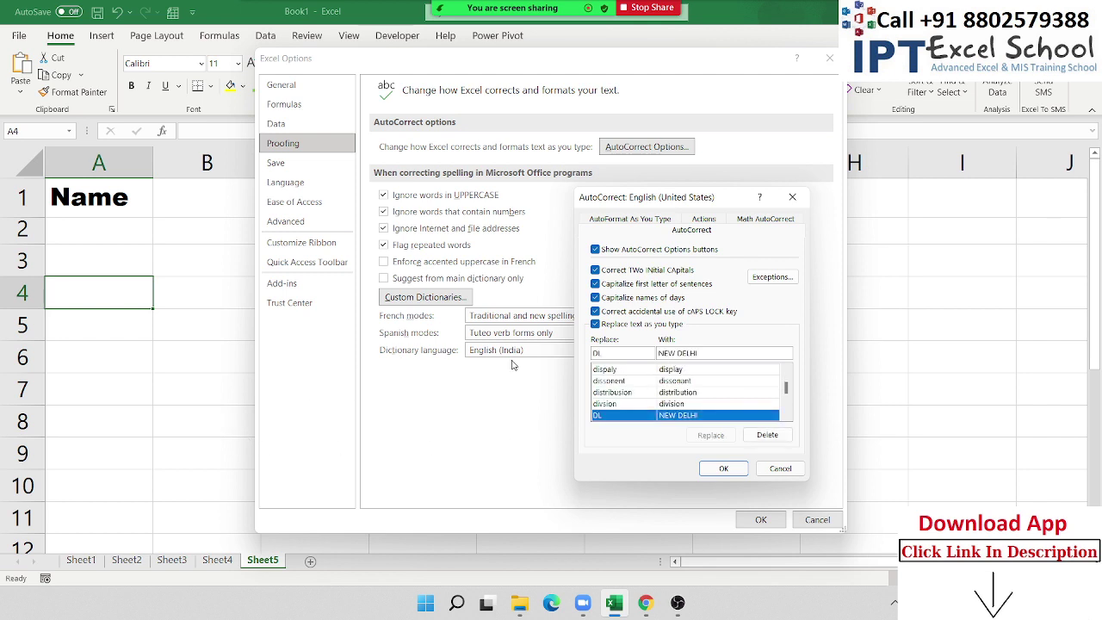
key(BackSpace)
key(BackSpace)
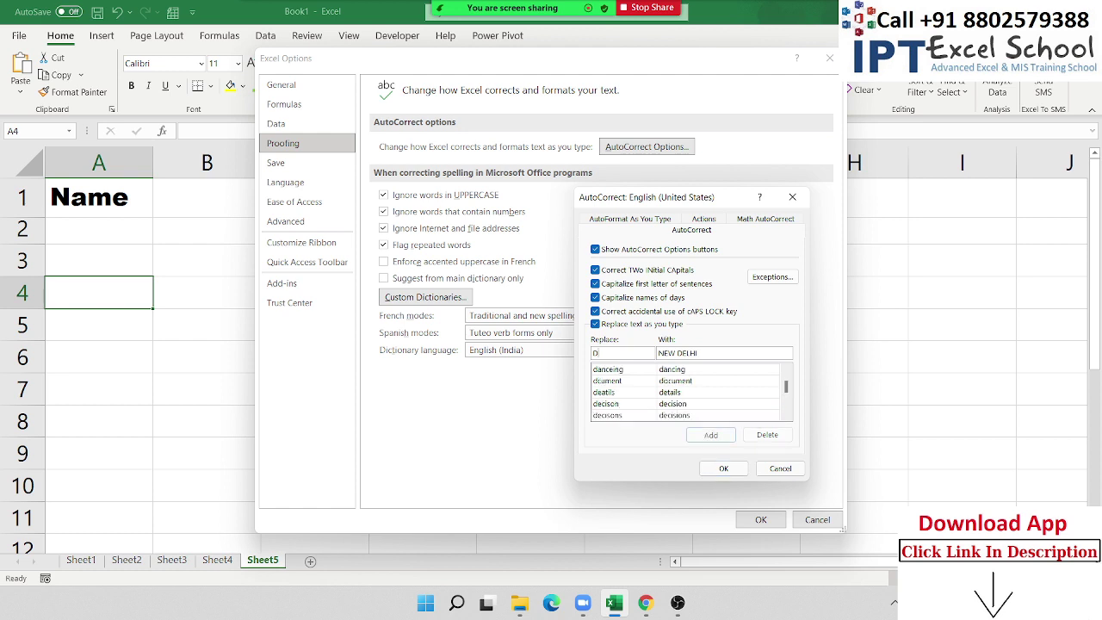
text(MS)
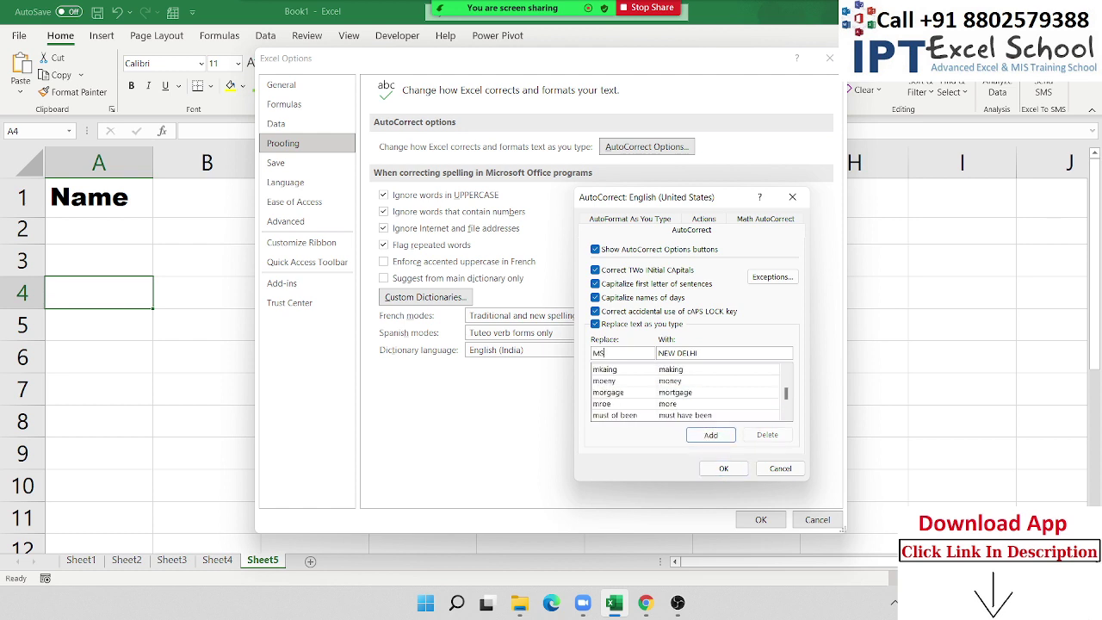
drag(699, 353, 656, 353)
text(M)
text(Report 2021)
click(712, 438)
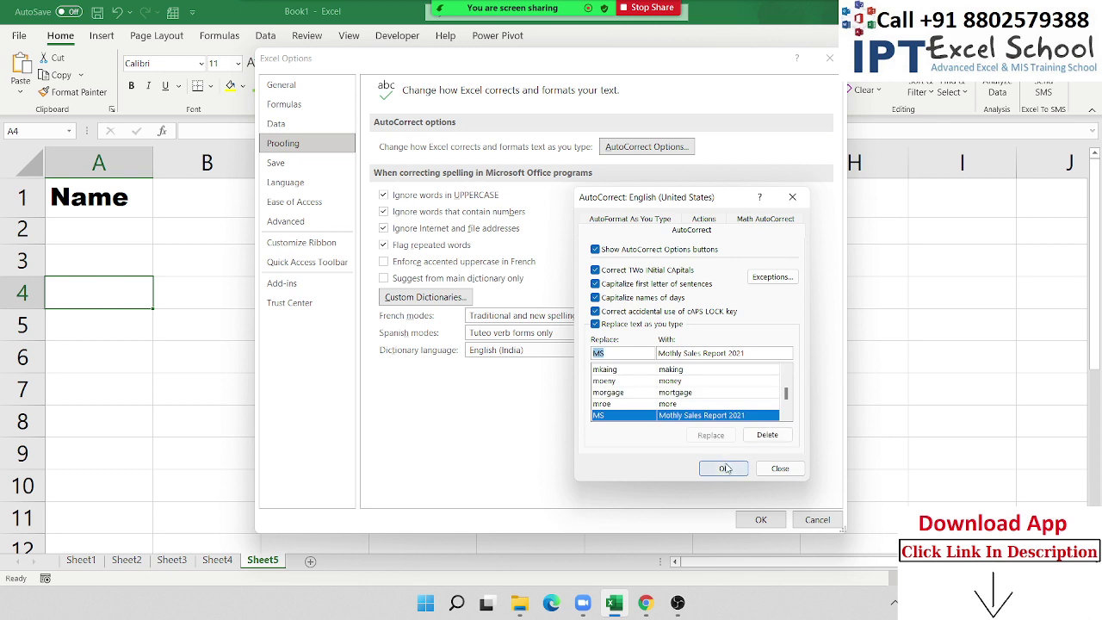
click(726, 469)
click(761, 519)
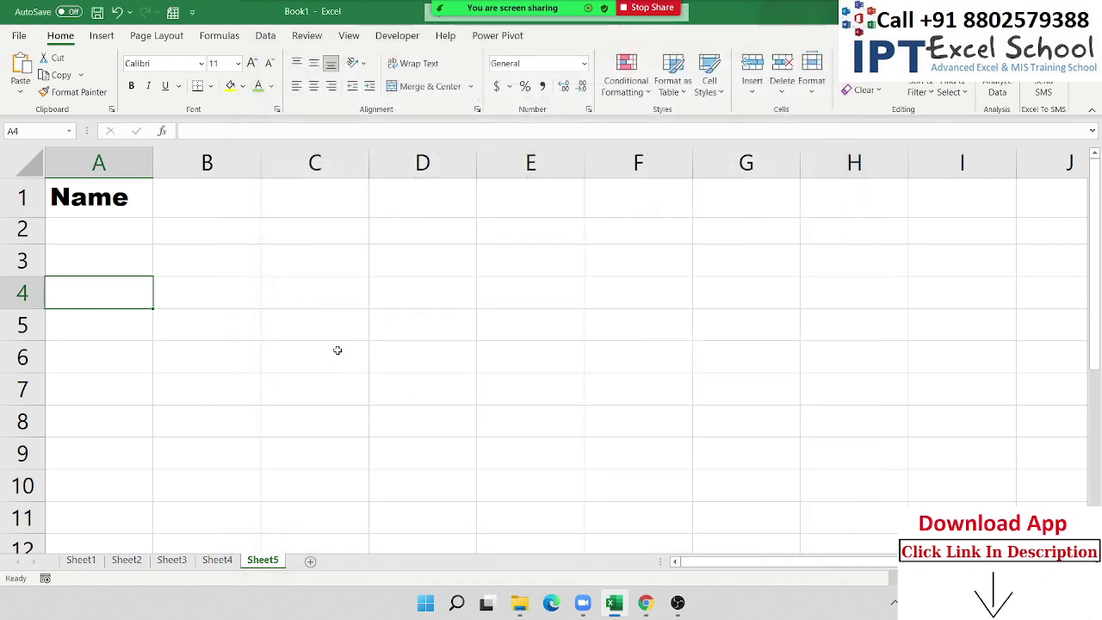
- Type MS in cell C6 so it expands to 'Mothly Sales Report 2021'
click(338, 350)
text(M)
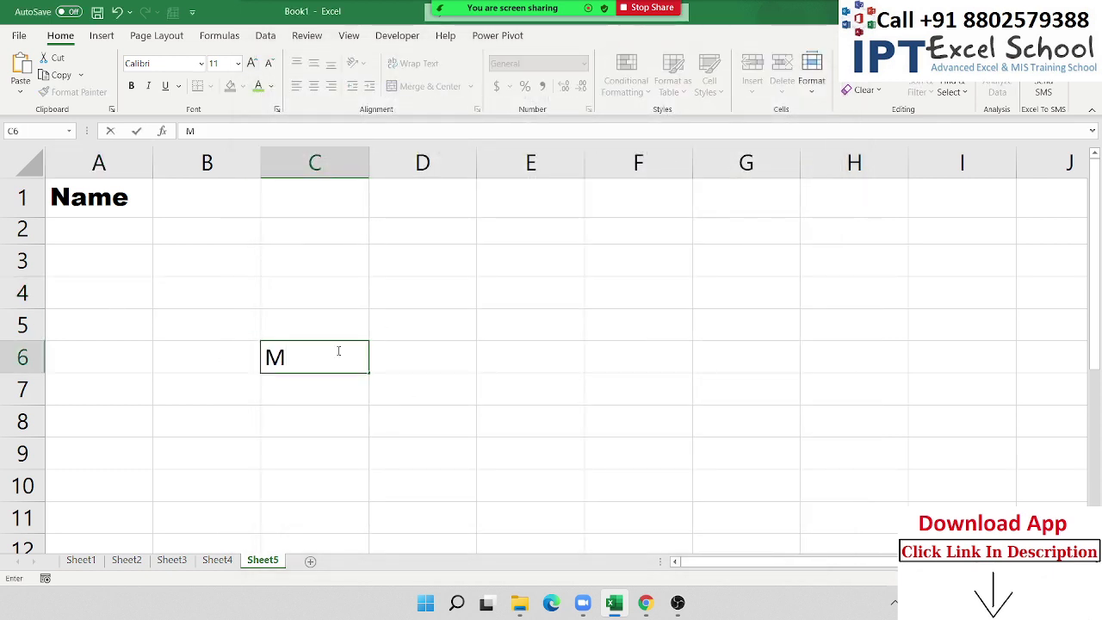
text(Sales Report 2021)
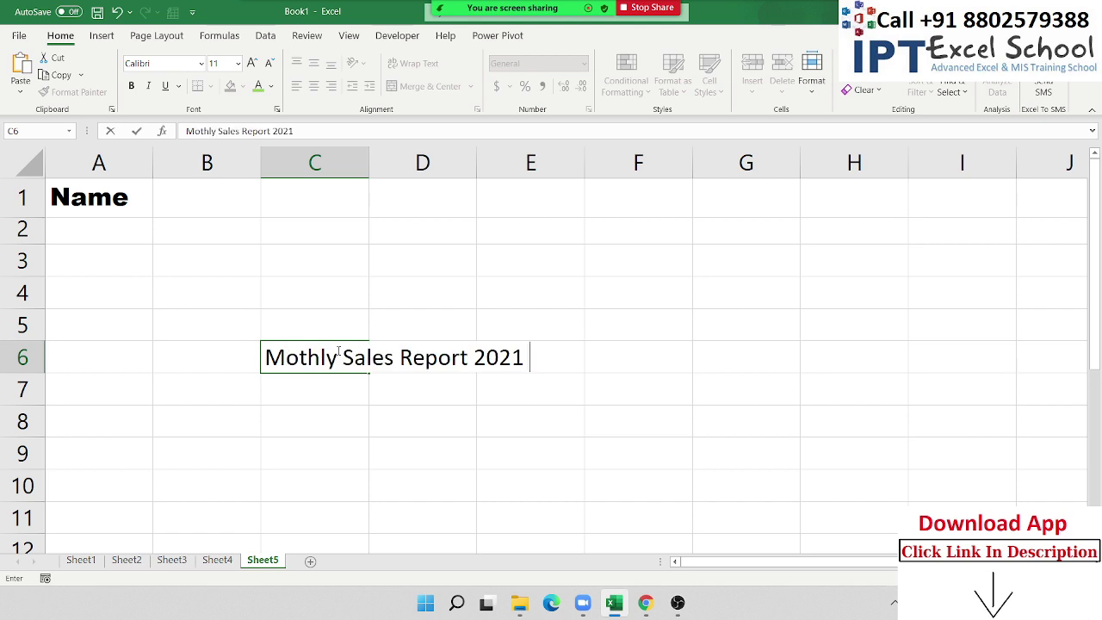
key(Return)
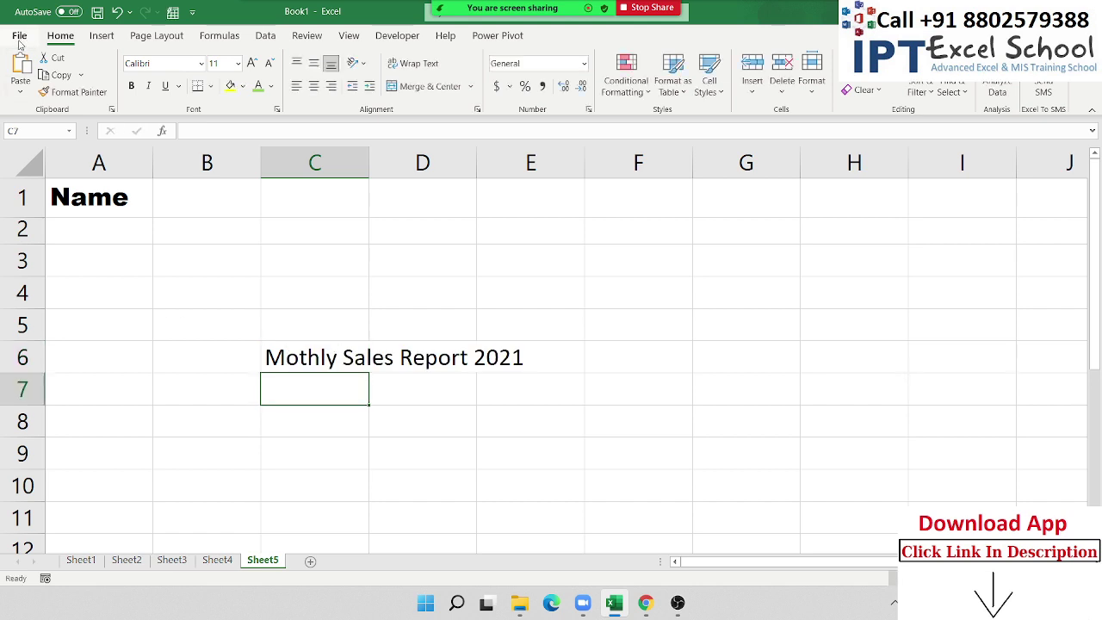
click(19, 35)
click(34, 551)
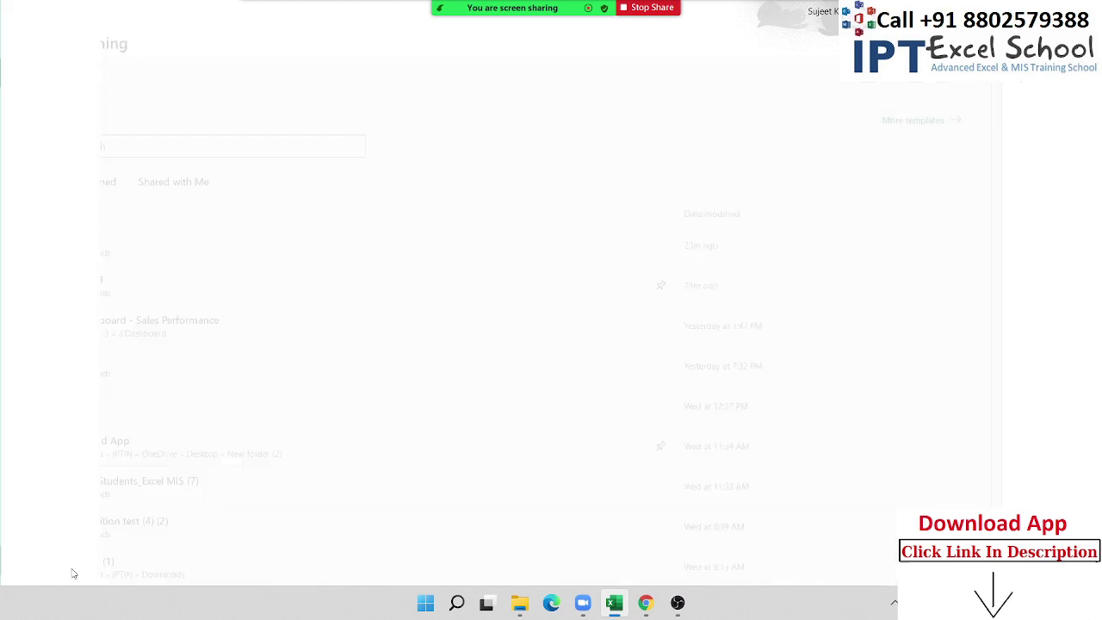
click(284, 163)
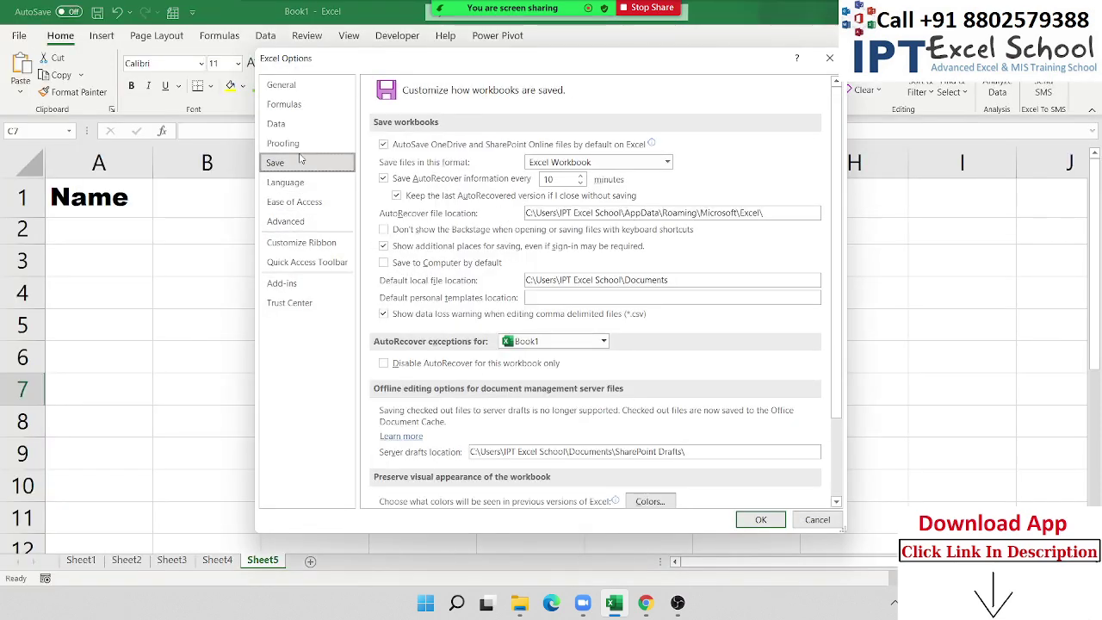
click(300, 148)
click(633, 148)
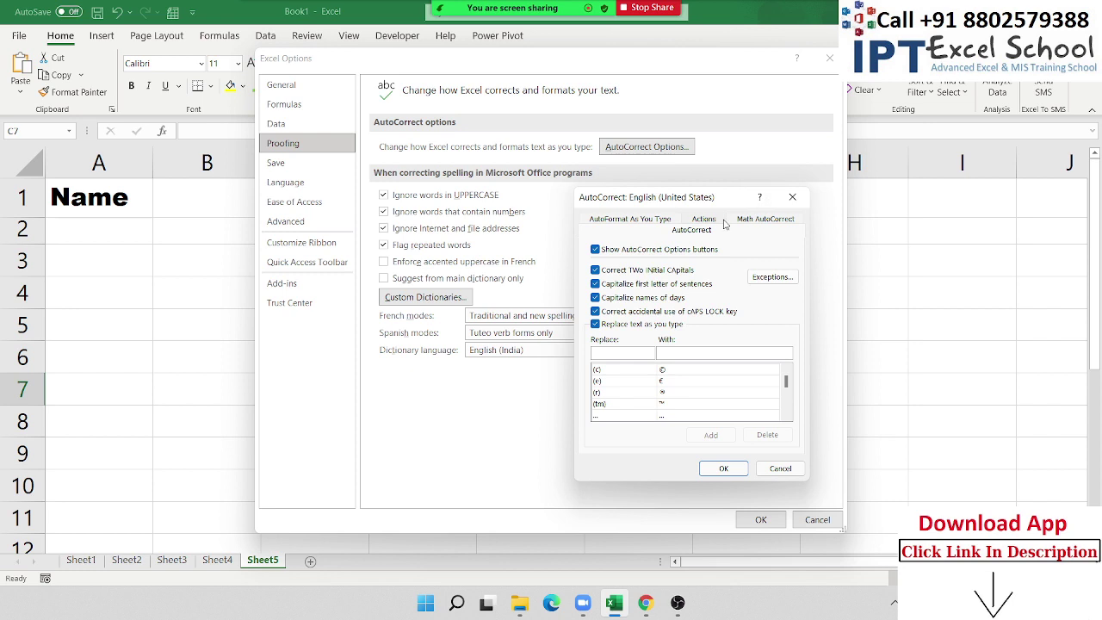
click(617, 222)
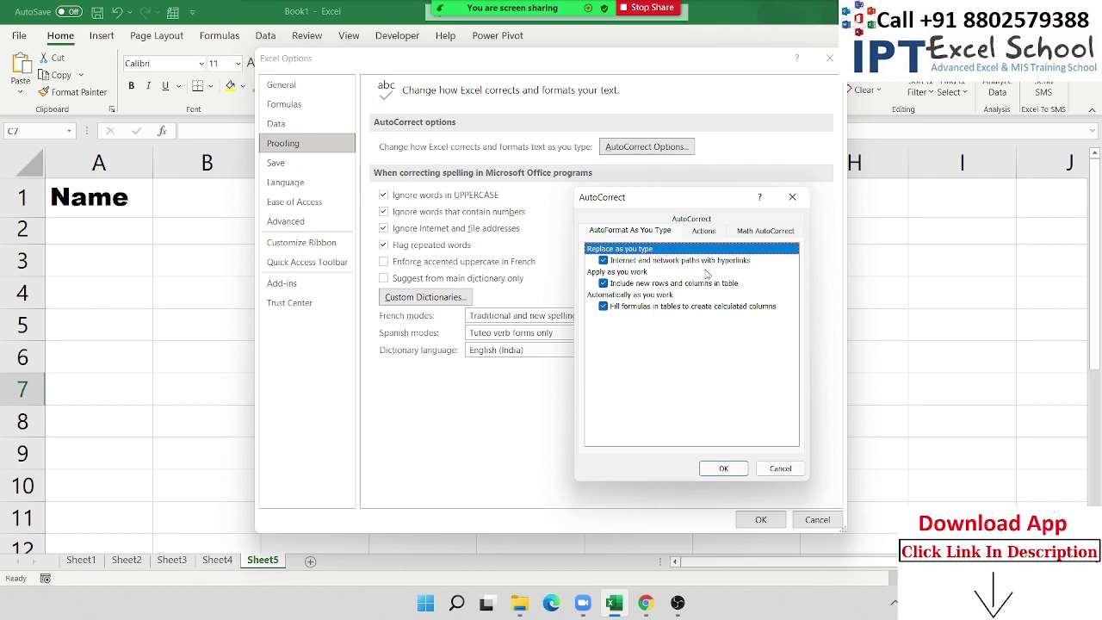
key(Return)
key(Return)
scroll(622, 334, down, 3)
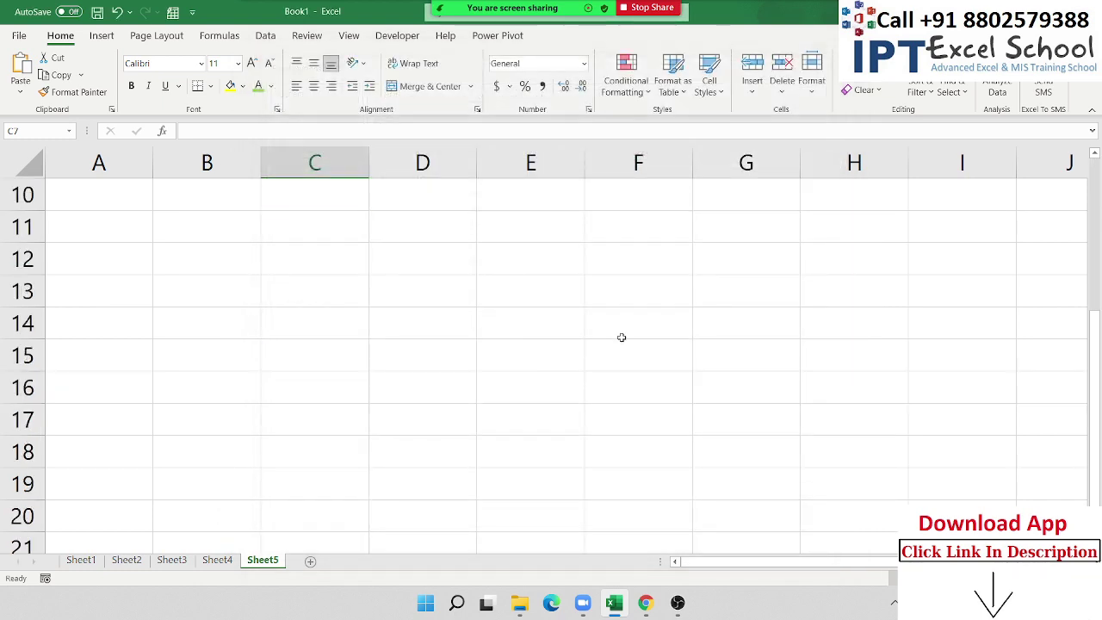
- Enter an e-mail address in cell C13, which becomes a hyperlink
click(278, 284)
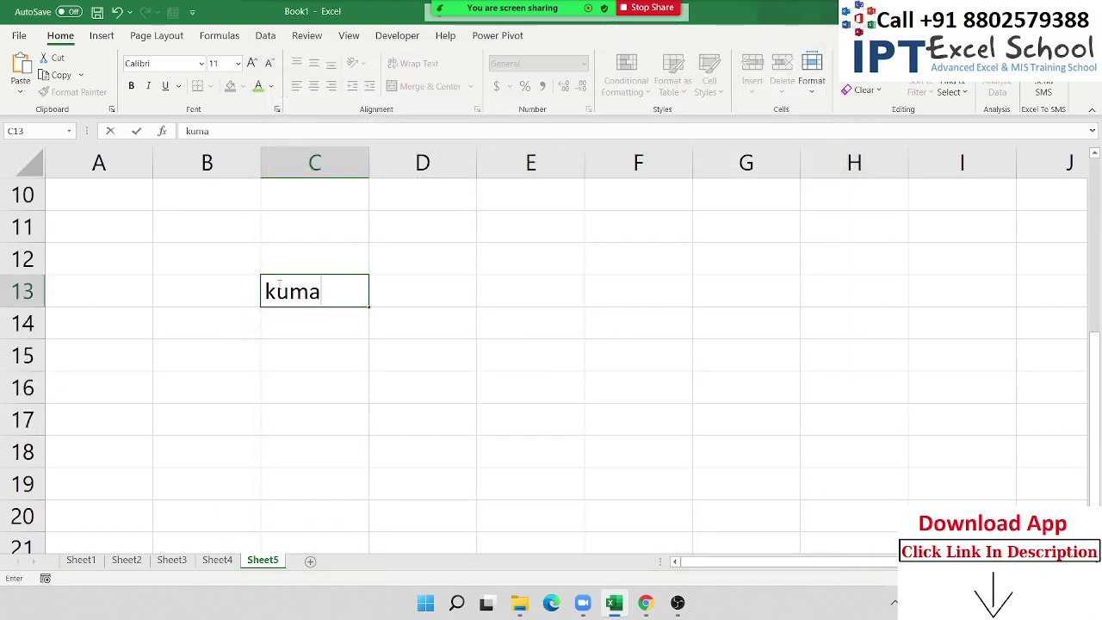
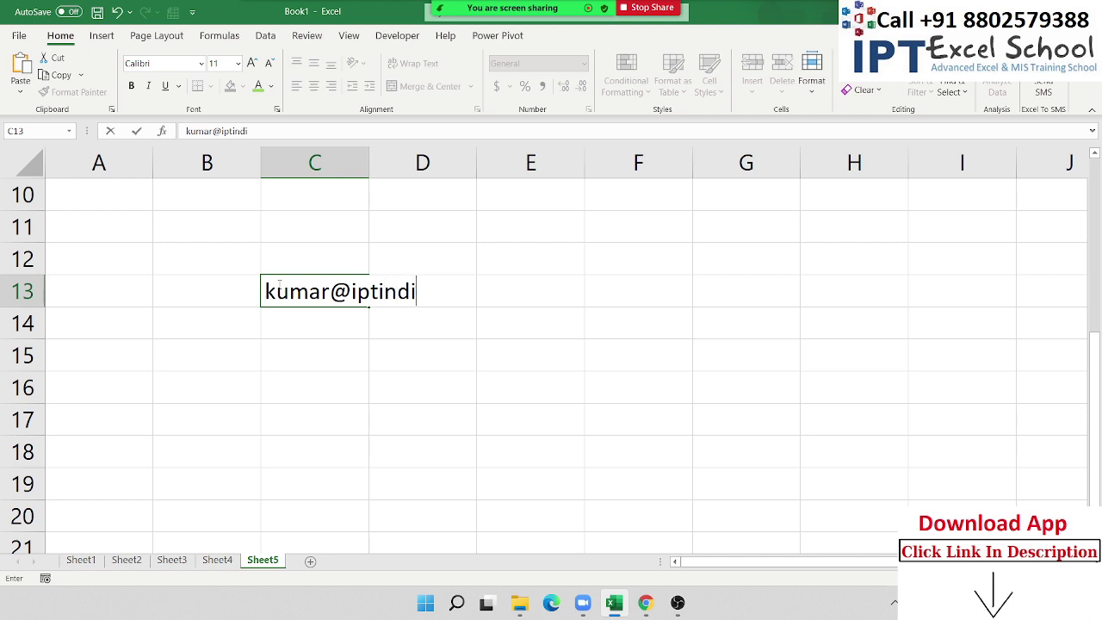
key(Return)
key(Return)
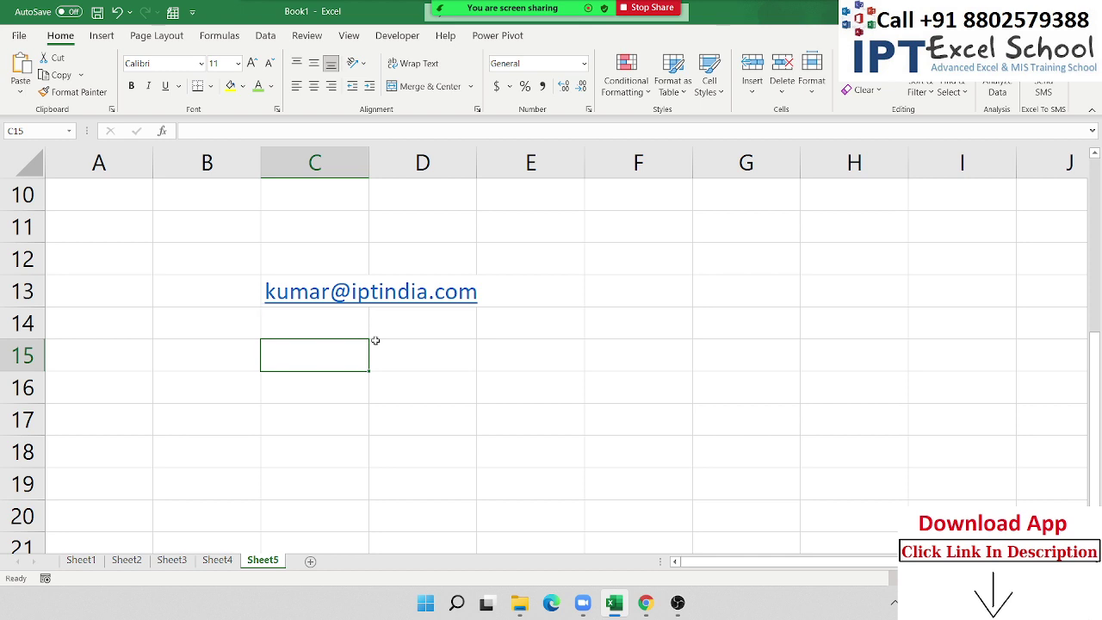
- Paste the linked e-mail address down C13:C24
click(18, 36)
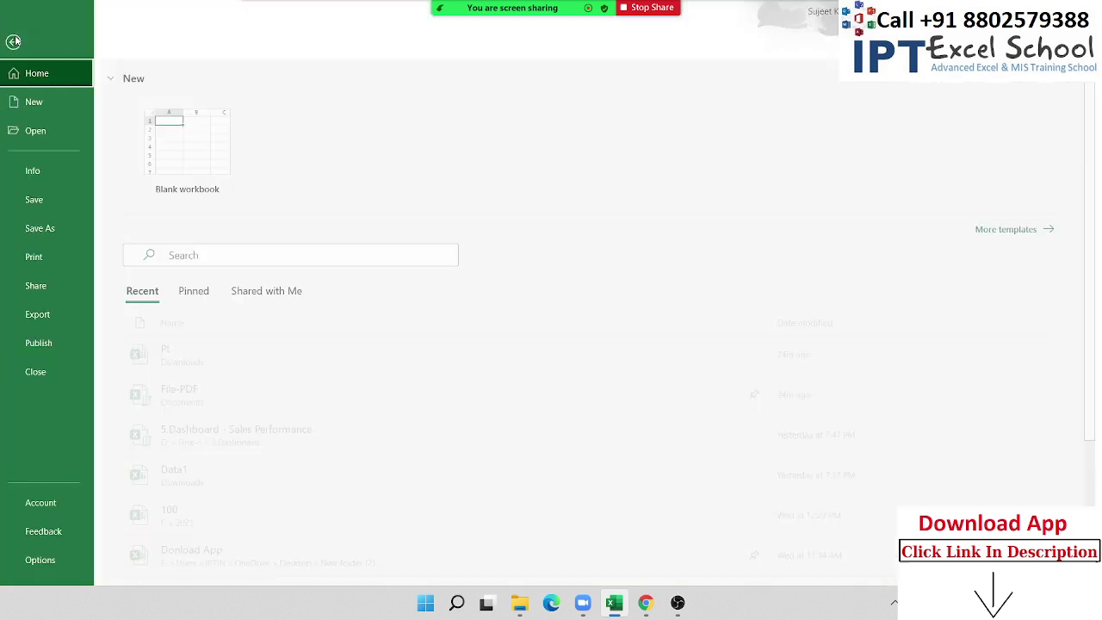
click(62, 249)
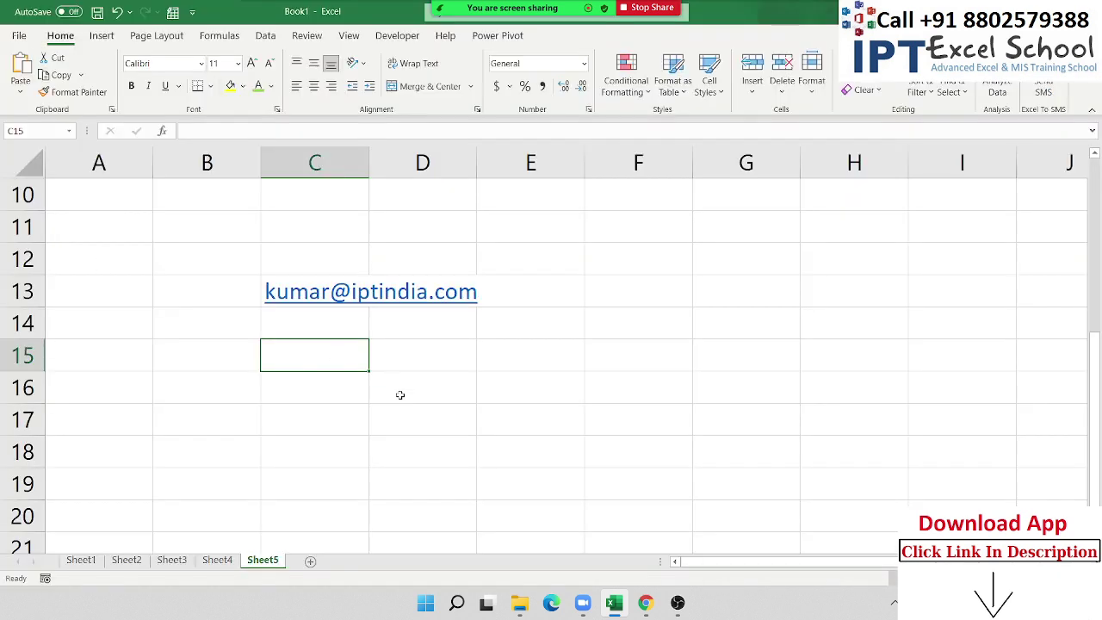
key(Up)
key(Up)
key(shift+Down)
key(shift+Down)
key(shift+Down)
key(shift+Down)
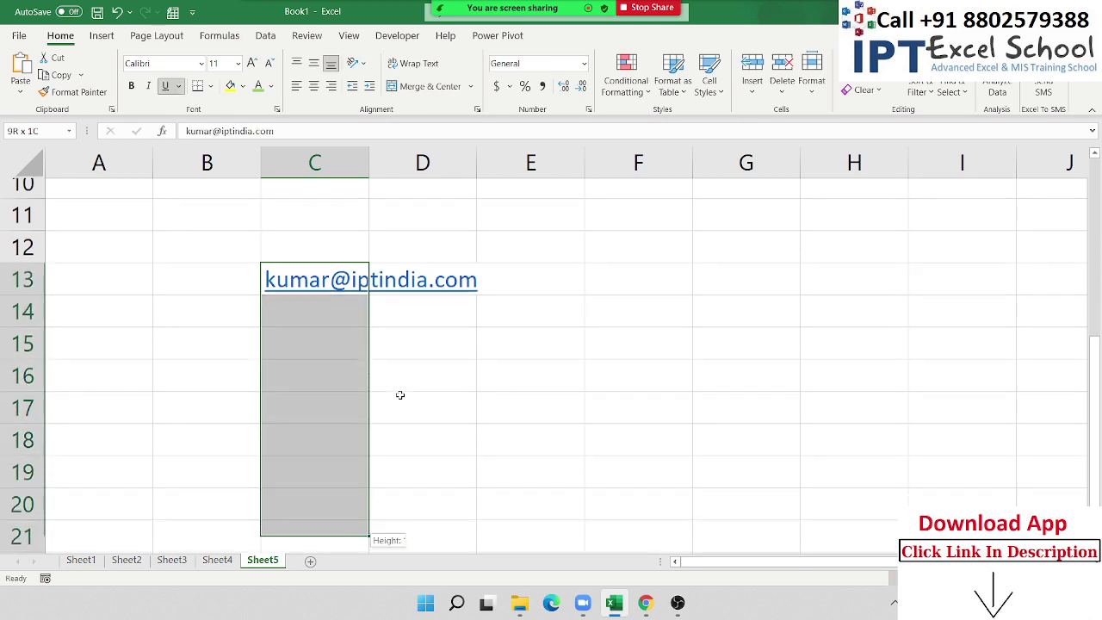
key(shift+Down)
key(shift+Down)
key(shift+Down)
key(ctrl+v)
- Clear the hyperlinks and delete the copied addresses in C14:C24, then move to C16
scroll(598, 357, up, 3)
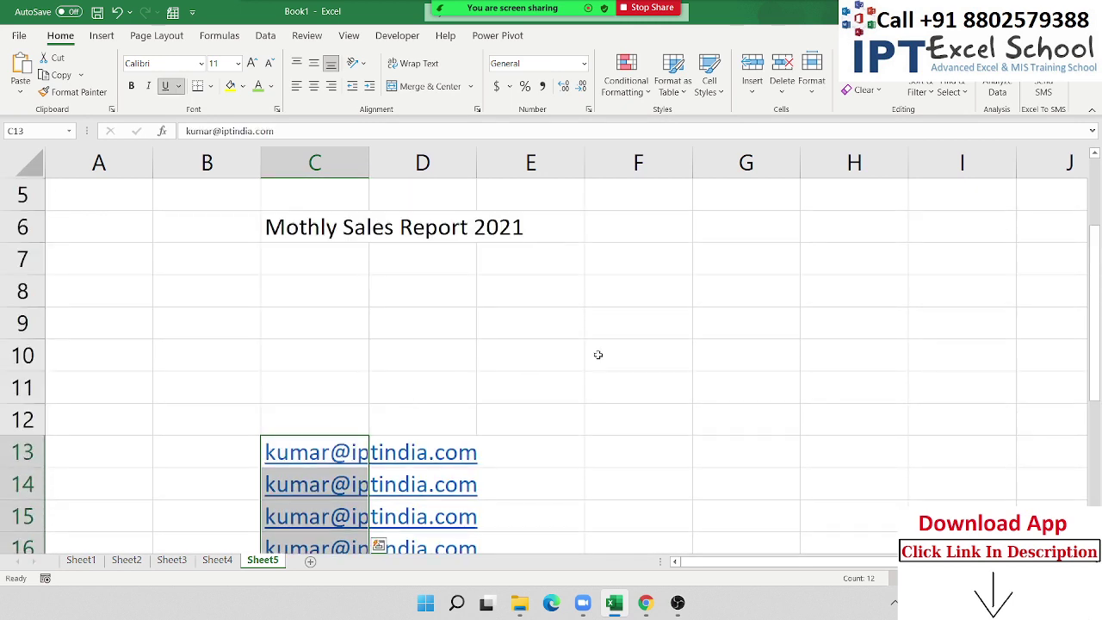
scroll(640, 357, down, 3)
click(649, 348)
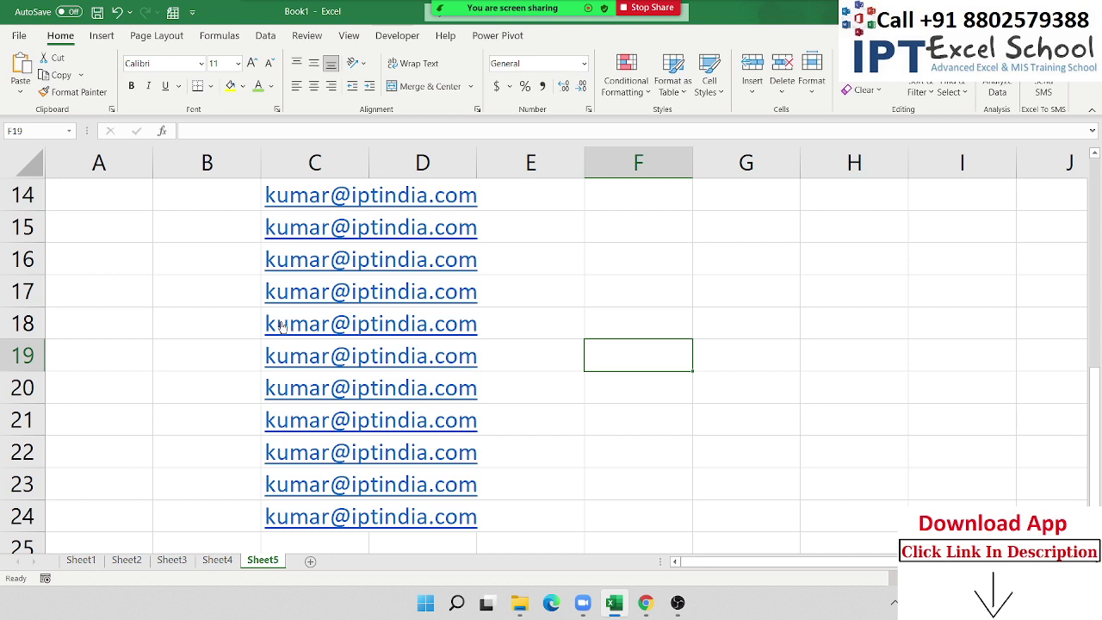
click(569, 199)
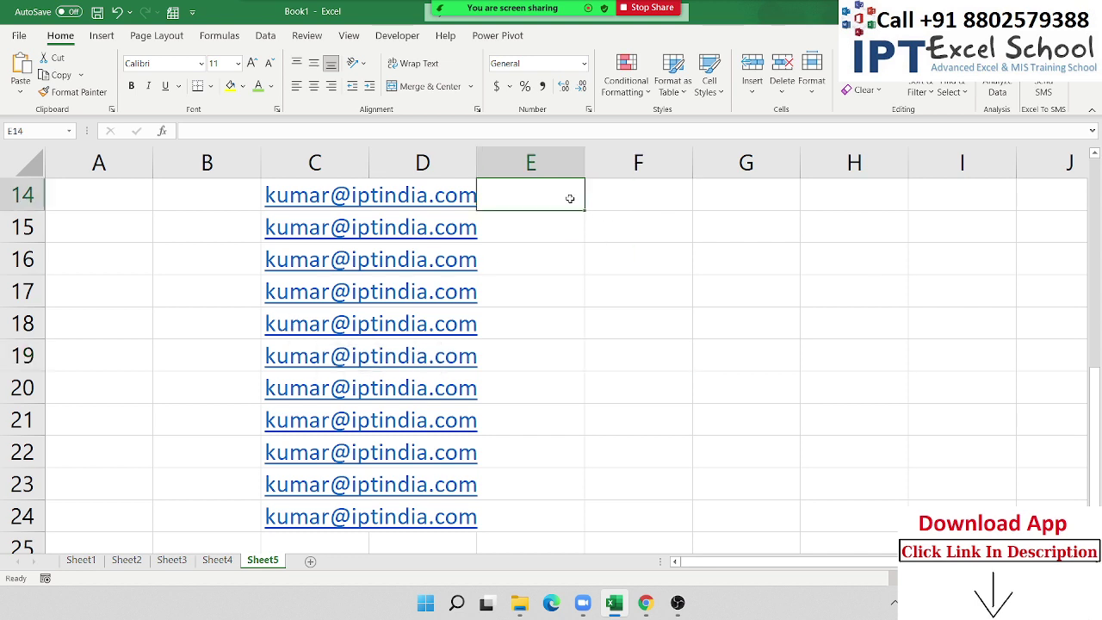
key(Left)
key(Left)
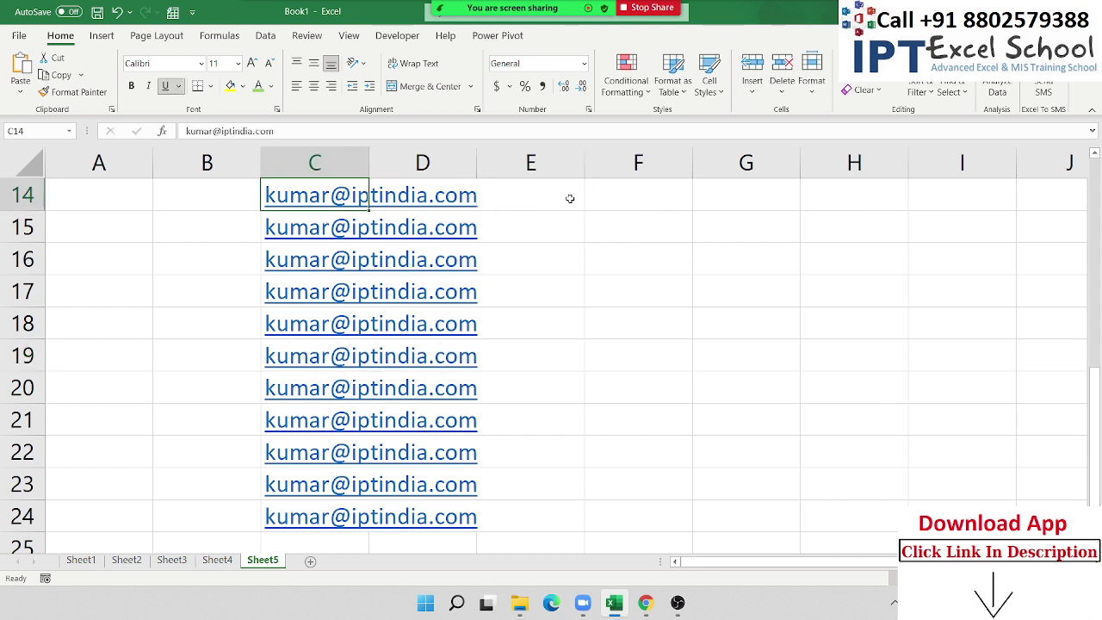
key(ctrl+shift+Down)
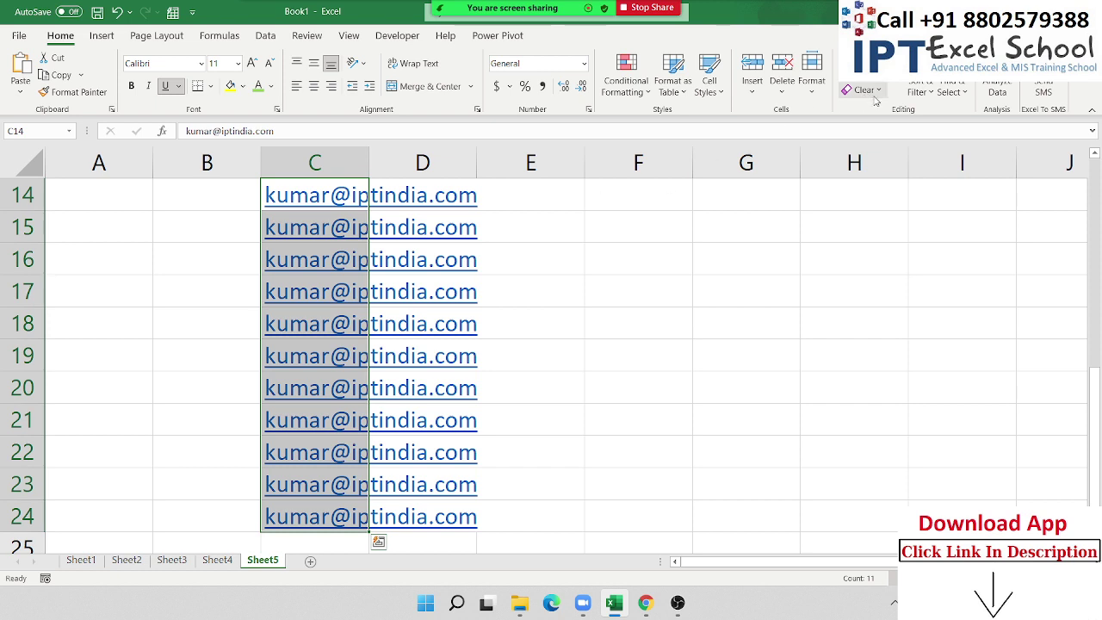
click(864, 90)
click(886, 222)
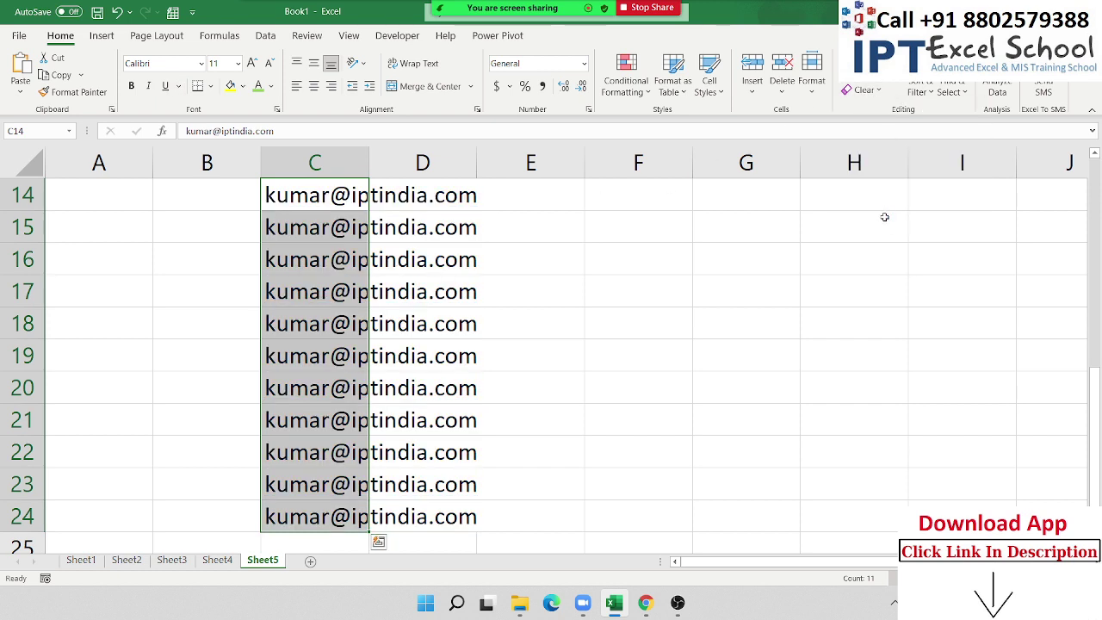
key(Delete)
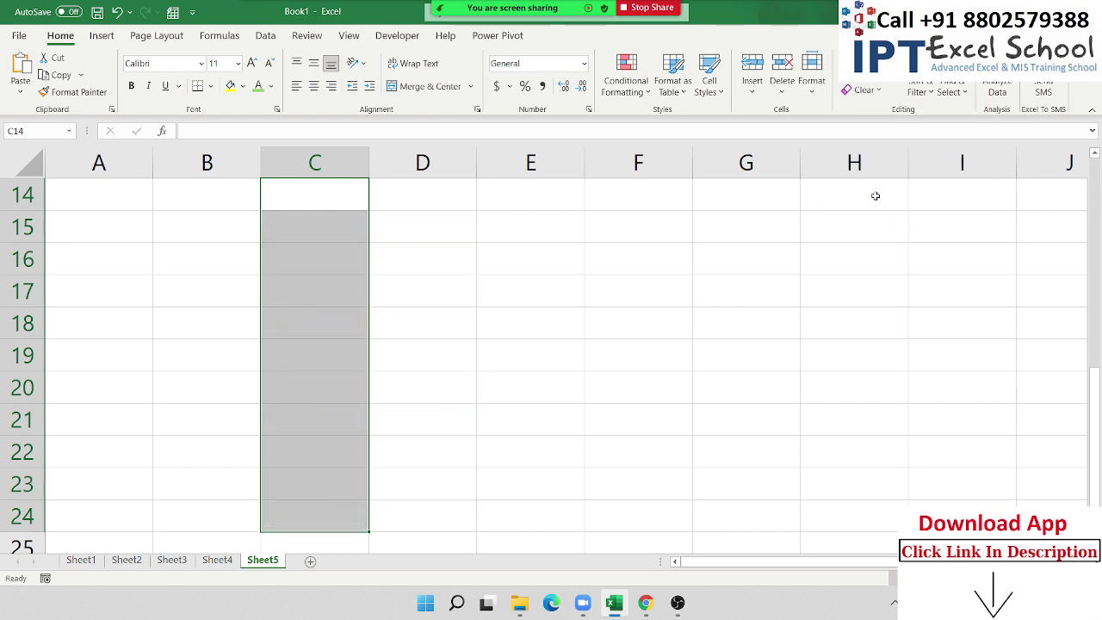
key(Up)
key(Down)
key(Down)
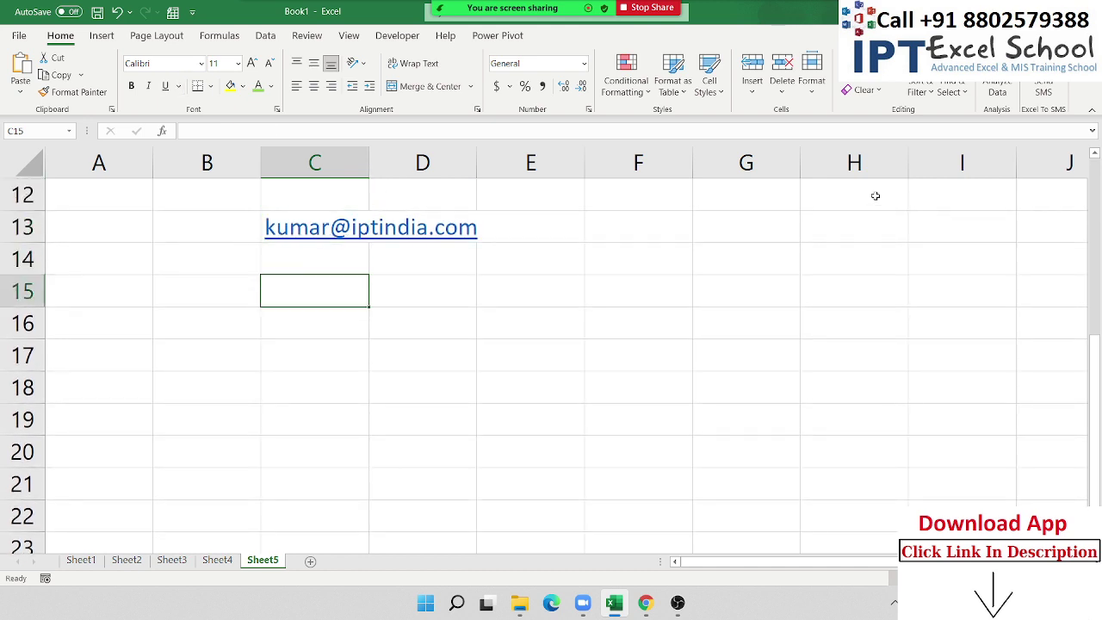
key(Down)
- Turn off 'Internet and network paths with hyperlinks' in AutoFormat As You Type
click(18, 35)
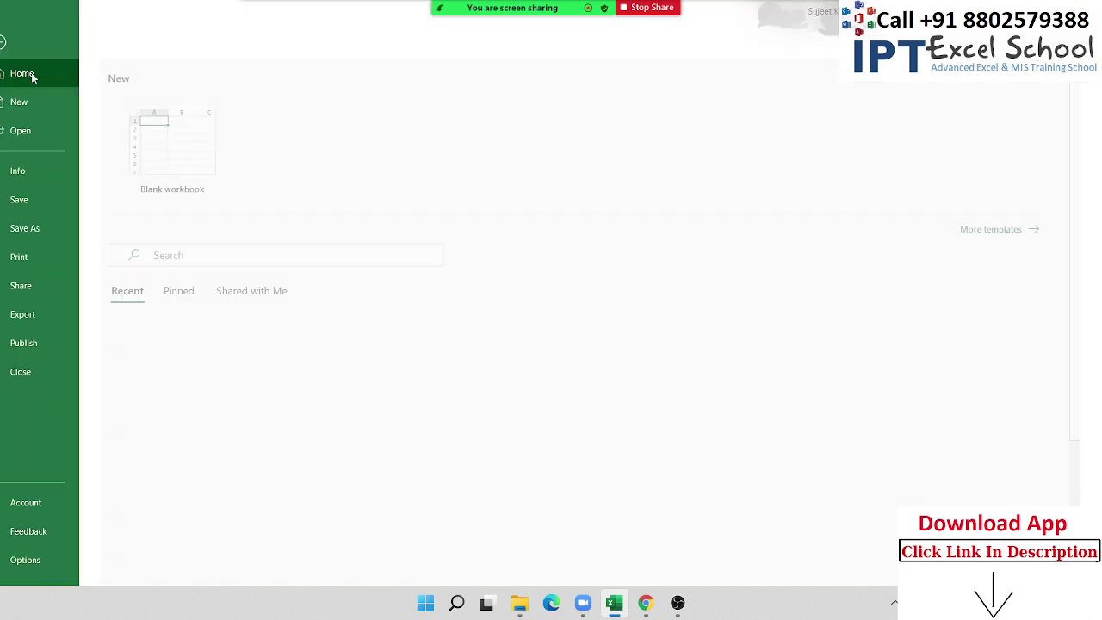
click(66, 573)
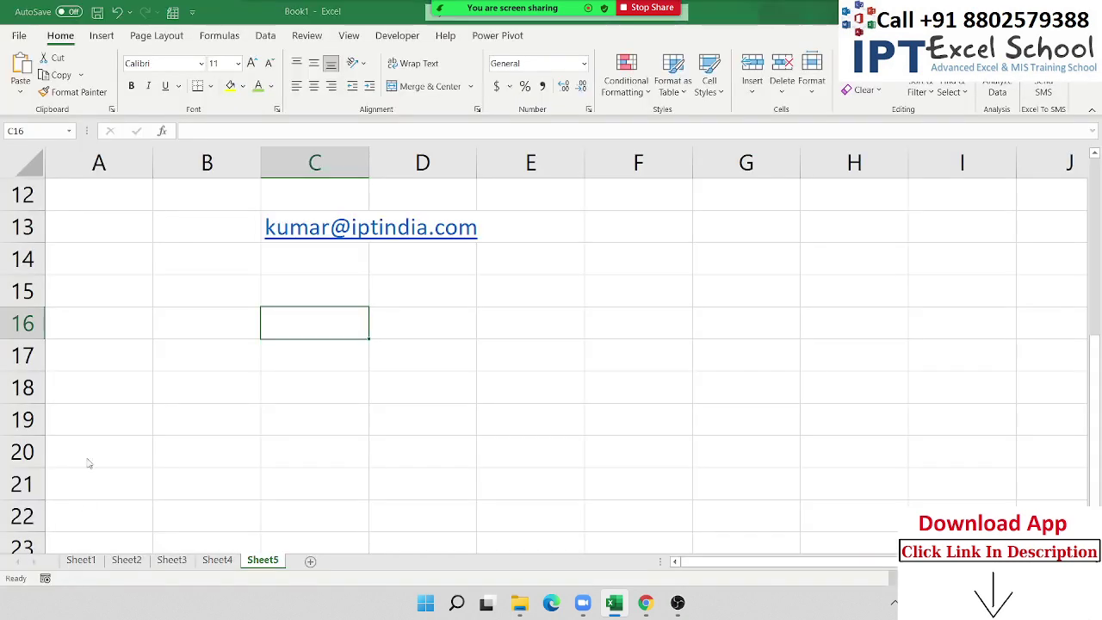
click(284, 143)
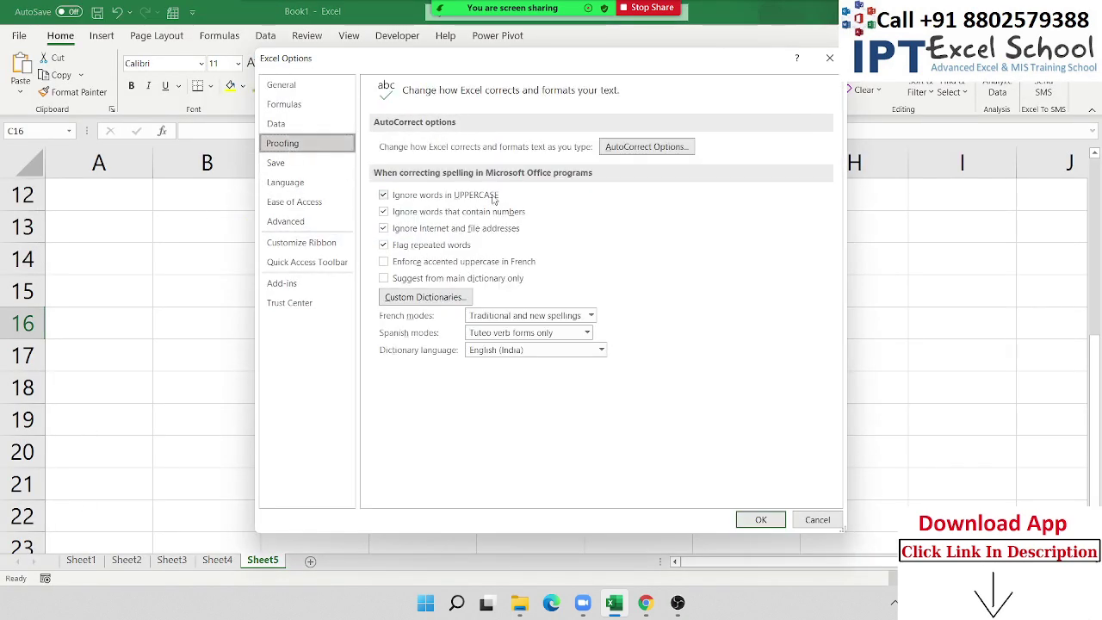
click(645, 146)
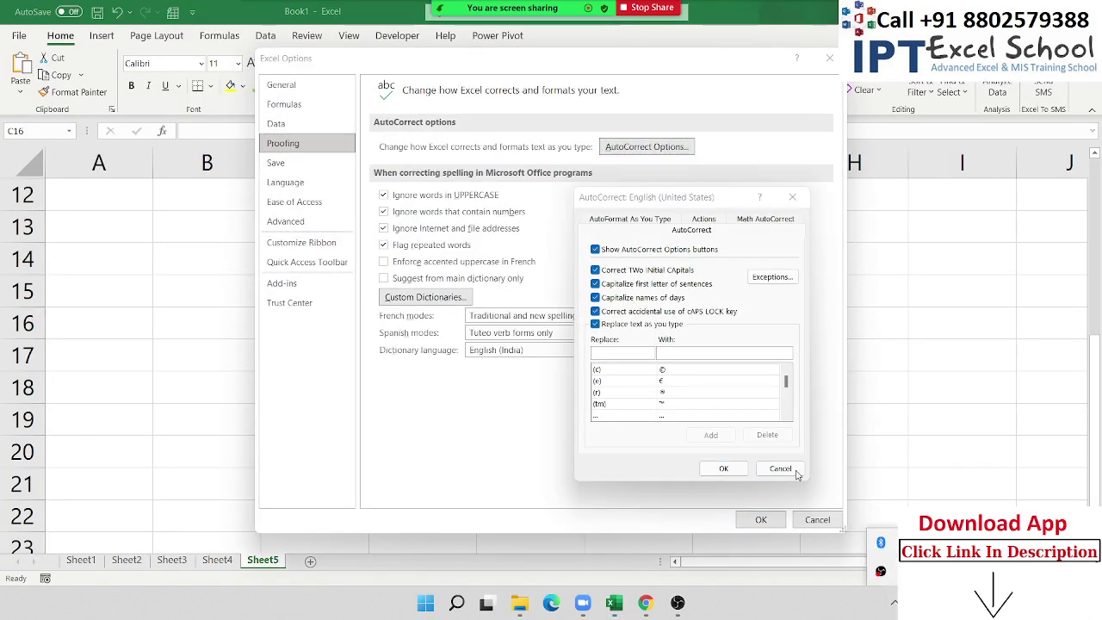
click(787, 325)
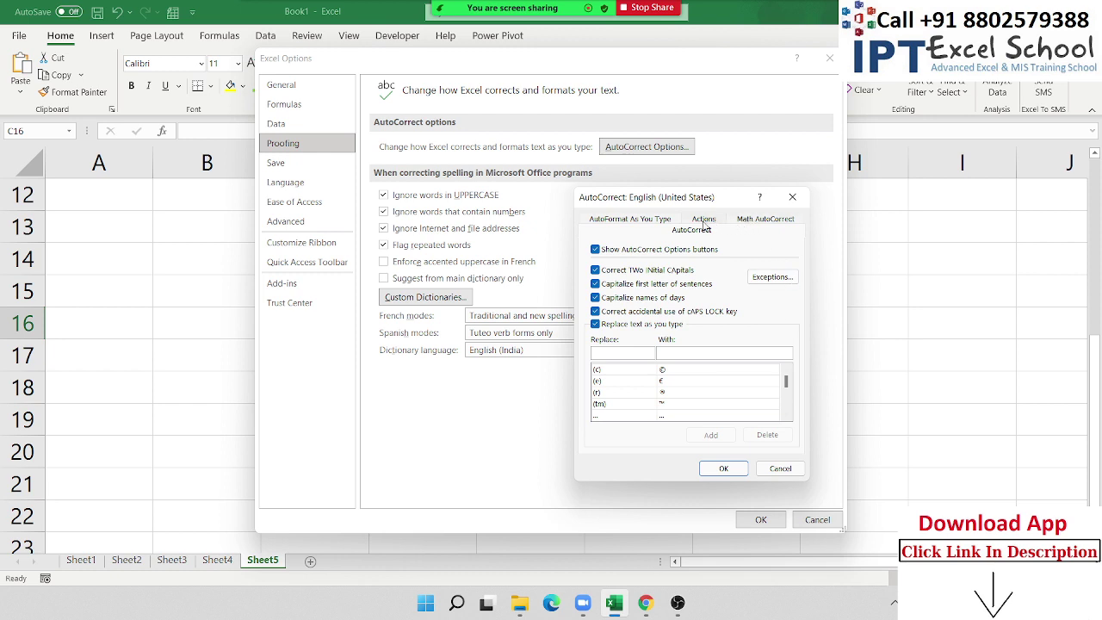
click(642, 221)
click(604, 261)
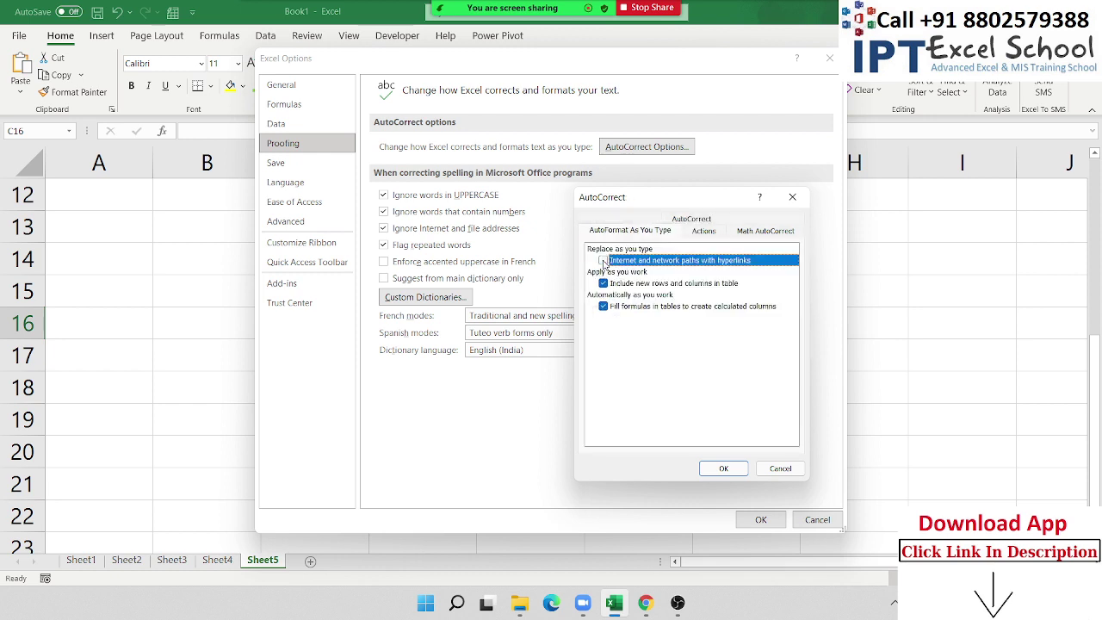
click(723, 468)
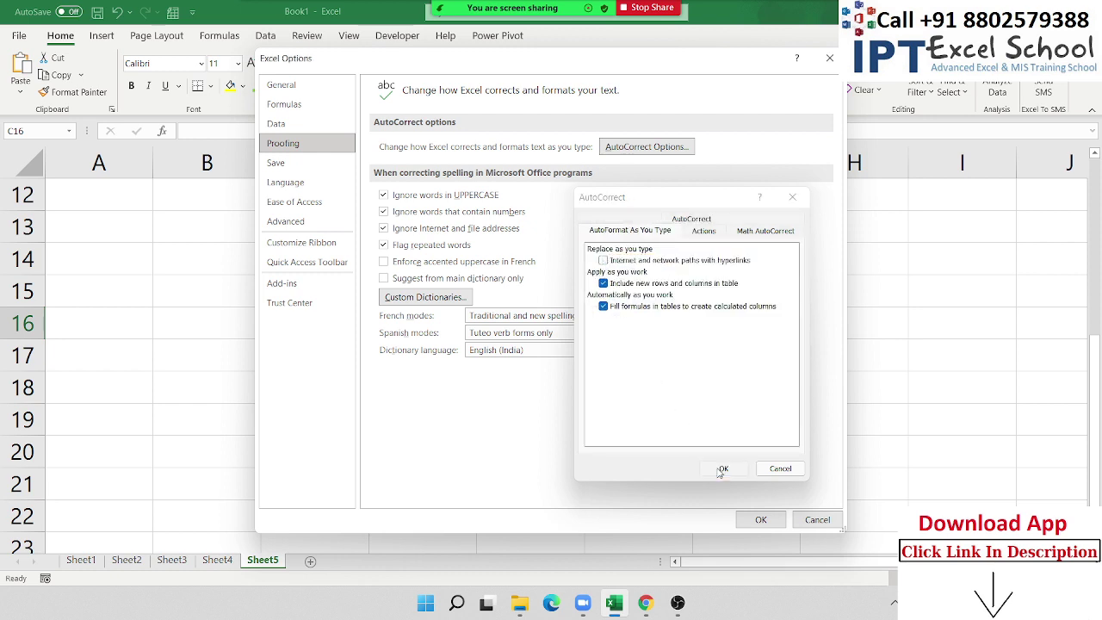
click(761, 521)
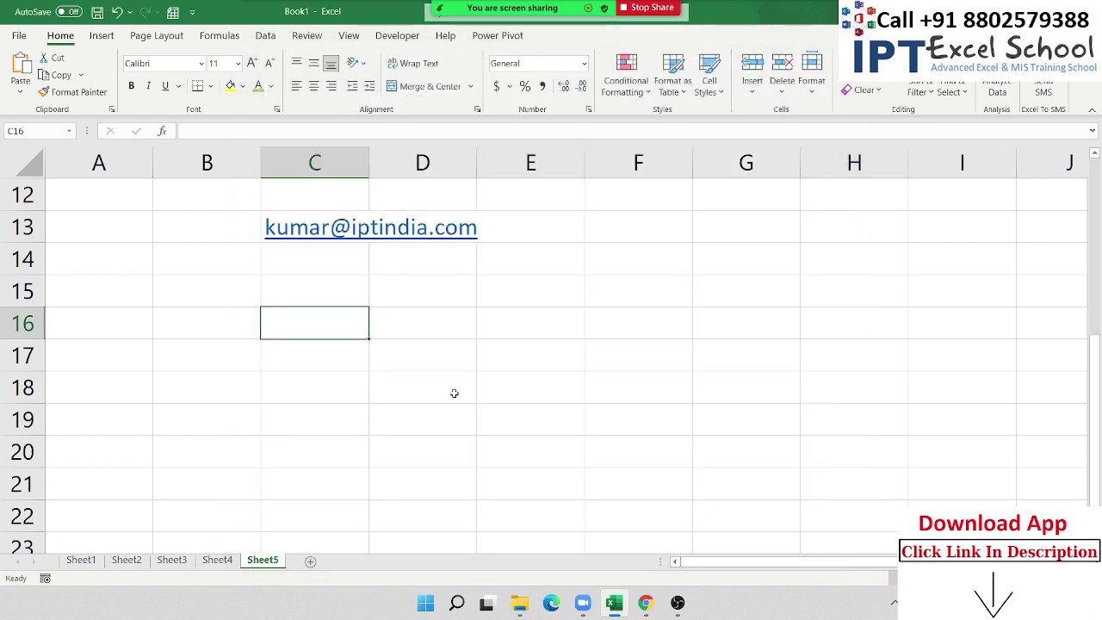
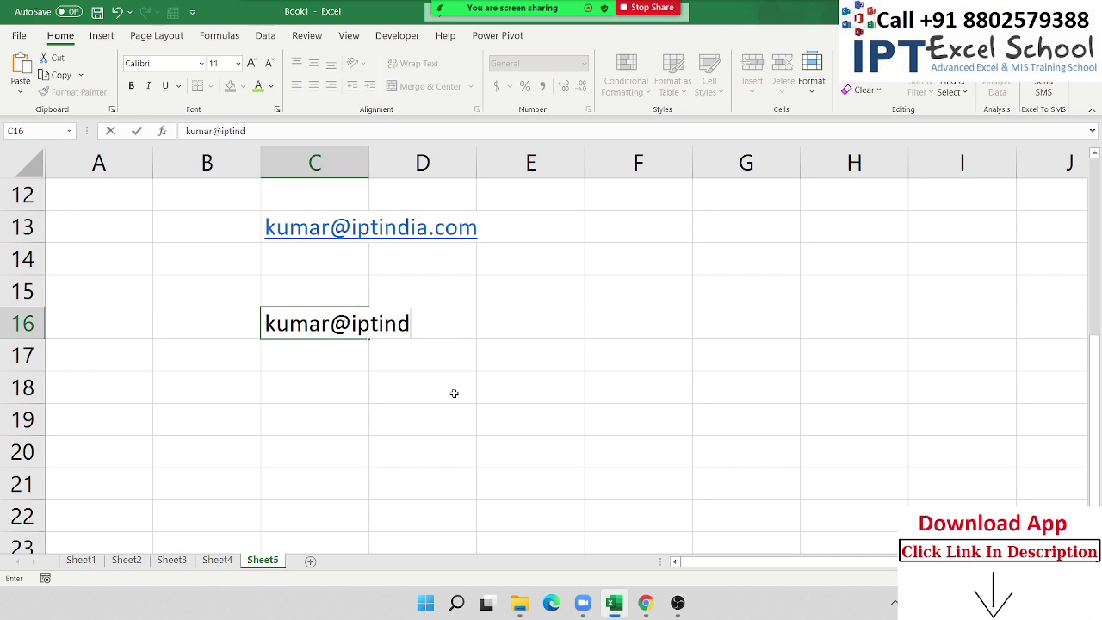
- Type an e-mail address in C16, confirming it stays plain unlinked text
key(Return)
key(Up)
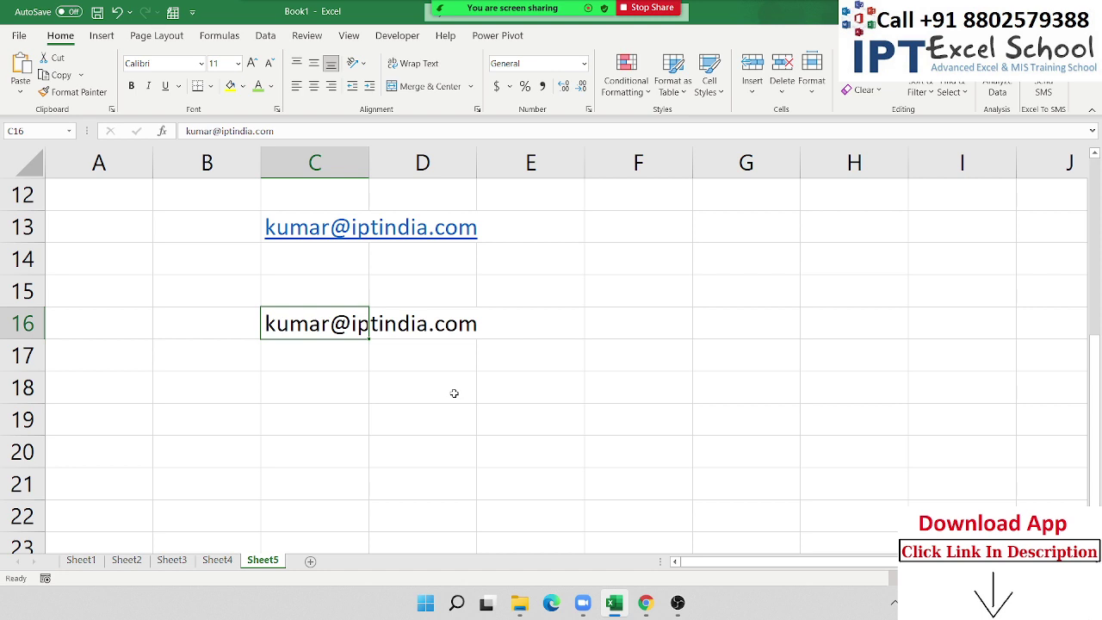
key(Down)
key(Up)
key(Right)
key(Right)
key(Left)
key(Left)
key(Left)
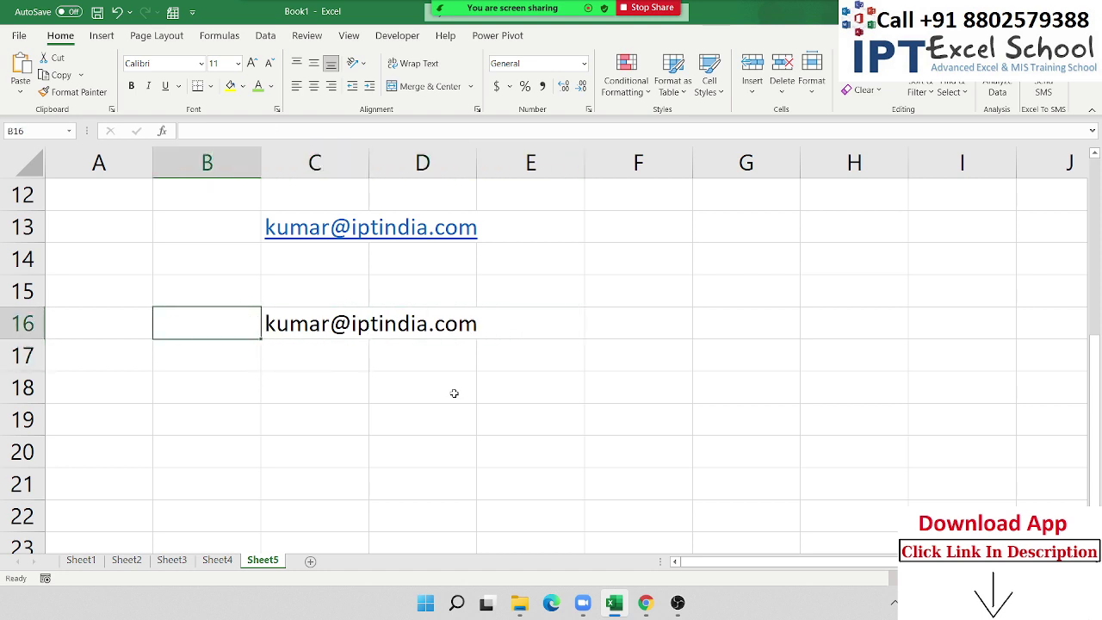
key(Right)
key(Right)
key(Right)
key(Right)
key(Left)
key(Left)
key(Left)
key(Left)
key(Right)
key(Down)
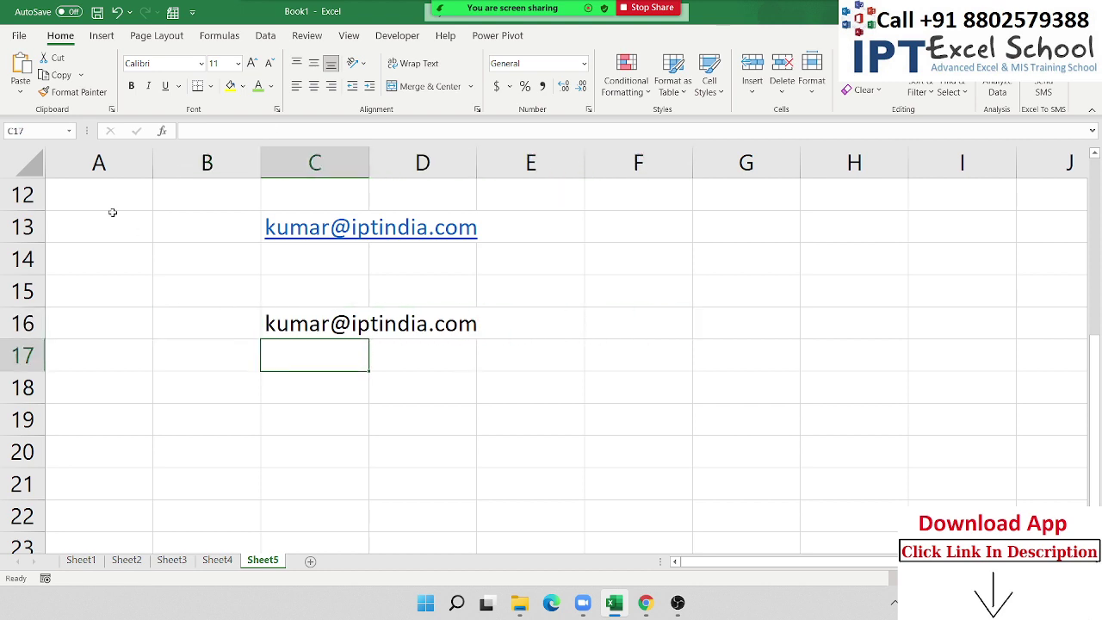
- Open Excel Options on General and move it right so worksheet columns C–D stay visible
click(19, 36)
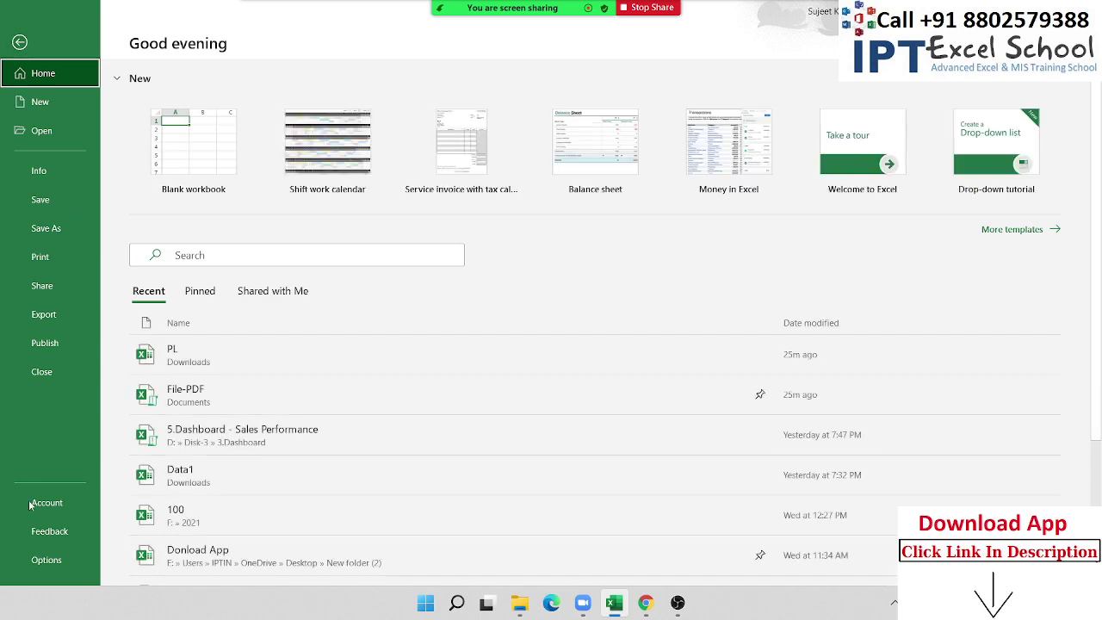
click(45, 560)
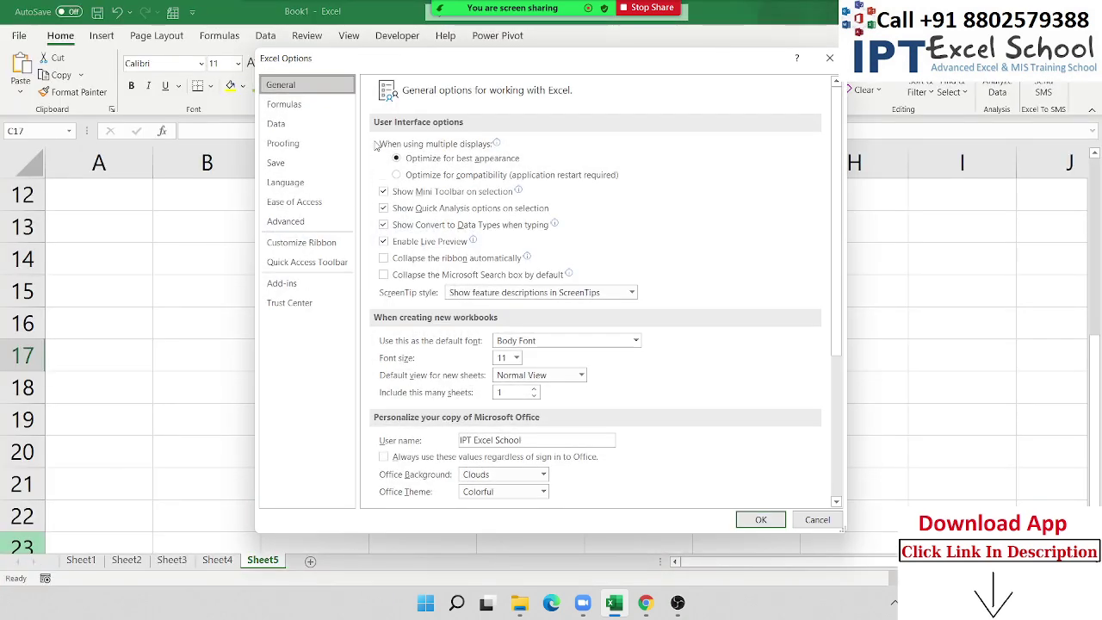
drag(410, 67, 690, 79)
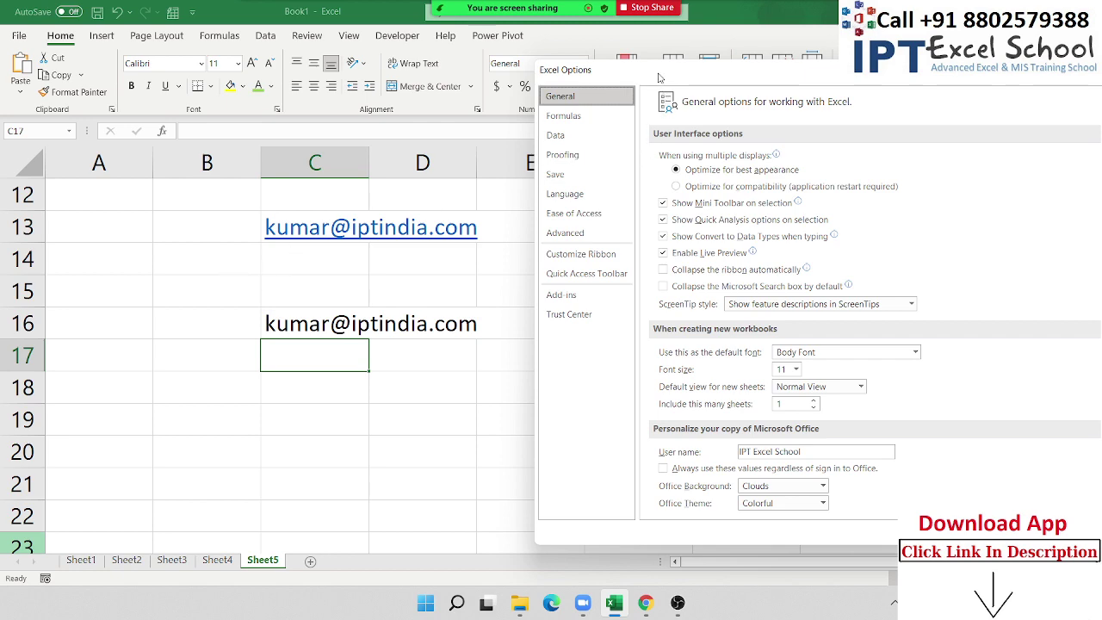
drag(660, 77, 611, 66)
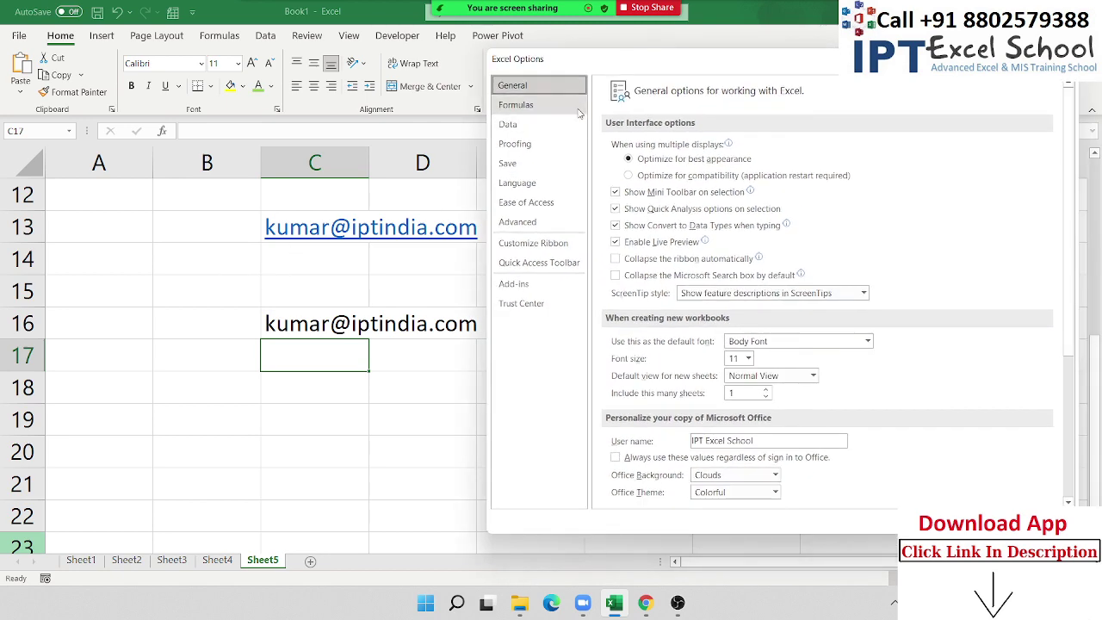
- Browse Data, Proofing and Save, keeping Excel Workbook as the default save format, then view Language
click(562, 123)
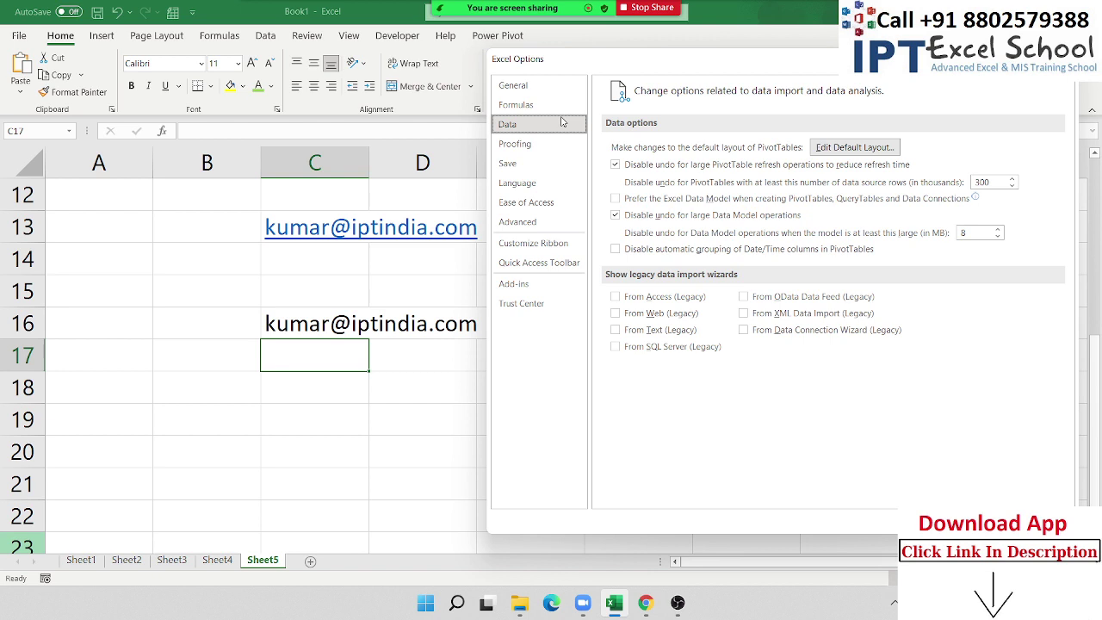
click(556, 147)
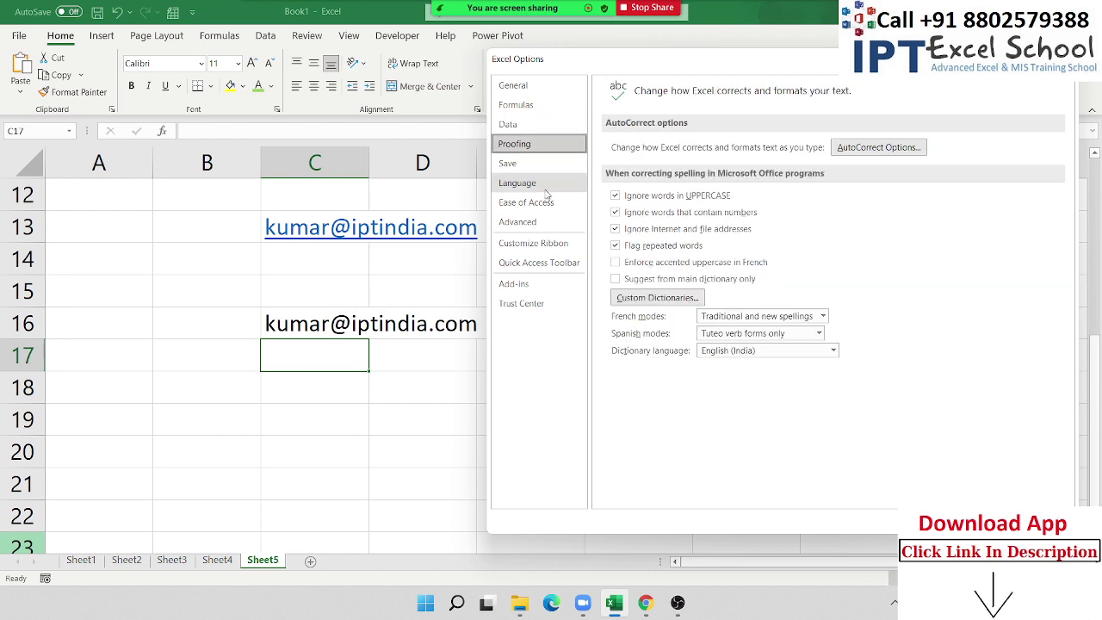
click(539, 165)
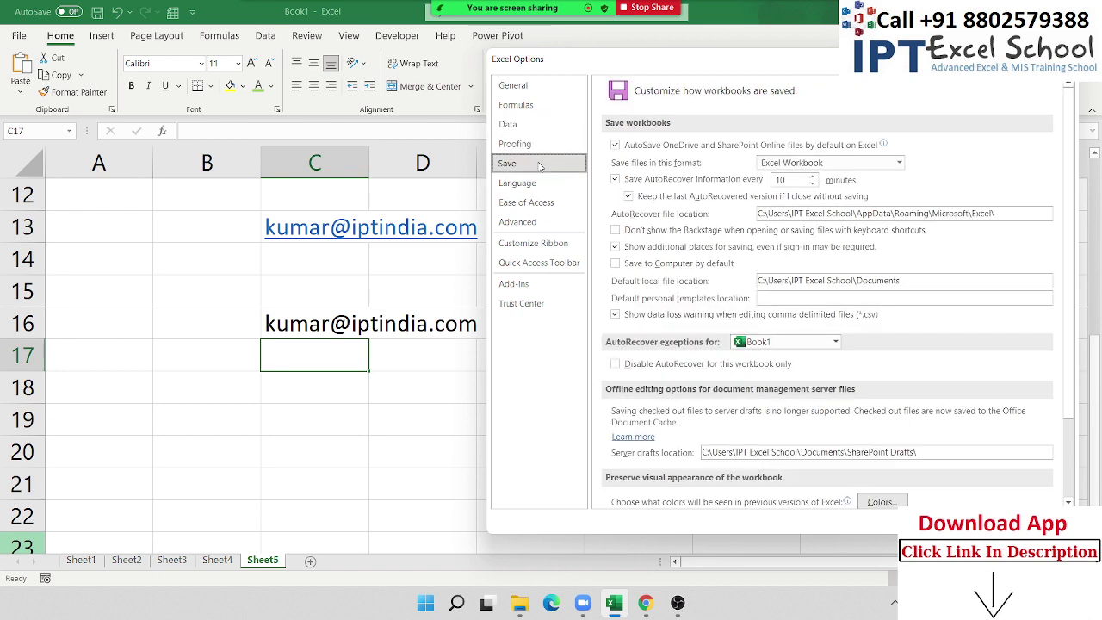
click(776, 163)
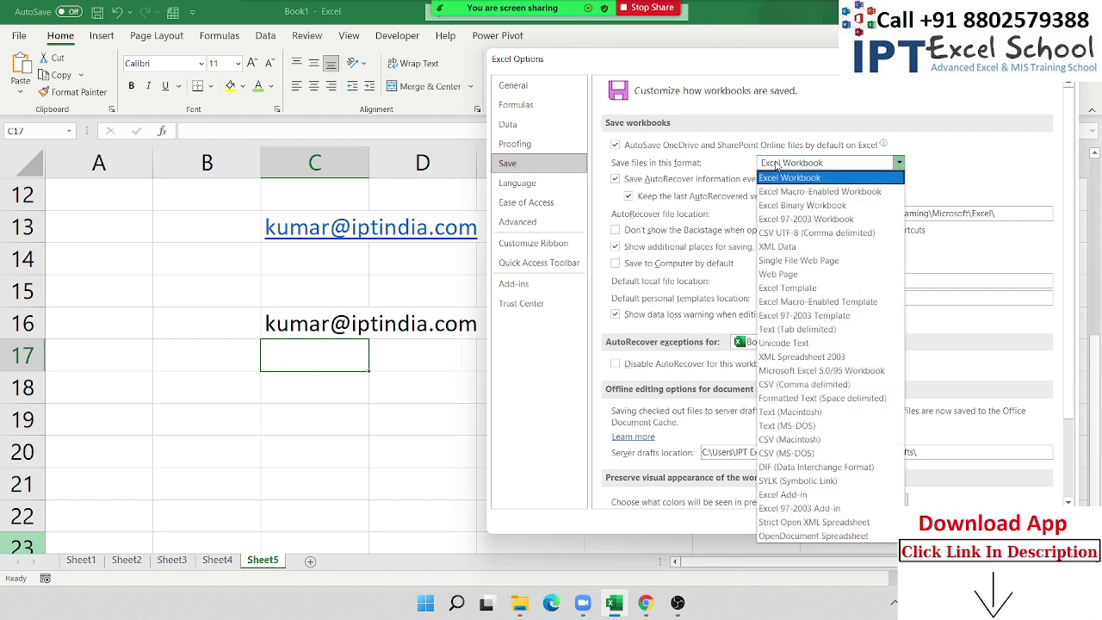
click(776, 166)
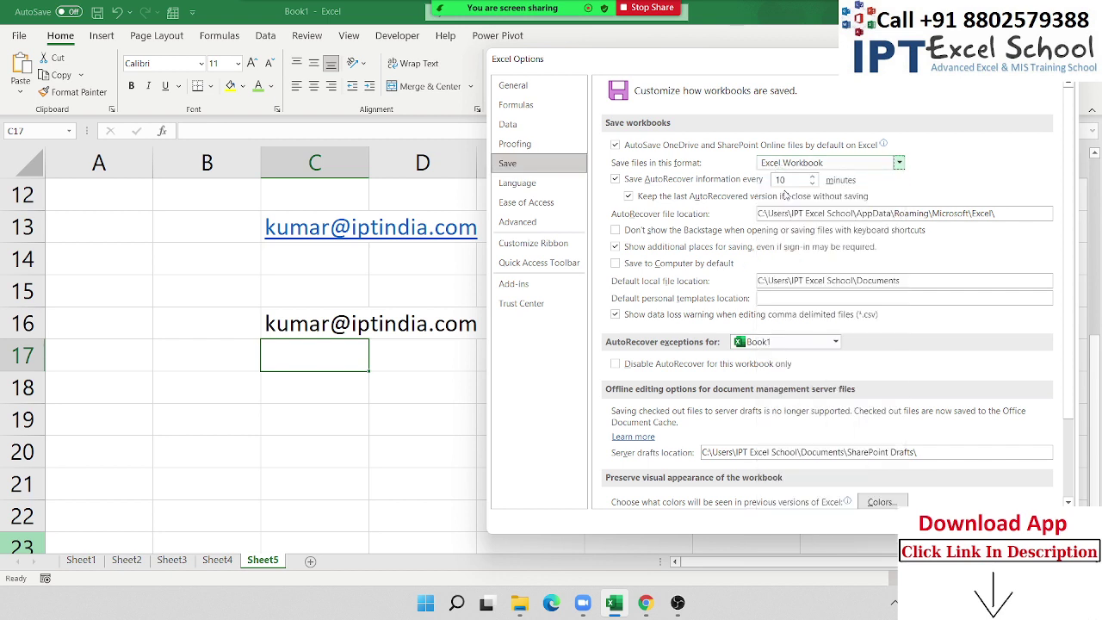
drag(901, 281, 745, 293)
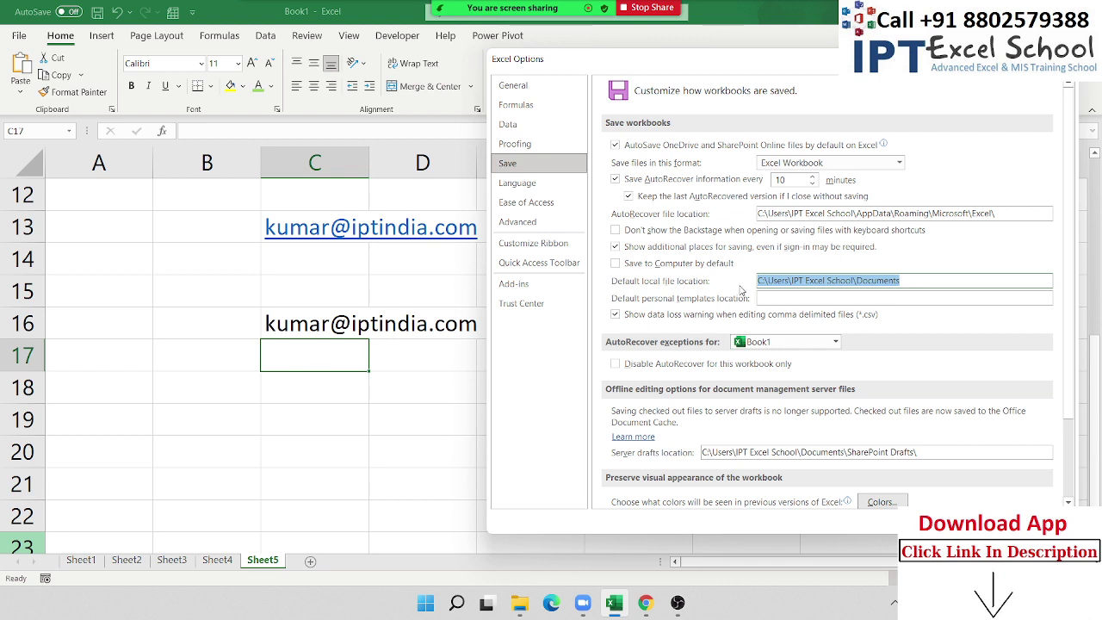
click(515, 182)
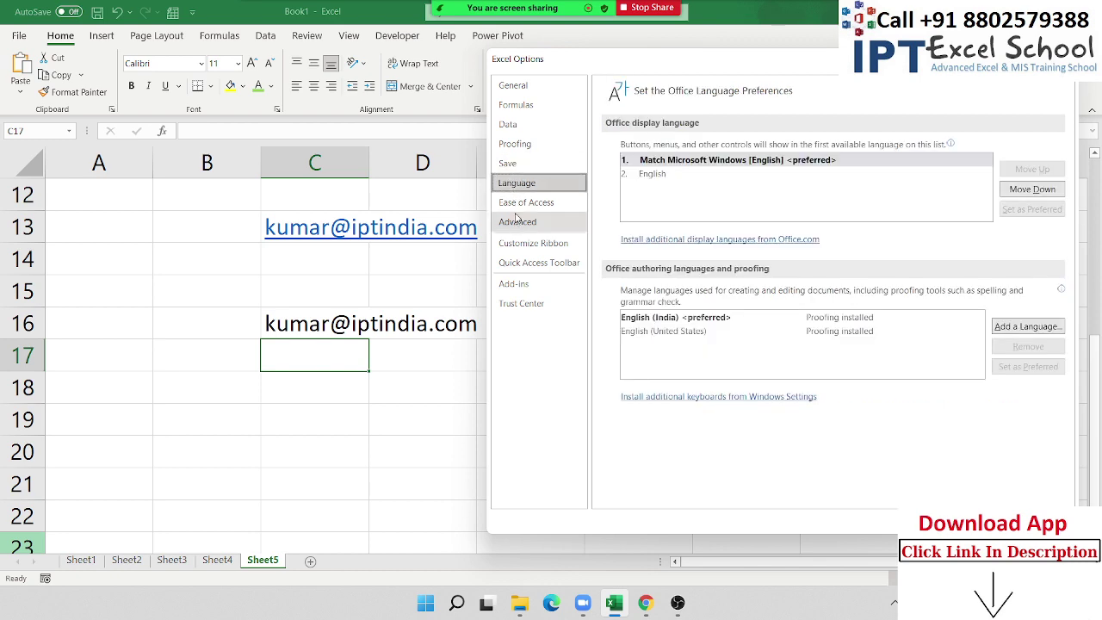
- On the Advanced page, keep Enter moving Down and enable automatic decimal point with 2 places
click(517, 204)
click(522, 222)
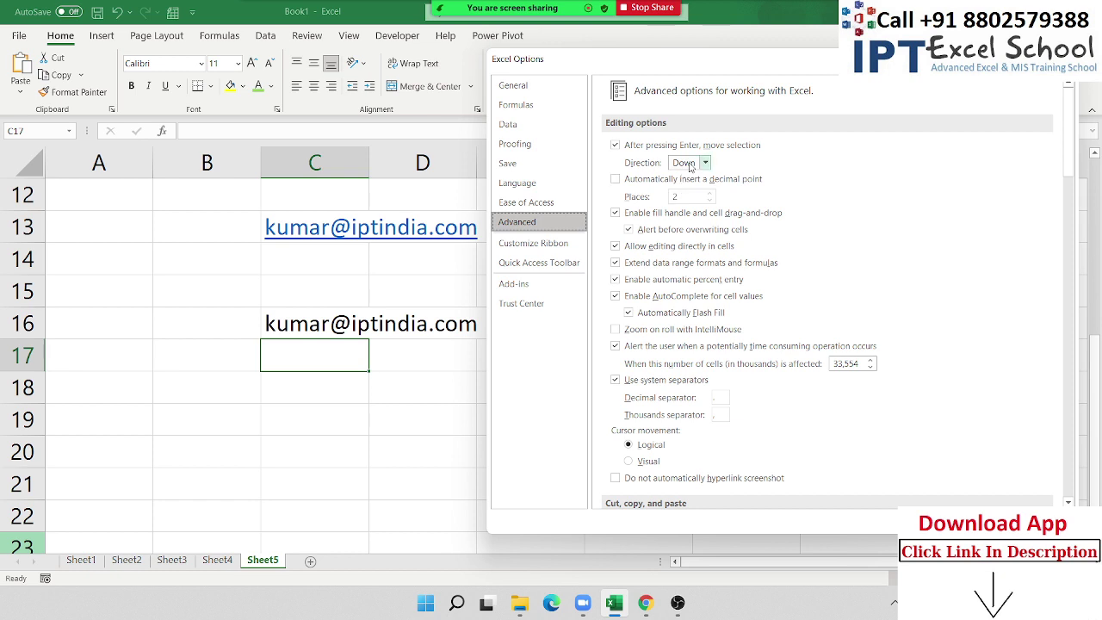
click(689, 163)
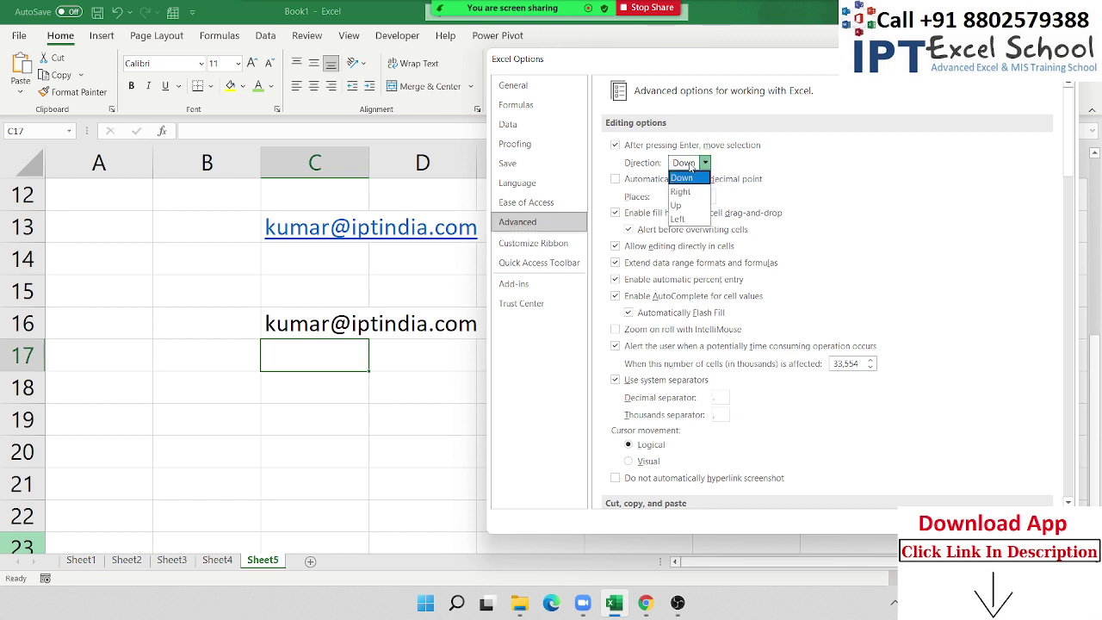
click(751, 180)
click(751, 181)
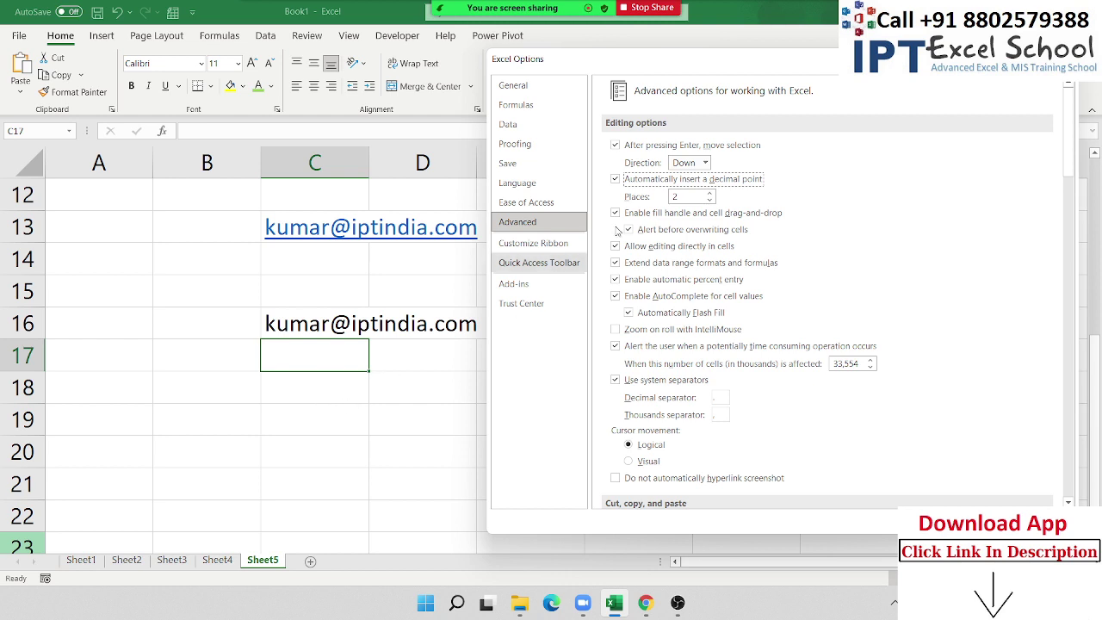
click(615, 178)
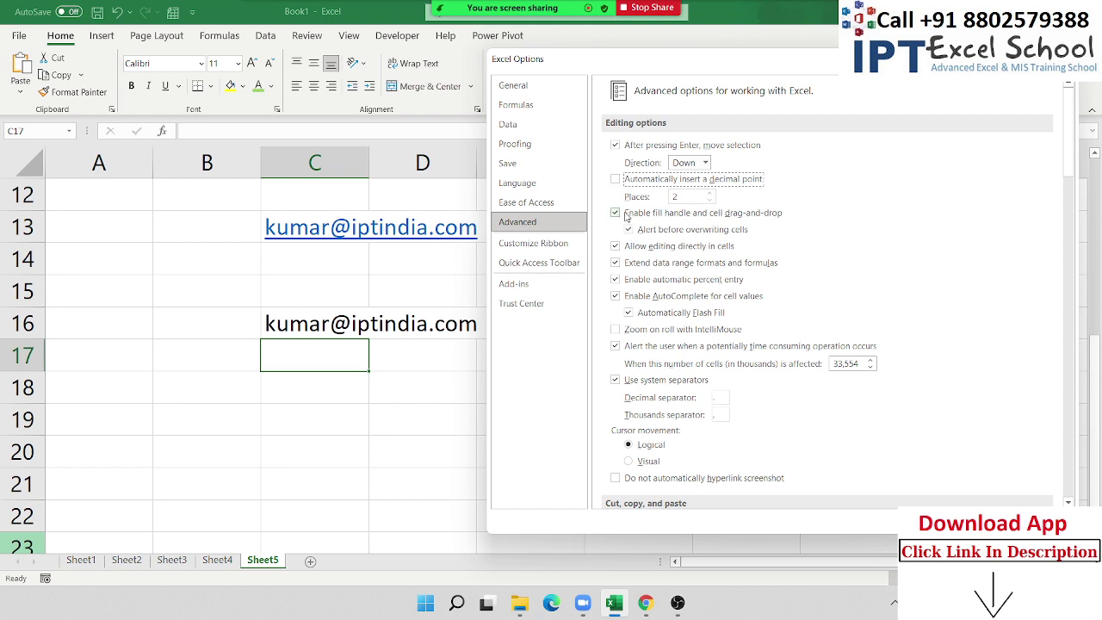
click(615, 179)
key(Tab)
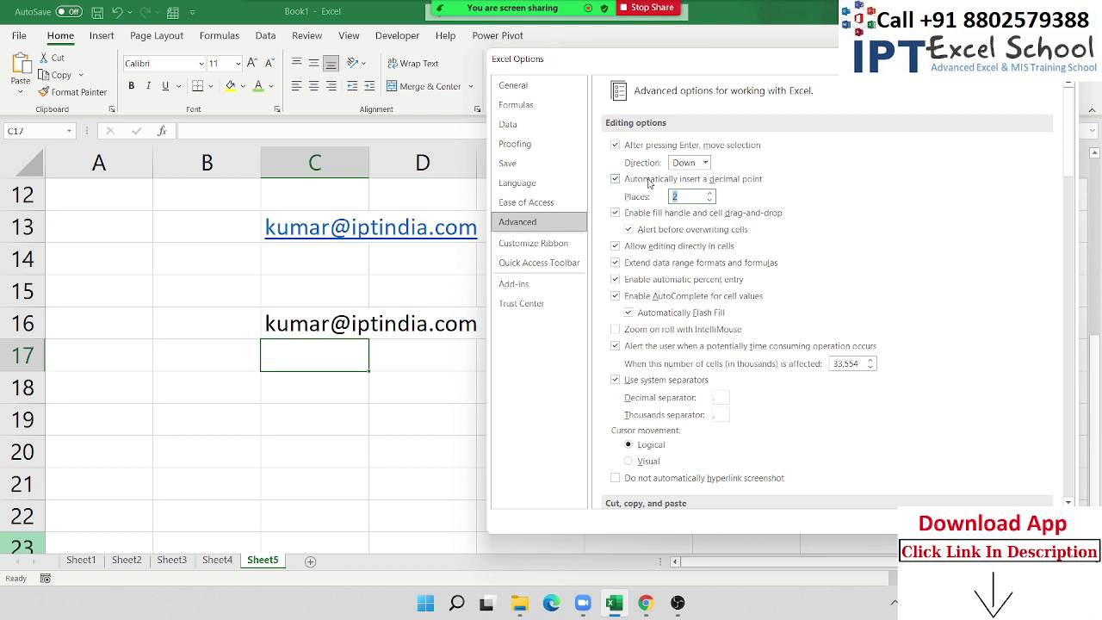
- Leave automatic decimal insertion off and toggle fill handle and cell drag-and-drop off and on
click(645, 181)
click(645, 181)
click(645, 181)
click(645, 181)
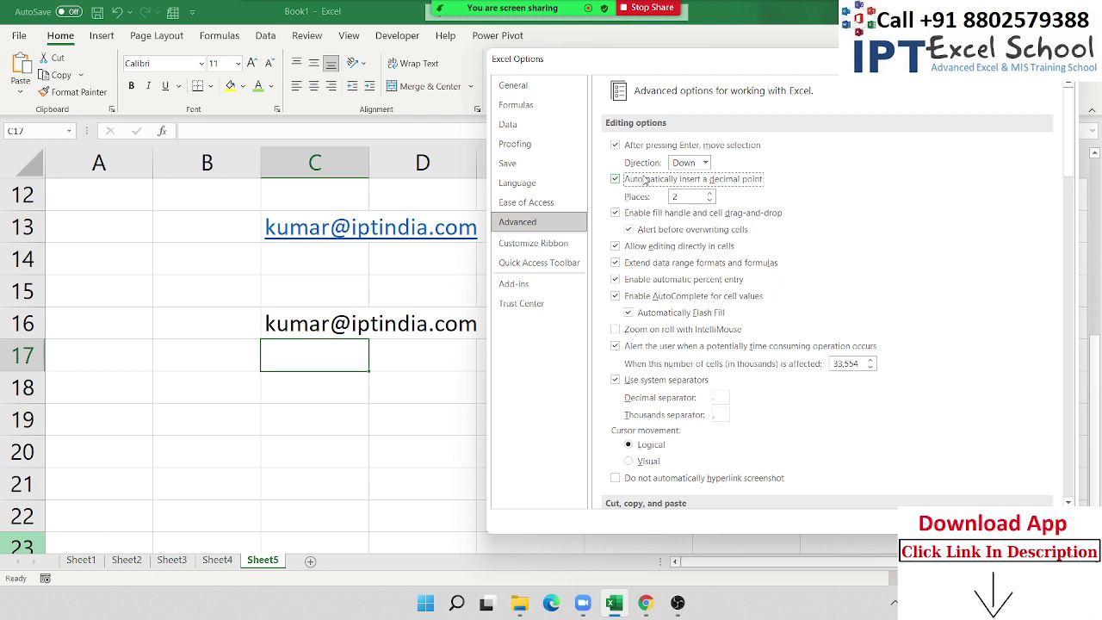
click(644, 180)
click(648, 215)
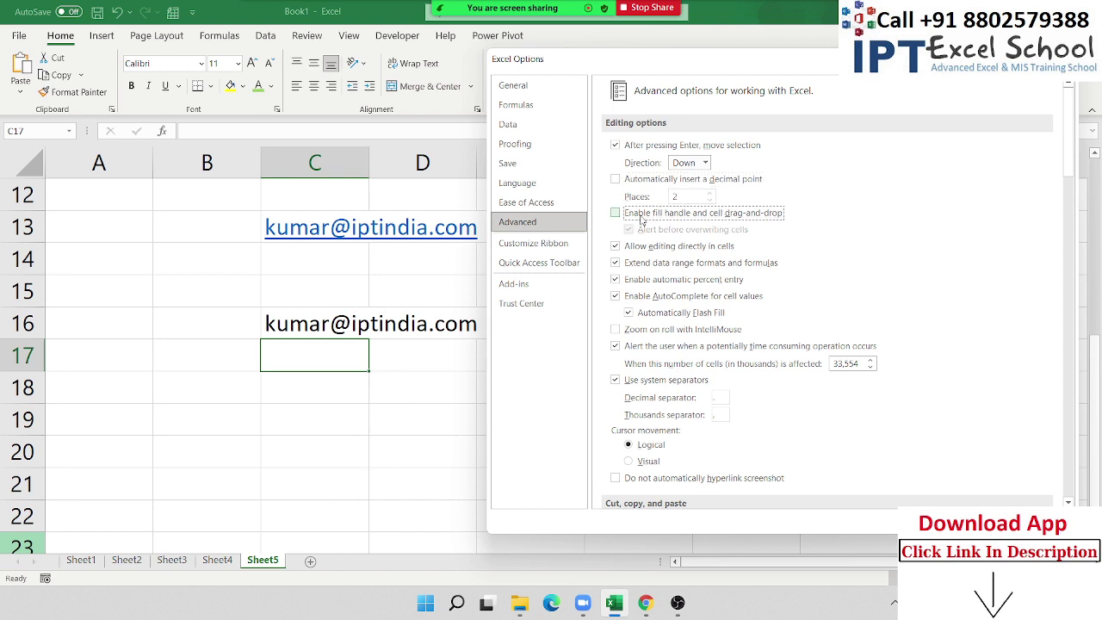
click(648, 214)
- Scroll up and down through the Advanced page to review its remaining settings
scroll(764, 323, down, 2)
scroll(764, 323, down, 1)
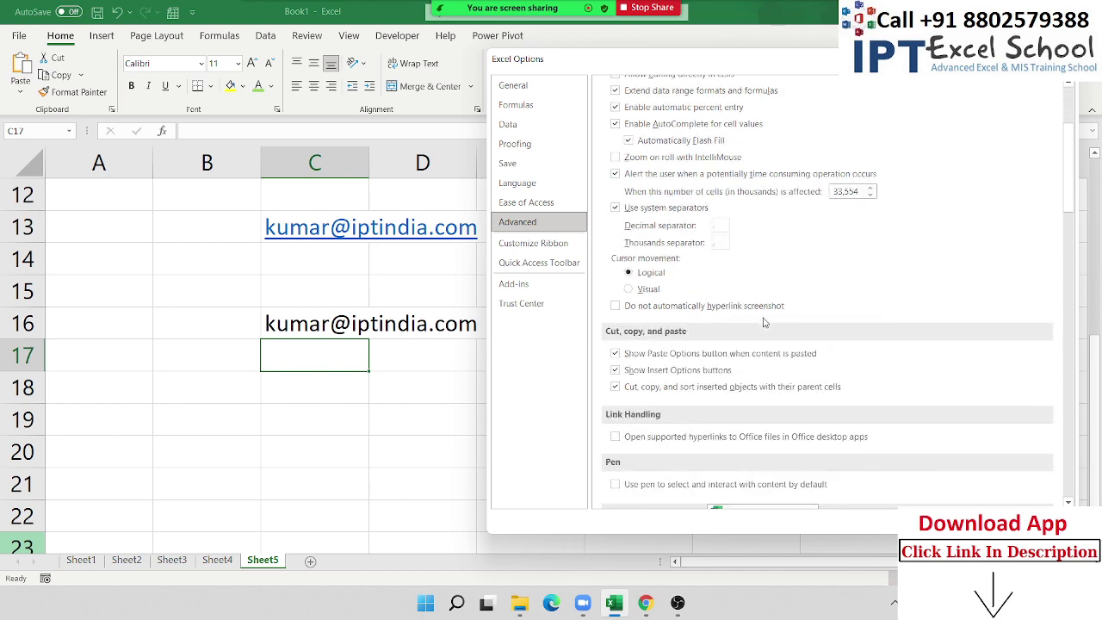
scroll(763, 323, down, 5)
scroll(764, 323, down, 5)
scroll(763, 323, down, 8)
scroll(762, 321, down, 5)
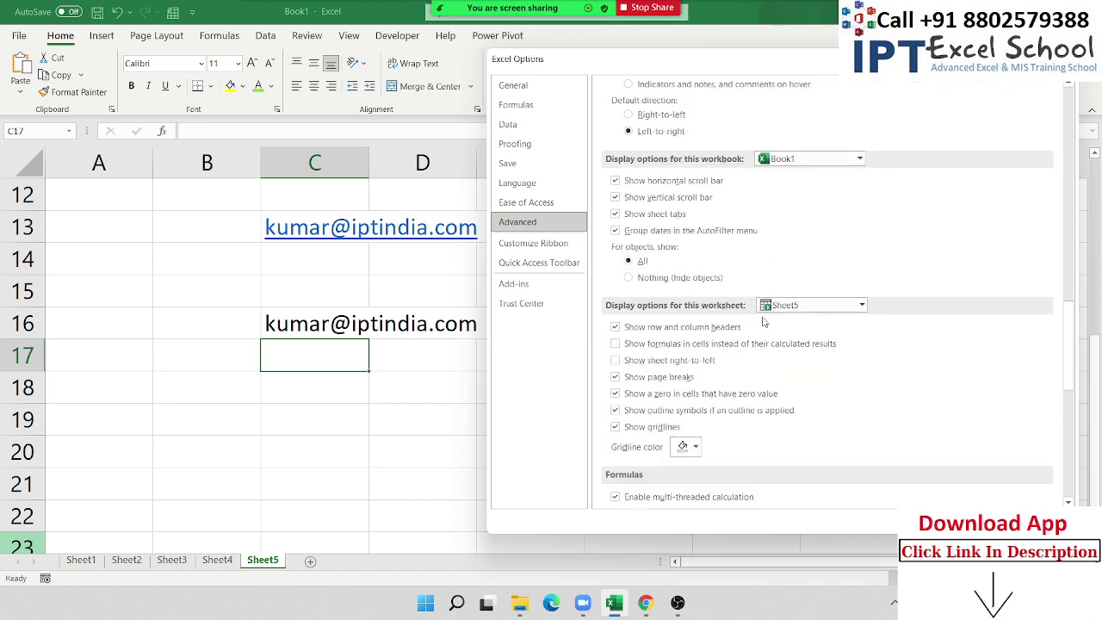
scroll(762, 321, down, 5)
scroll(762, 321, down, 4)
scroll(761, 319, down, 2)
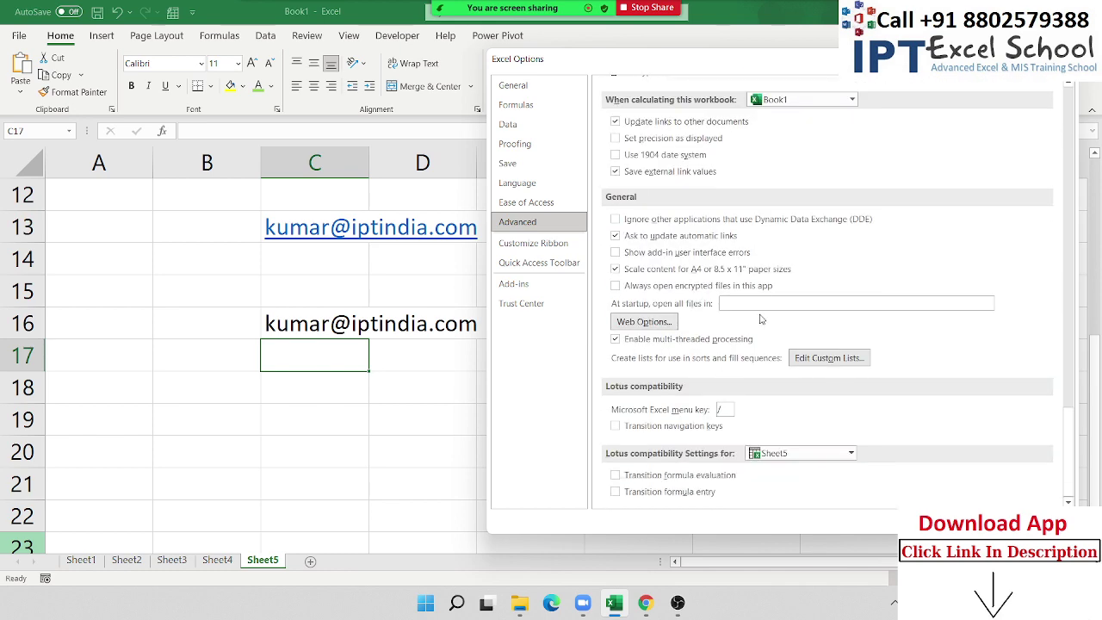
scroll(760, 319, up, 3)
scroll(761, 318, up, 8)
scroll(761, 318, up, 4)
scroll(760, 318, up, 3)
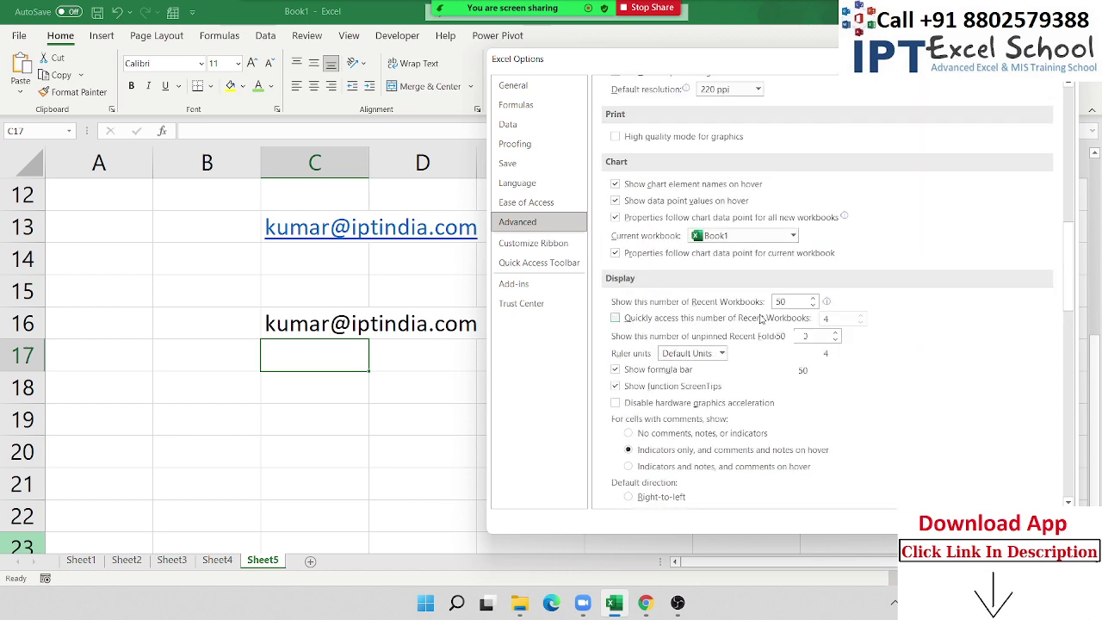
scroll(761, 315, up, 3)
scroll(761, 312, up, 4)
scroll(762, 311, up, 5)
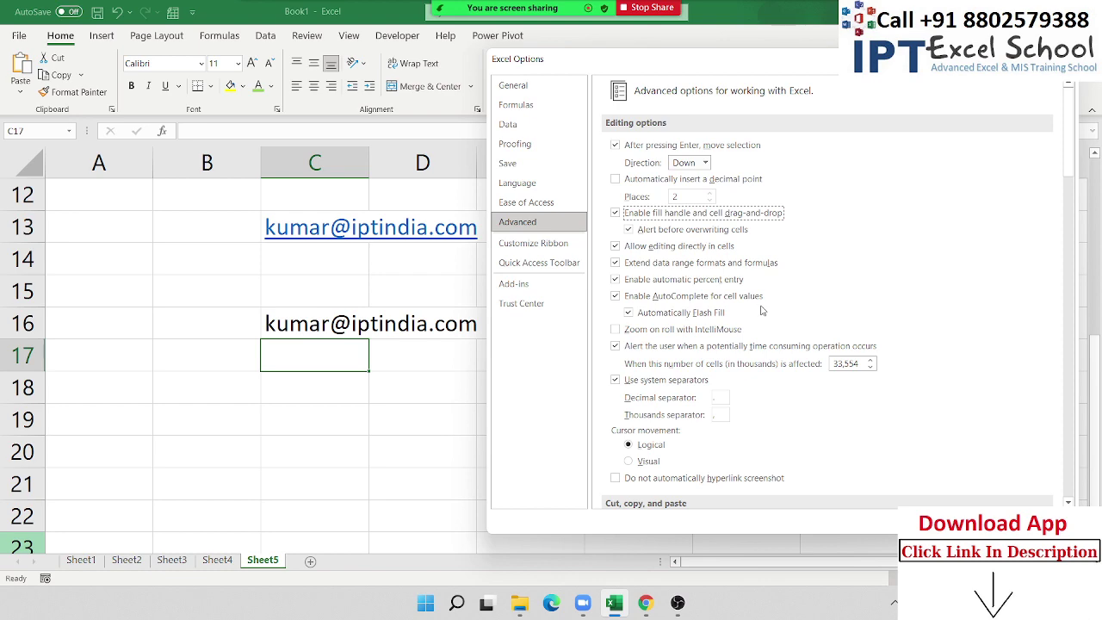
scroll(762, 312, down, 4)
scroll(763, 315, down, 5)
scroll(764, 320, down, 8)
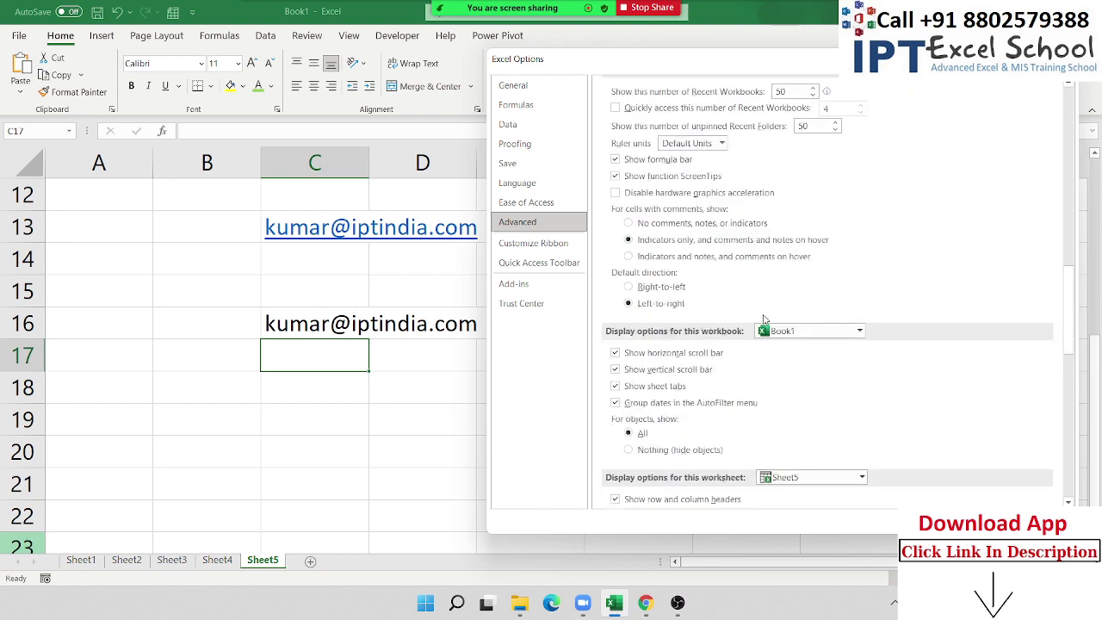
scroll(763, 320, down, 5)
scroll(763, 318, down, 4)
scroll(763, 316, down, 1)
scroll(764, 313, up, 4)
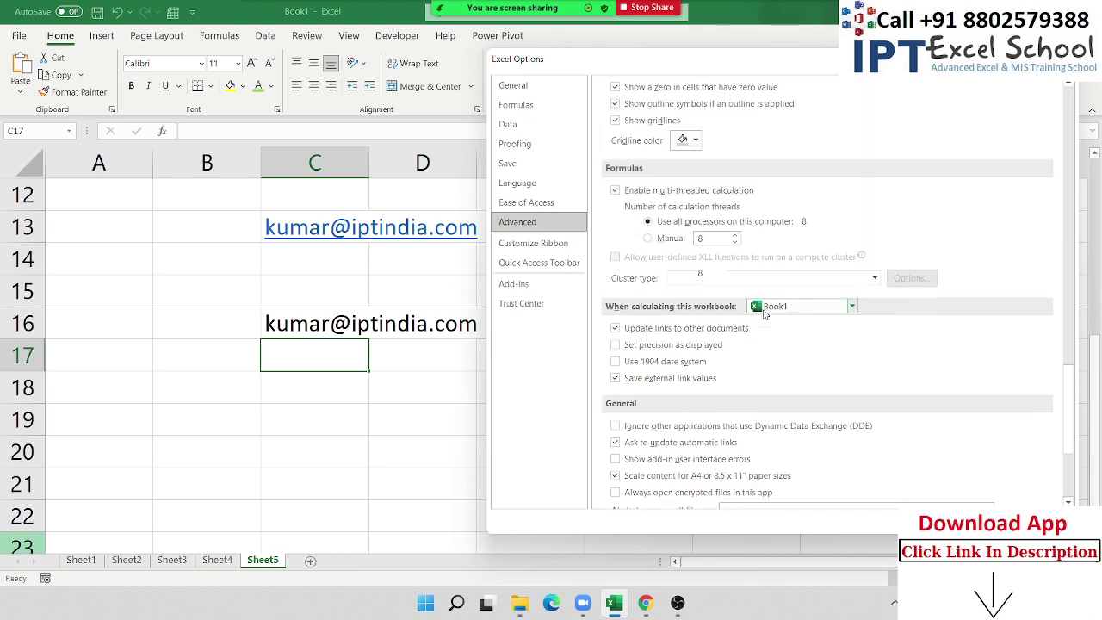
scroll(763, 314, up, 4)
scroll(763, 313, up, 3)
scroll(763, 314, up, 3)
scroll(762, 314, up, 3)
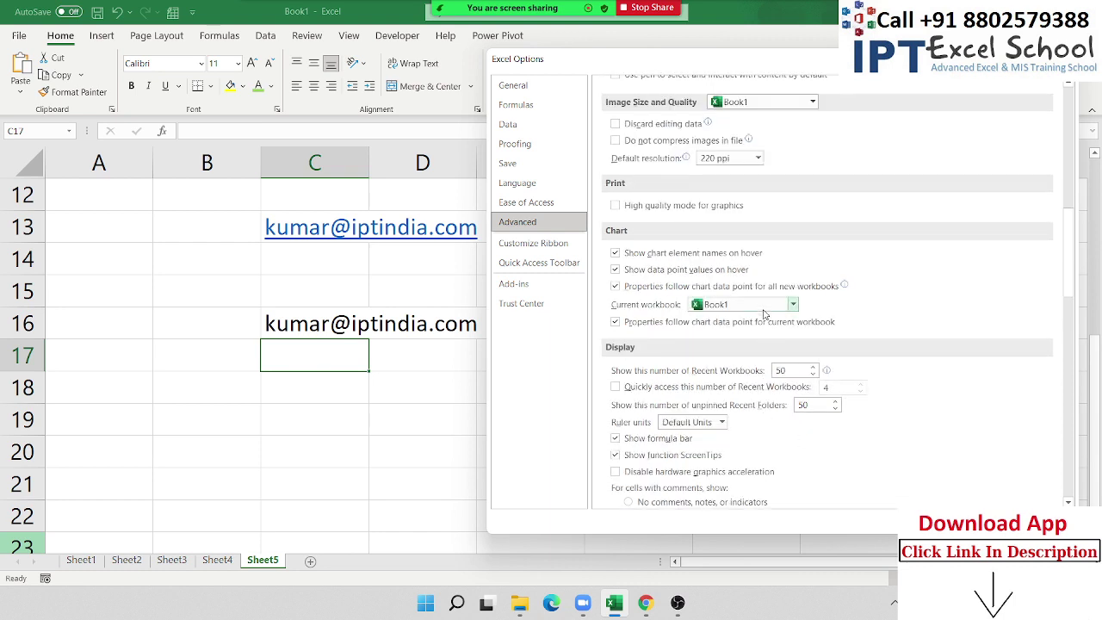
scroll(763, 314, up, 1)
scroll(763, 313, up, 2)
scroll(762, 313, up, 3)
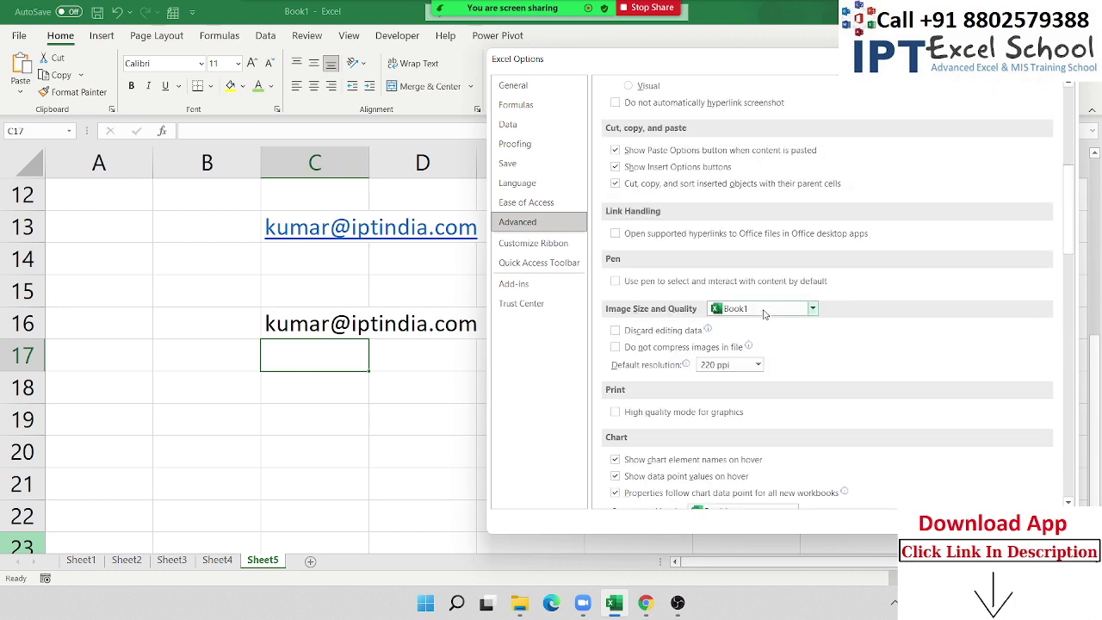
scroll(763, 314, up, 1)
scroll(763, 313, up, 3)
scroll(763, 313, up, 3)
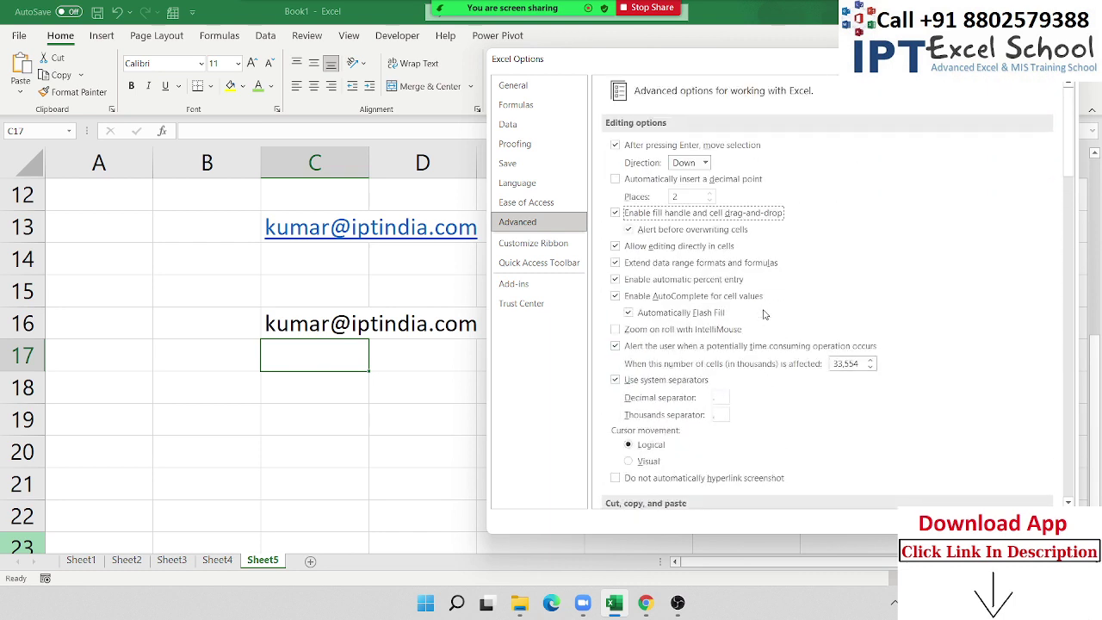
scroll(763, 314, down, 2)
scroll(763, 314, down, 4)
scroll(763, 314, down, 3)
scroll(763, 313, down, 2)
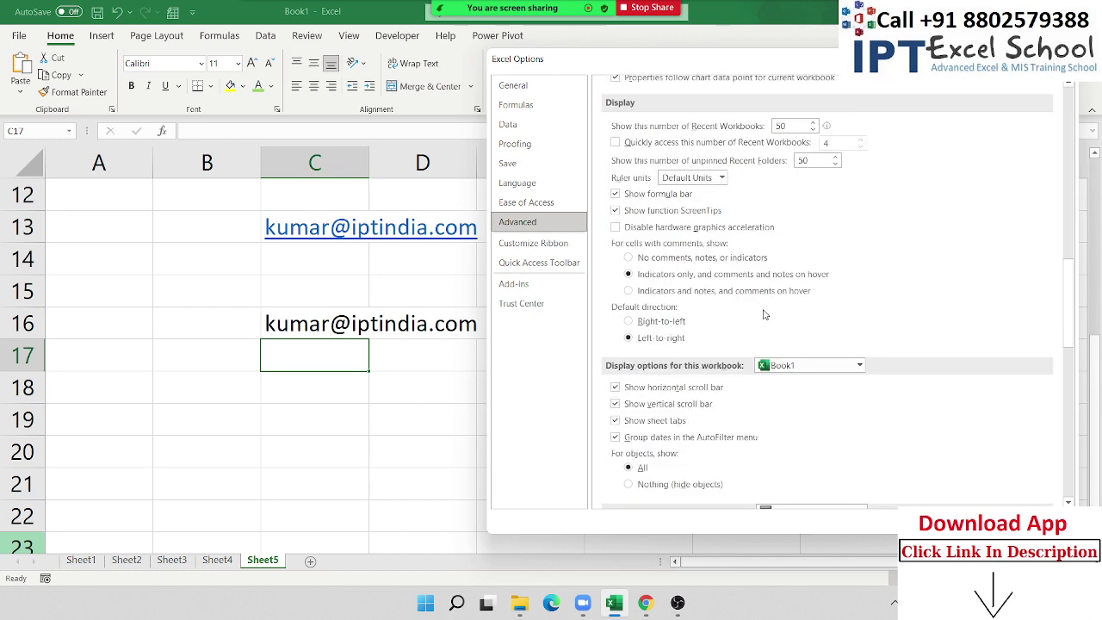
- In Customize Ribbon, list Commands Not in the Ribbon and select Division Sign
drag(629, 61, 450, 232)
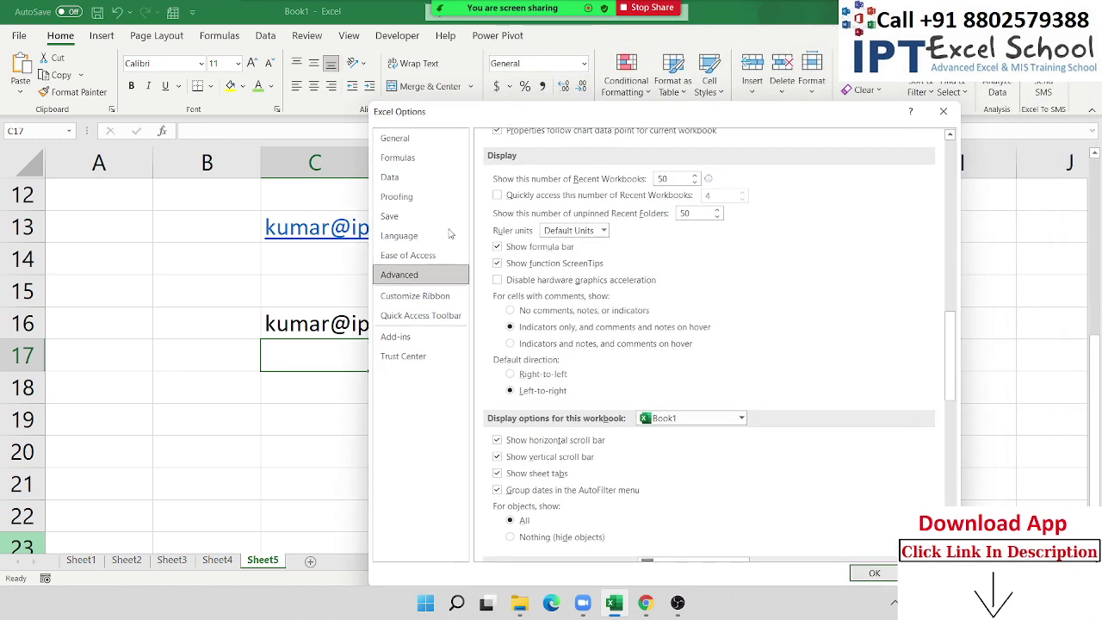
click(416, 297)
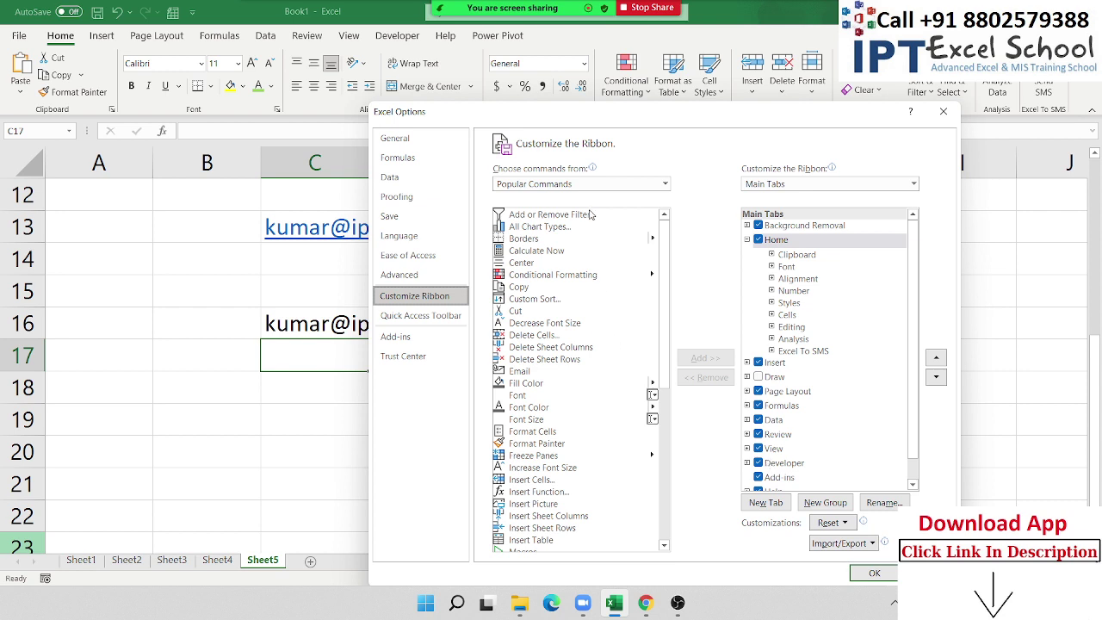
click(581, 185)
click(536, 229)
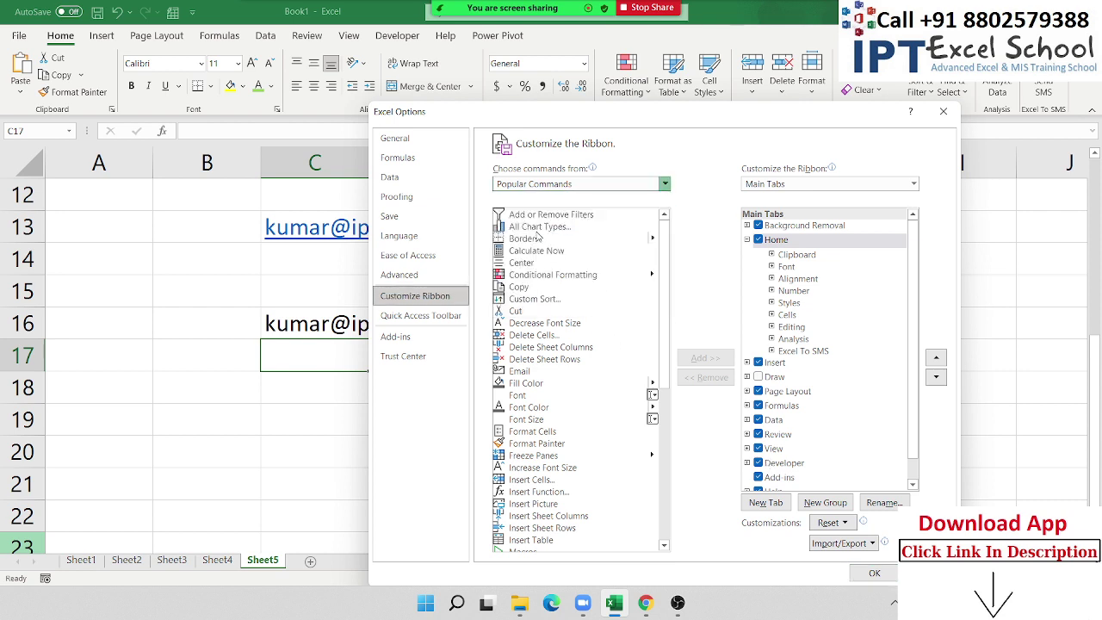
click(544, 186)
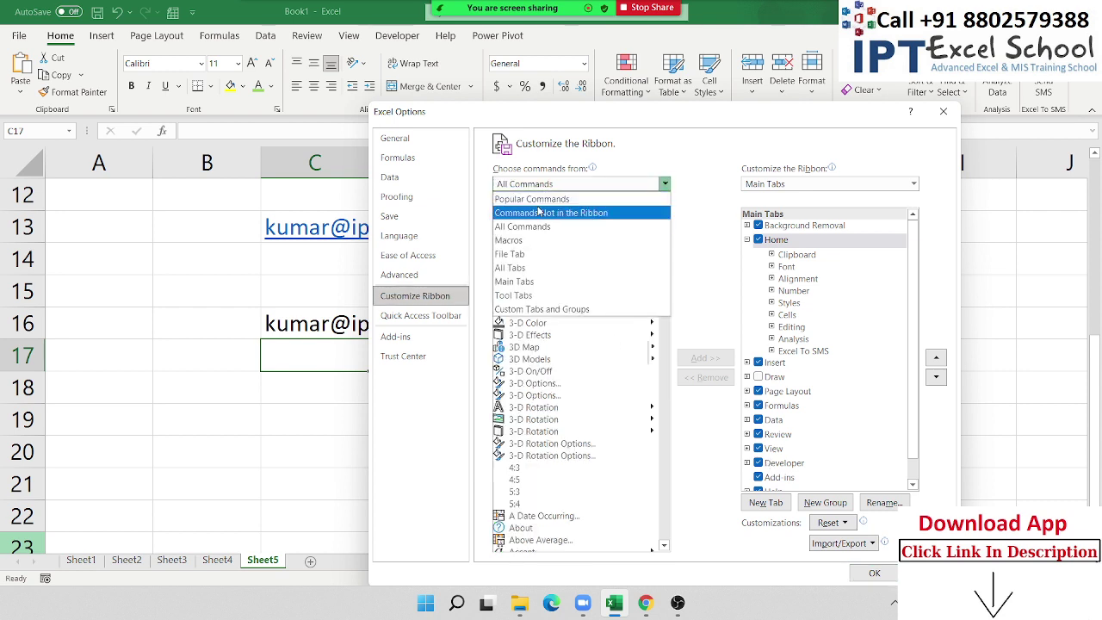
click(575, 219)
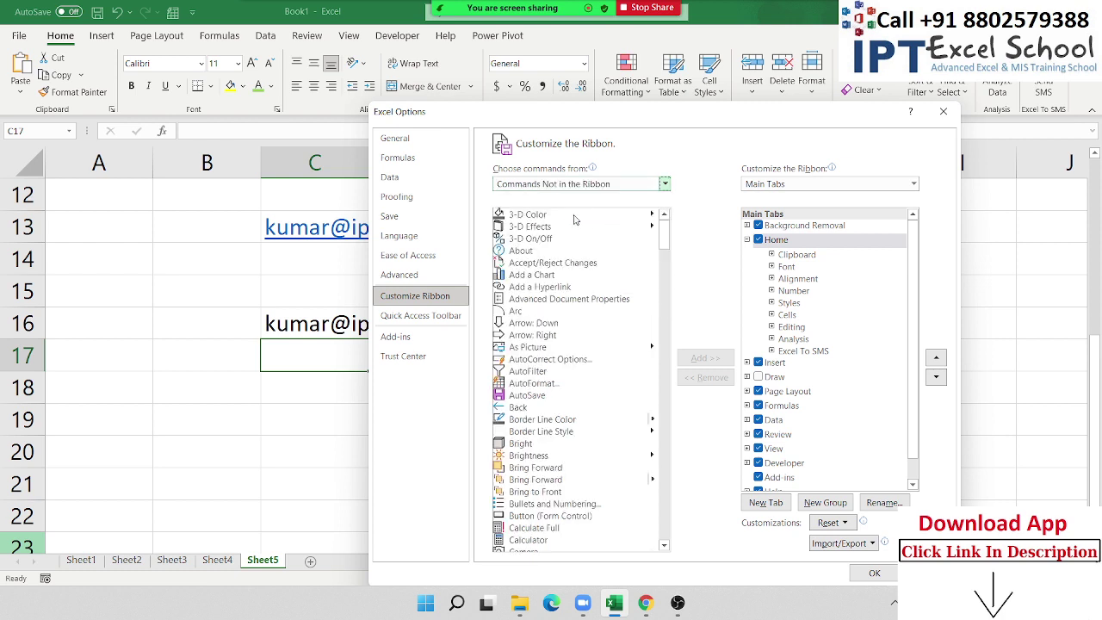
scroll(557, 260, down, 5)
scroll(557, 260, down, 3)
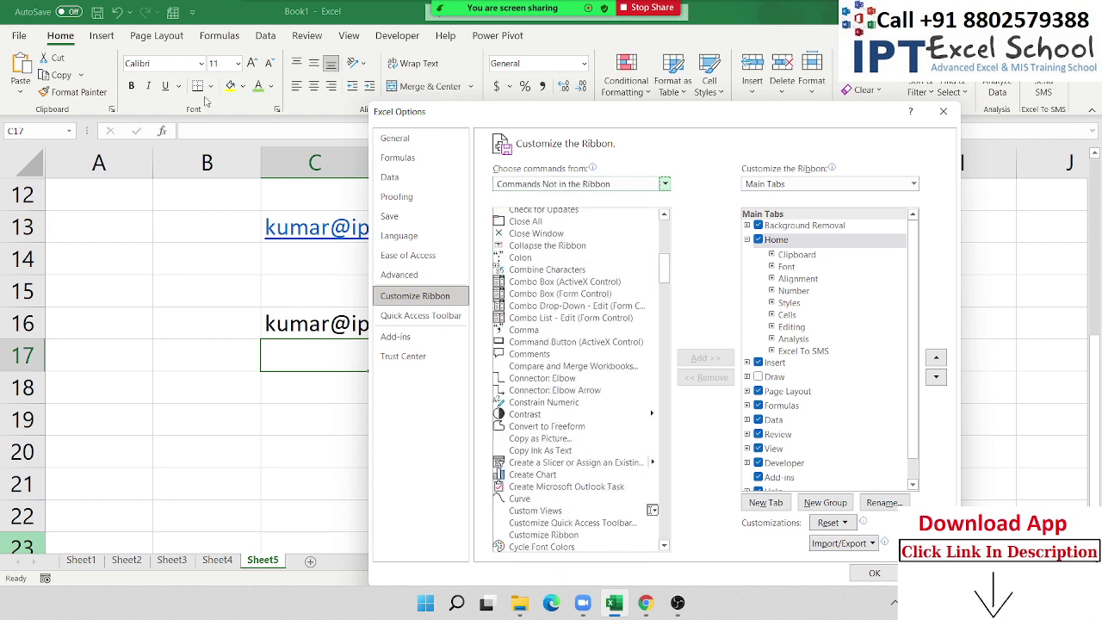
scroll(615, 273, down, 3)
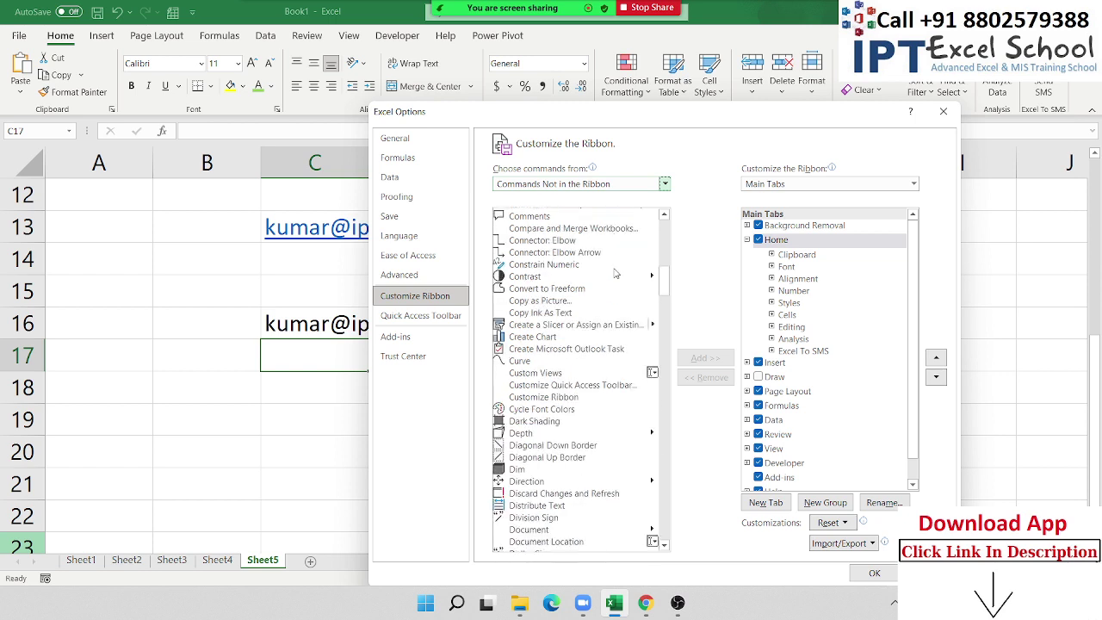
scroll(614, 273, down, 4)
scroll(615, 273, down, 2)
click(533, 311)
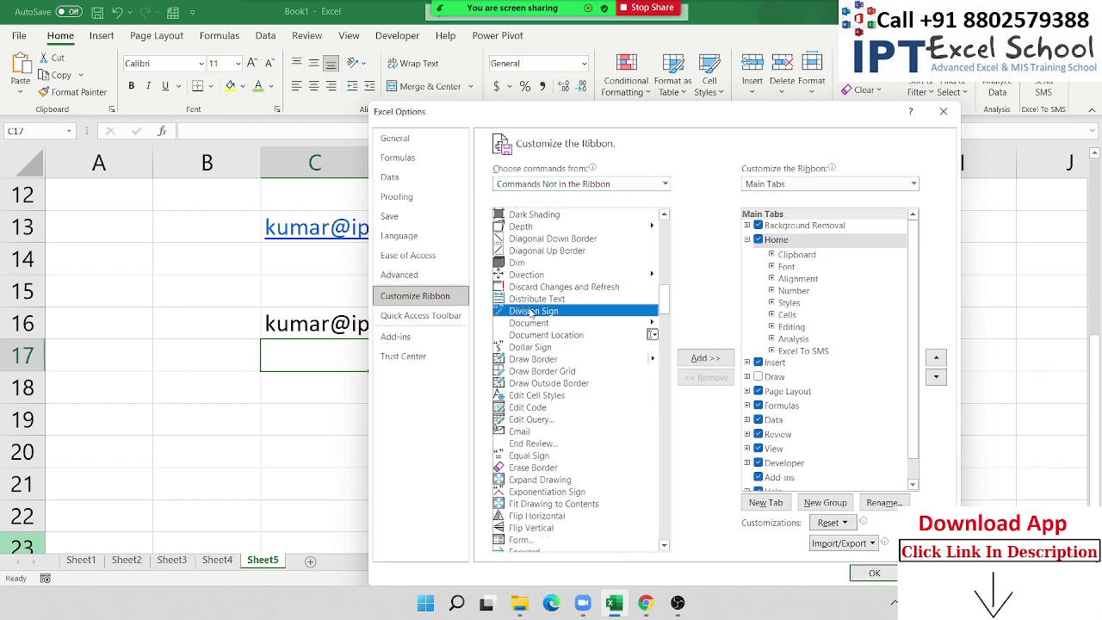
- Select the Home tab's Editing group under Main Tabs, then collapse and expand Home
click(791, 327)
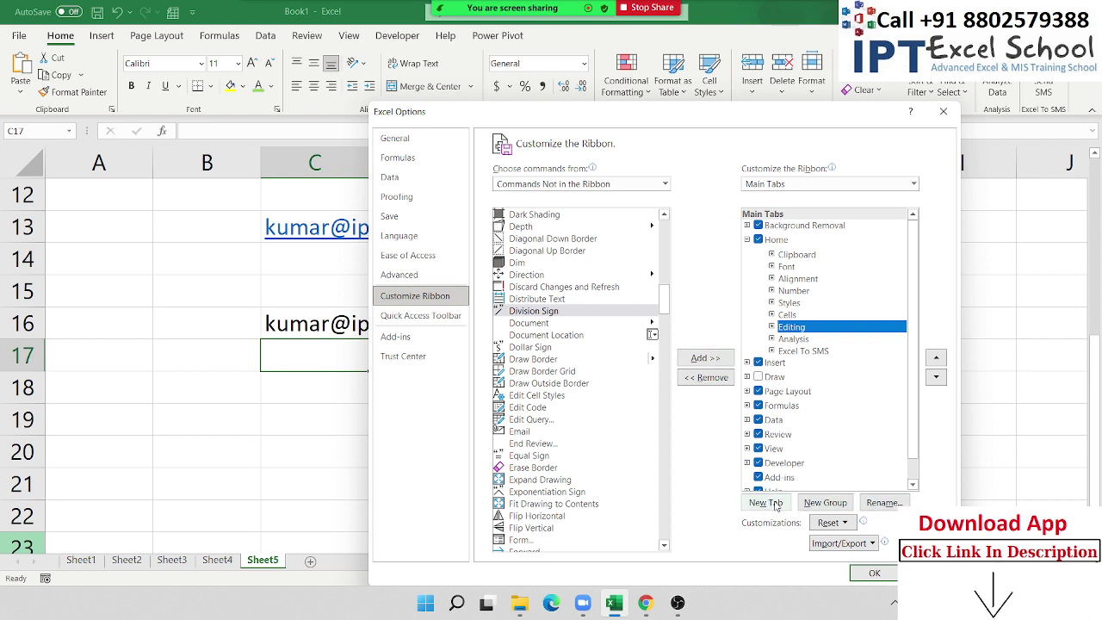
click(746, 240)
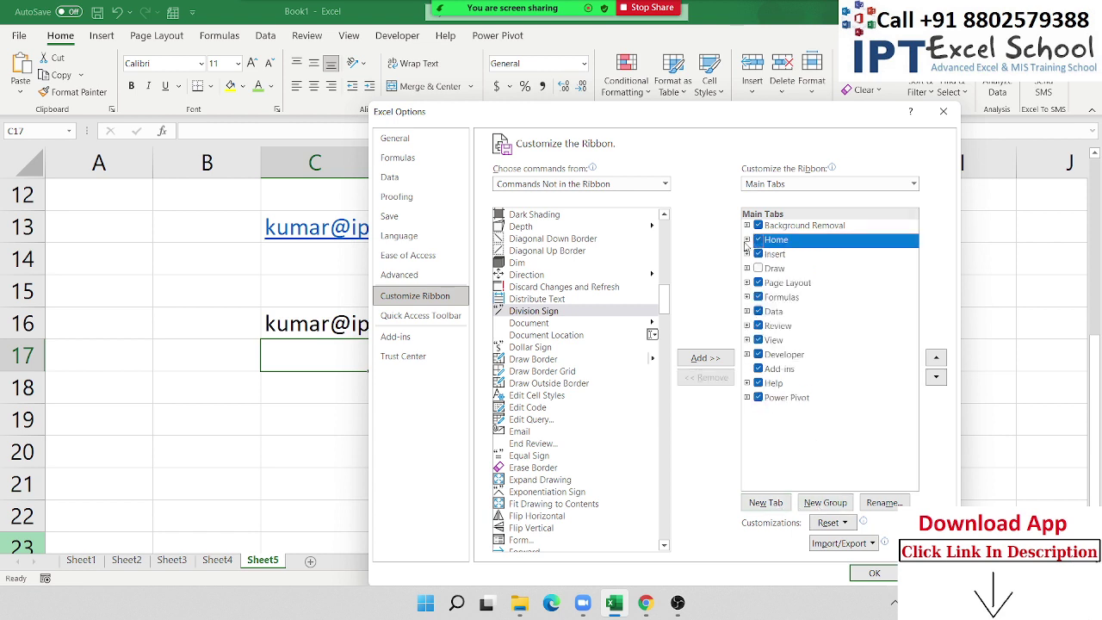
click(747, 240)
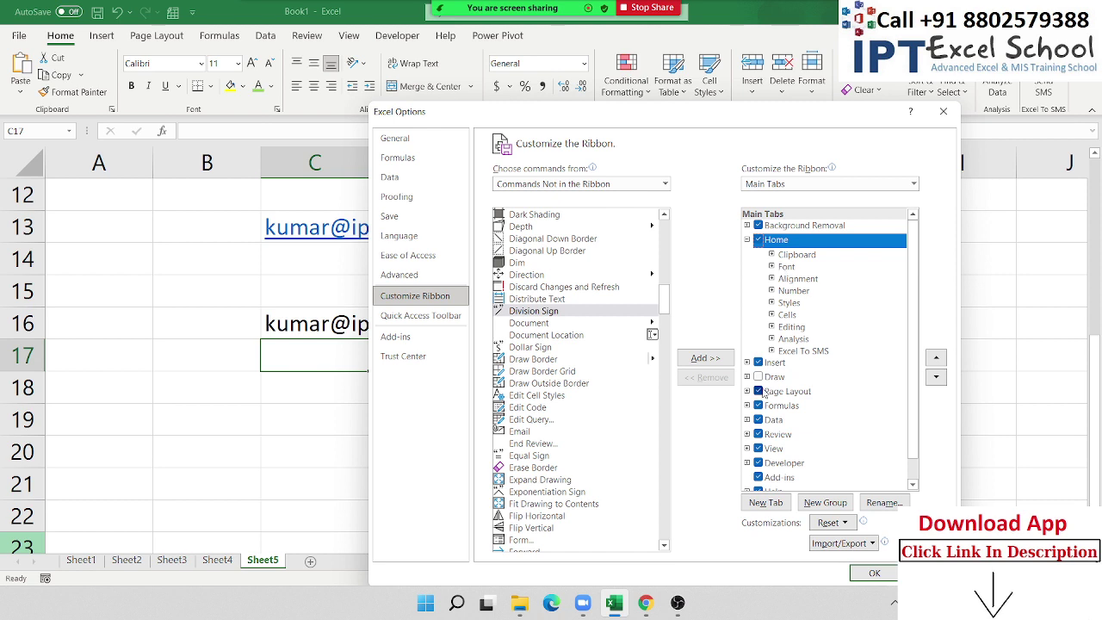
click(747, 240)
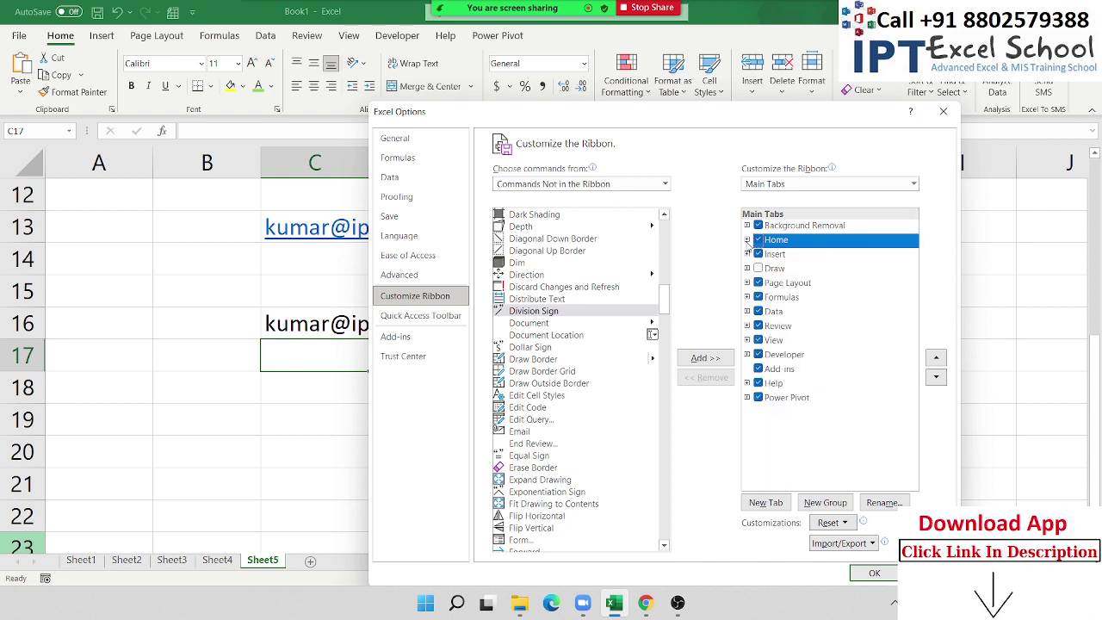
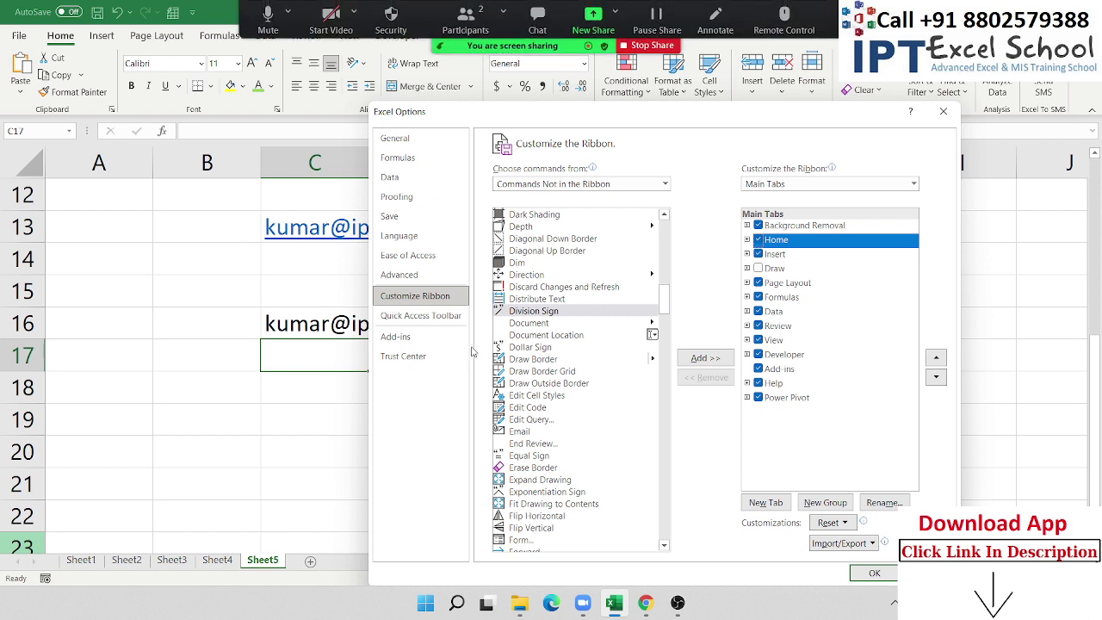
- Switch Excel Options to Quick Access Toolbar customization and pick Fill Color among popular commands
click(461, 320)
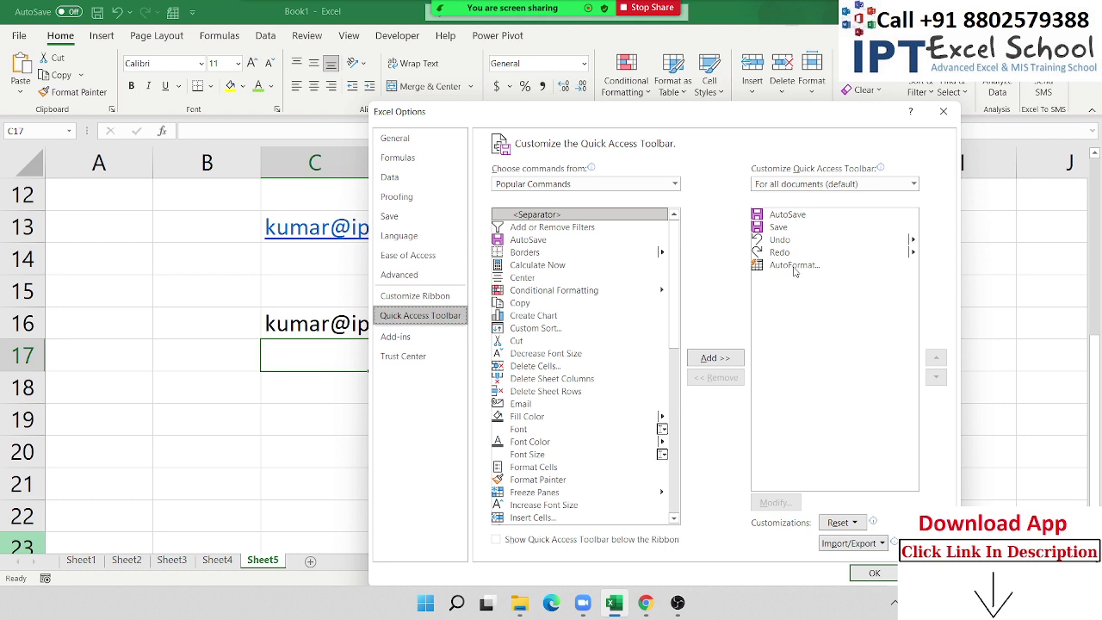
click(535, 415)
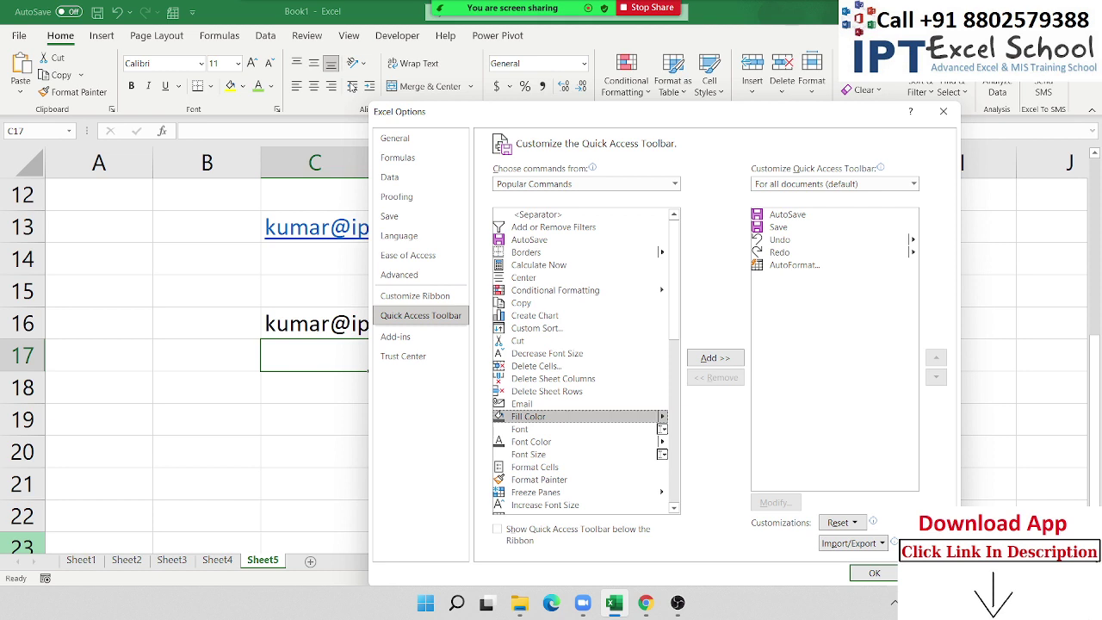
- Set the command source to All Commands and focus the command list
click(586, 185)
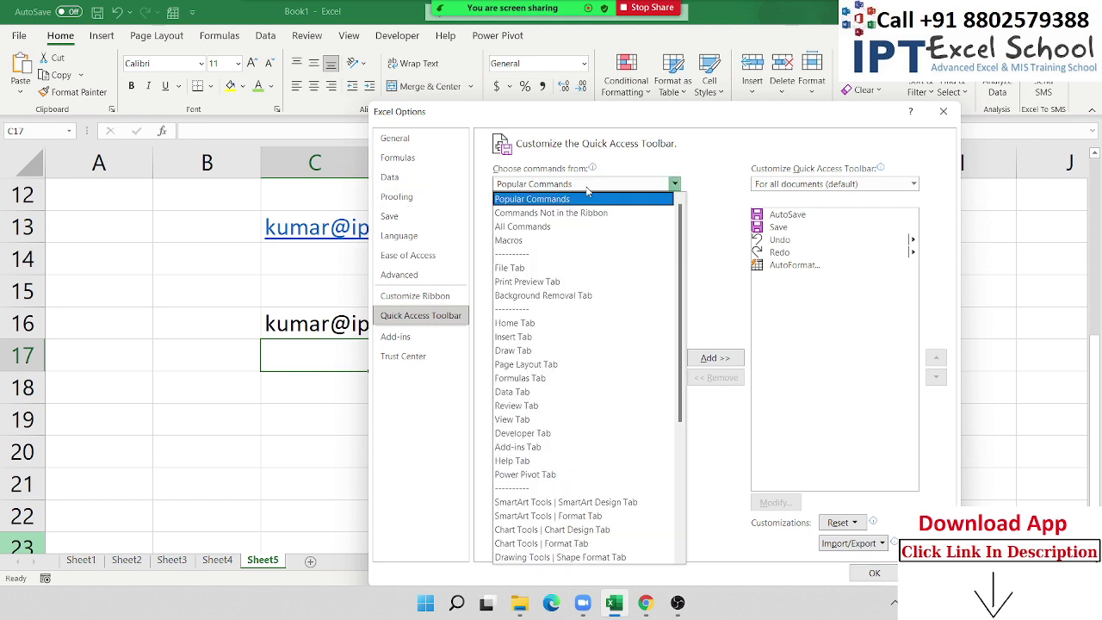
click(587, 188)
click(587, 185)
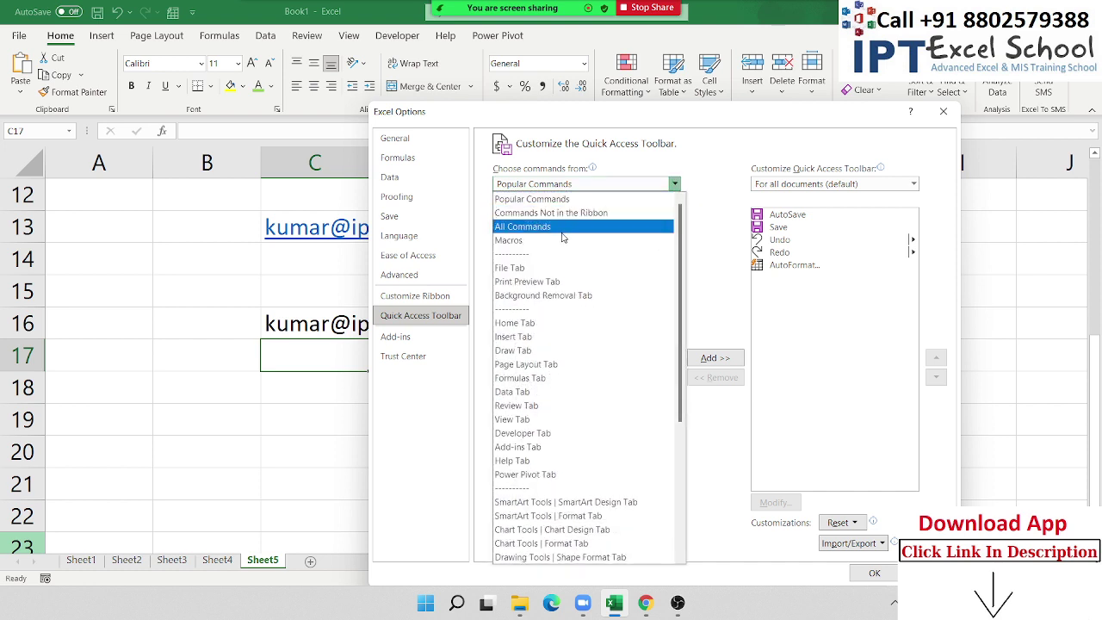
click(565, 228)
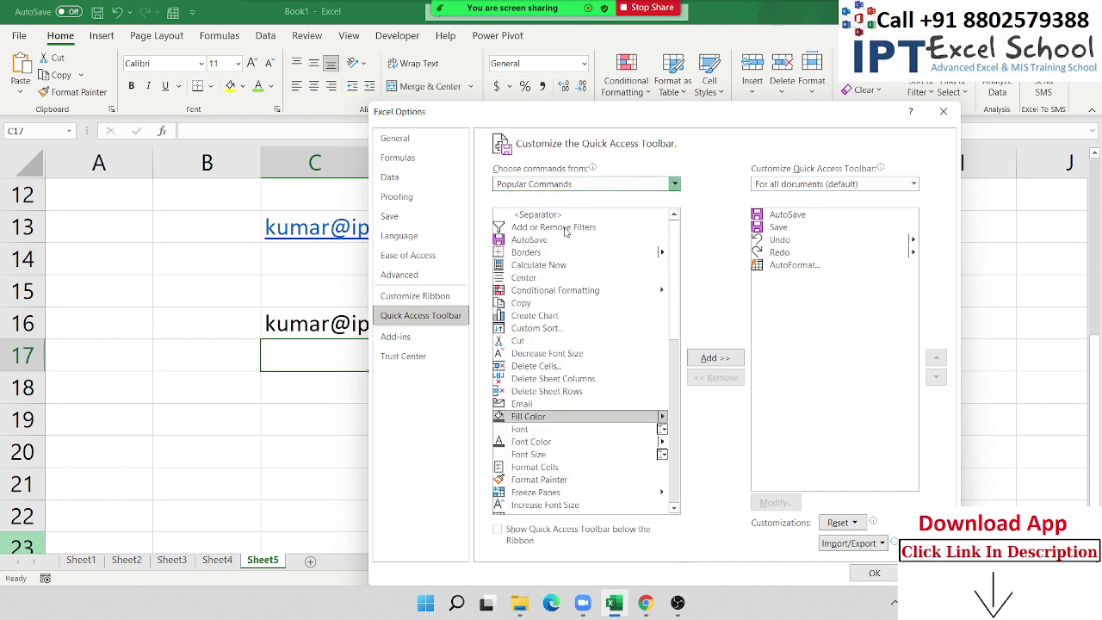
click(544, 240)
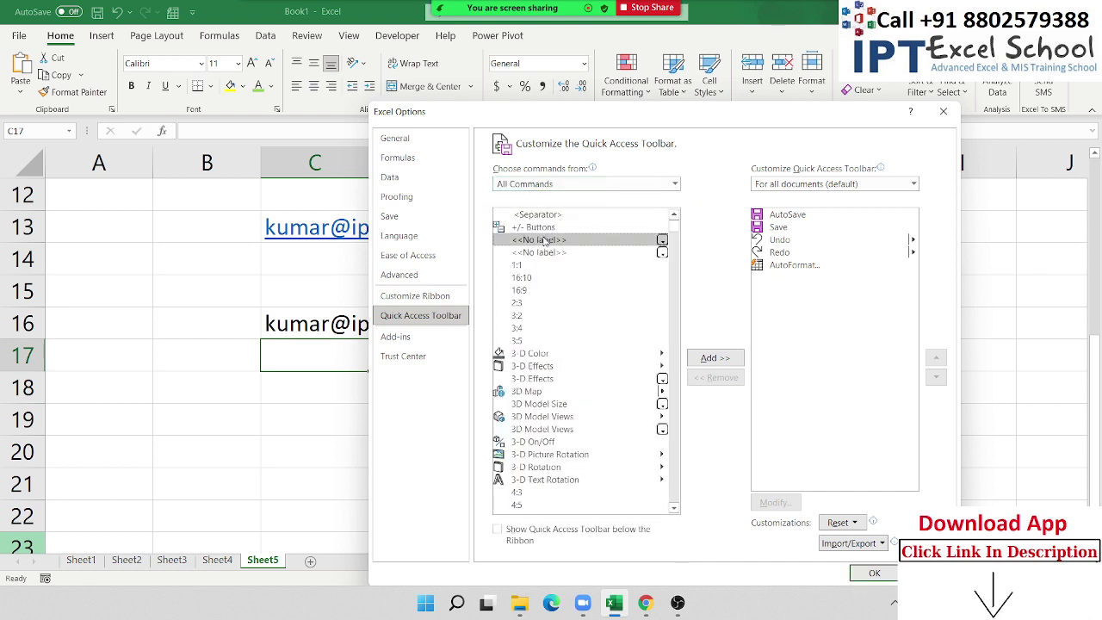
- Browse the All Commands list to the entries beginning with P
key(p)
scroll(583, 315, down, 2)
scroll(590, 345, down, 3)
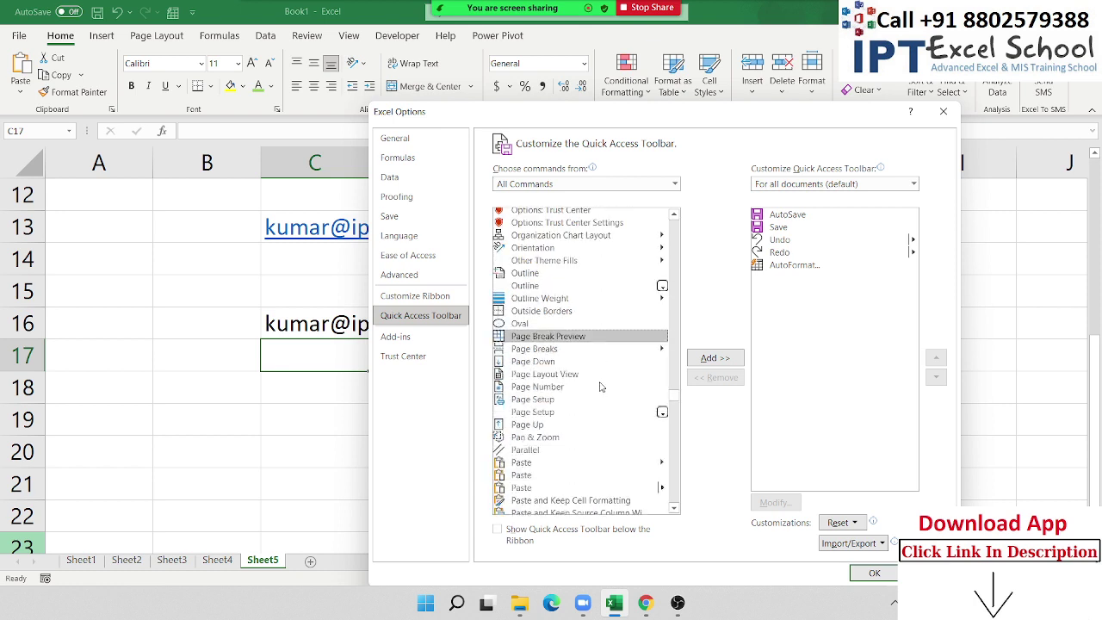
scroll(600, 387, down, 2)
scroll(600, 388, down, 5)
scroll(600, 388, down, 2)
scroll(600, 385, down, 2)
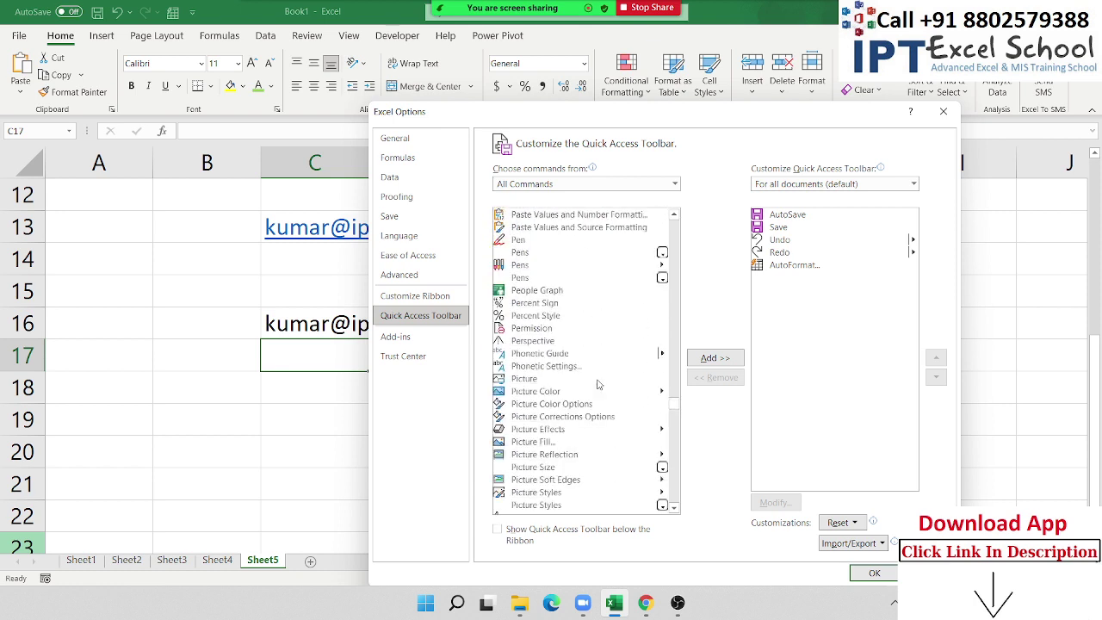
scroll(599, 385, down, 1)
scroll(599, 381, down, 4)
scroll(599, 377, down, 4)
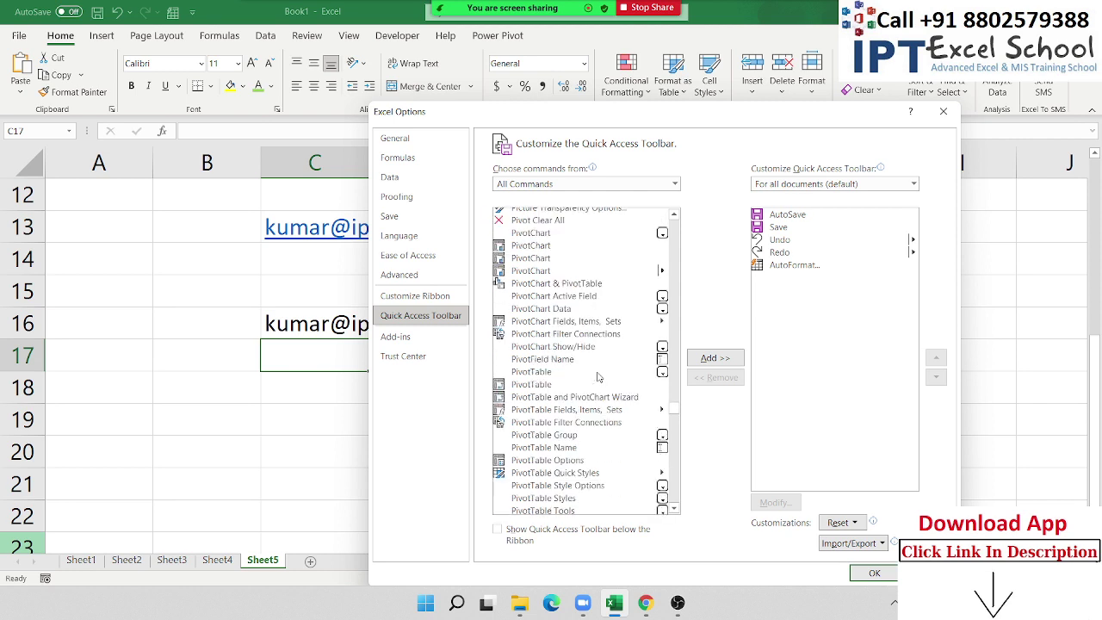
scroll(599, 377, up, 1)
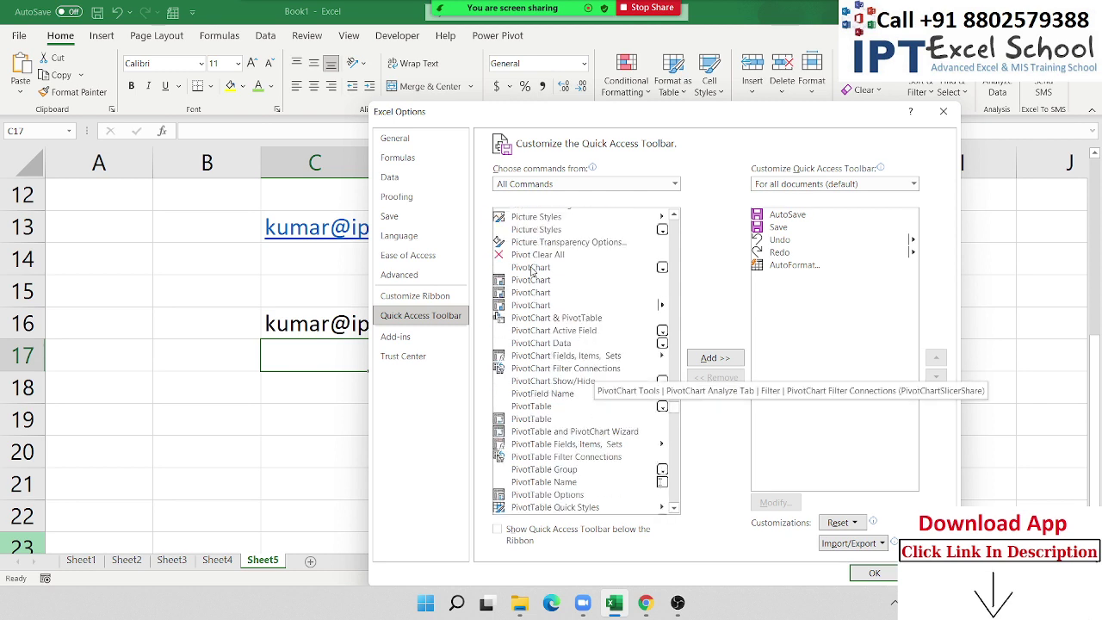
scroll(528, 280, up, 1)
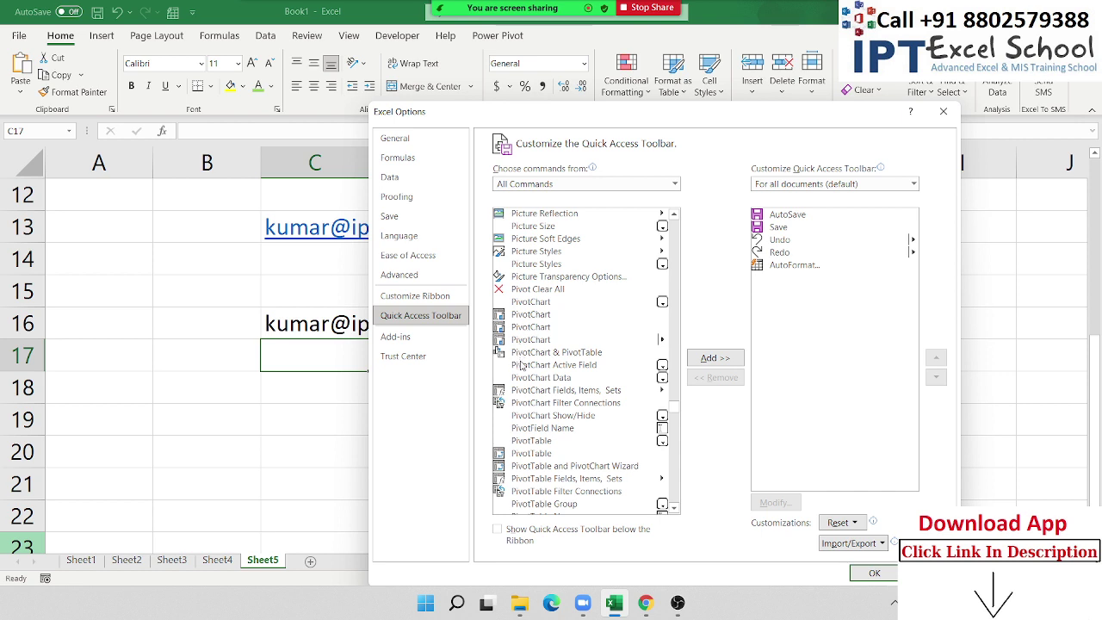
scroll(522, 368, down, 4)
scroll(523, 374, down, 1)
scroll(523, 378, down, 1)
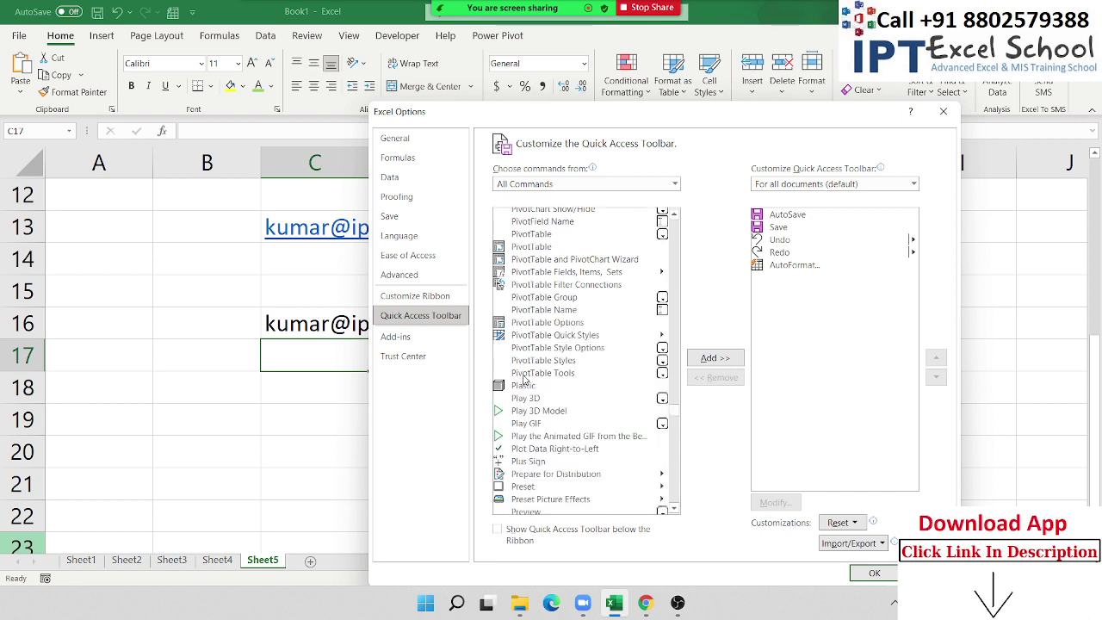
scroll(524, 379, down, 1)
scroll(524, 378, down, 1)
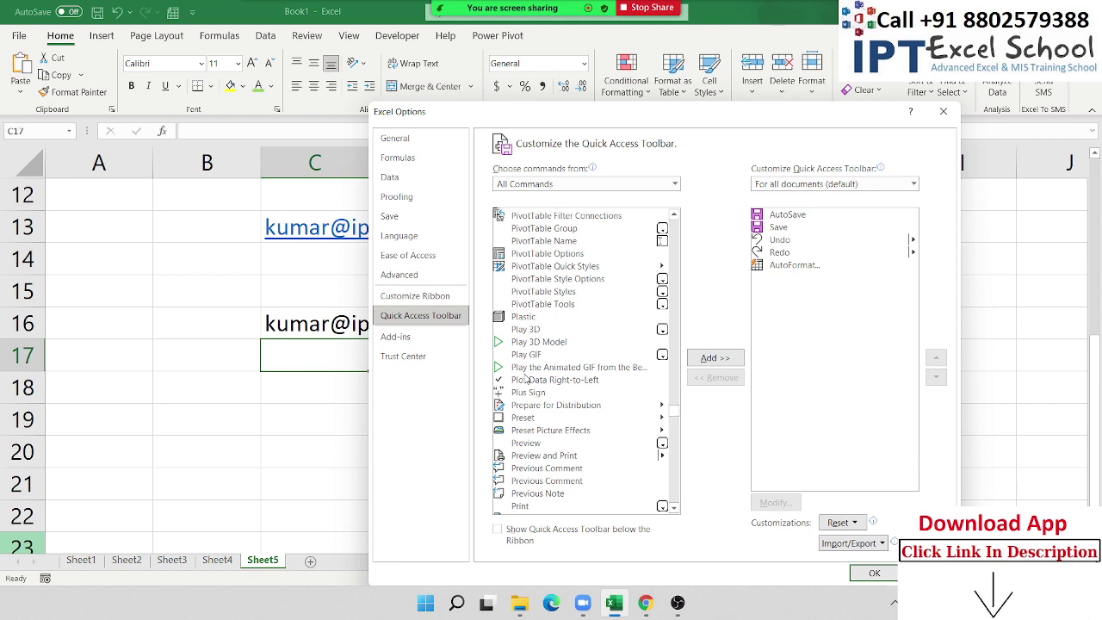
key(i)
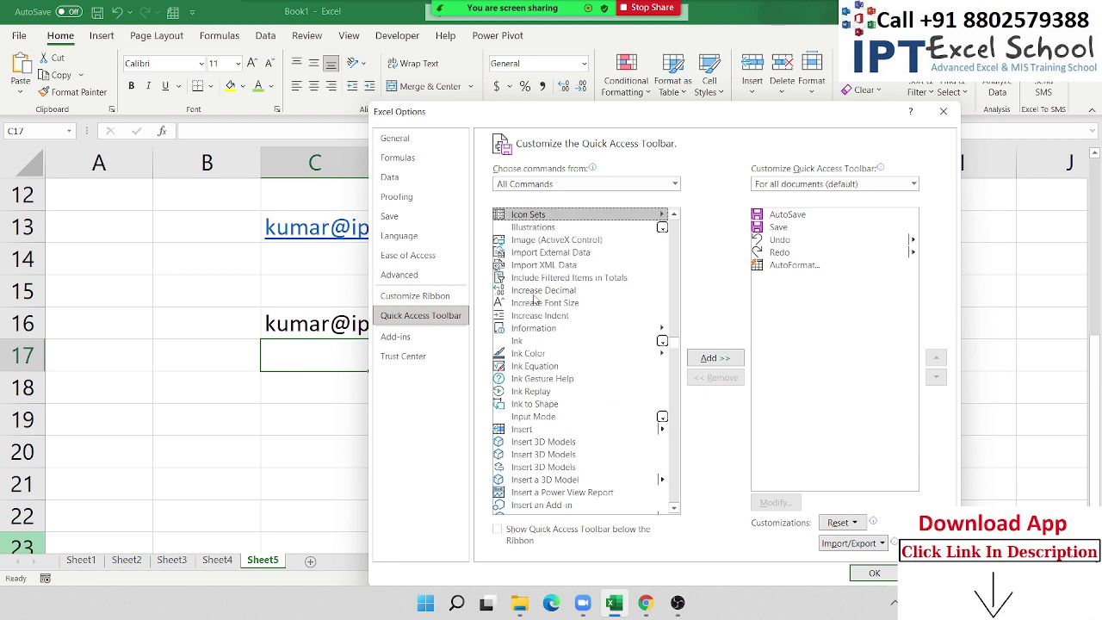
scroll(541, 359, down, 2)
scroll(540, 360, down, 2)
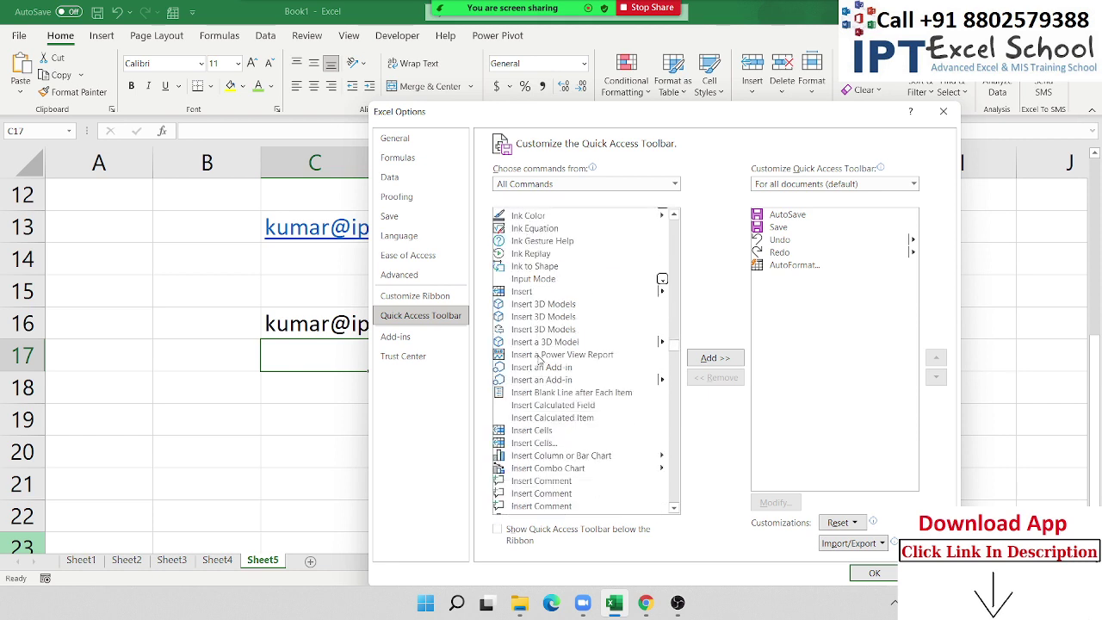
scroll(540, 360, down, 2)
scroll(540, 359, down, 2)
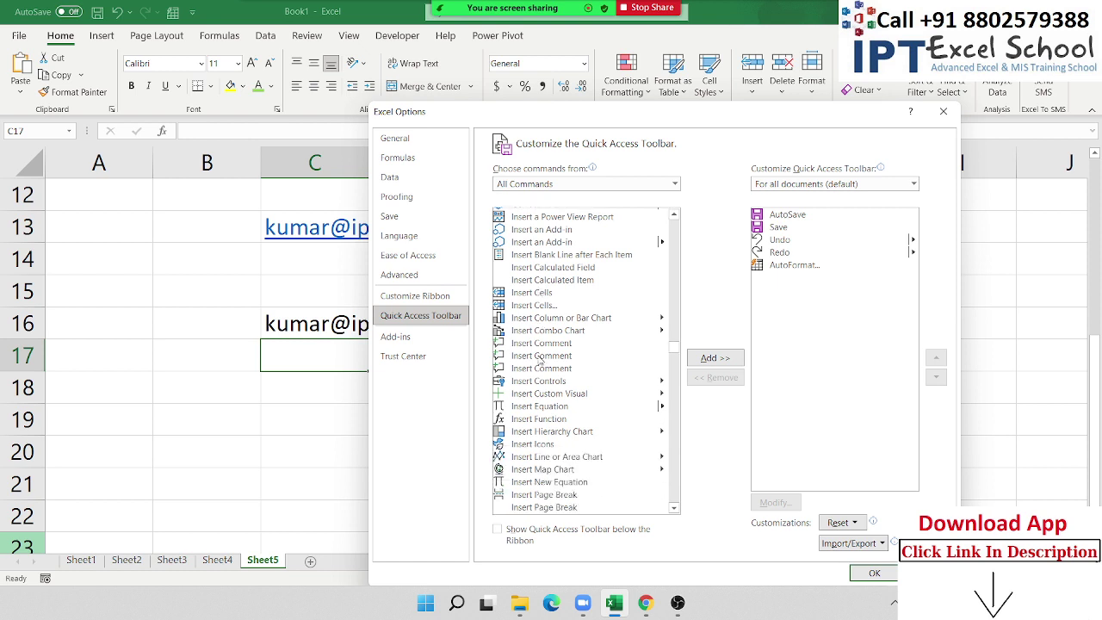
scroll(540, 360, down, 2)
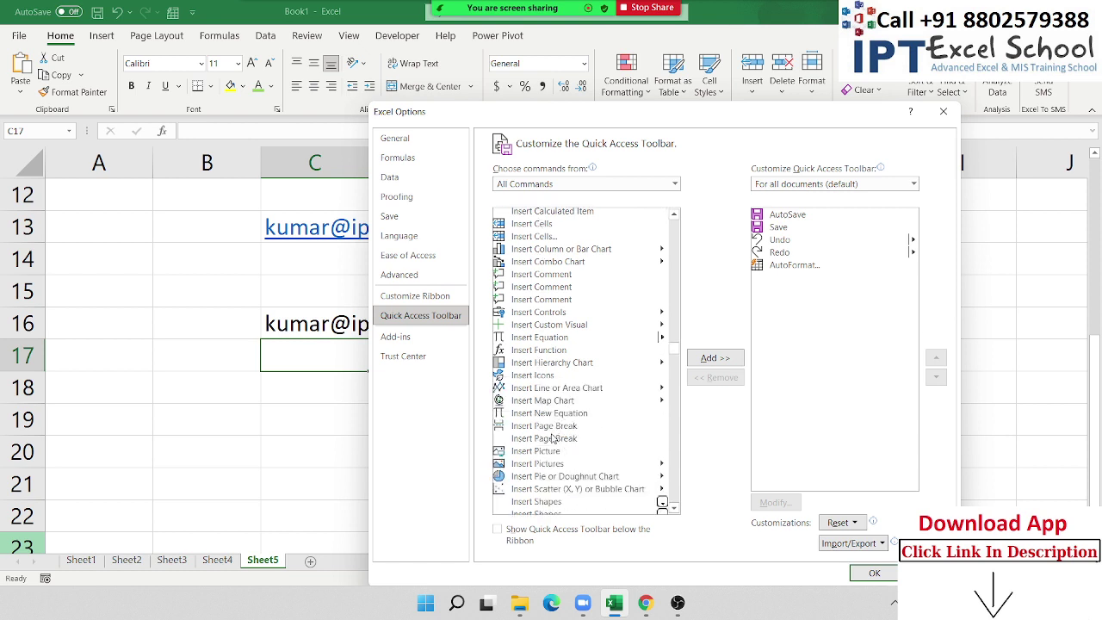
scroll(559, 487, down, 1)
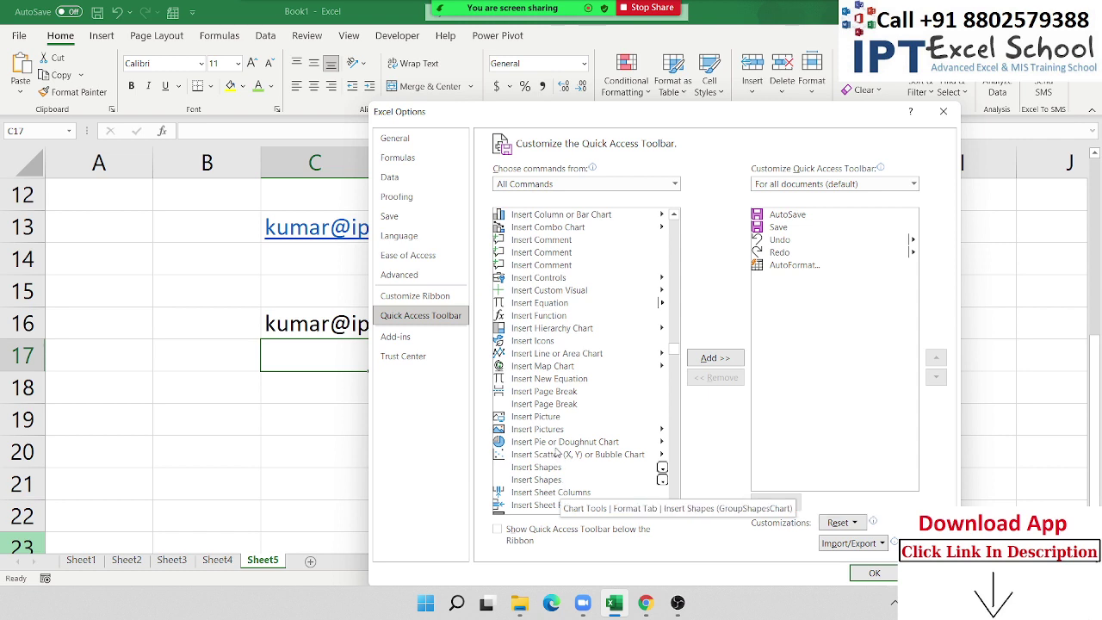
key(p)
scroll(557, 445, down, 5)
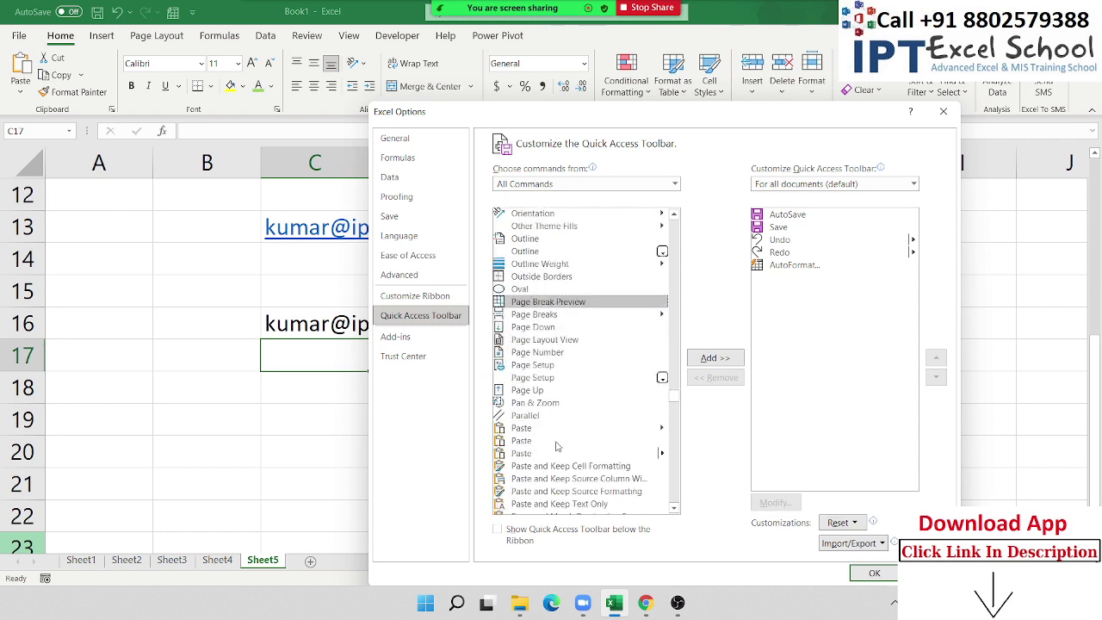
scroll(557, 445, down, 2)
scroll(557, 445, down, 1)
scroll(557, 445, down, 5)
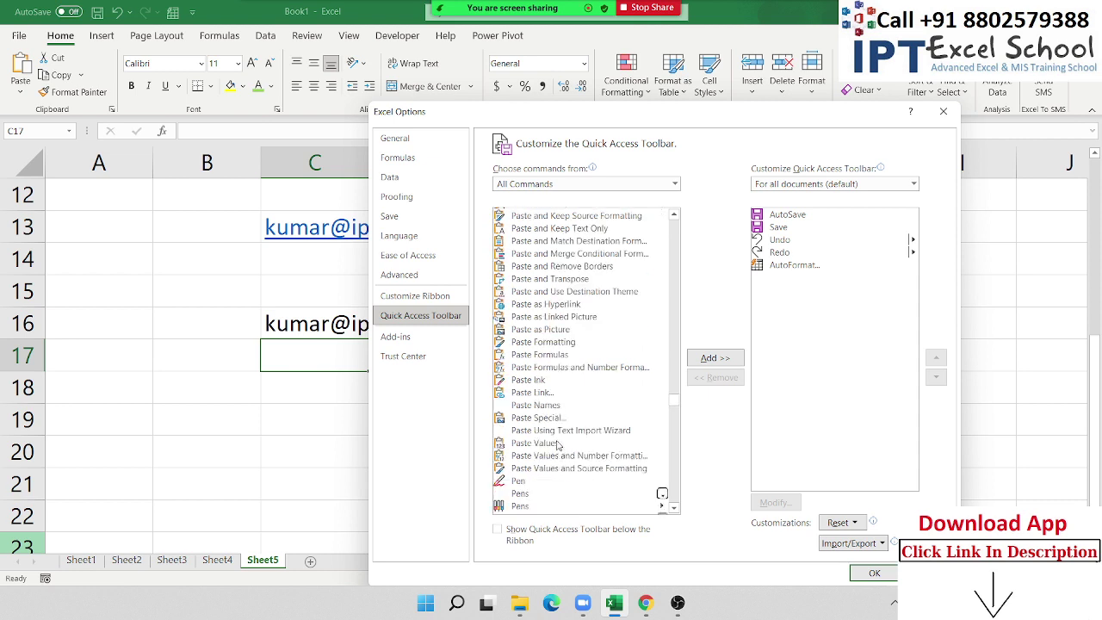
scroll(557, 444, down, 3)
scroll(557, 444, down, 3)
scroll(557, 444, down, 2)
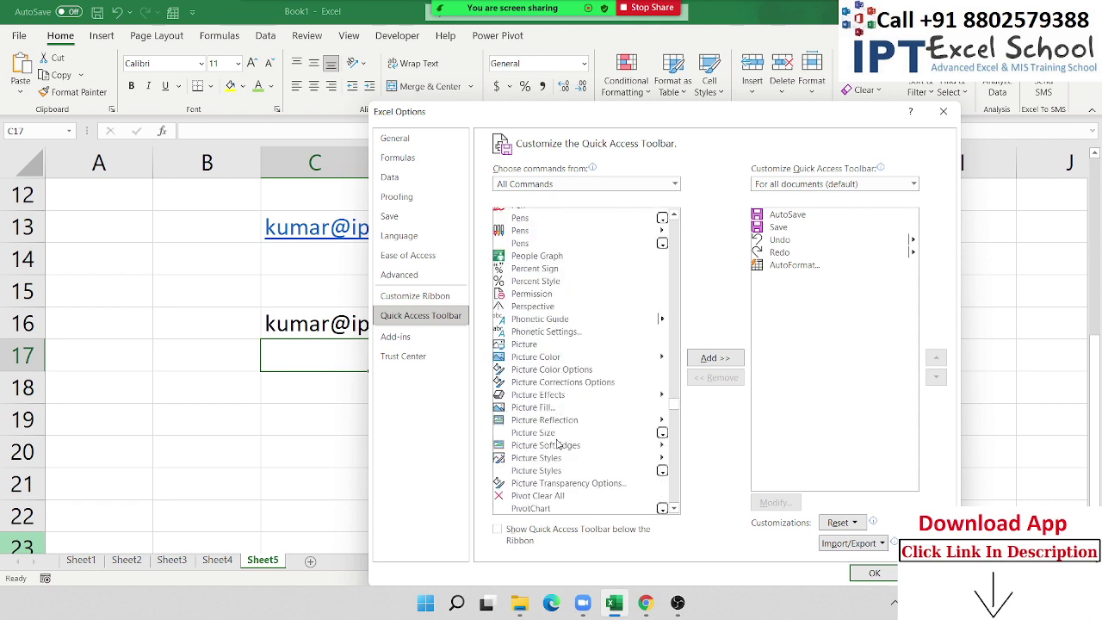
scroll(557, 444, down, 1)
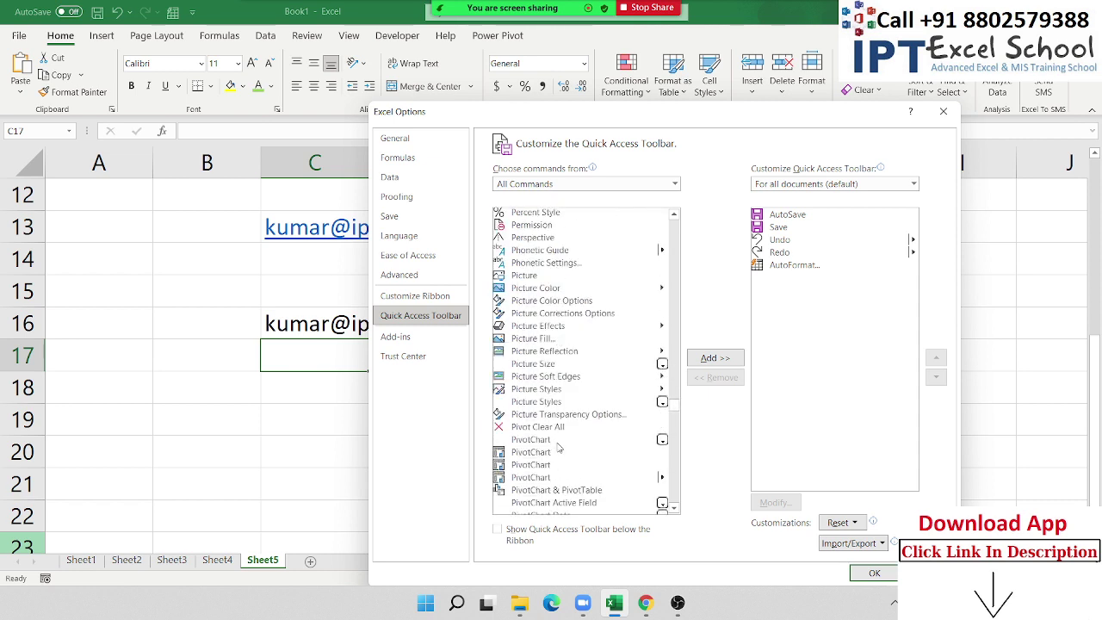
scroll(560, 437, down, 1)
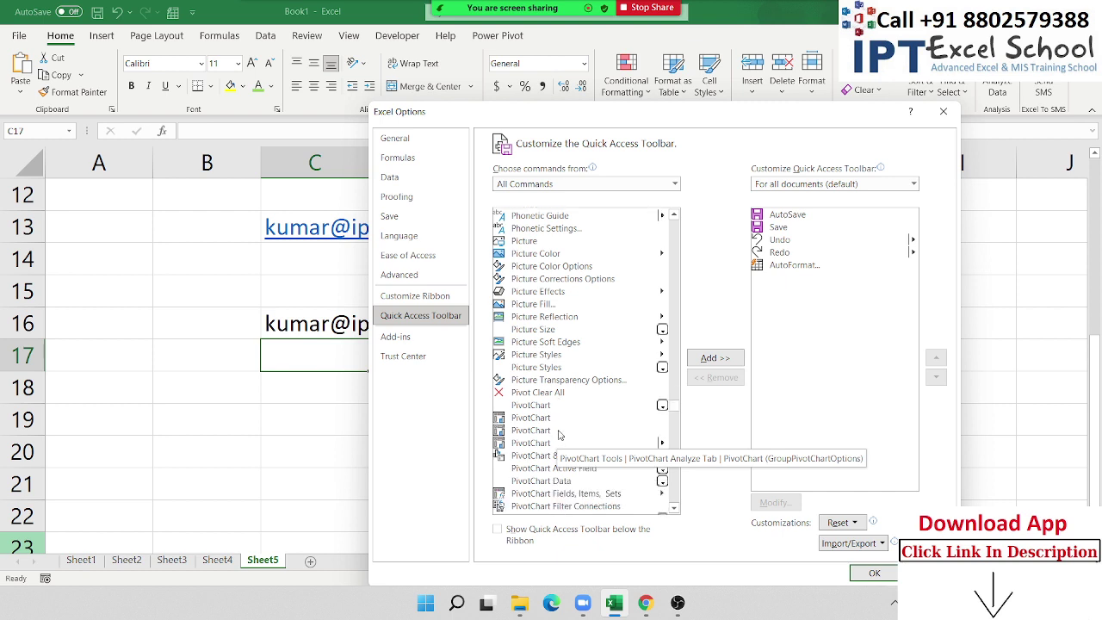
- Select the PivotTable command, add it to the Quick Access Toolbar, and confirm with OK
click(546, 420)
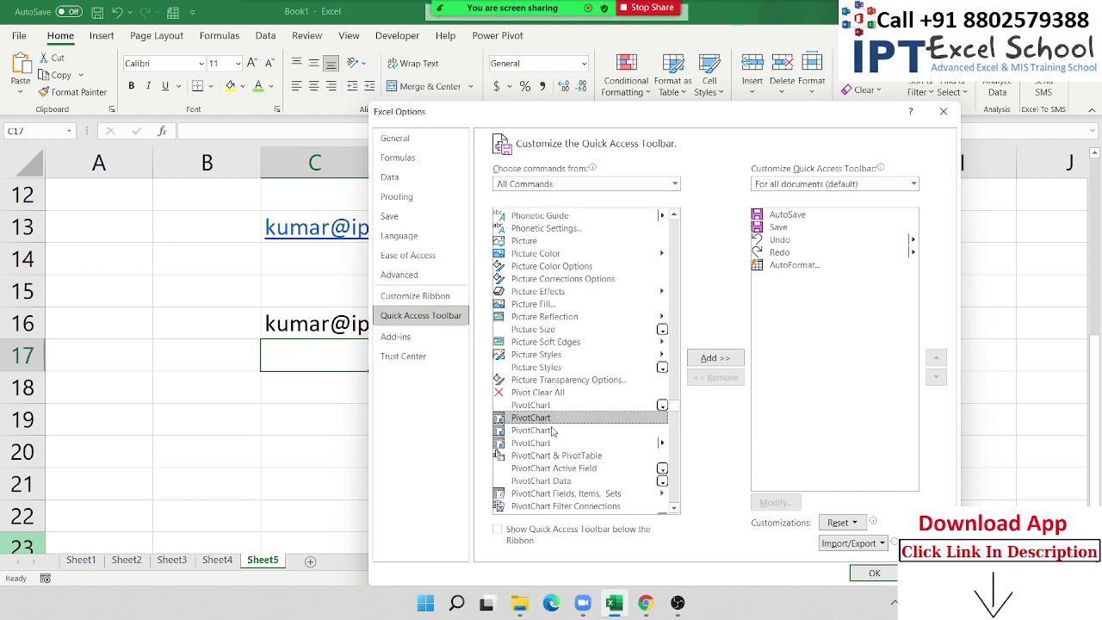
click(548, 406)
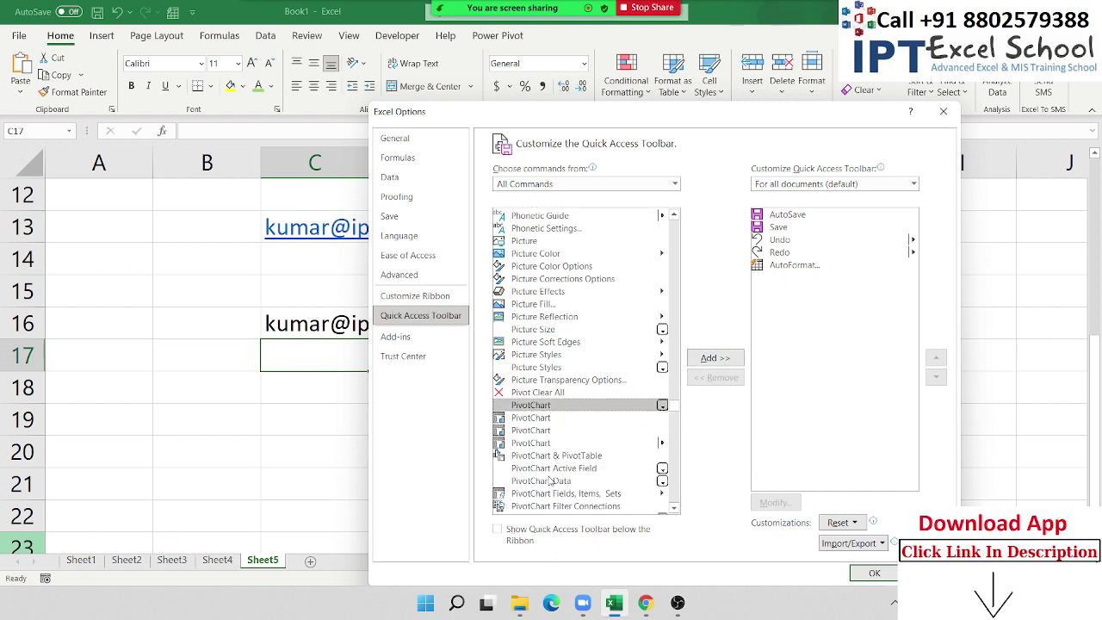
scroll(550, 494, down, 1)
scroll(553, 499, down, 1)
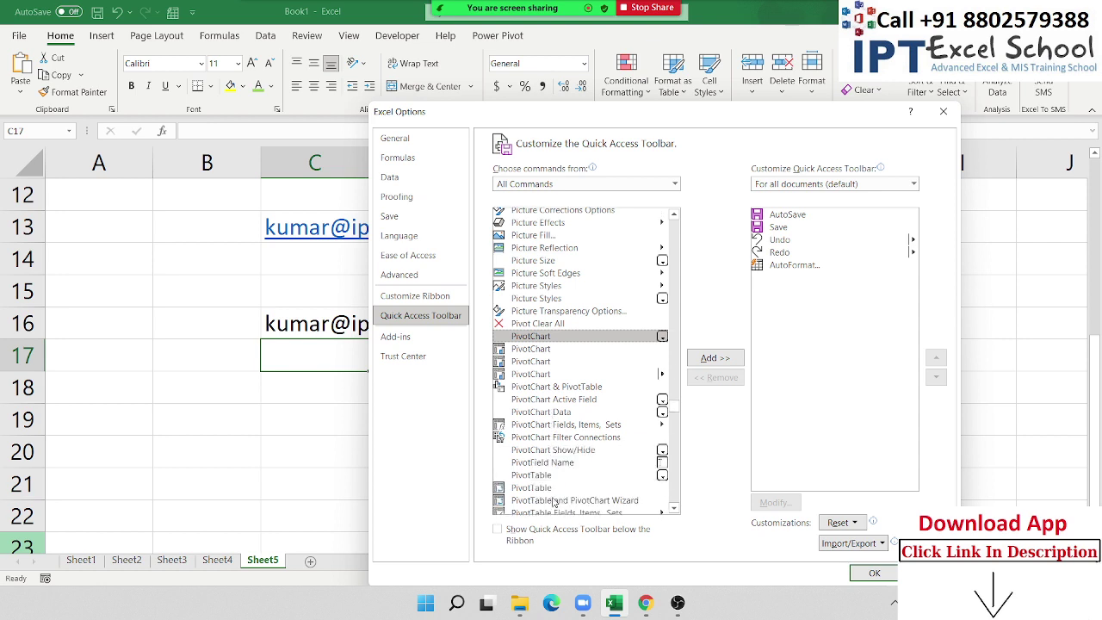
click(547, 476)
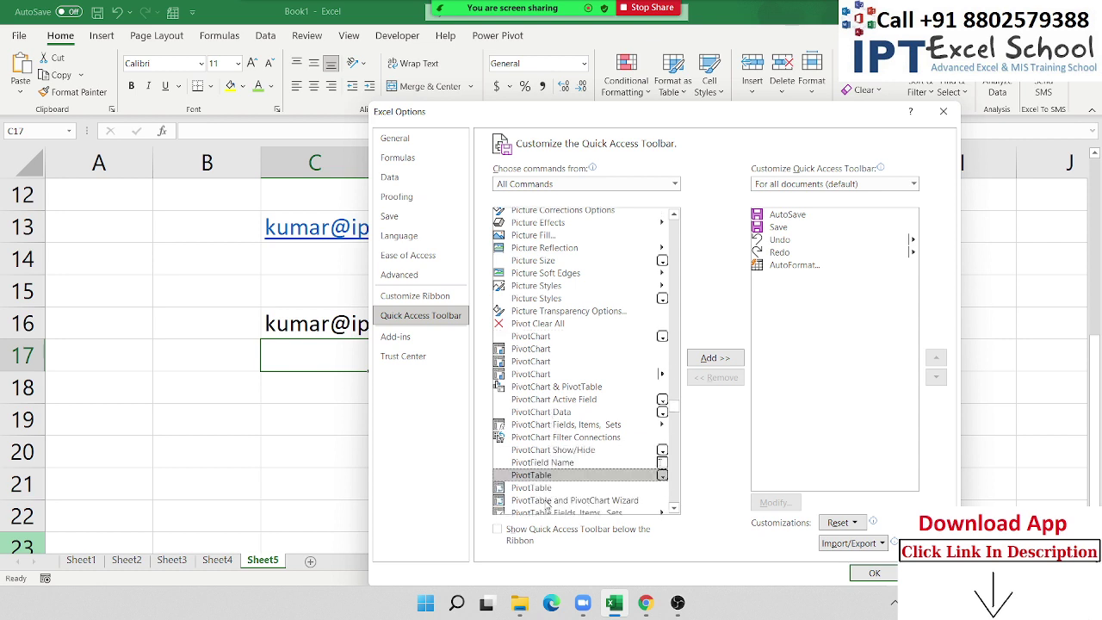
click(540, 488)
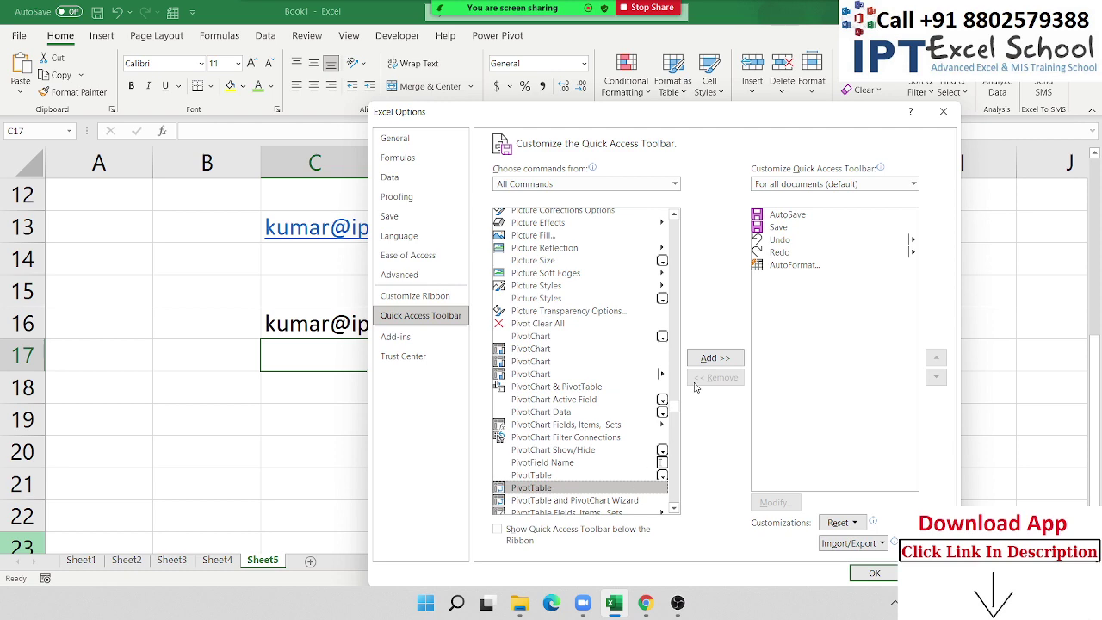
click(711, 358)
click(871, 572)
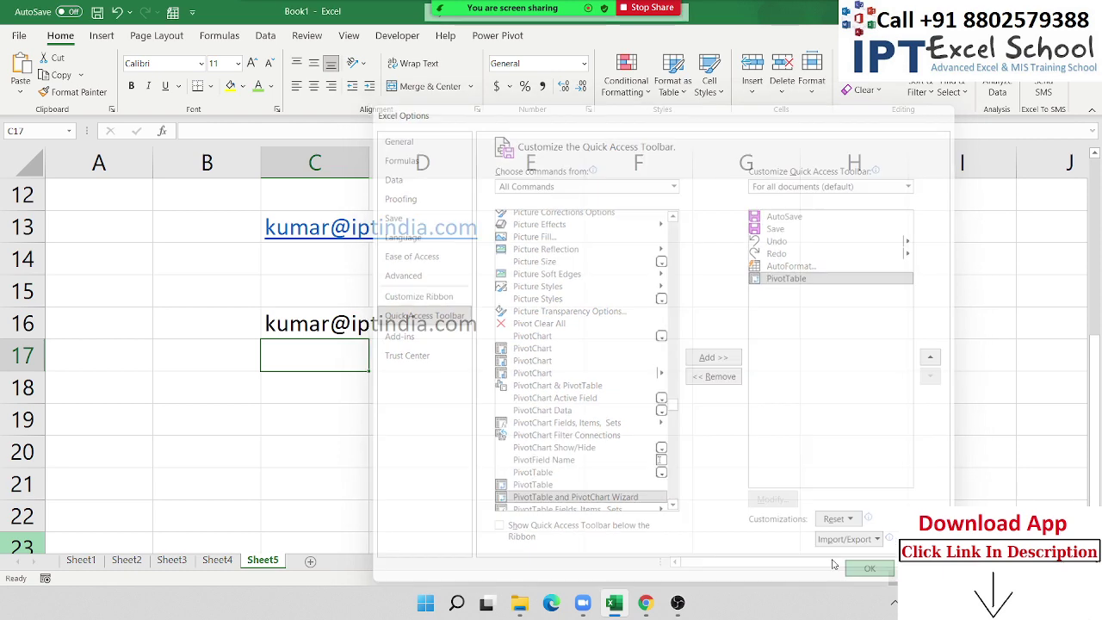
click(746, 487)
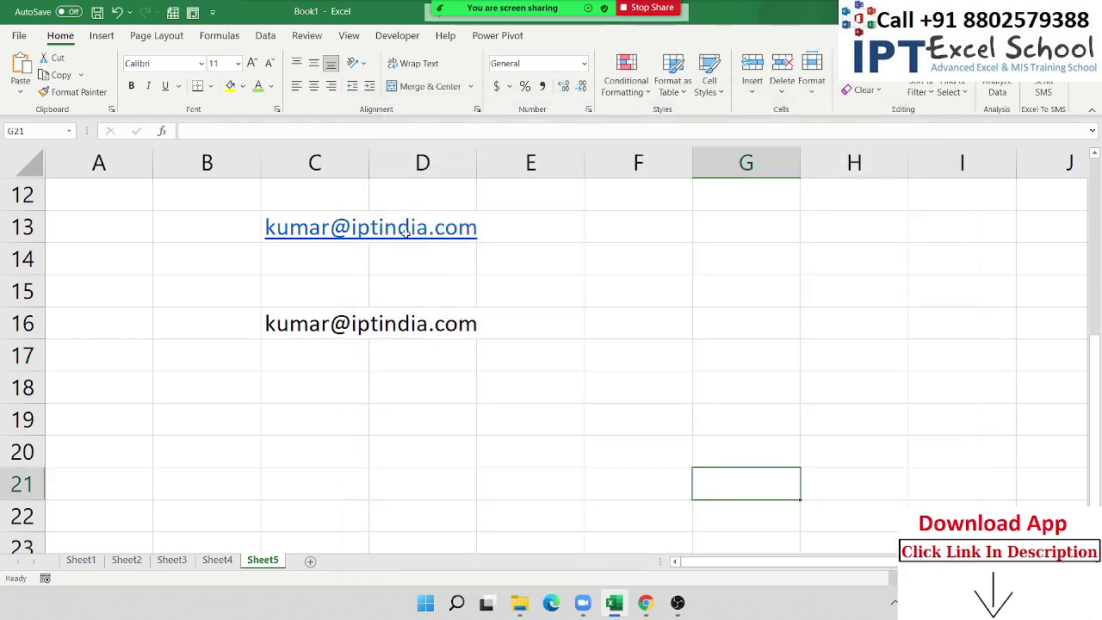
click(193, 13)
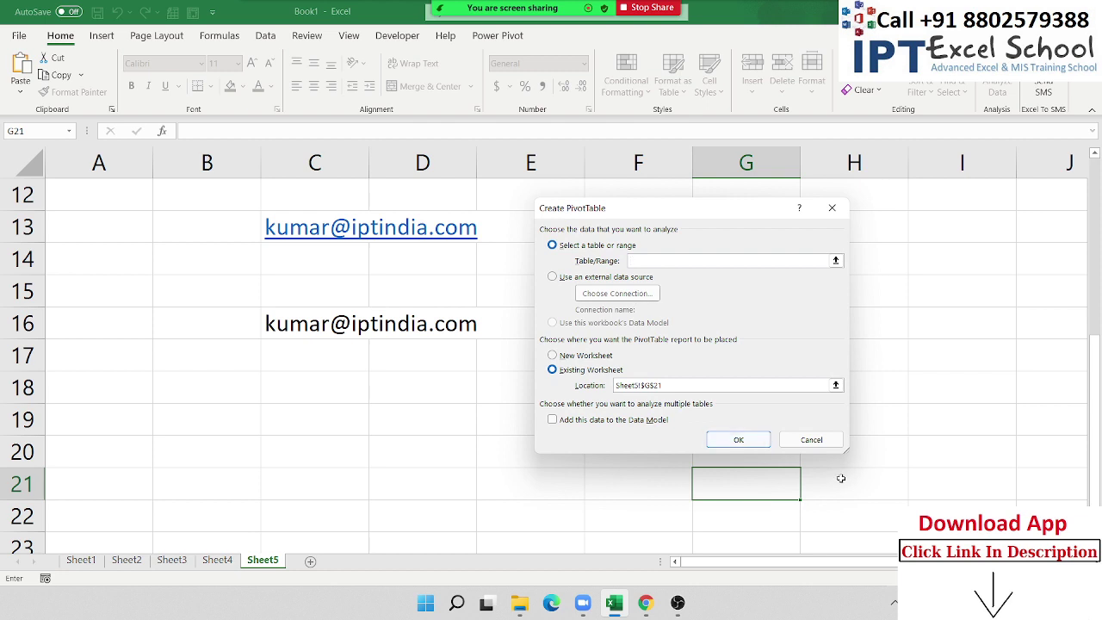
click(823, 444)
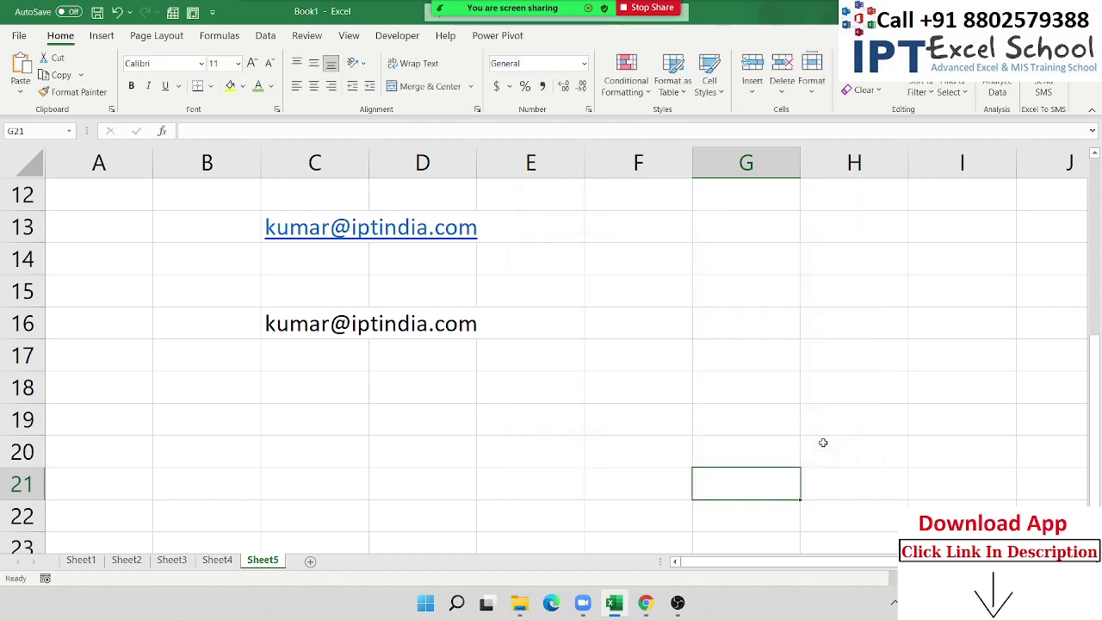
click(639, 289)
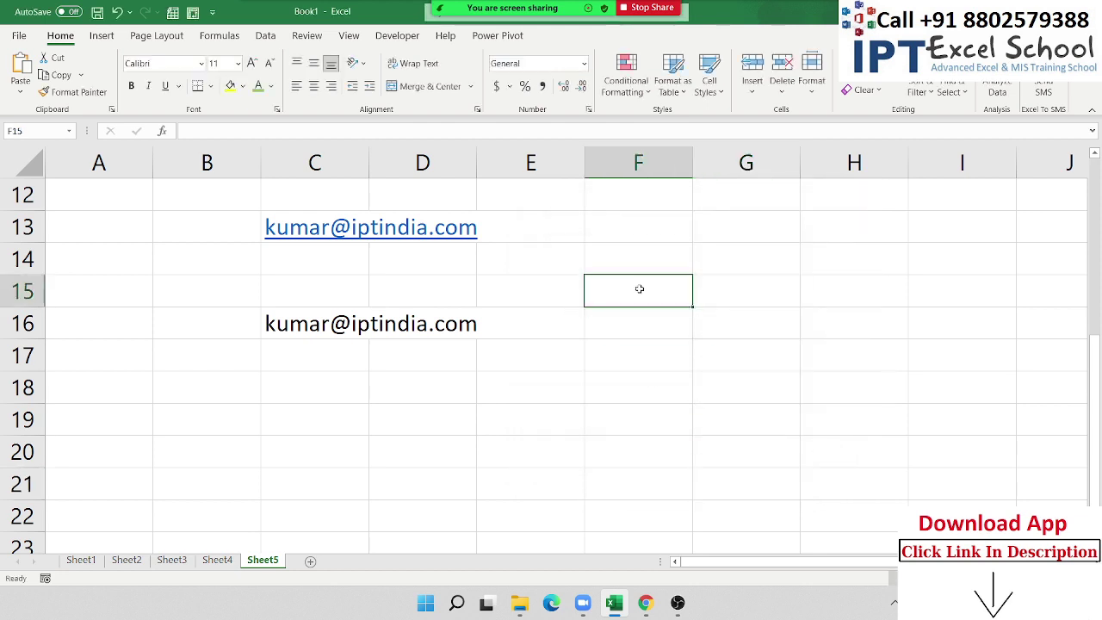
click(19, 36)
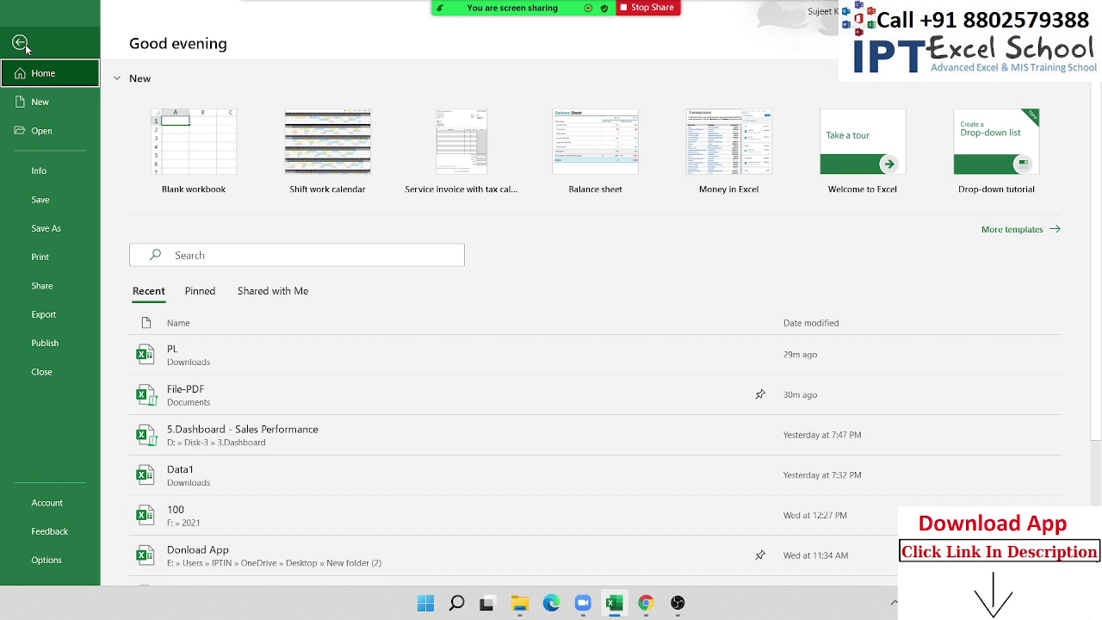
click(21, 43)
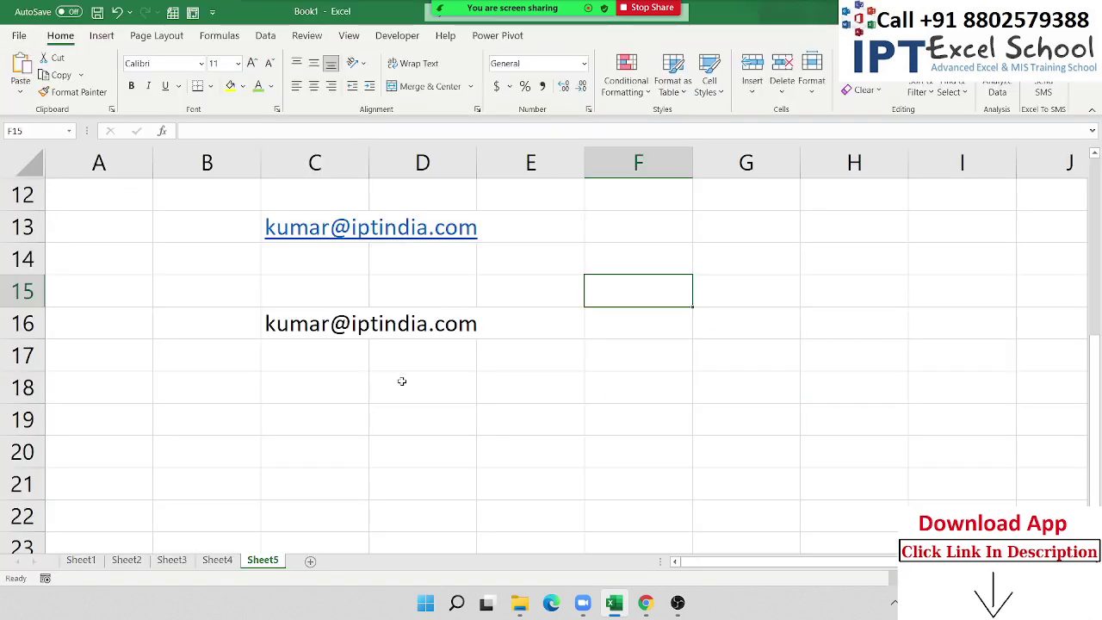
- Fill blank cell B12 across to column E and down to row 18, erasing the e-mails
click(221, 201)
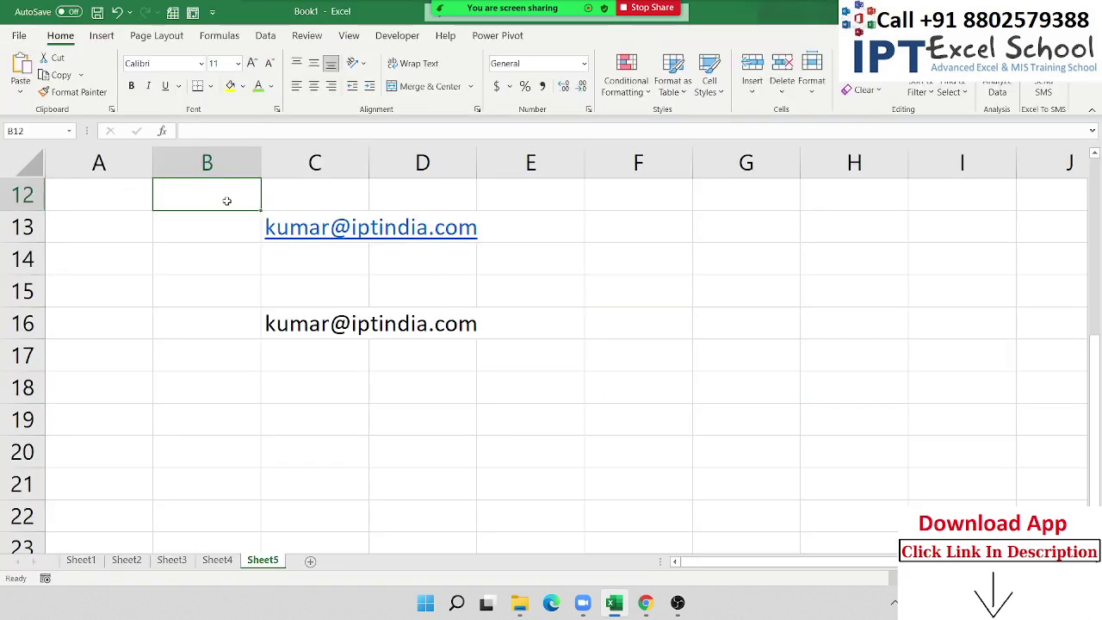
drag(259, 211, 582, 370)
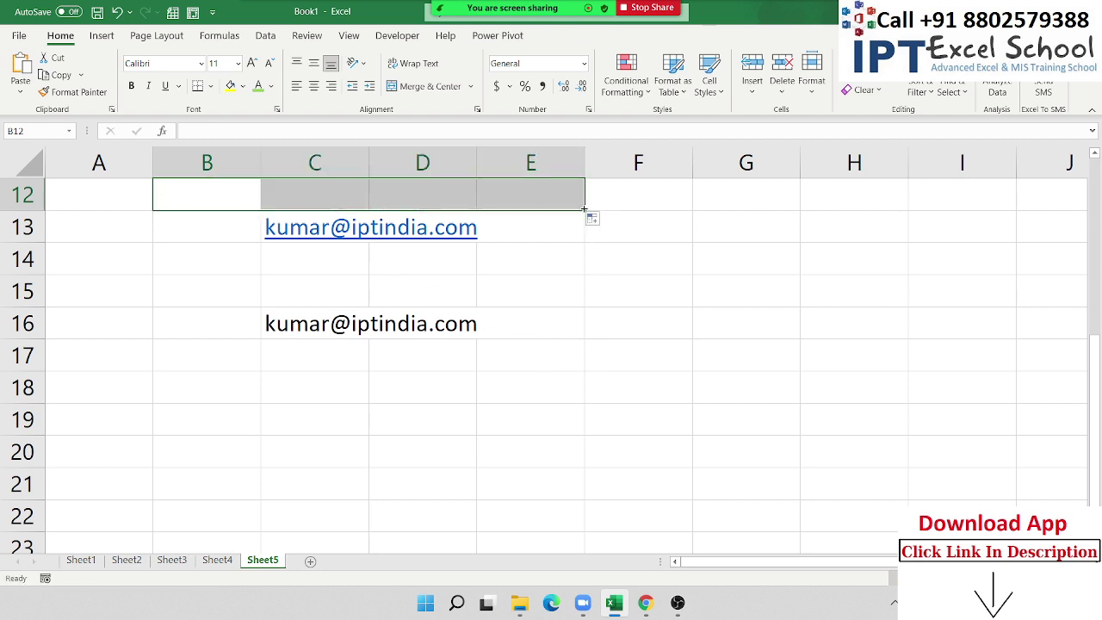
drag(584, 211, 583, 392)
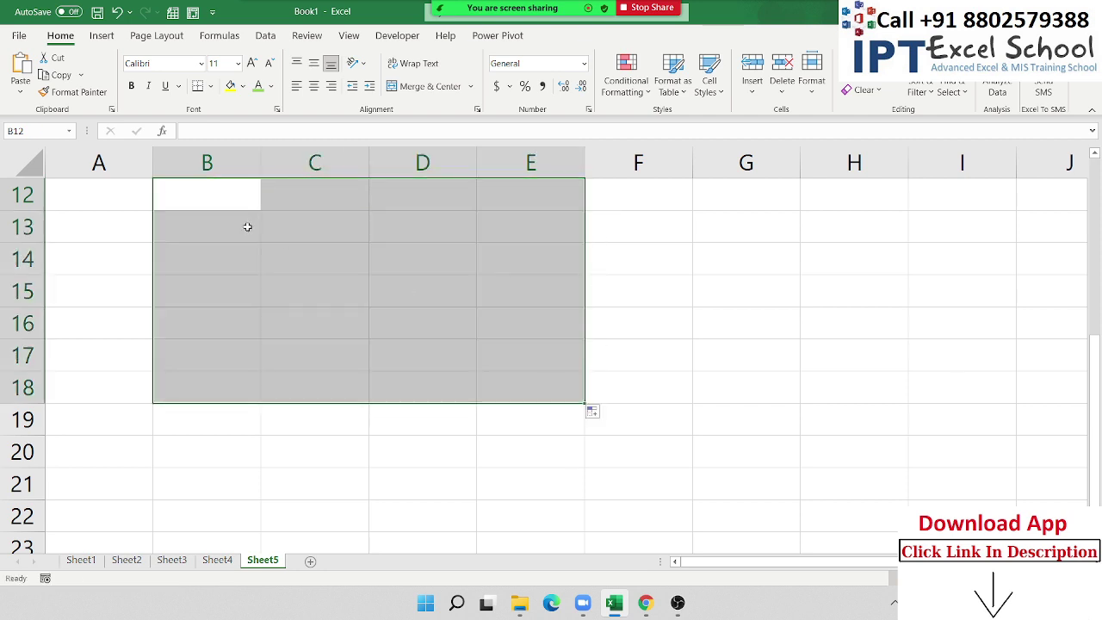
- Glance at the Insert ribbon, return to Home, and select cell C14
click(248, 227)
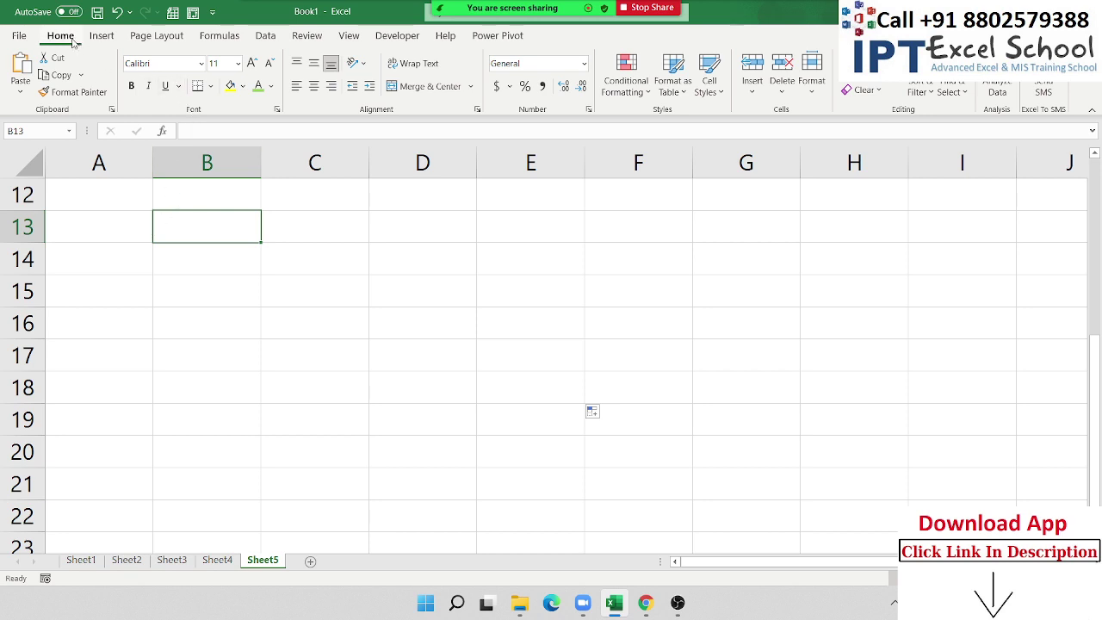
click(101, 38)
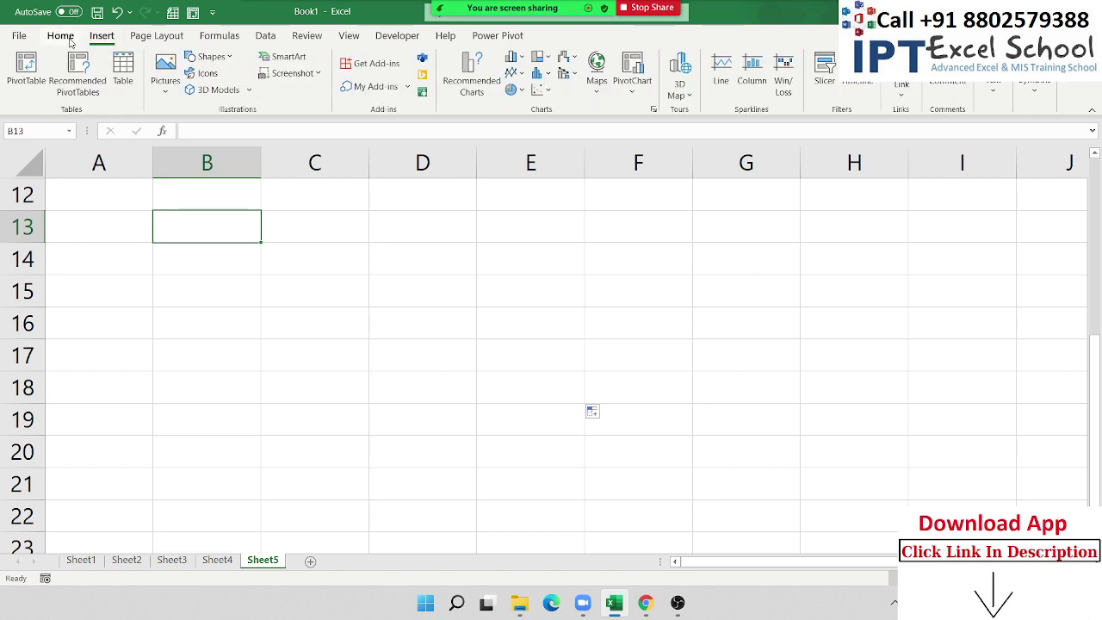
click(70, 41)
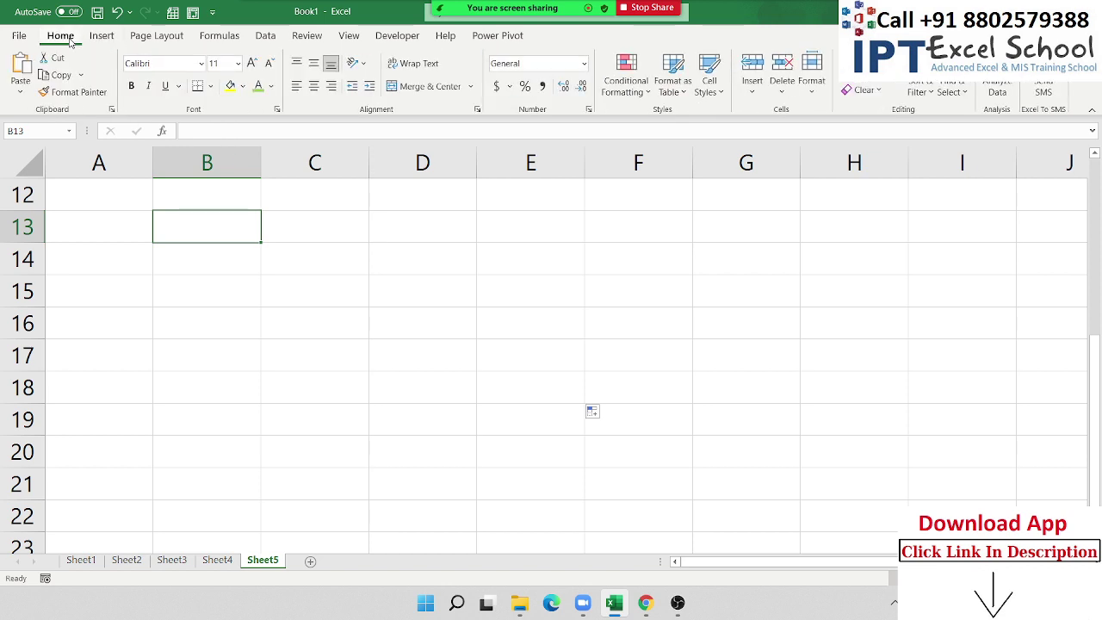
click(359, 245)
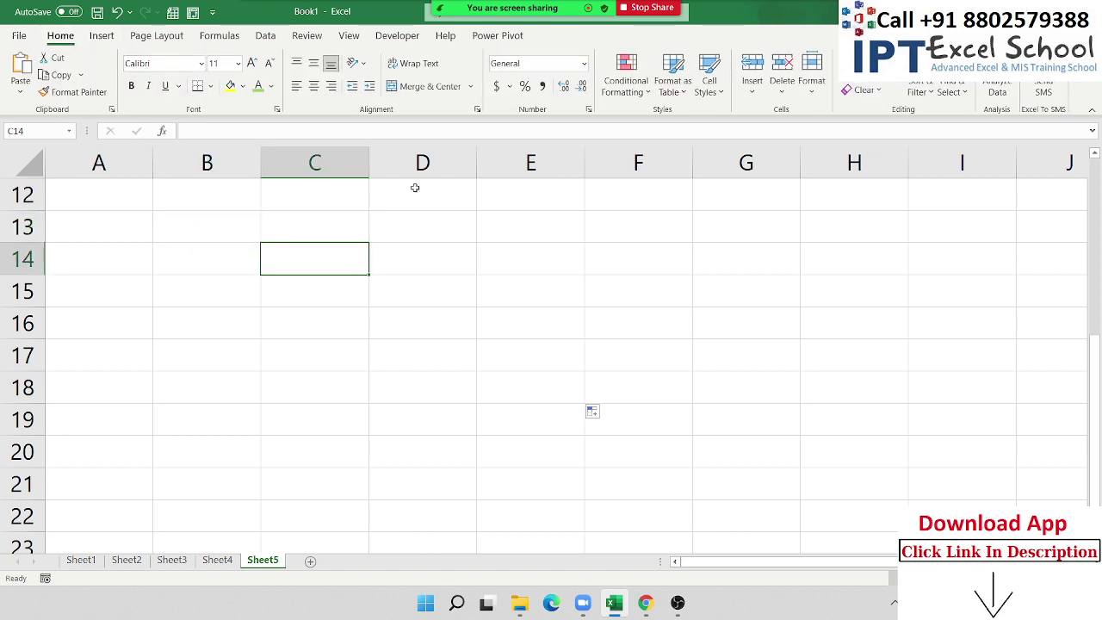